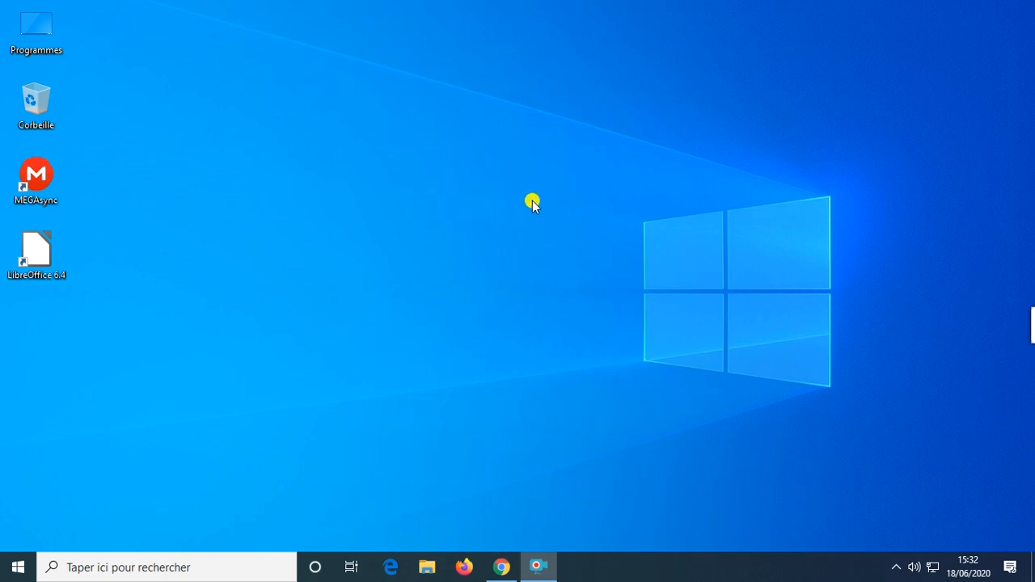
Step: View the CLAVIER AZERTY.png keyboard image in Chrome and return to the desktop
{"action": "right_click", "coordinate": [533, 195]}
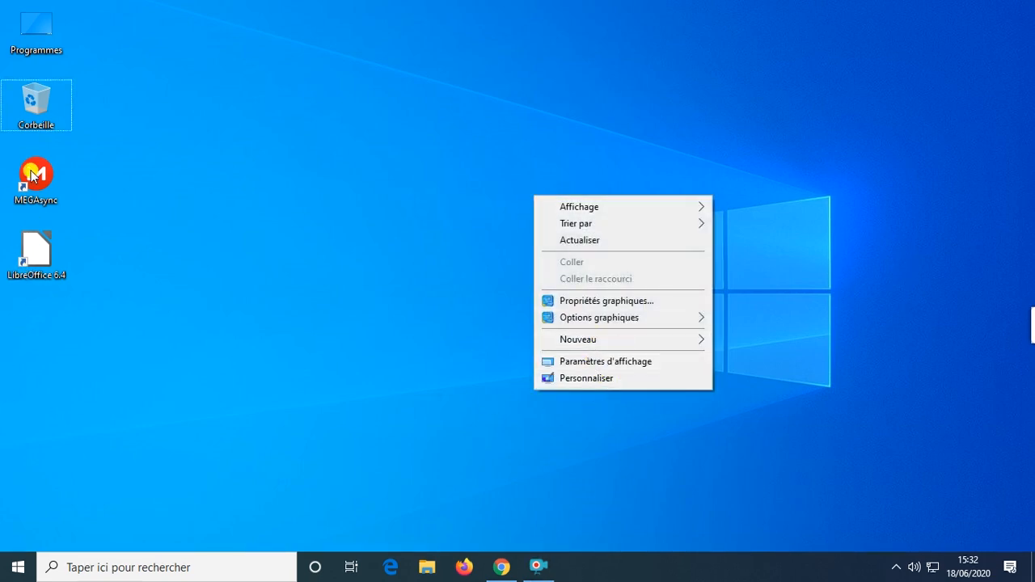
{"action": "left_click", "coordinate": [260, 183]}
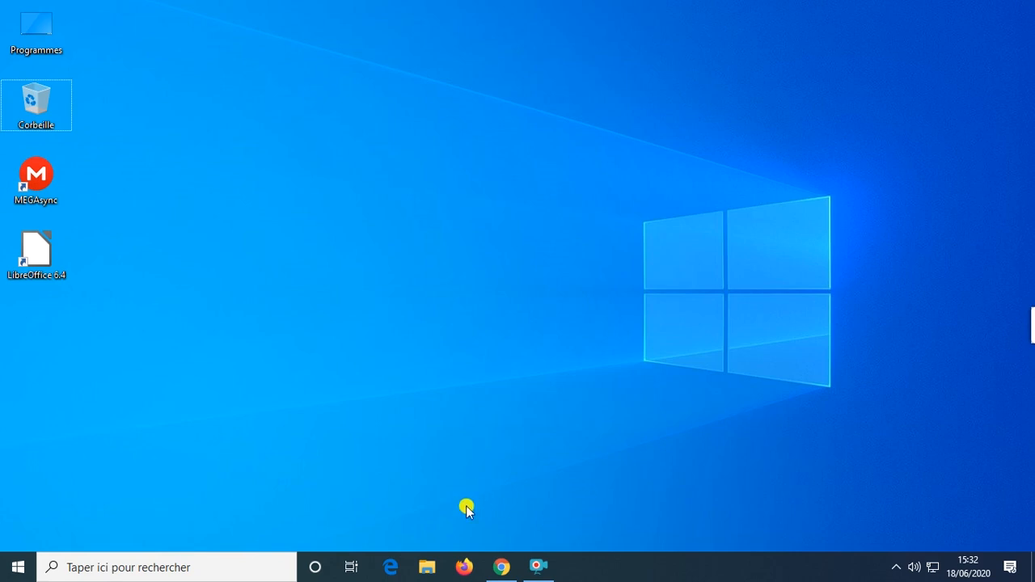
{"action": "left_click", "coordinate": [500, 566]}
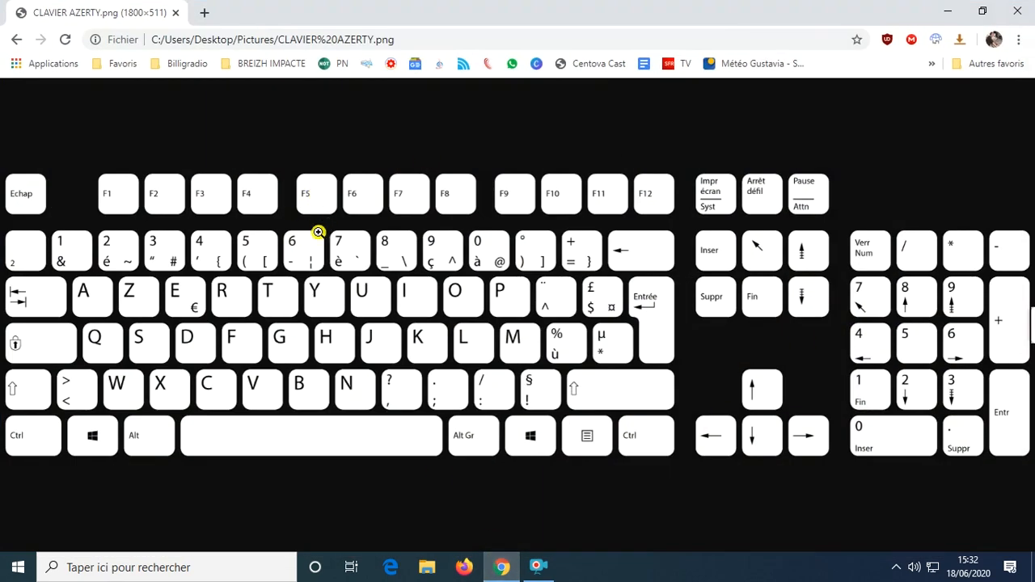
{"action": "left_click", "coordinate": [954, 13]}
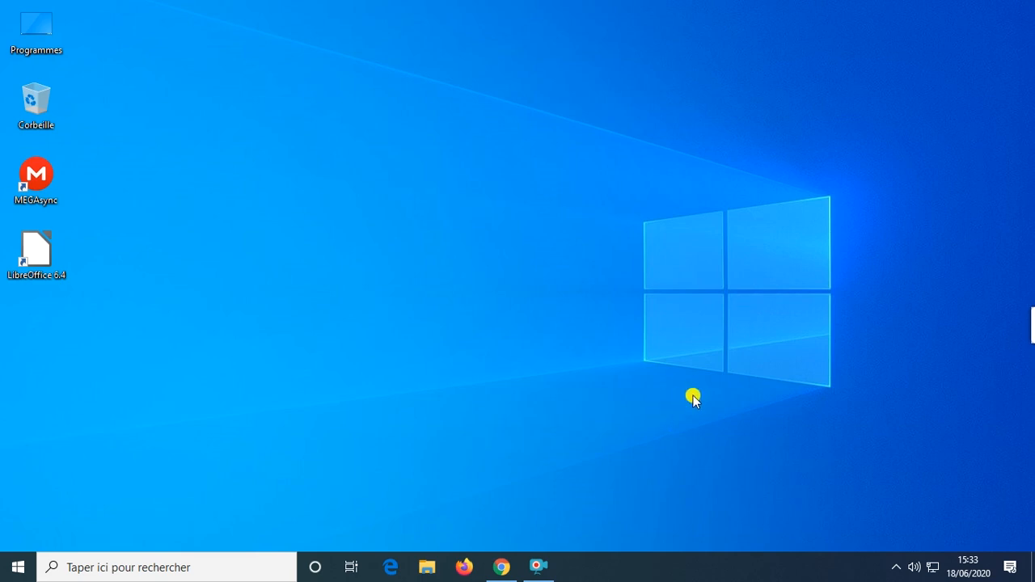
Step: Launch File Explorer from its pinned shortcut and close its window again
{"action": "left_click", "coordinate": [426, 570]}
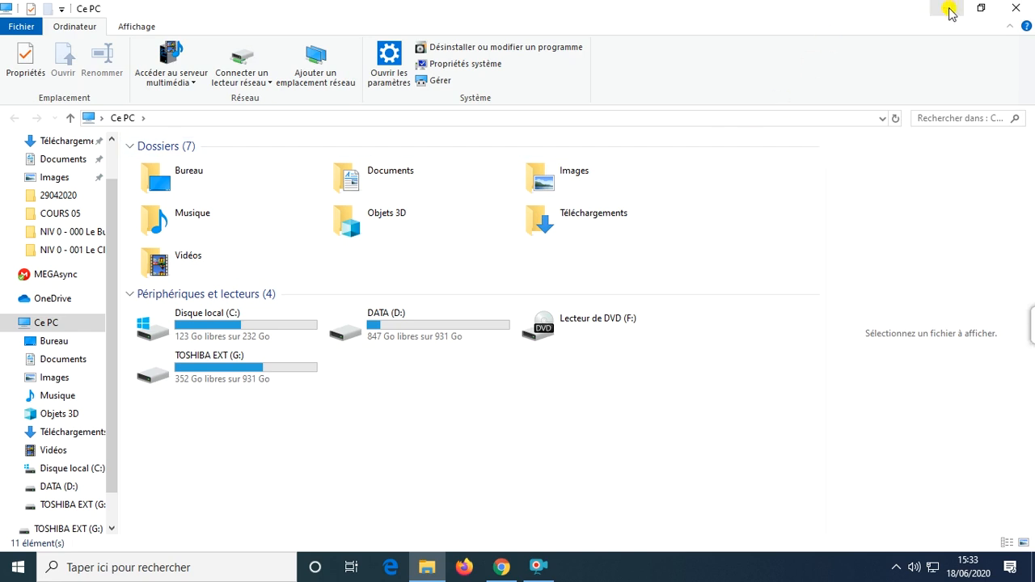
{"action": "left_click", "coordinate": [1011, 9]}
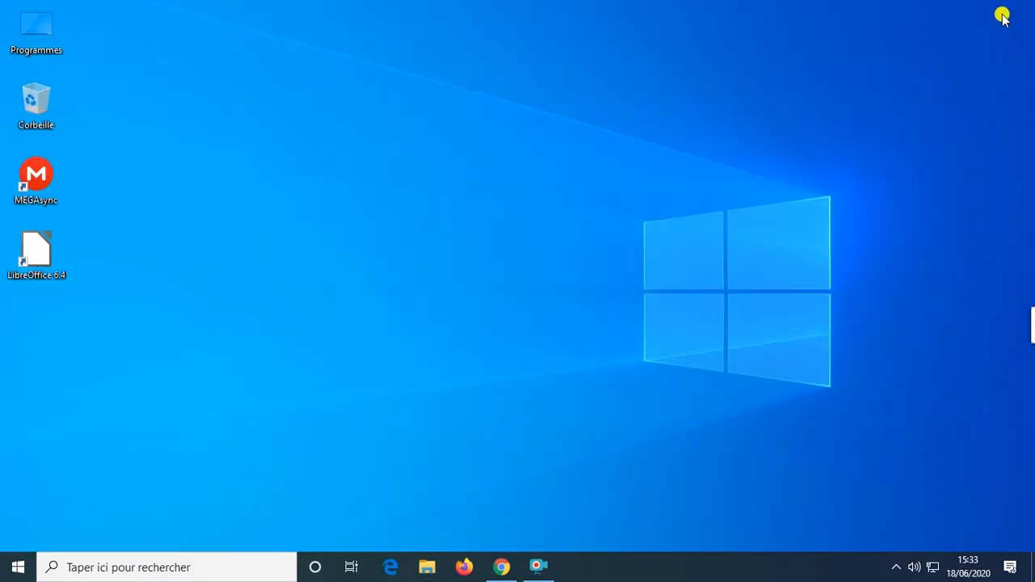
{"action": "left_click", "coordinate": [429, 569]}
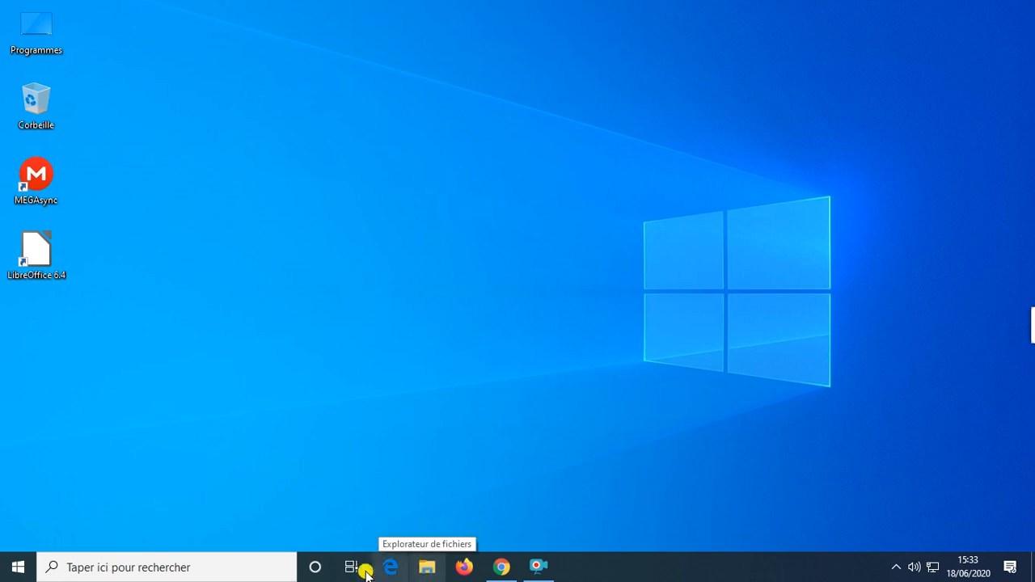
Step: Search Windows for "ex", open the Explorateur de fichiers result, and close its window
{"action": "left_click", "coordinate": [188, 568]}
{"action": "type", "text": "ex"}
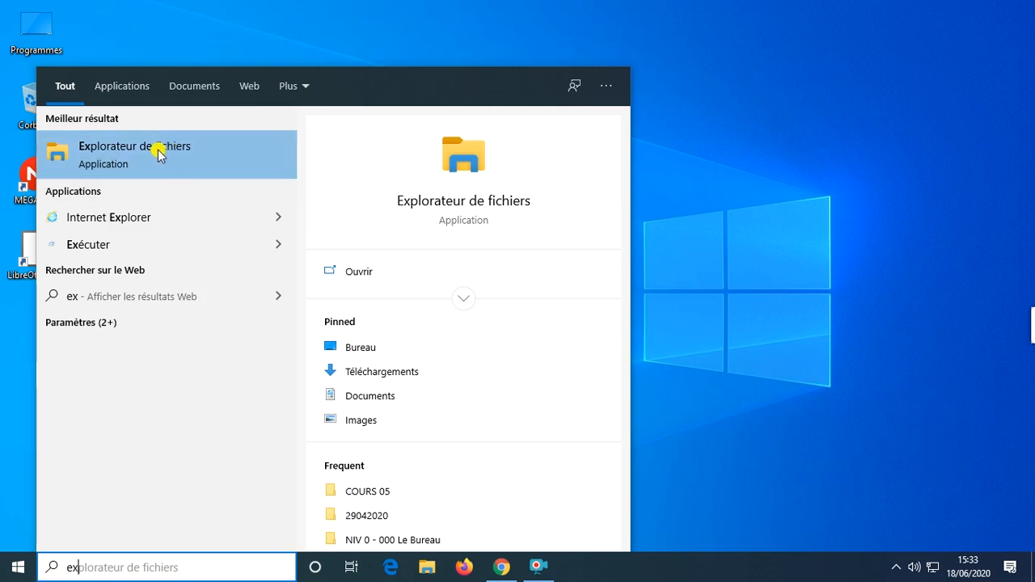
{"action": "left_click", "coordinate": [356, 271]}
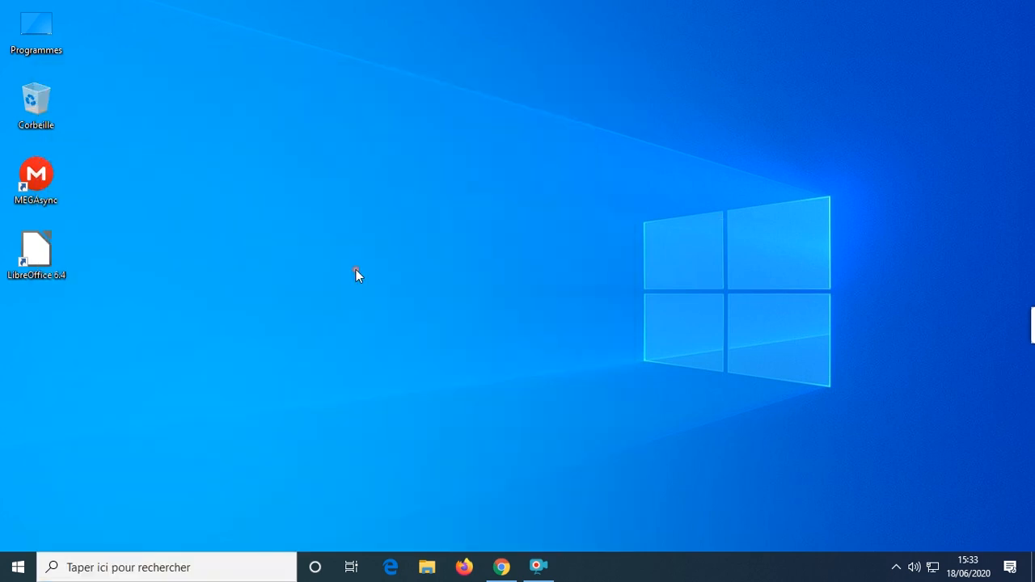
{"action": "left_click", "coordinate": [1017, 8]}
Step: Launch Explorateur de fichiers from the Start button's system shortcuts and close its window
{"action": "right_click", "coordinate": [21, 565]}
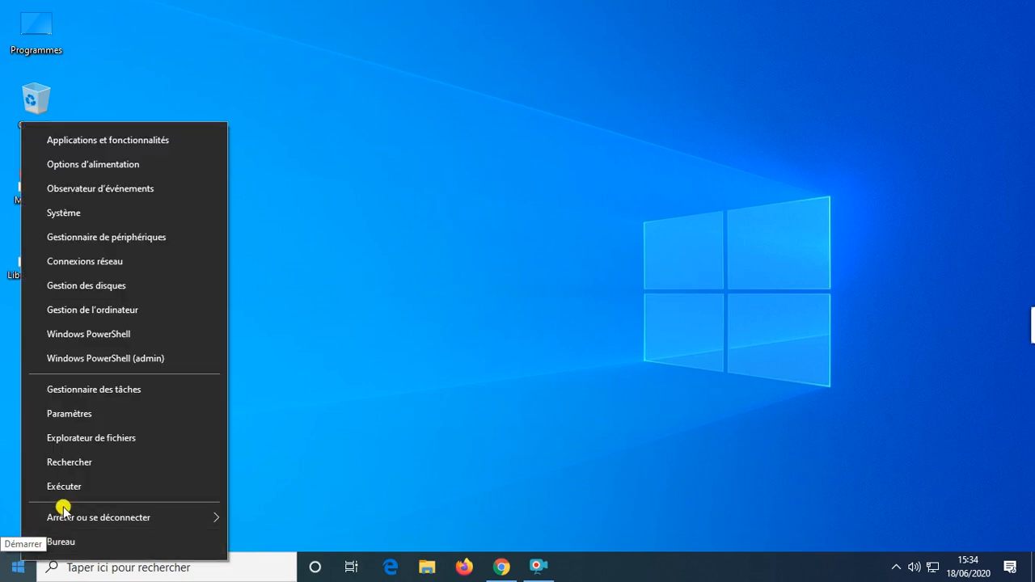
{"action": "left_click", "coordinate": [102, 437]}
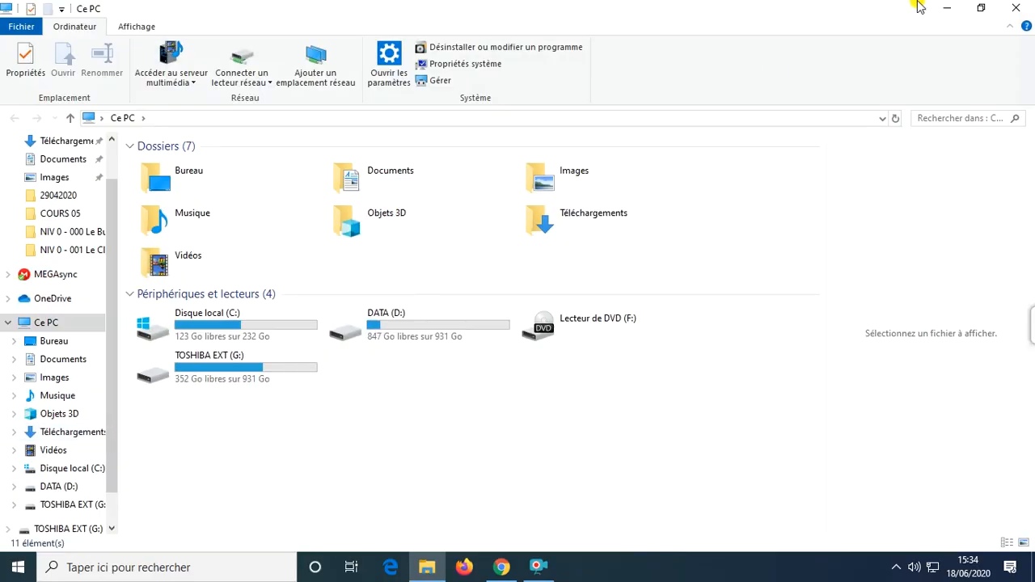
{"action": "left_click", "coordinate": [1012, 9]}
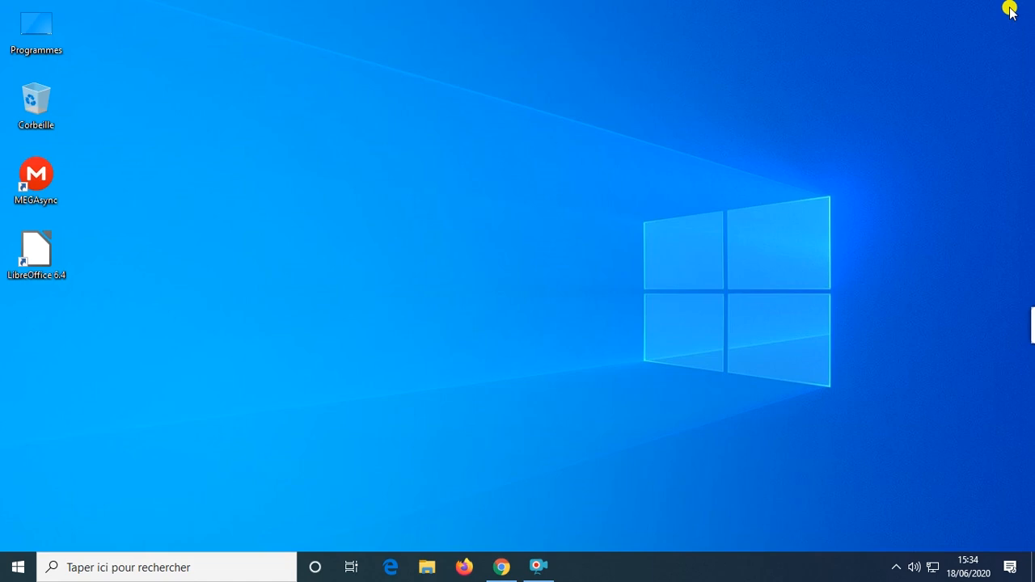
Step: Bring up the AZERTY keyboard image in Chrome, open a new File Explorer window over it, and minimize both windows
{"action": "left_click", "coordinate": [499, 566]}
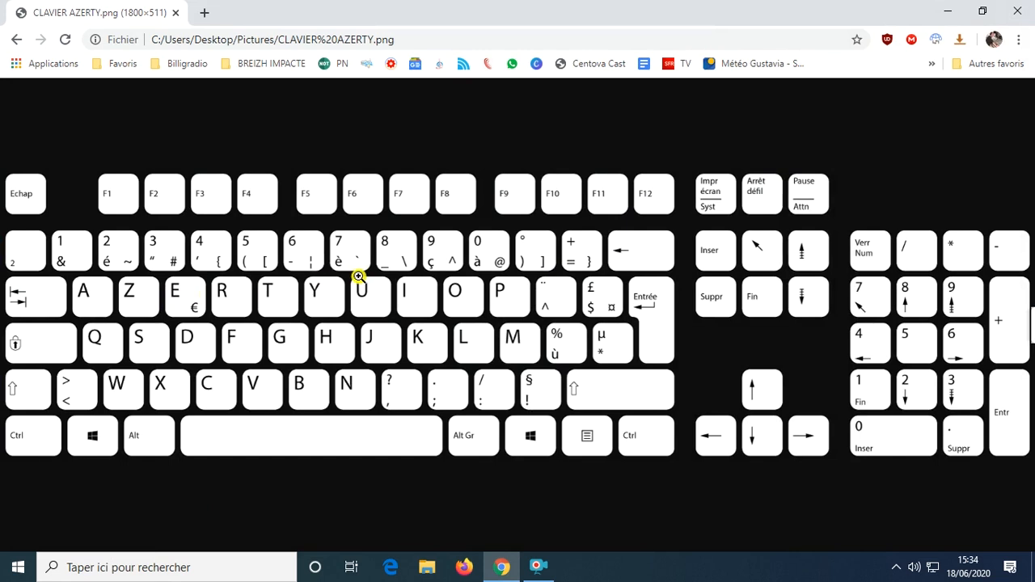
{"action": "key", "text": "super+e"}
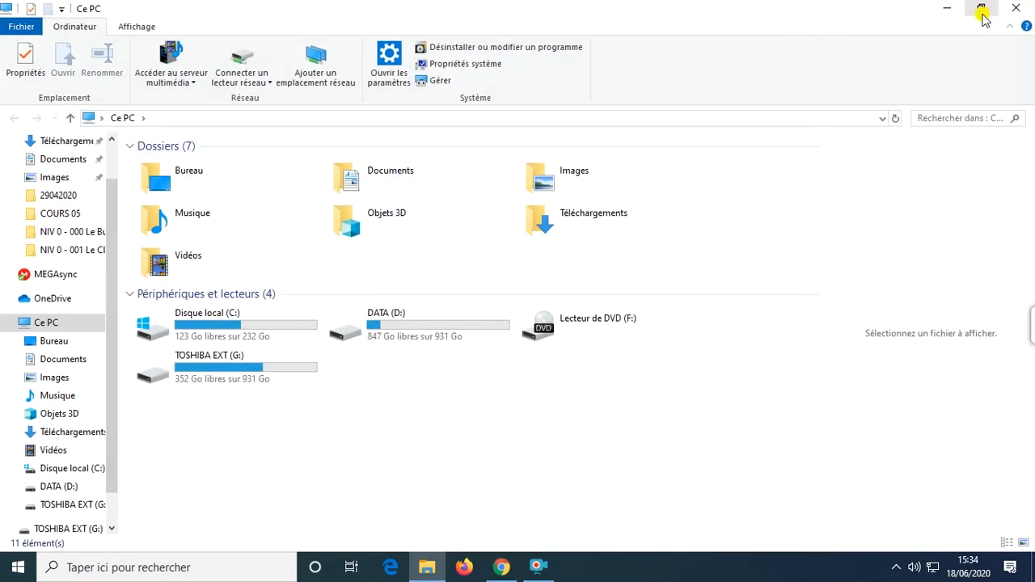
{"action": "left_click", "coordinate": [947, 8]}
{"action": "left_click", "coordinate": [943, 7]}
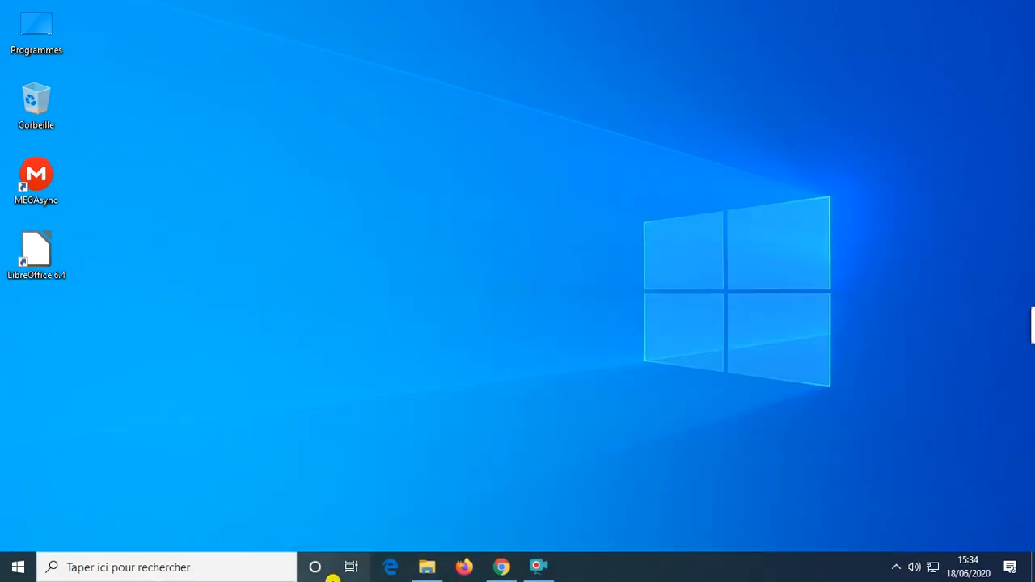
Step: Restore the File Explorer window and examine its Ordinateur and Affichage commands and the full navigation tree
{"action": "left_click", "coordinate": [427, 567]}
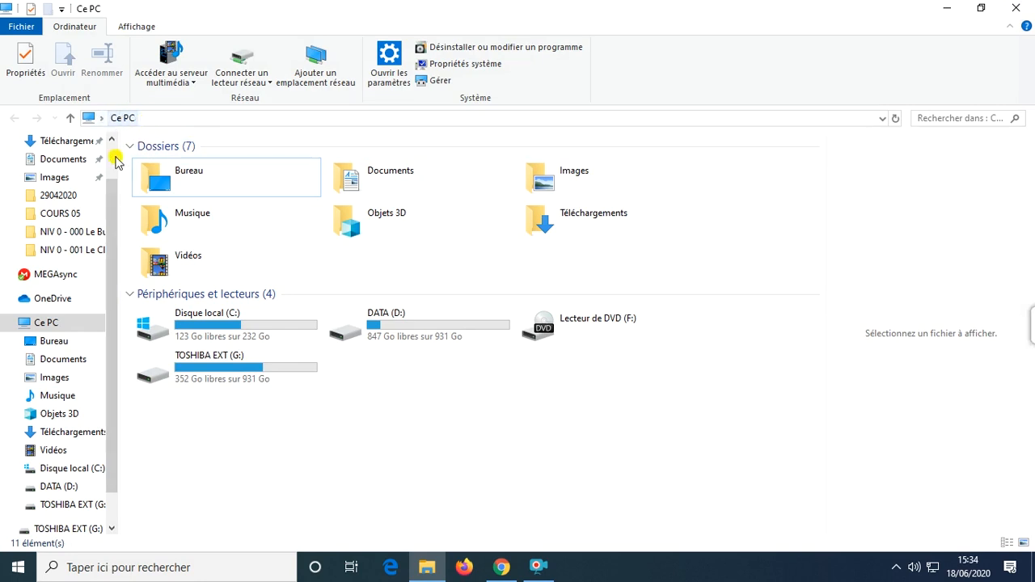
{"action": "scroll", "coordinate": [108, 213], "scroll_direction": "up", "scroll_amount": 1}
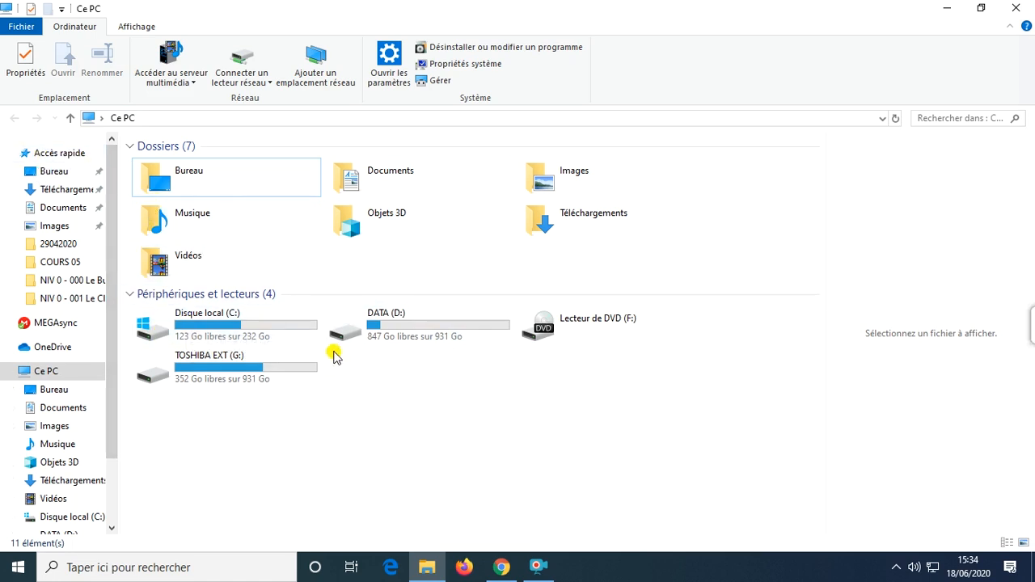
{"action": "left_click", "coordinate": [137, 26]}
{"action": "left_click", "coordinate": [71, 26]}
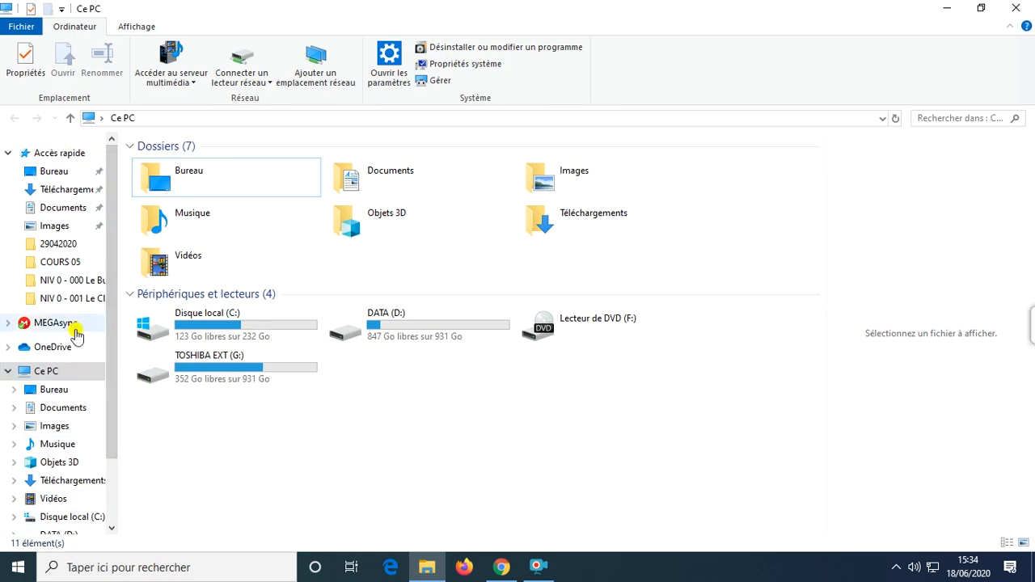
{"action": "left_click_drag", "start_coordinate": [109, 273], "coordinate": [115, 295]}
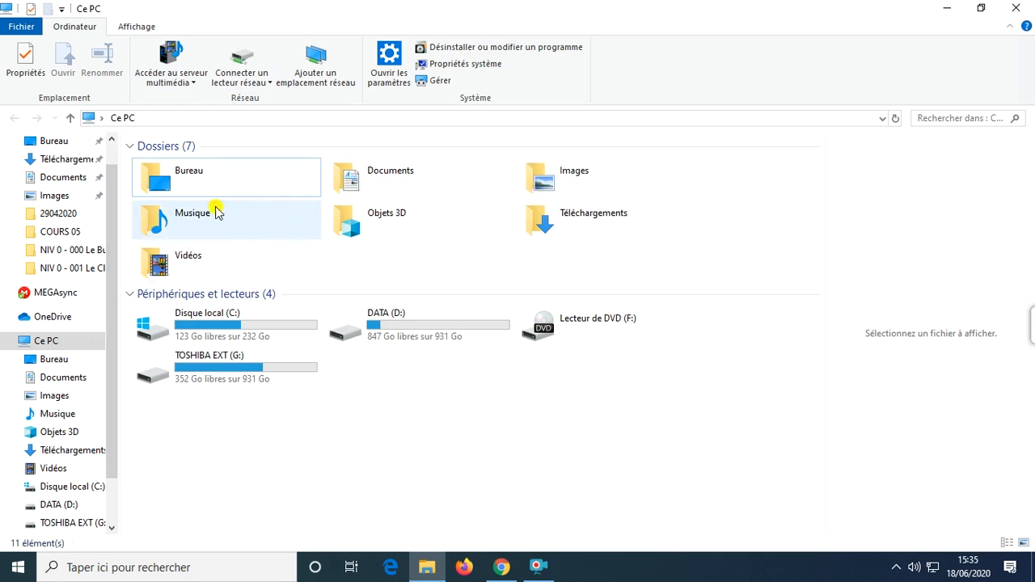
{"action": "scroll", "coordinate": [81, 267], "scroll_direction": "down", "scroll_amount": 1}
{"action": "scroll", "coordinate": [108, 194], "scroll_direction": "up", "scroll_amount": 2}
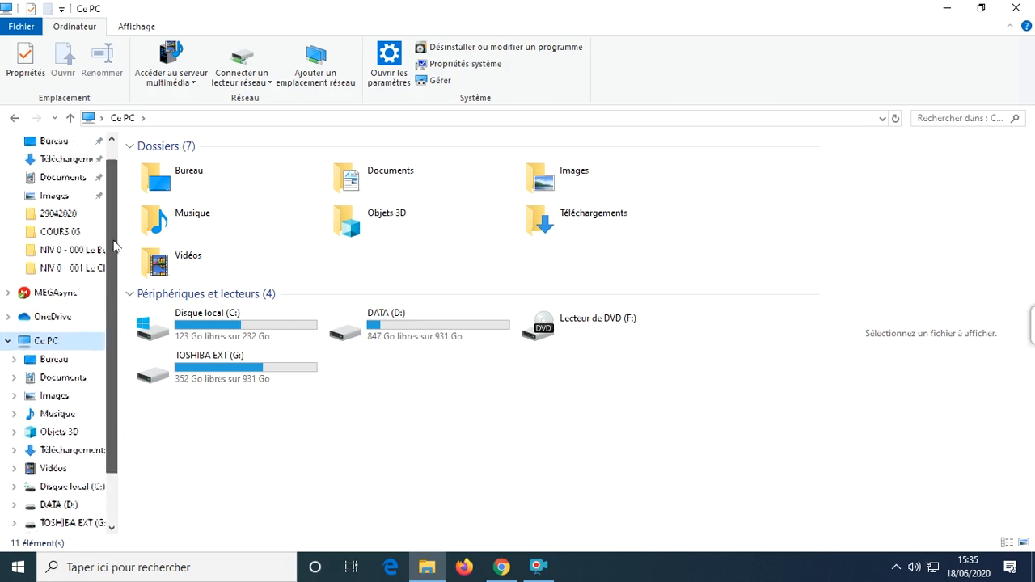
Step: Compare the contents of Accès rapide and Ce PC, ending on Ce PC
{"action": "left_click", "coordinate": [53, 153]}
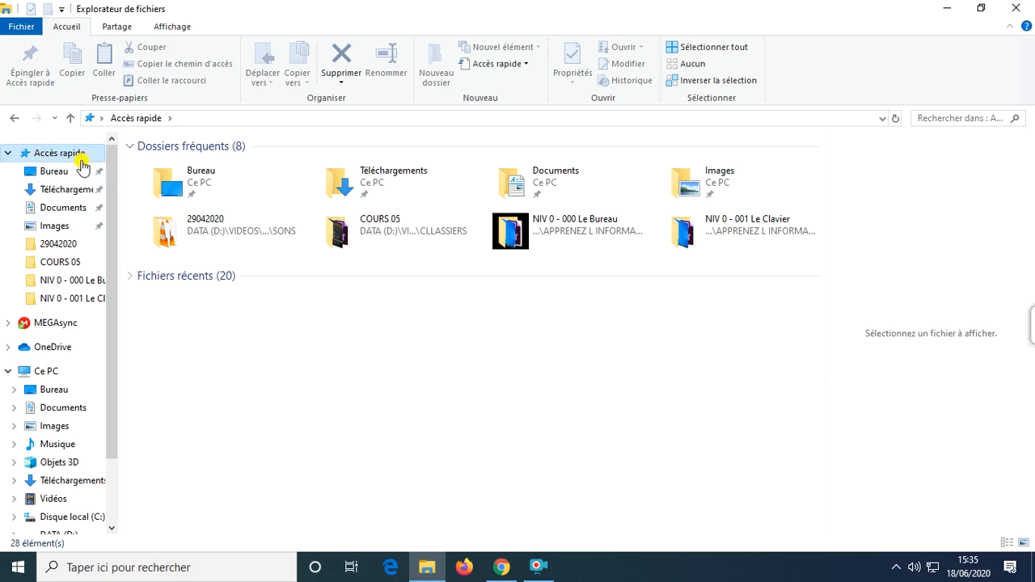
{"action": "left_click", "coordinate": [75, 377]}
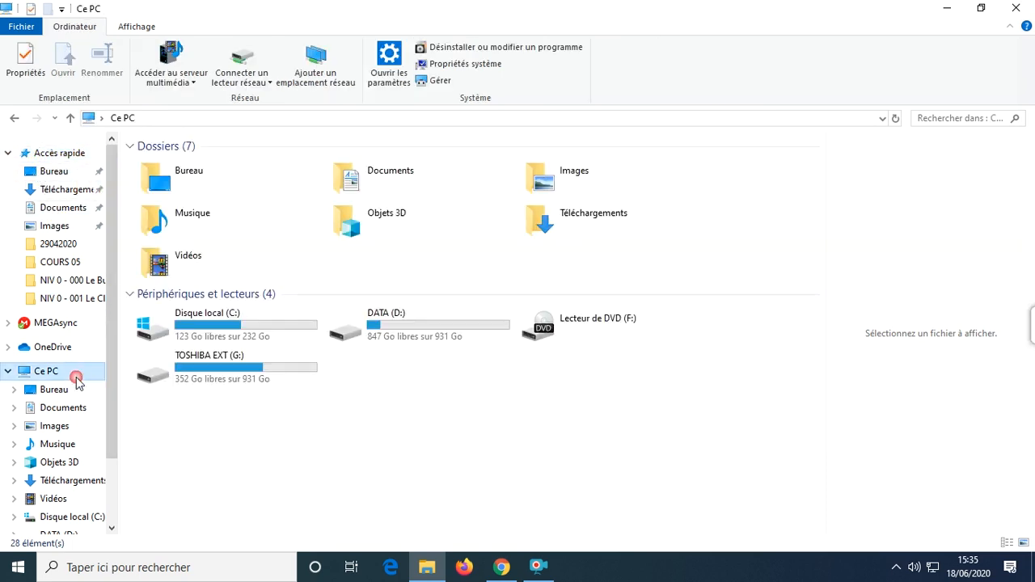
{"action": "left_click", "coordinate": [49, 153]}
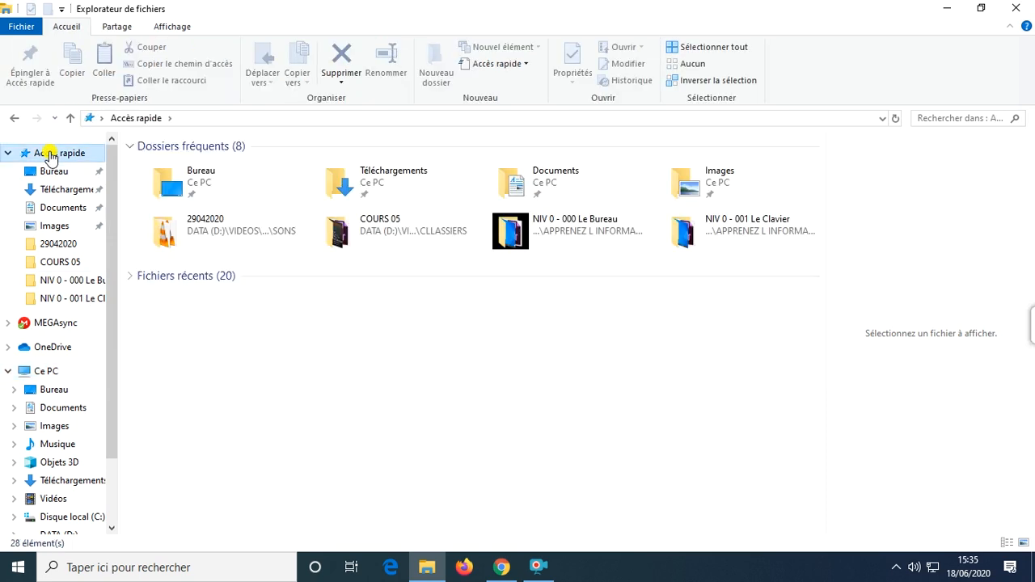
{"action": "left_click", "coordinate": [50, 373]}
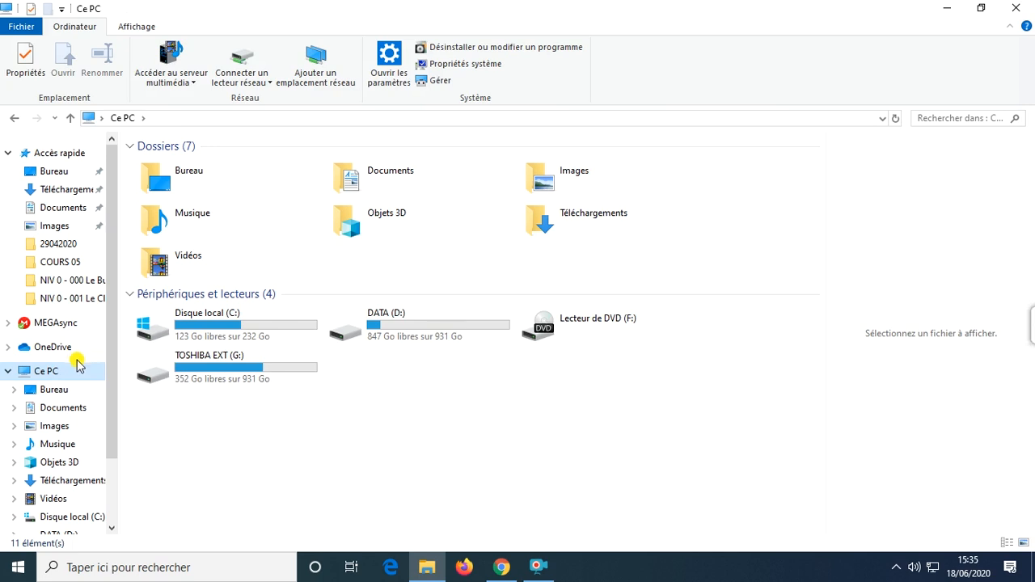
Step: Set the folder options so that File Explorer opens in Accès rapide, and apply the change
{"action": "left_click", "coordinate": [136, 27]}
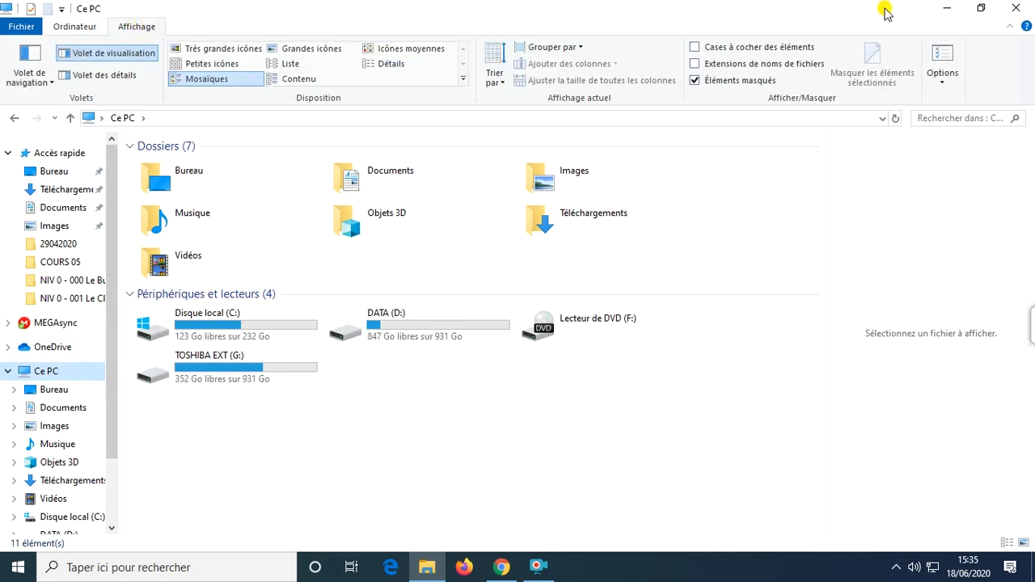
{"action": "left_click", "coordinate": [943, 83]}
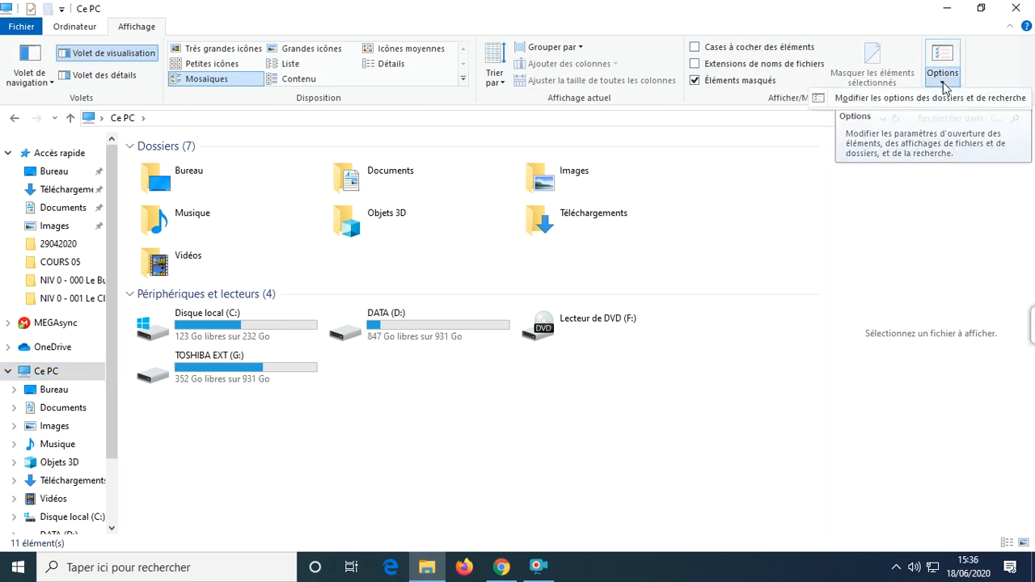
{"action": "left_click", "coordinate": [924, 99]}
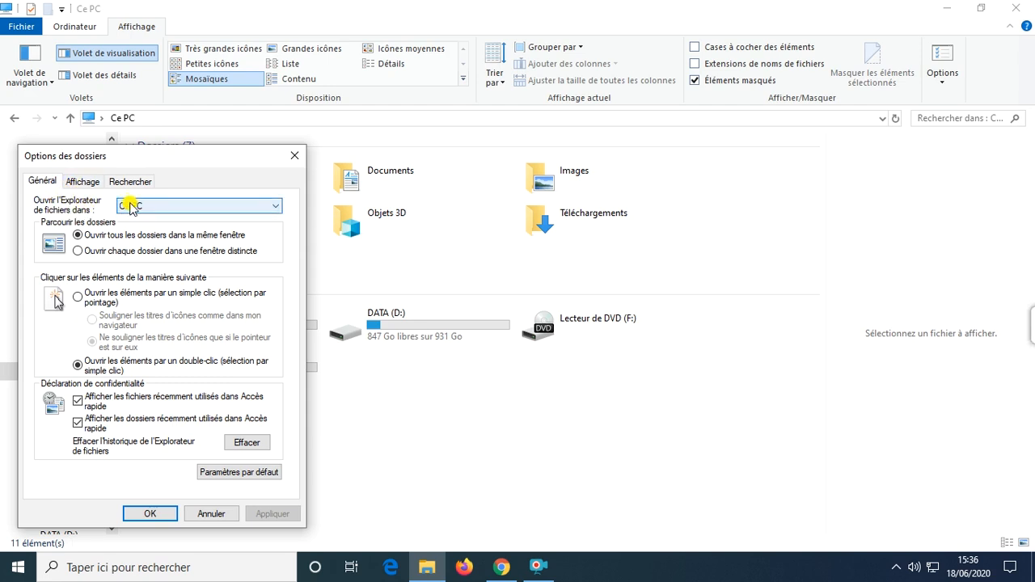
{"action": "left_click_drag", "start_coordinate": [139, 163], "coordinate": [297, 164]}
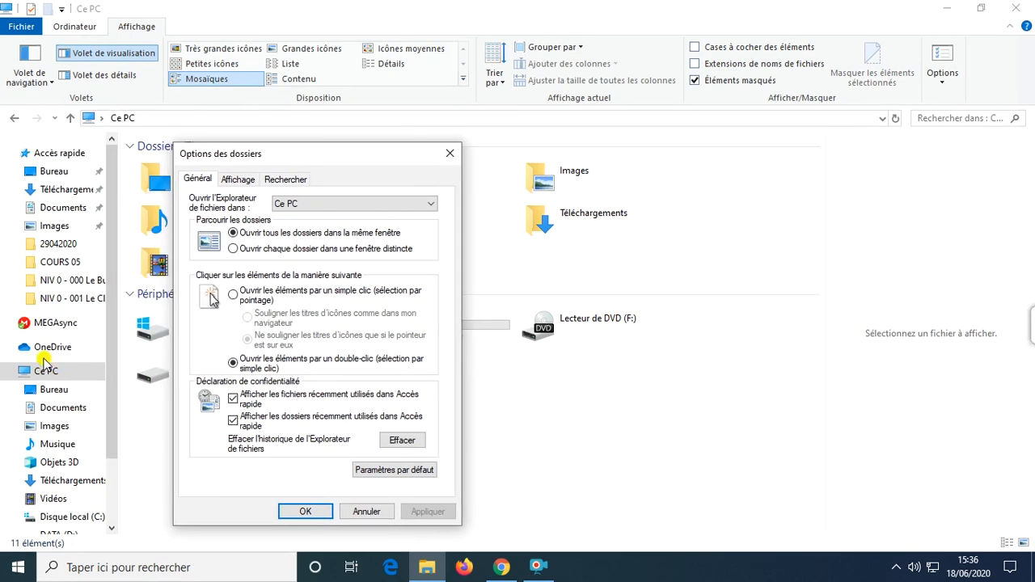
{"action": "left_click", "coordinate": [323, 204]}
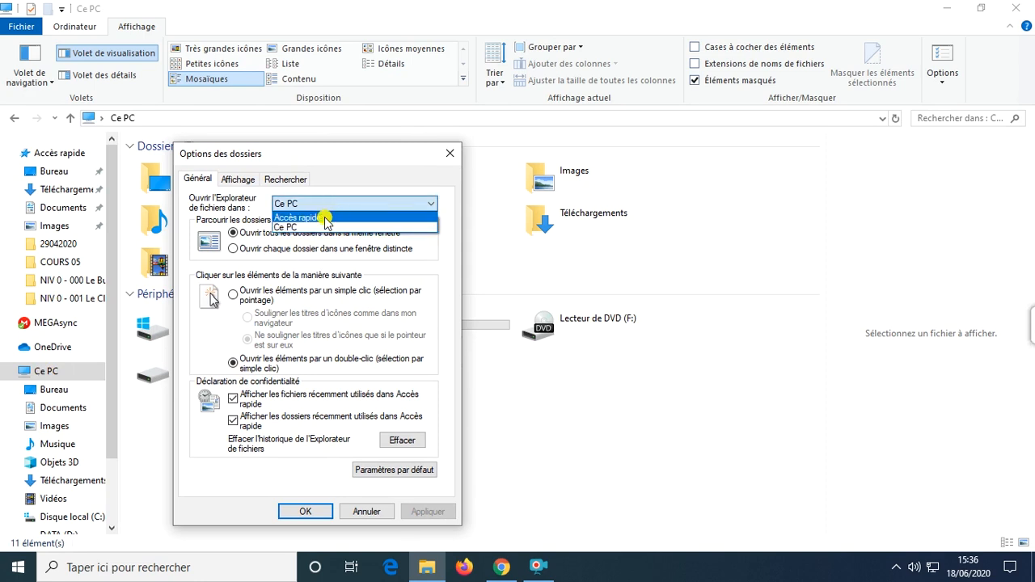
{"action": "left_click", "coordinate": [324, 218]}
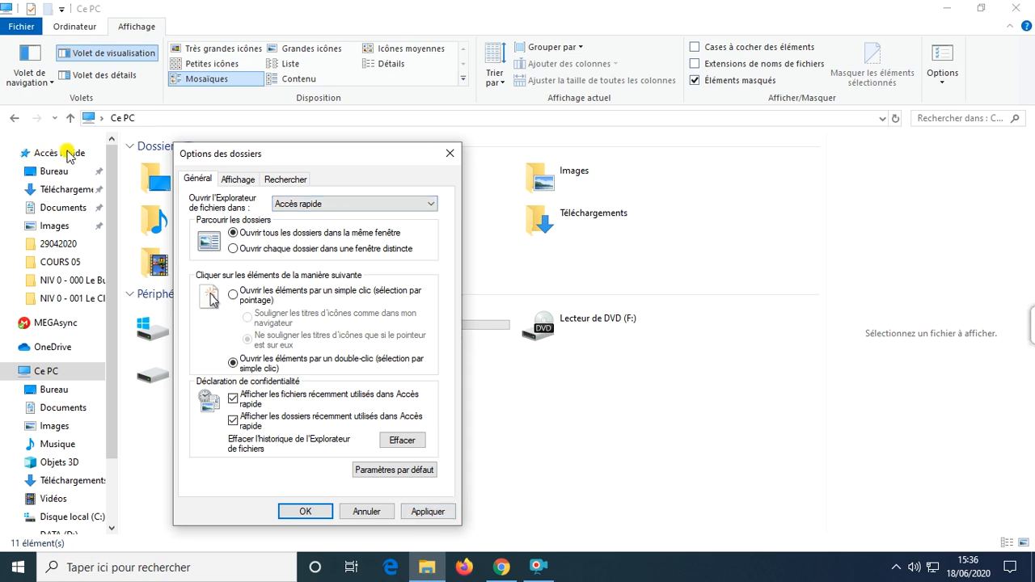
{"action": "left_click", "coordinate": [437, 511]}
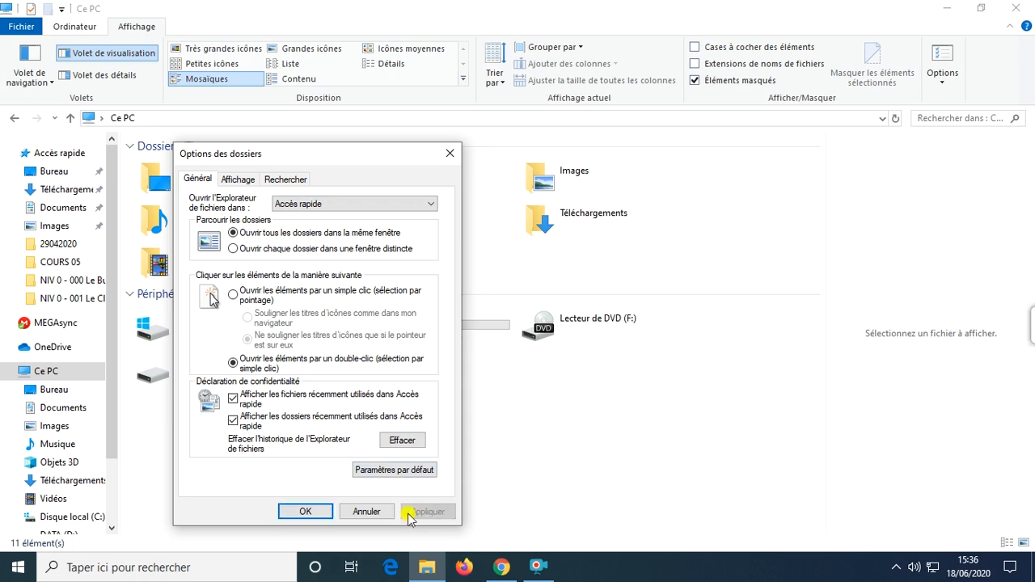
{"action": "left_click", "coordinate": [324, 512]}
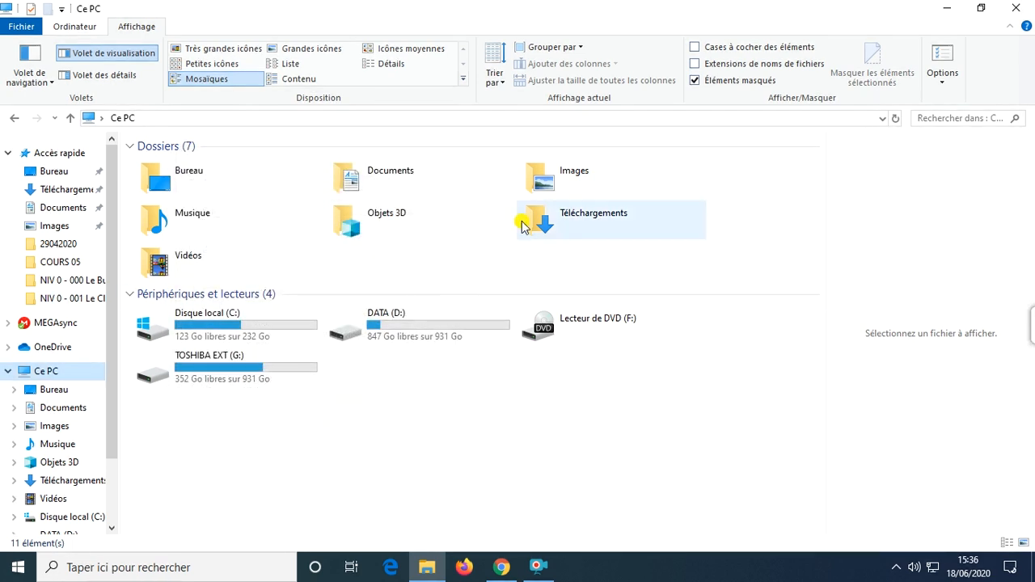
Step: Close and reopen File Explorer to check its start location, and look through the navigation tree down to Réseau
{"action": "left_click", "coordinate": [1016, 8]}
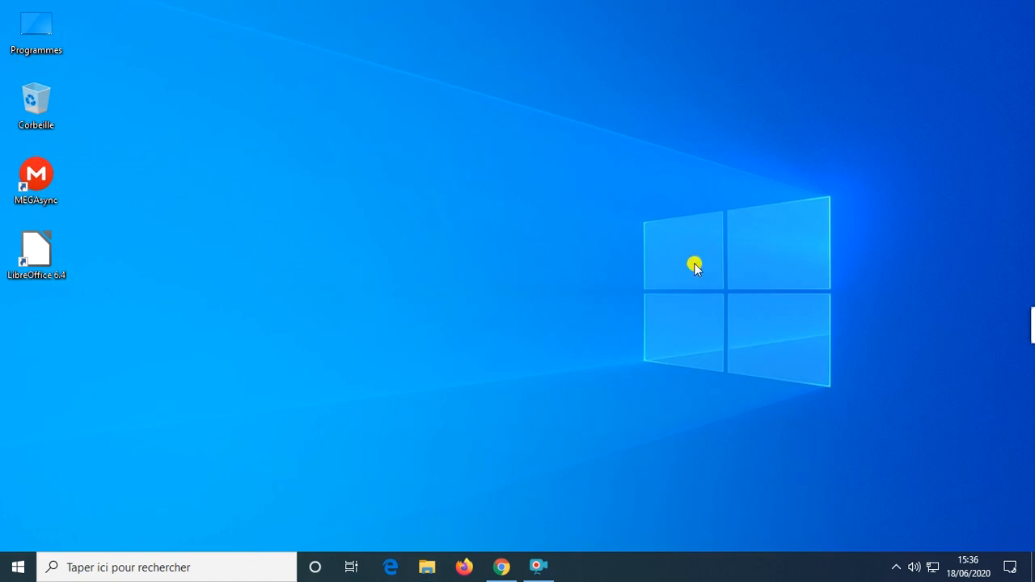
{"action": "left_click", "coordinate": [429, 568]}
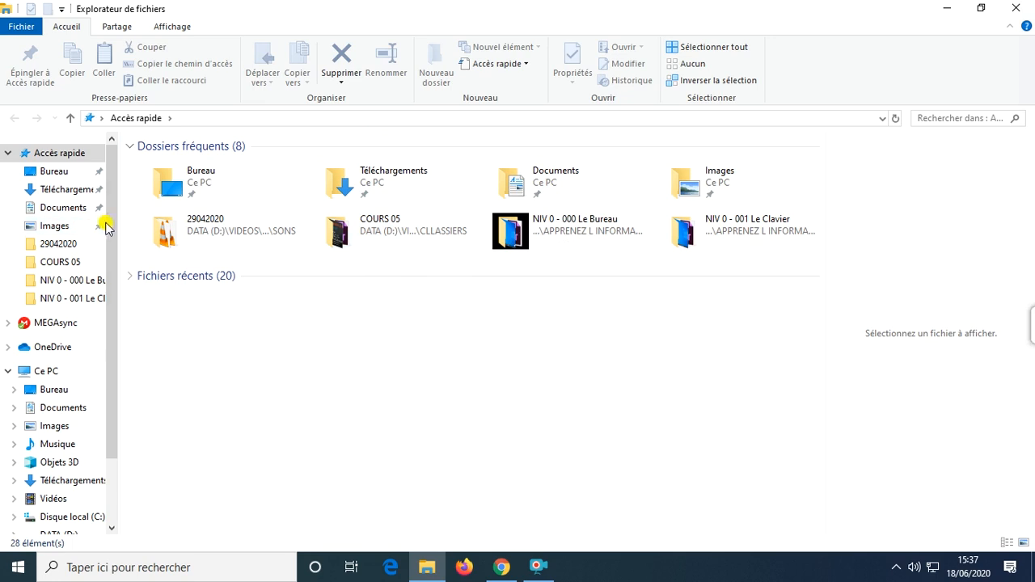
{"action": "left_click_drag", "start_coordinate": [110, 223], "coordinate": [110, 346]}
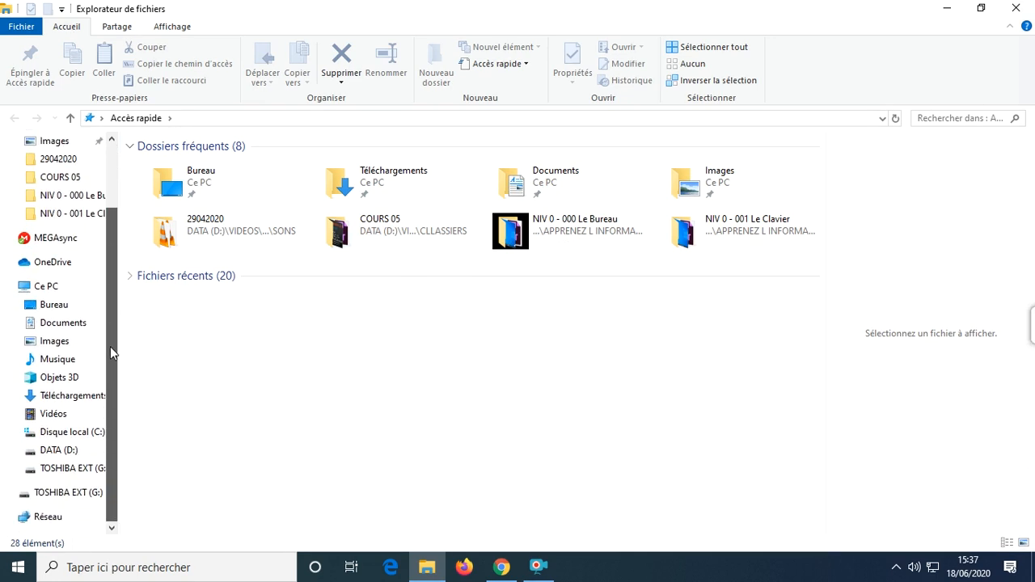
Step: Browse Documents, Images and Disque local (C:) from the navigation tree, going down through Programmes (x86) to the Audacity folder
{"action": "left_click", "coordinate": [53, 328]}
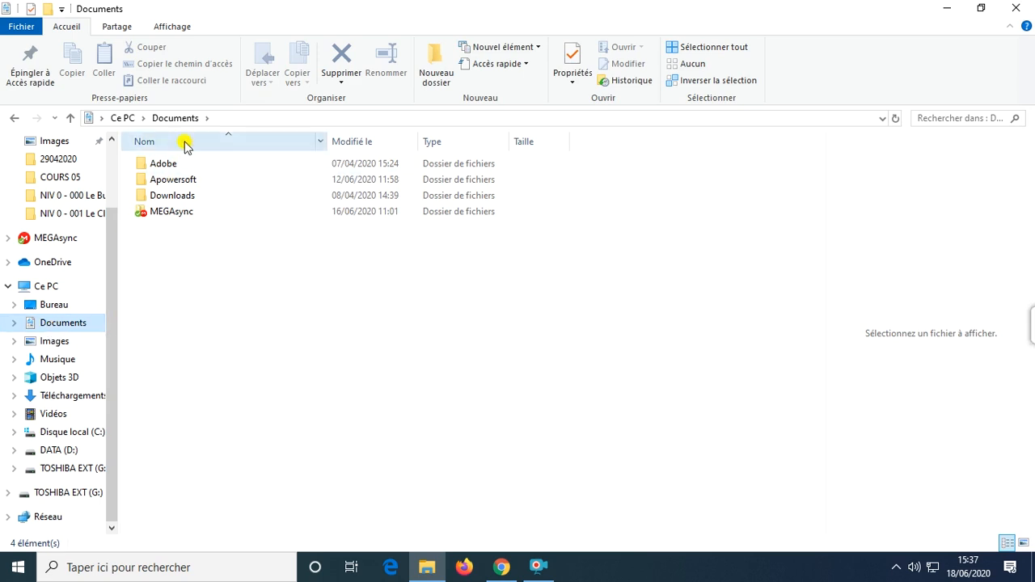
{"action": "left_click", "coordinate": [49, 348]}
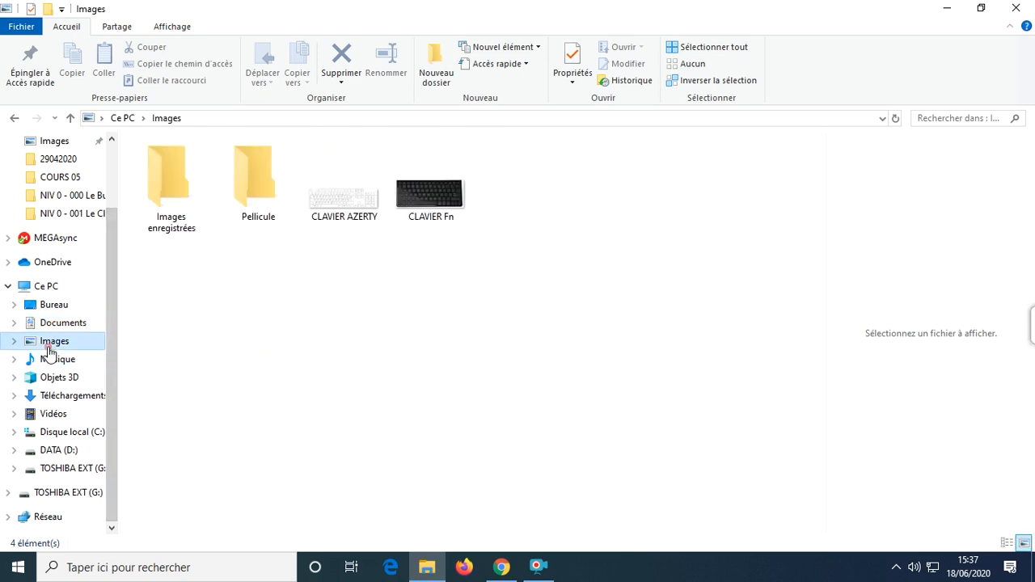
{"action": "left_click", "coordinate": [49, 437]}
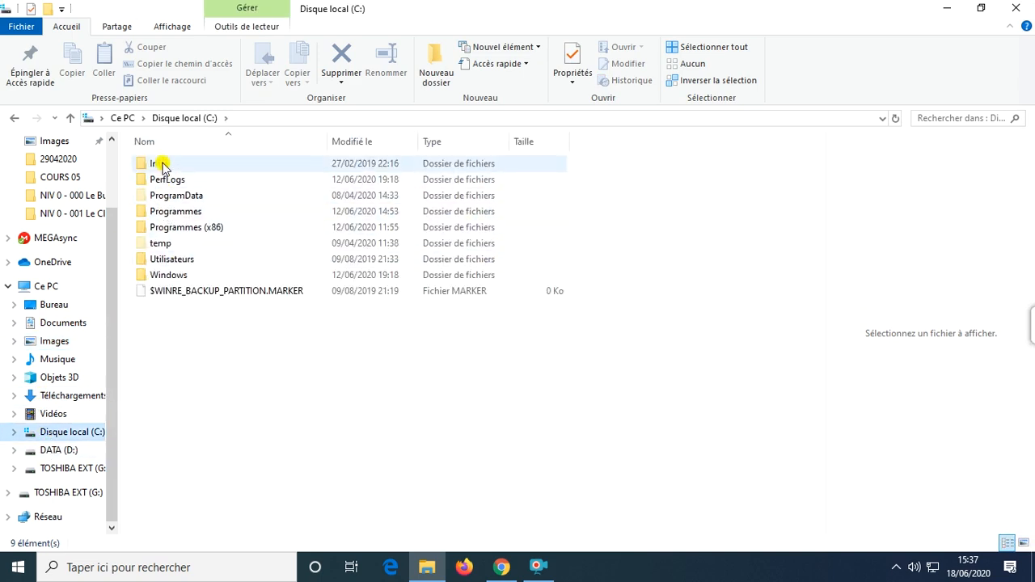
{"action": "left_click", "coordinate": [178, 230]}
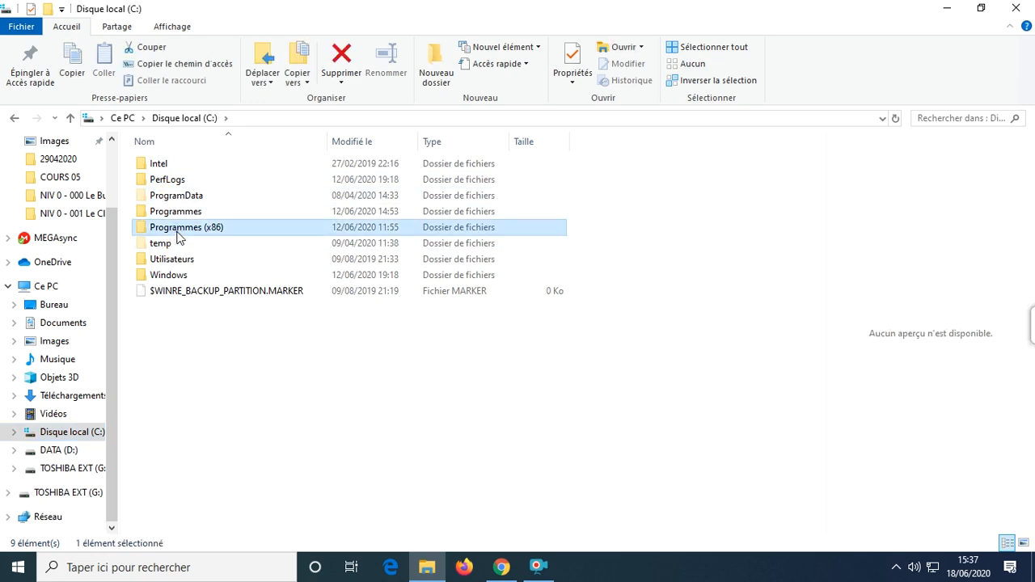
{"action": "double_click", "coordinate": [177, 231]}
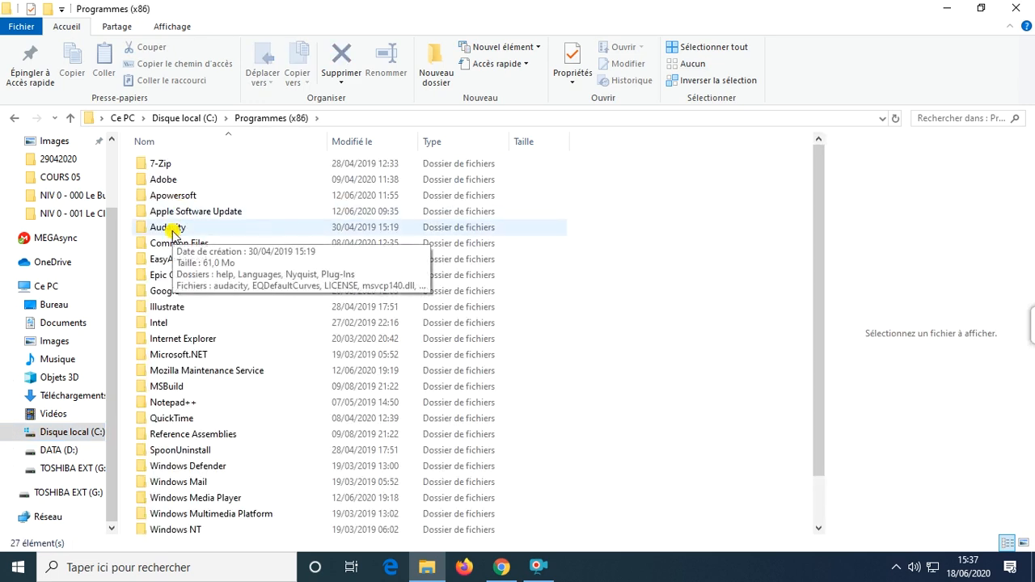
{"action": "double_click", "coordinate": [168, 195]}
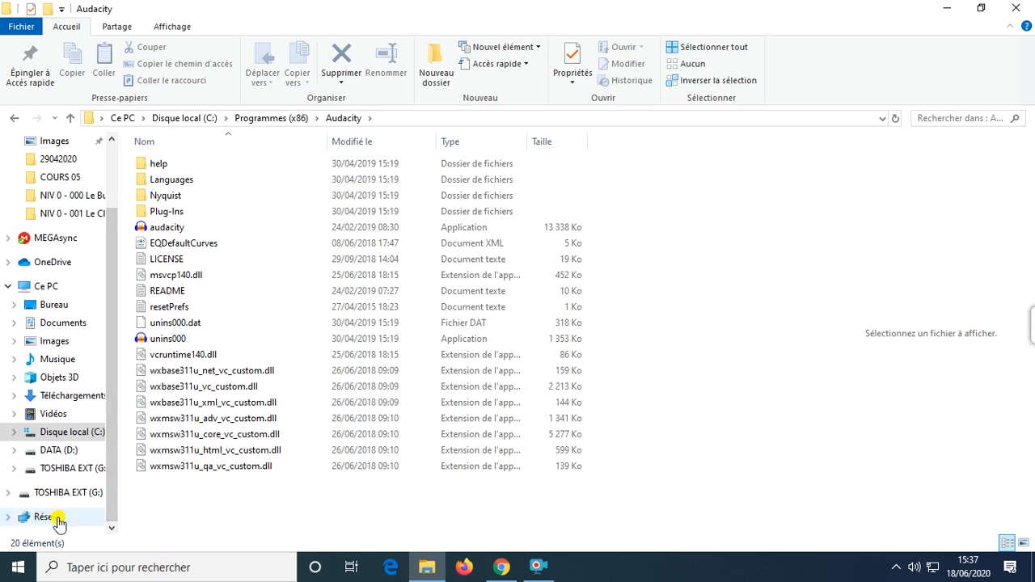
Step: Collapse the Ce PC branch, view its folders and drives, and expand the branch again to look through its entries
{"action": "left_click_drag", "start_coordinate": [111, 511], "coordinate": [116, 445]}
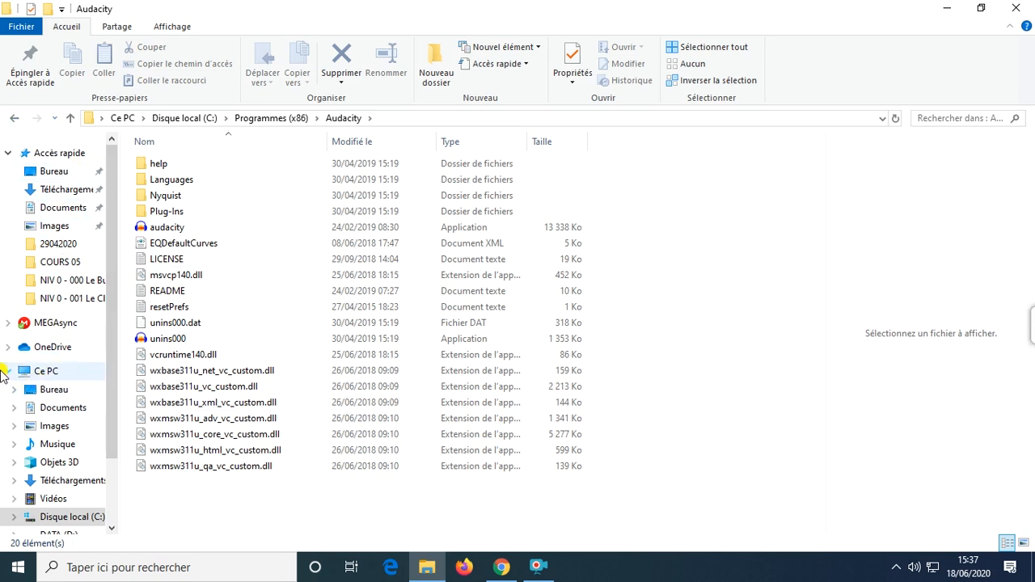
{"action": "left_click", "coordinate": [6, 371]}
{"action": "left_click", "coordinate": [49, 375]}
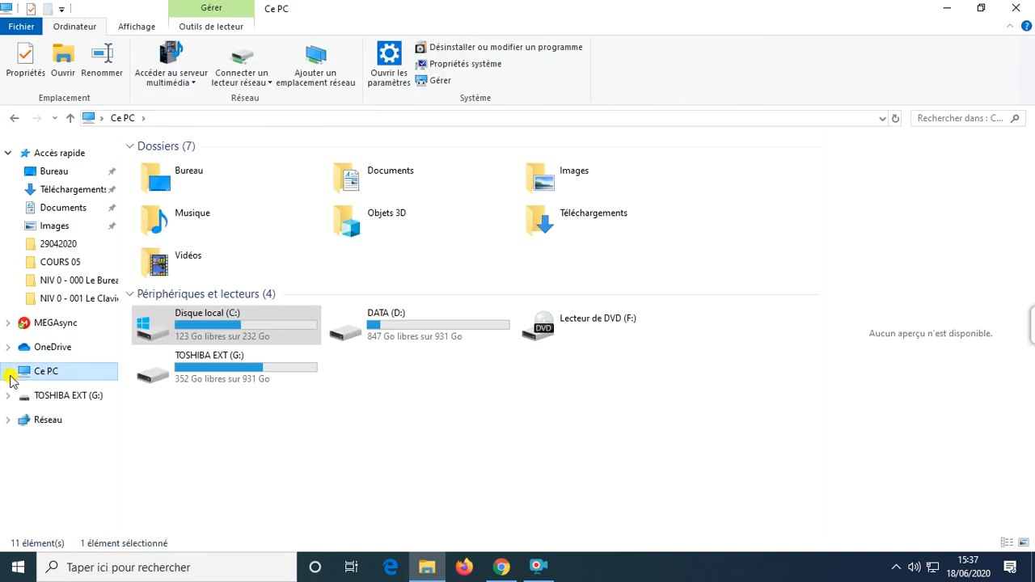
{"action": "left_click", "coordinate": [209, 325]}
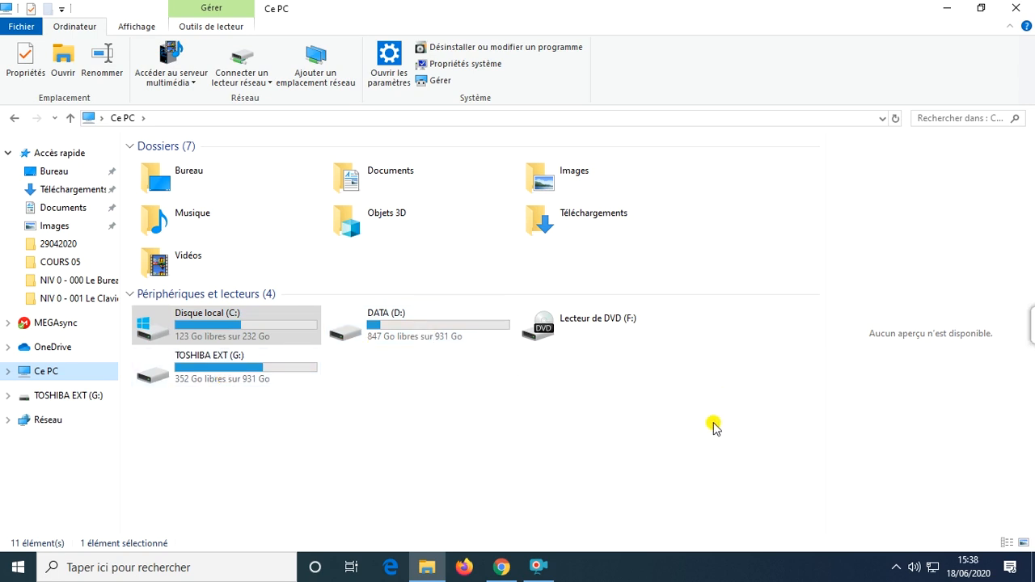
{"action": "left_click", "coordinate": [7, 371]}
{"action": "scroll", "coordinate": [69, 469], "scroll_direction": "down", "scroll_amount": 1}
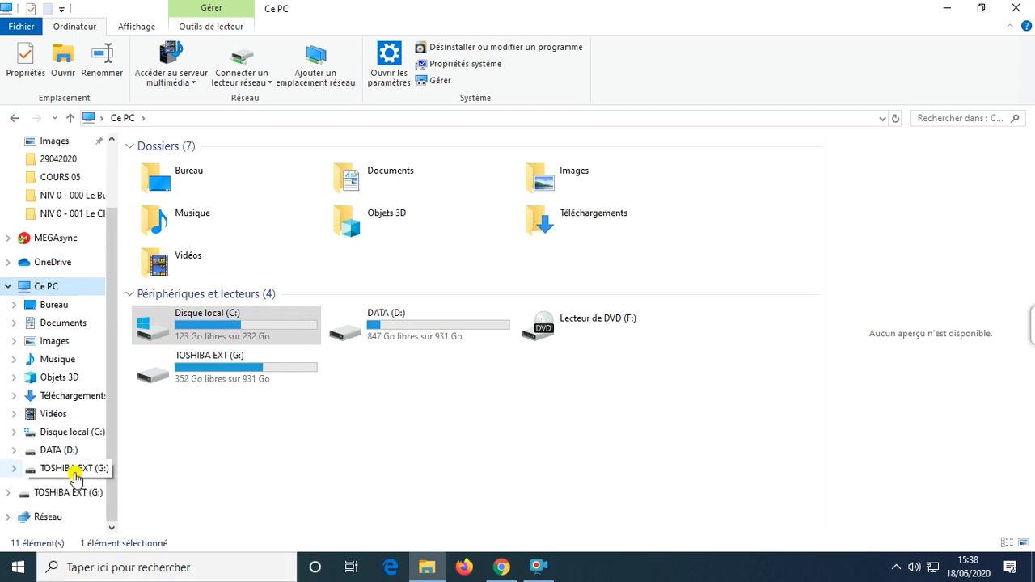
{"action": "scroll", "coordinate": [71, 473], "scroll_direction": "up", "scroll_amount": 2}
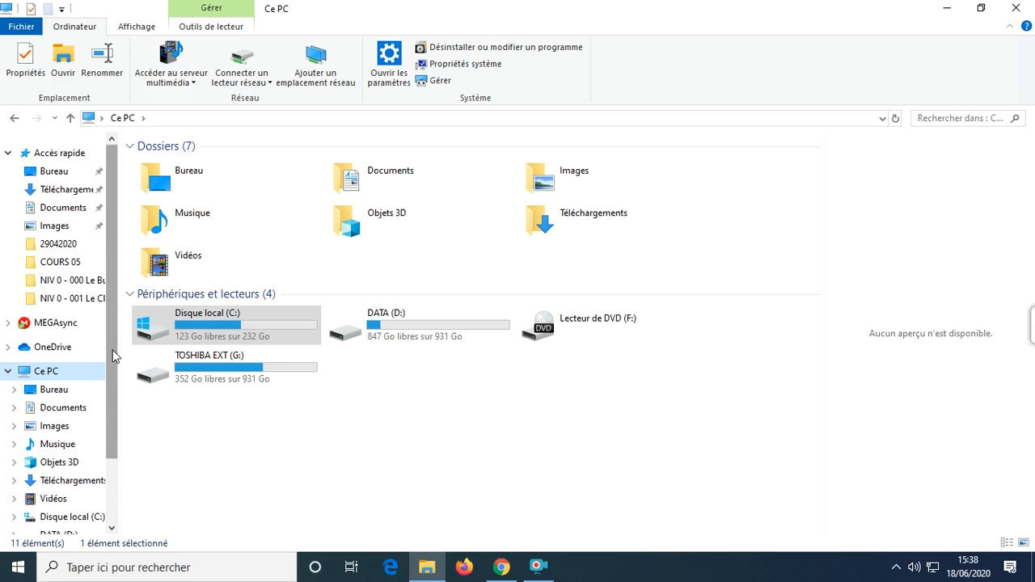
Step: View the Bureau folder from Accès rapide and compare its contents with the actual desktop, returning to the folder window
{"action": "left_click", "coordinate": [55, 177]}
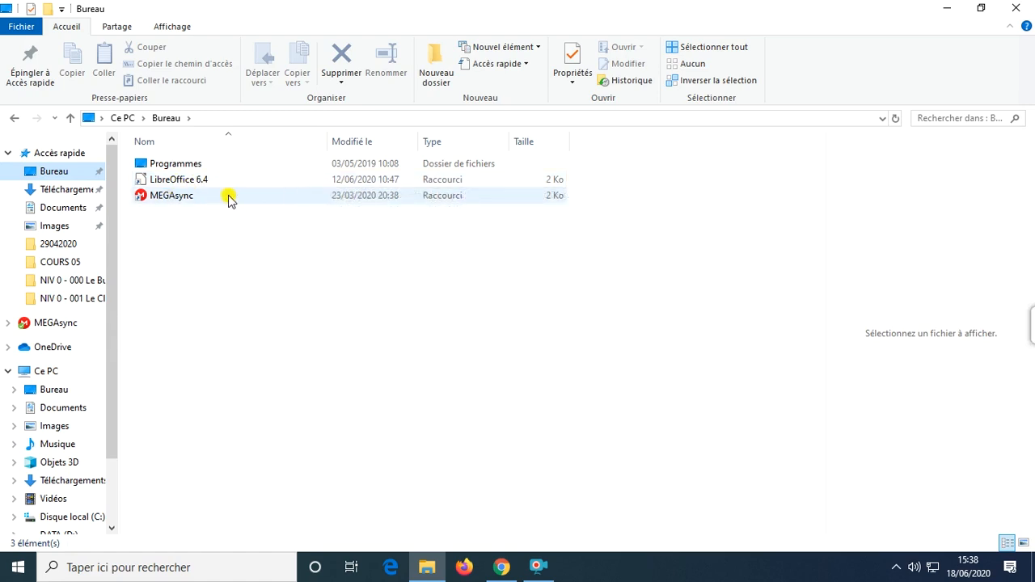
{"action": "left_click", "coordinate": [940, 9]}
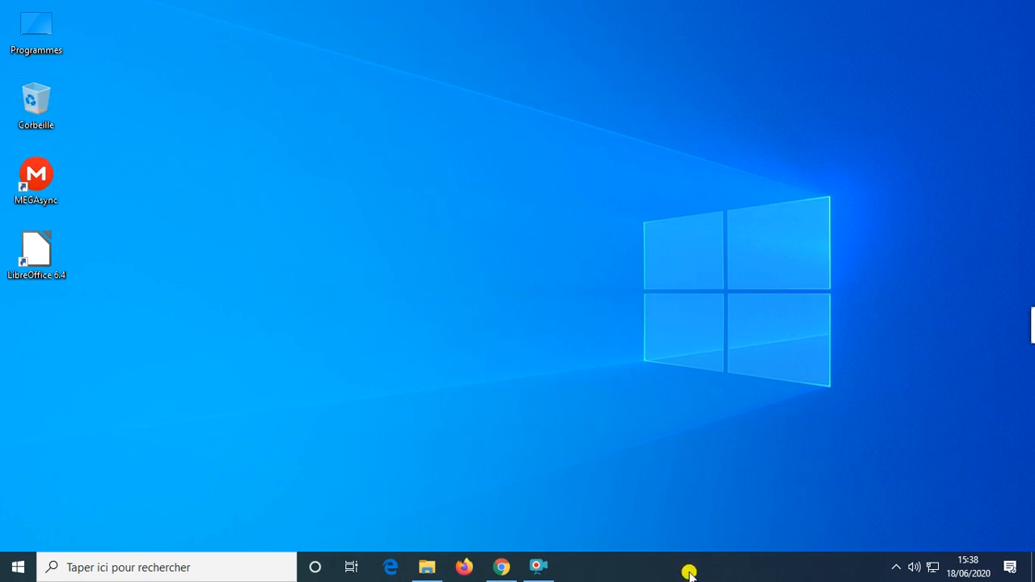
{"action": "left_click", "coordinate": [432, 567]}
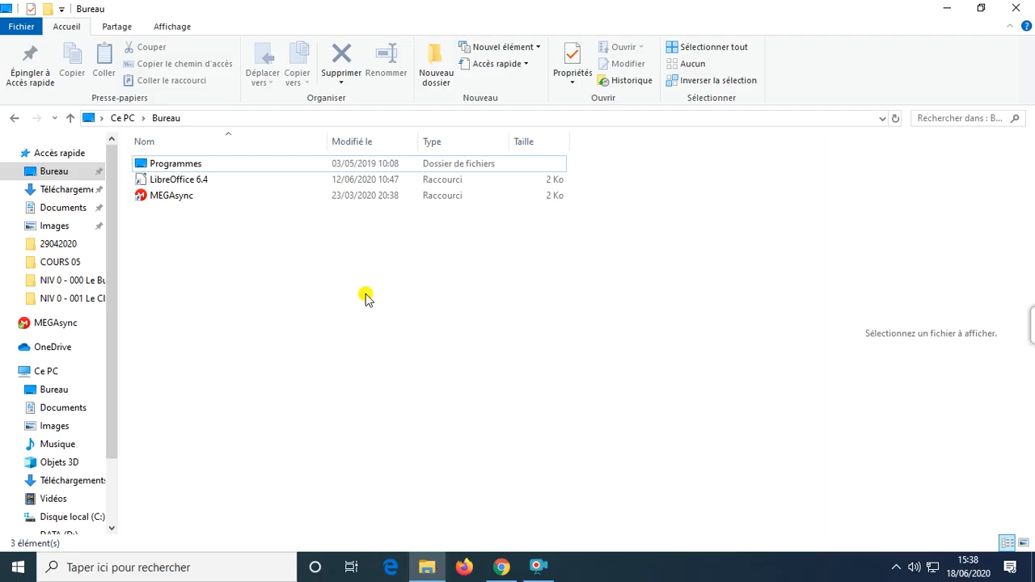
Step: Compare Accès rapide with the Documents and Images folders under Ce PC, including the Pellicule folder, ending on Accès rapide
{"action": "left_click", "coordinate": [56, 154]}
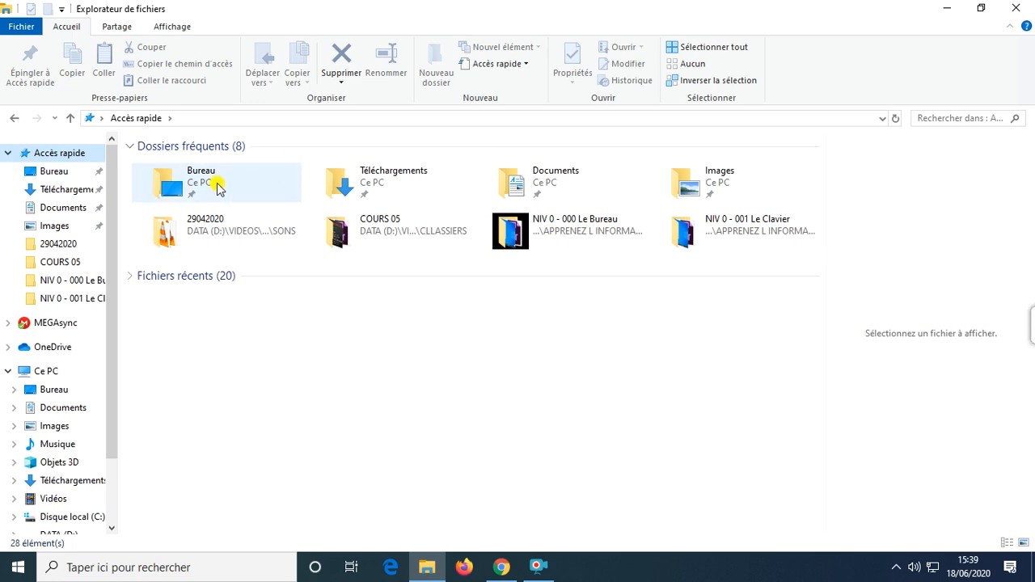
{"action": "left_click", "coordinate": [64, 408]}
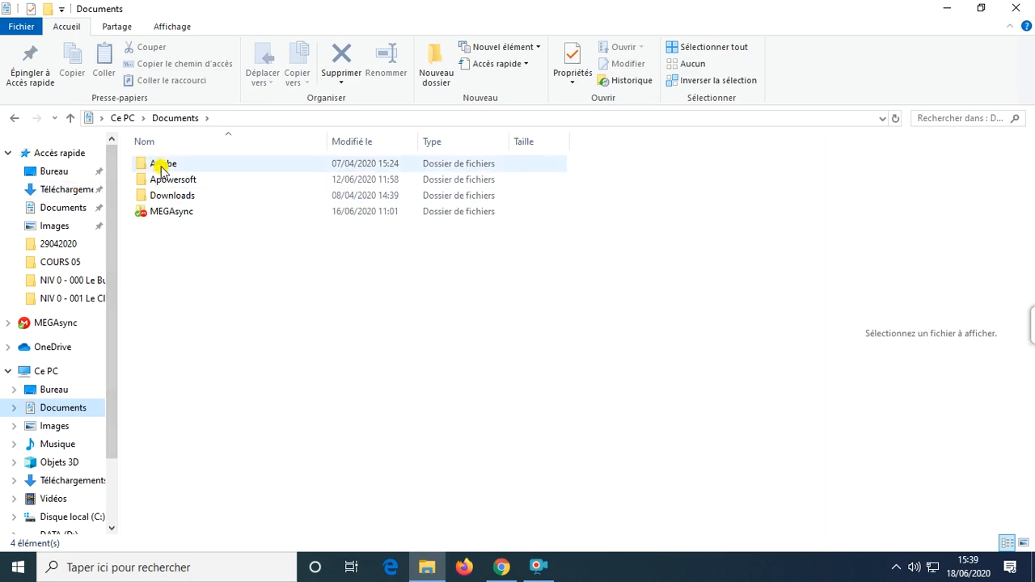
{"action": "left_click", "coordinate": [60, 427]}
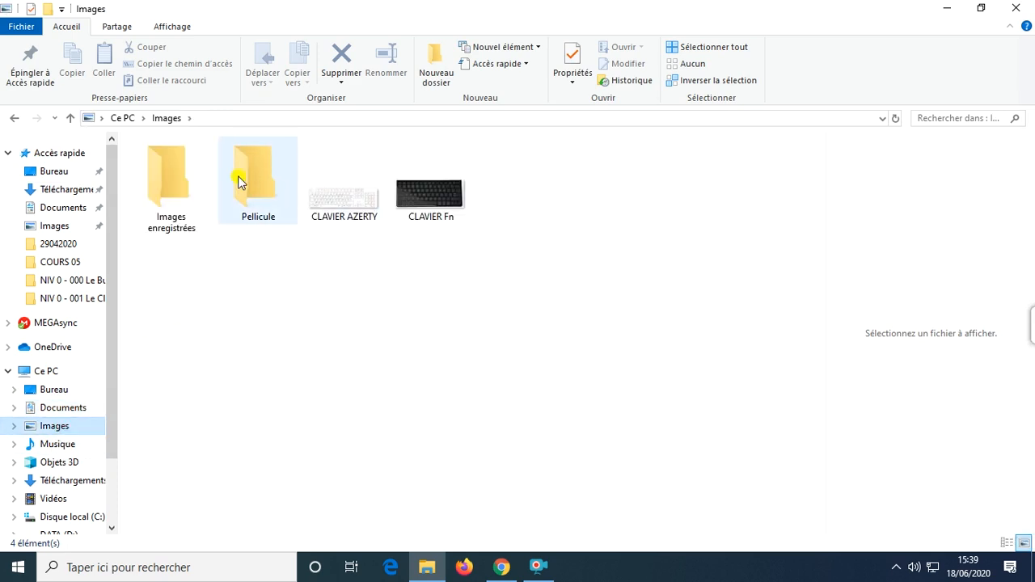
{"action": "left_click", "coordinate": [238, 182]}
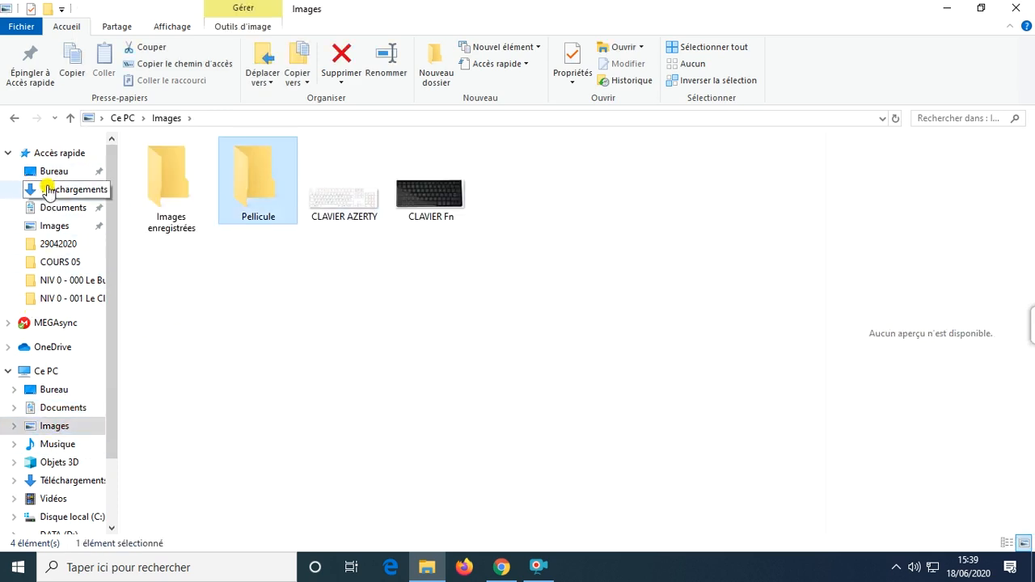
{"action": "left_click", "coordinate": [47, 155]}
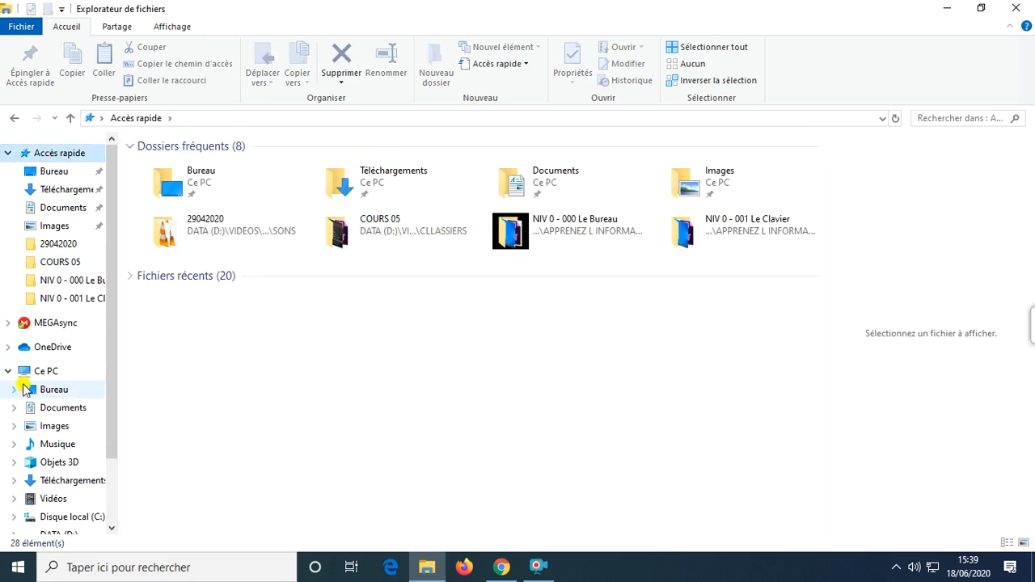
Step: Pin the Pellicule folder from Images to Accès rapide using its context command
{"action": "left_click", "coordinate": [55, 429]}
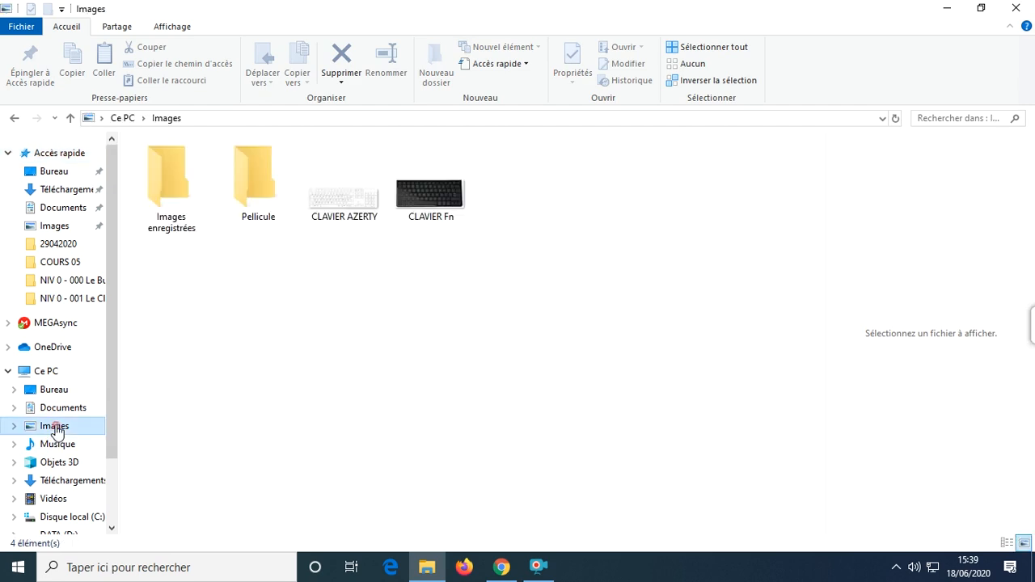
{"action": "left_click", "coordinate": [266, 198]}
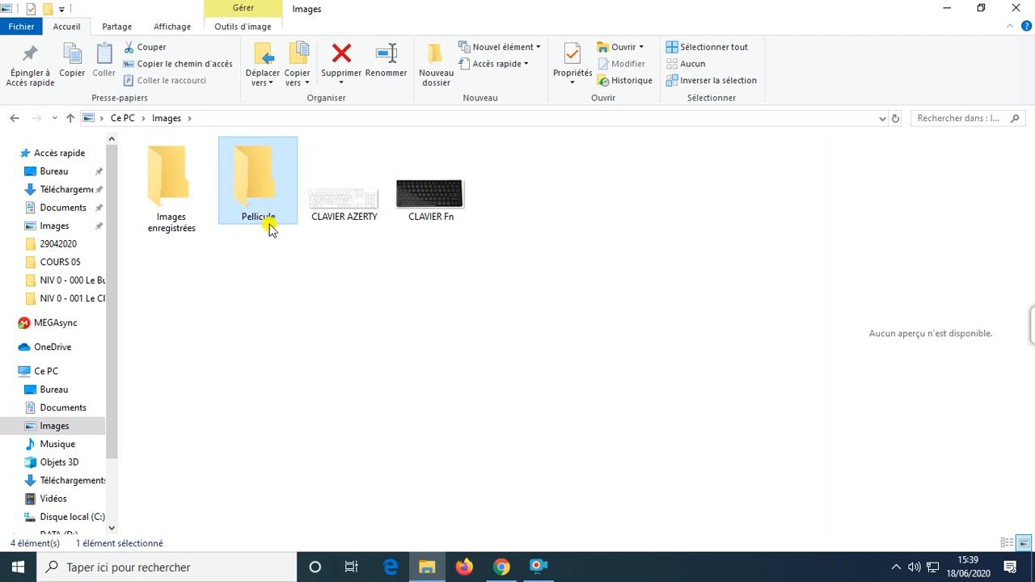
{"action": "right_click", "coordinate": [268, 193]}
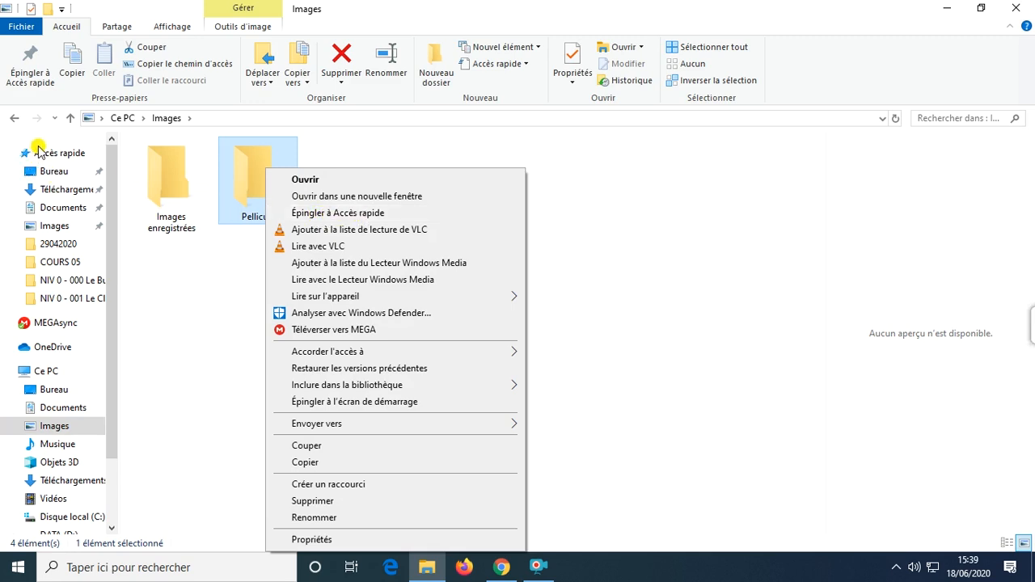
{"action": "mouse_move", "coordinate": [431, 572]}
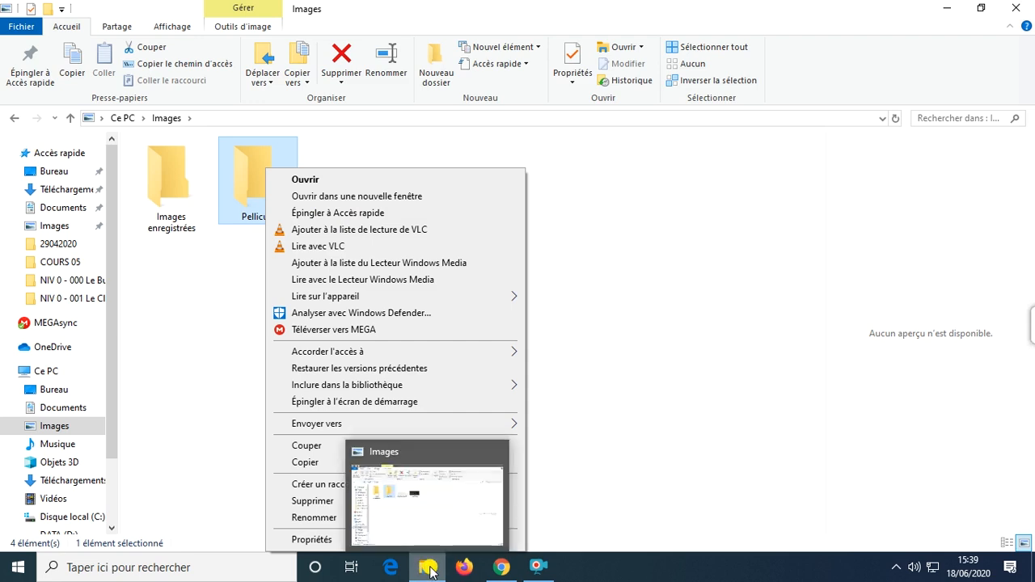
{"action": "left_click", "coordinate": [361, 217]}
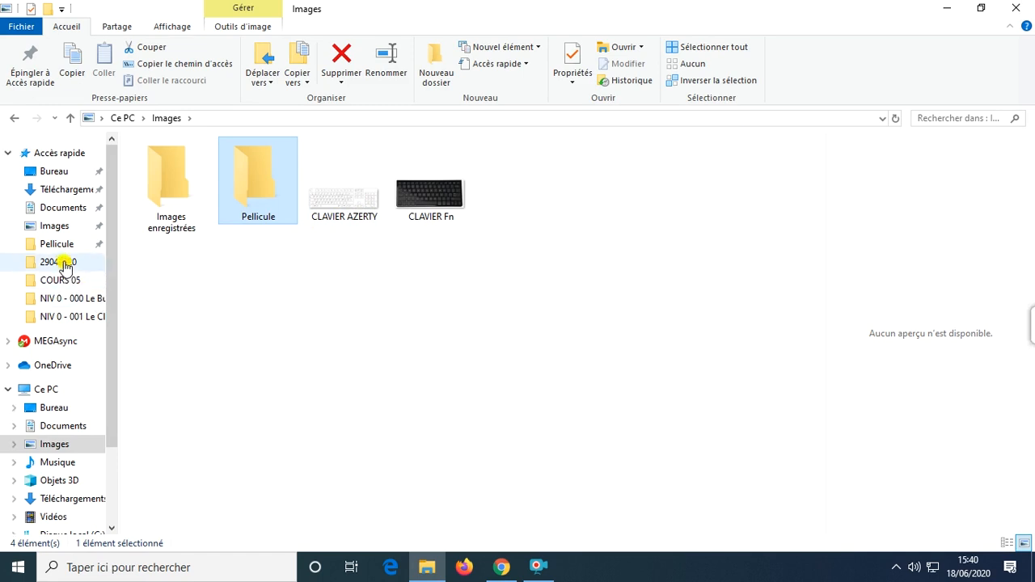
Step: Unpin the Pellicule folder from within the Accès rapide view
{"action": "left_click", "coordinate": [91, 158]}
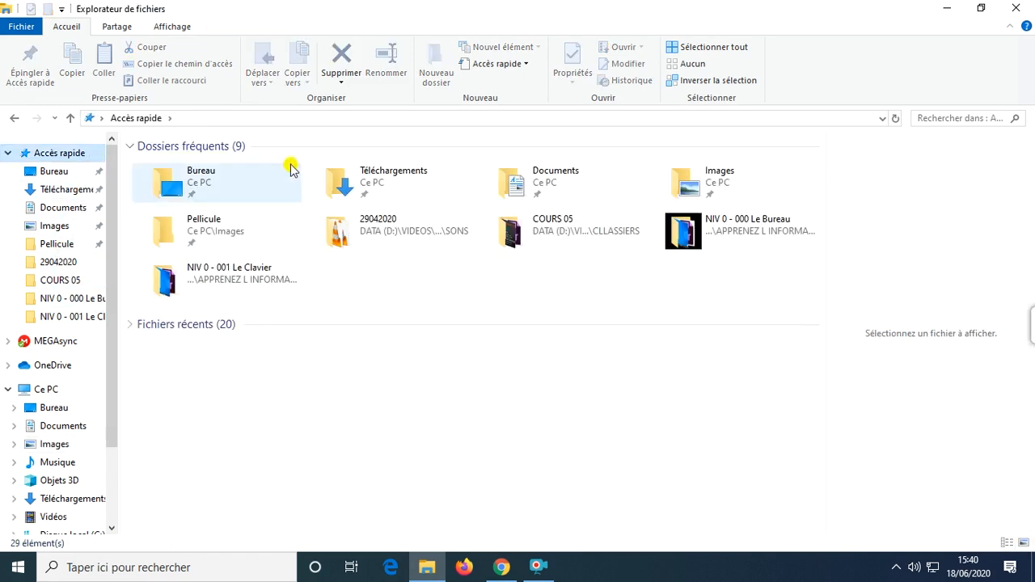
{"action": "right_click", "coordinate": [194, 234]}
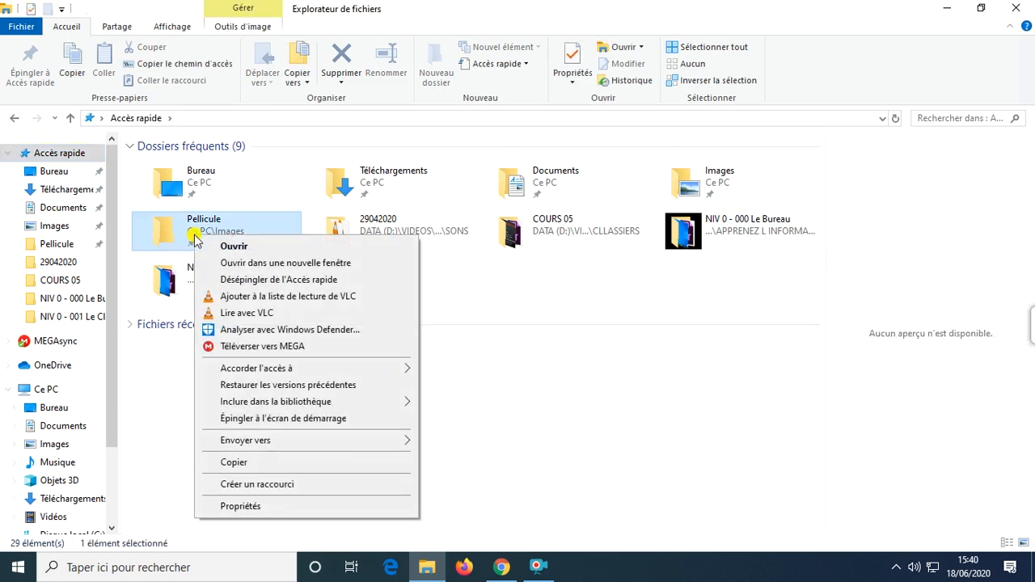
{"action": "left_click", "coordinate": [259, 283]}
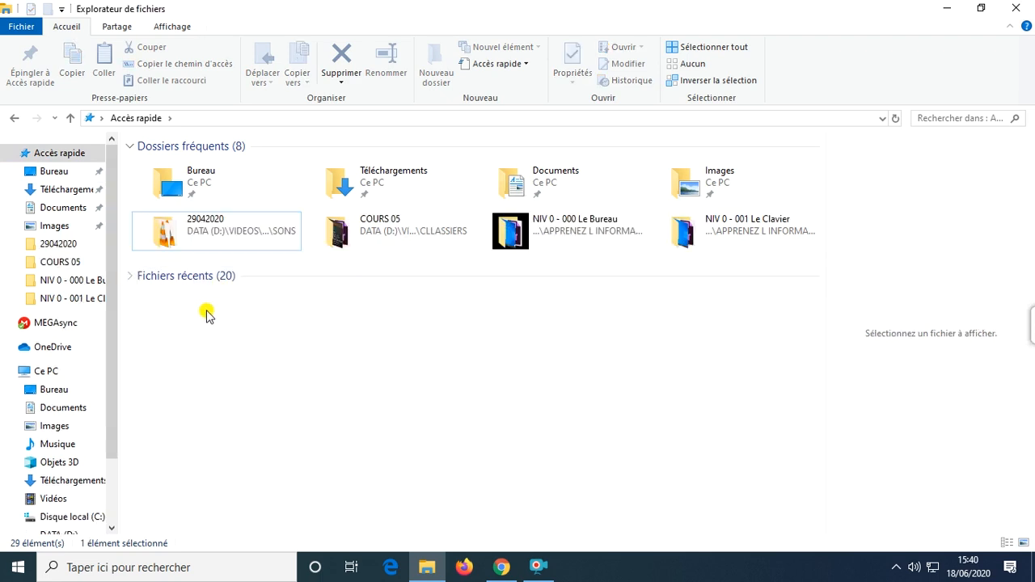
Step: Open the Pellicule folder inside Images and pin this open folder to Accès rapide with the ribbon command
{"action": "left_click", "coordinate": [59, 429]}
{"action": "left_click", "coordinate": [246, 183]}
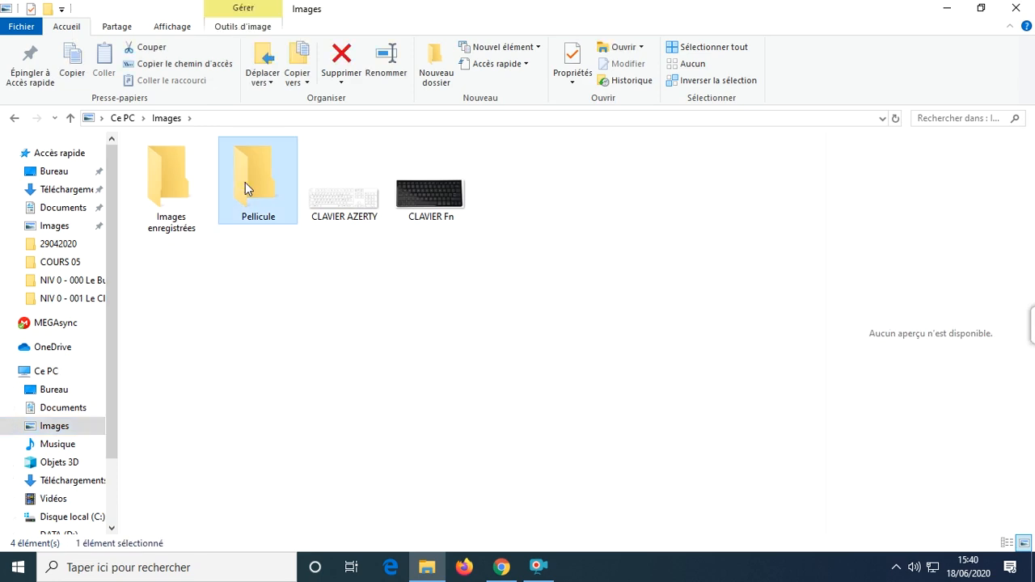
{"action": "double_click", "coordinate": [246, 186]}
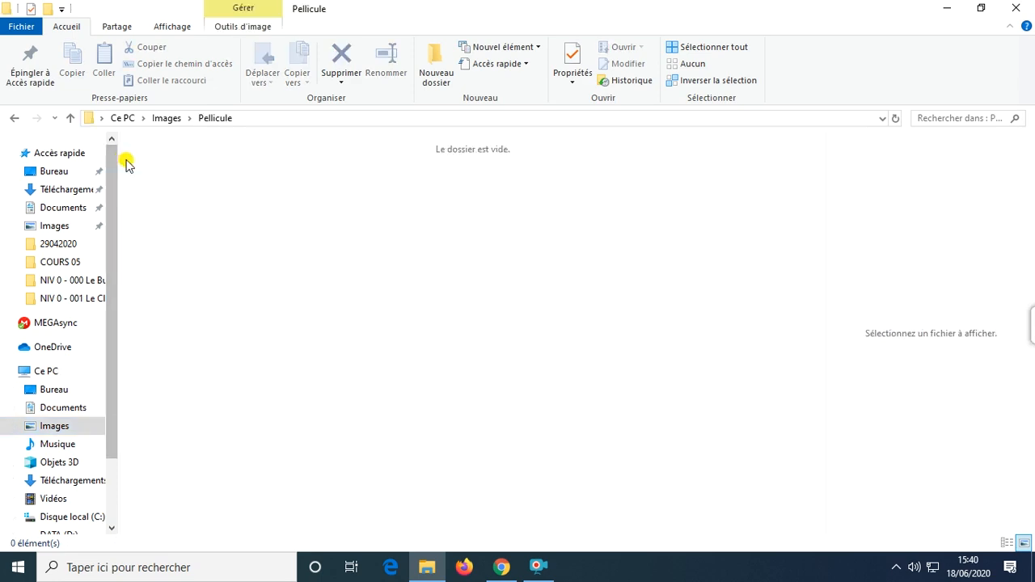
{"action": "left_click", "coordinate": [24, 65]}
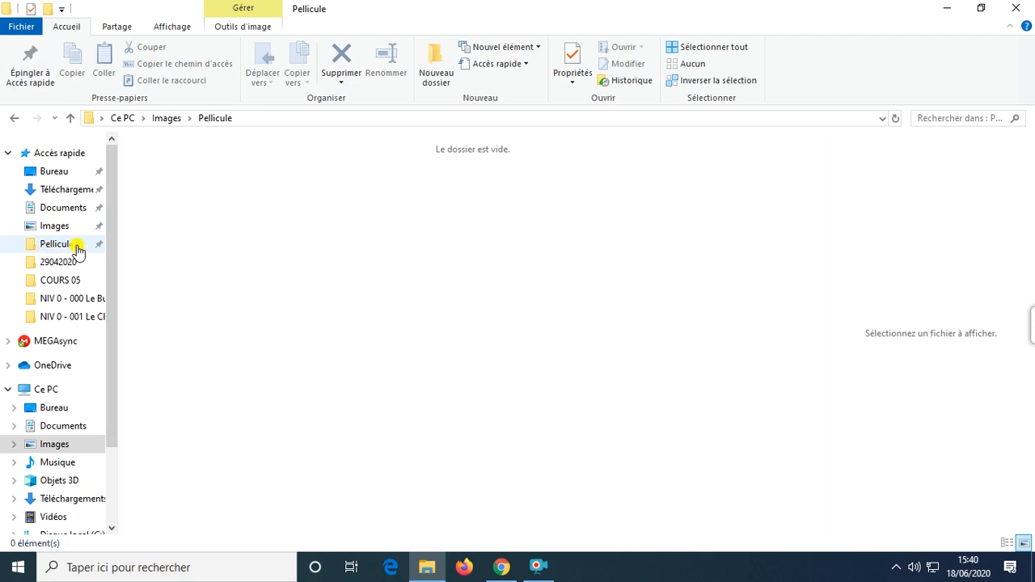
Step: Return to Accès rapide and remove the Pellicule pin again
{"action": "left_click", "coordinate": [57, 153]}
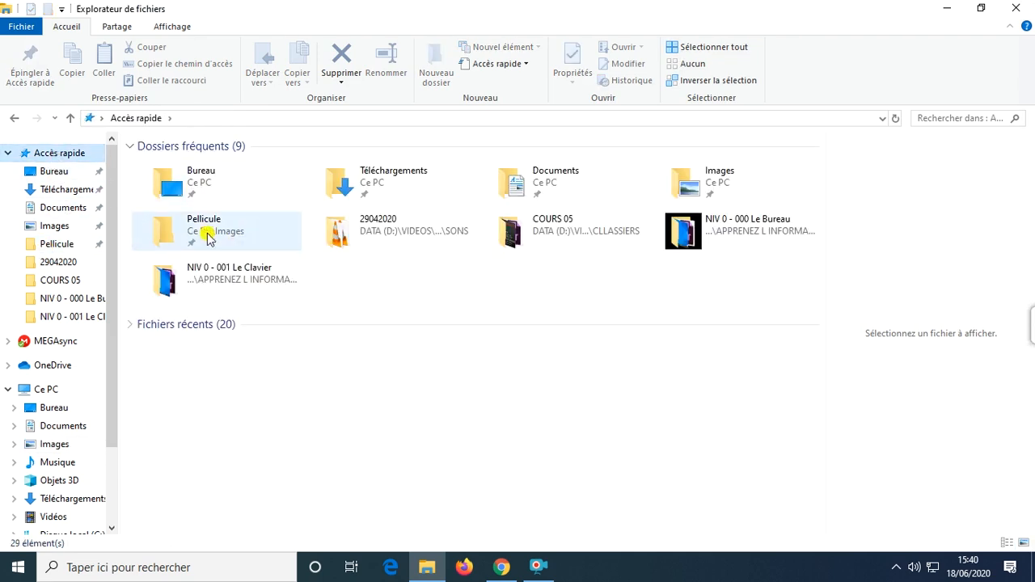
{"action": "right_click", "coordinate": [233, 229]}
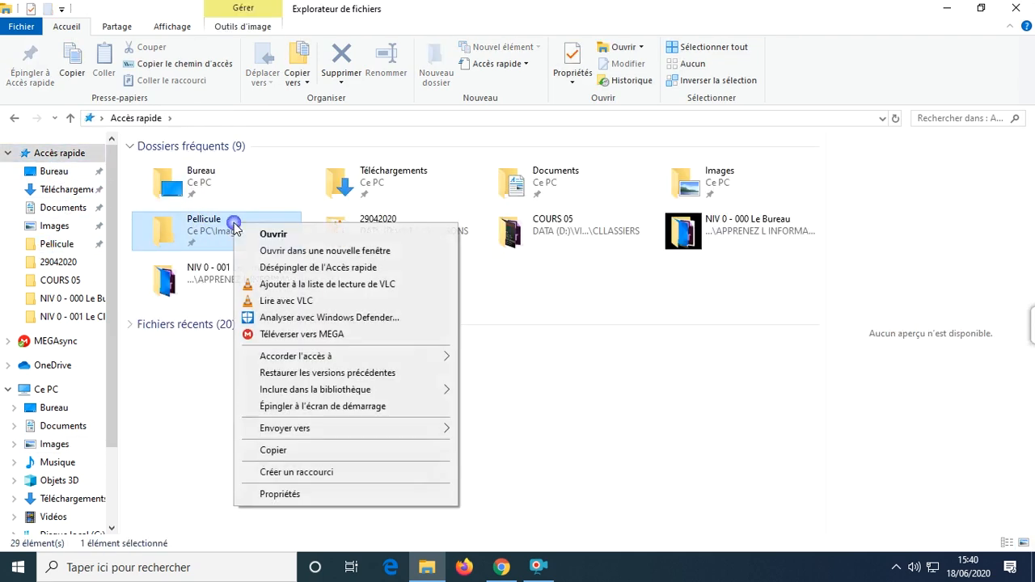
{"action": "left_click", "coordinate": [268, 269]}
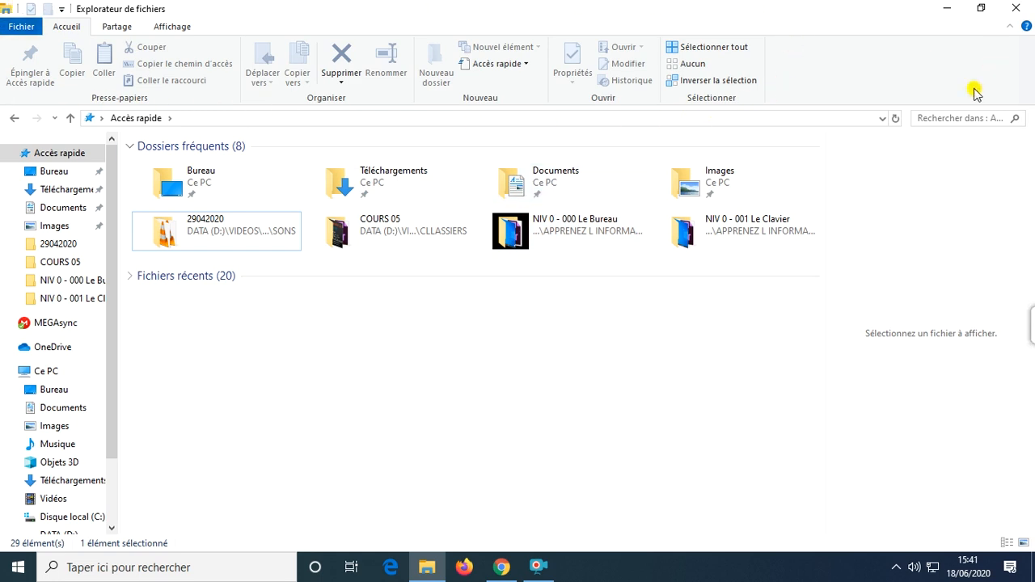
Step: Open the frequent folder NIV 0 - 000 Le Bureau from Accès rapide and select its MP4 video to preview it
{"action": "left_click", "coordinate": [69, 286]}
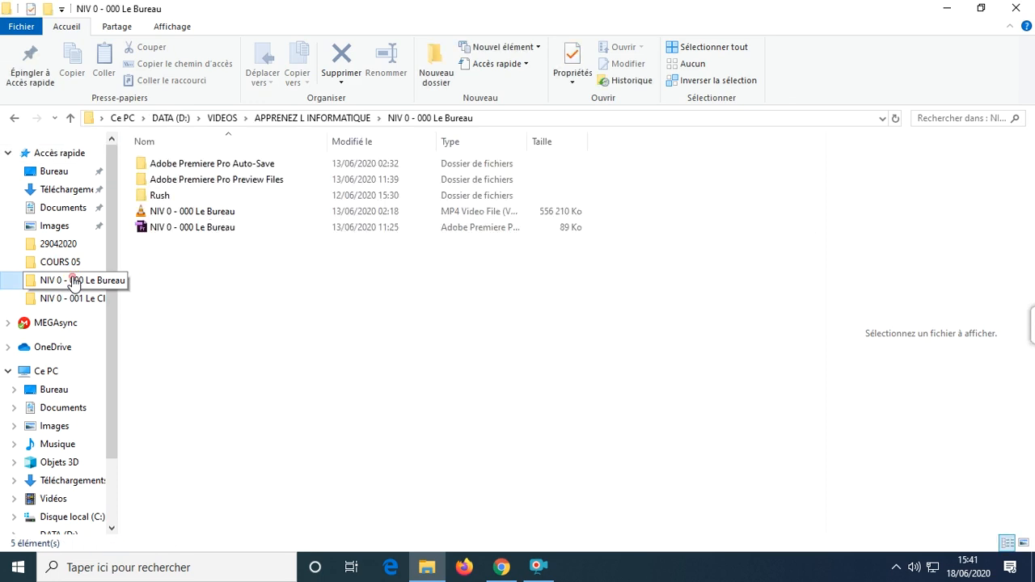
{"action": "left_click", "coordinate": [184, 212]}
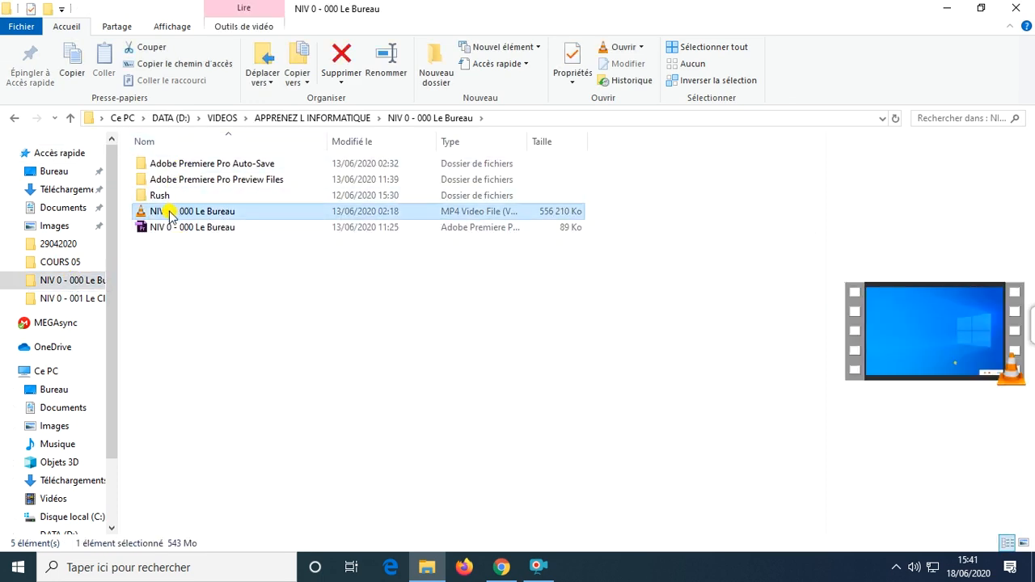
Step: Copy the MP4 video NIV 0 - 000 Le Bureau and paste it into the Bureau folder
{"action": "left_click", "coordinate": [288, 369]}
{"action": "left_click", "coordinate": [87, 121]}
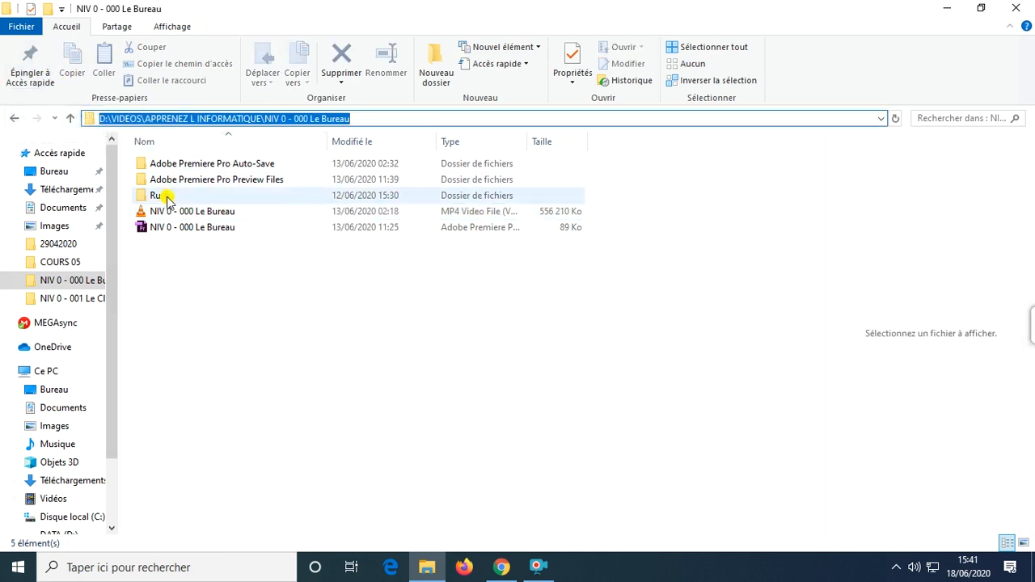
{"action": "left_click", "coordinate": [169, 212]}
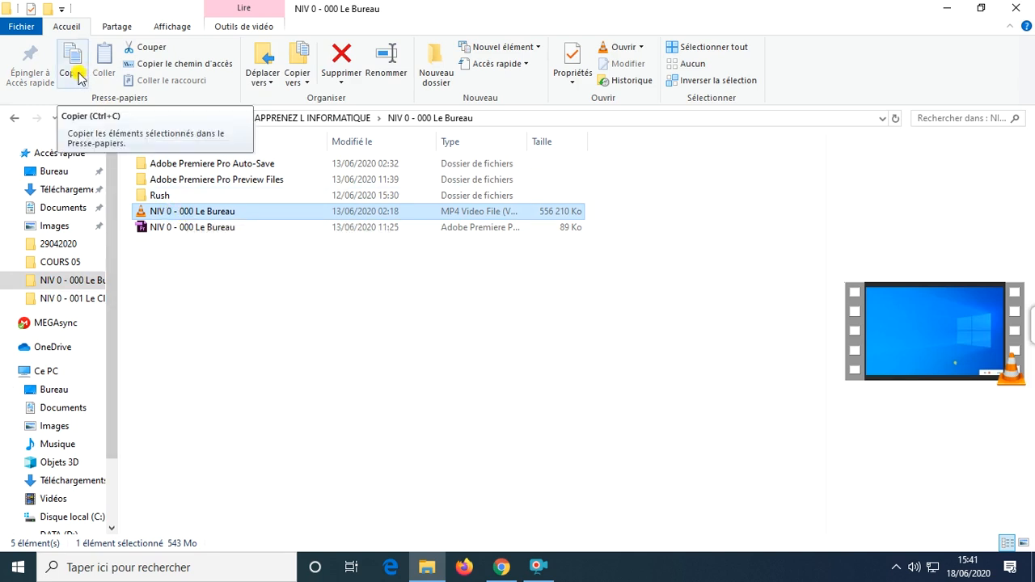
{"action": "left_click", "coordinate": [77, 75]}
{"action": "left_click", "coordinate": [47, 177]}
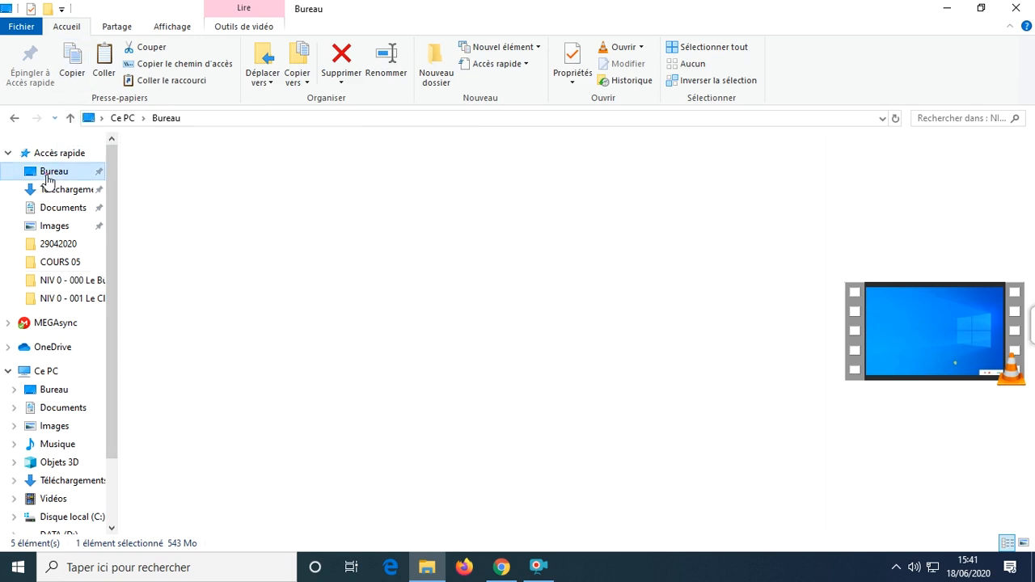
{"action": "left_click", "coordinate": [104, 65]}
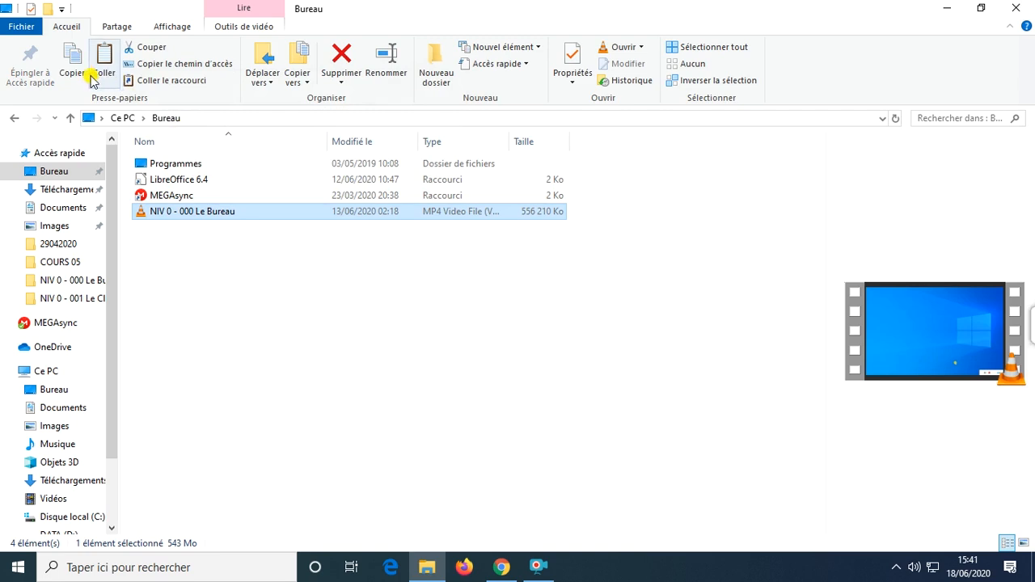
Step: Check the original video in its source folder and the pasted copy on the desktop, and return to the Bureau folder window
{"action": "left_click", "coordinate": [11, 118]}
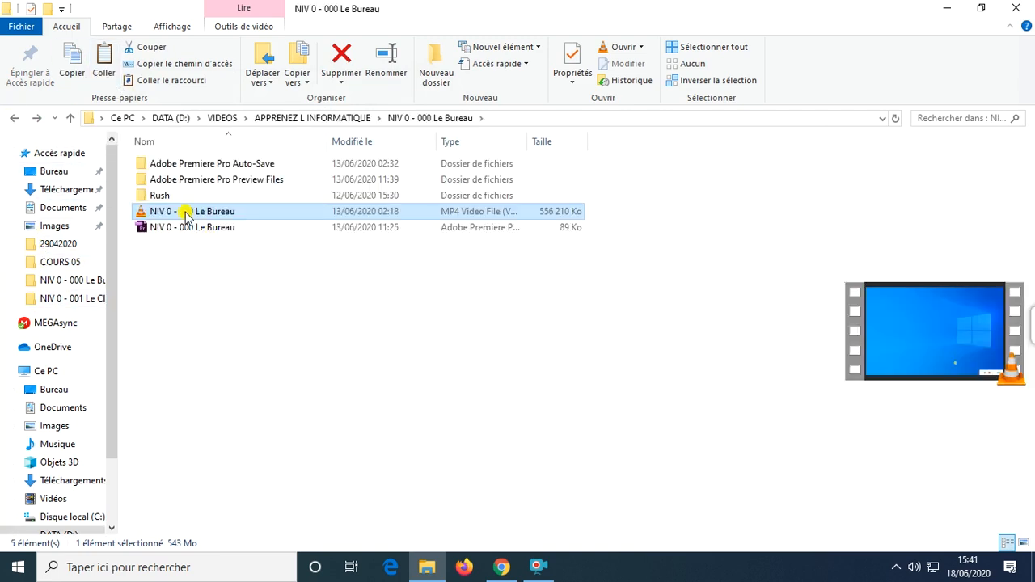
{"action": "left_click", "coordinate": [37, 118]}
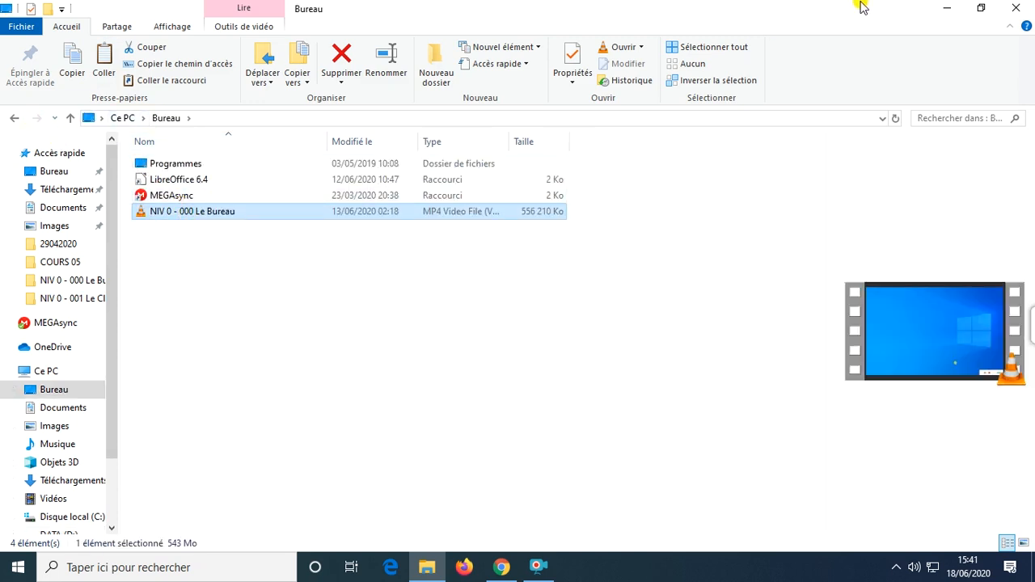
{"action": "left_click", "coordinate": [945, 8]}
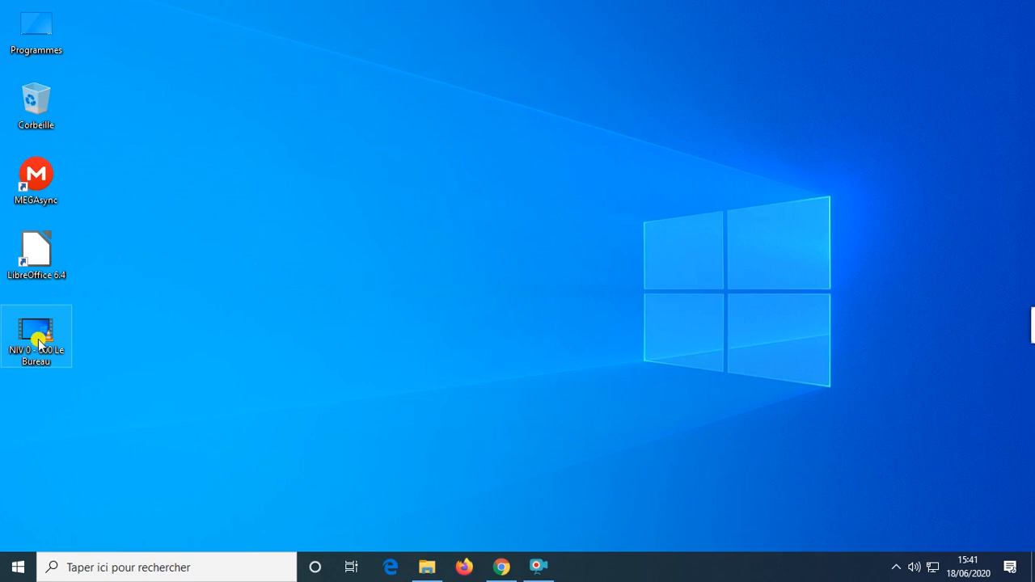
{"action": "left_click", "coordinate": [501, 567]}
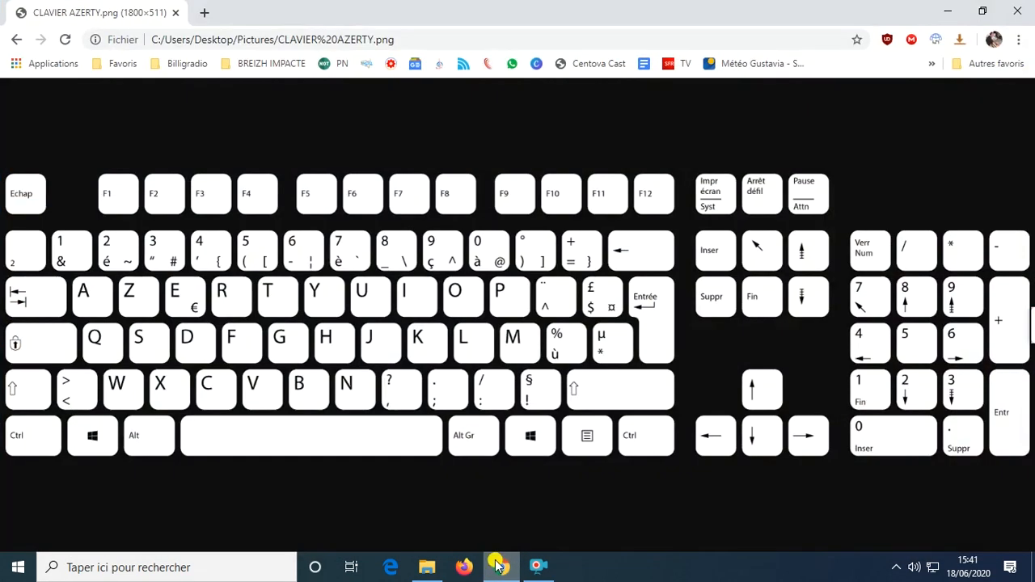
{"action": "left_click", "coordinate": [500, 570]}
{"action": "left_click", "coordinate": [426, 567]}
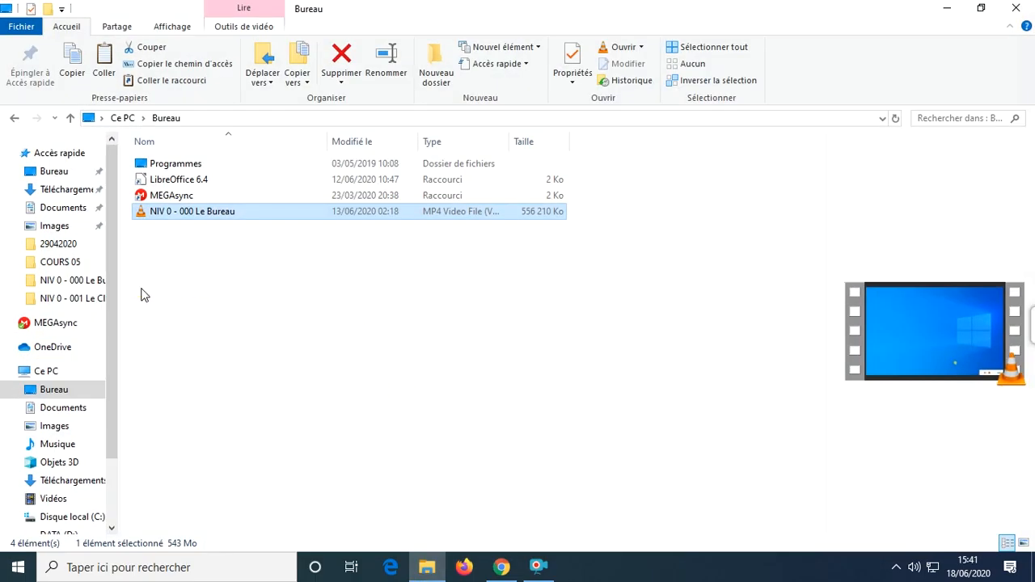
Step: Delete the copied video NIV 0 - 000 Le Bureau from the Bureau folder
{"action": "left_click_drag", "start_coordinate": [141, 291], "coordinate": [178, 216]}
{"action": "left_click", "coordinate": [172, 216]}
{"action": "key", "text": "Delete"}
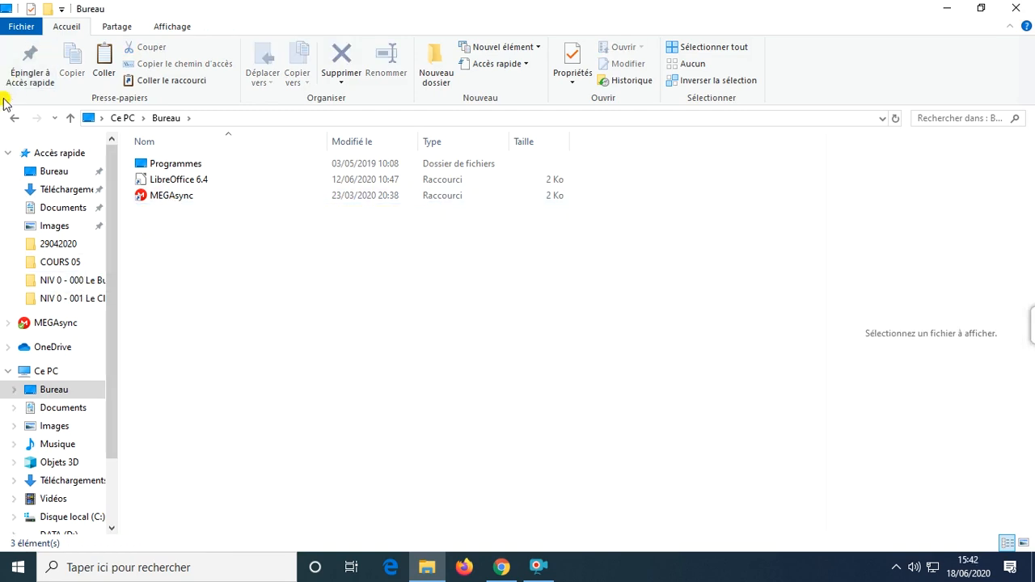
Step: Go back to the source folder, copy the MP4 video again, and paste it into Bureau through Accès rapide
{"action": "left_click", "coordinate": [13, 121]}
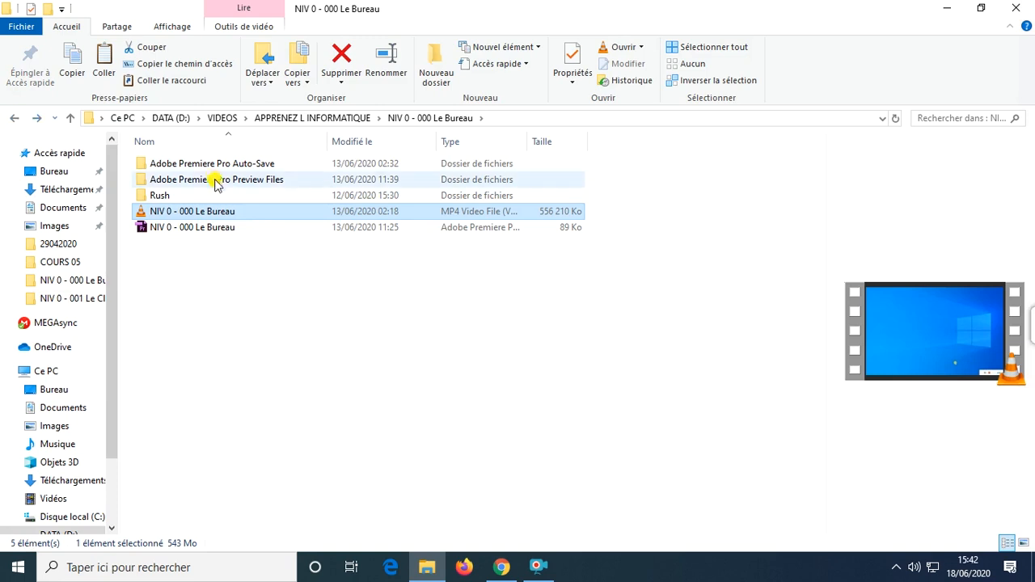
{"action": "left_click", "coordinate": [73, 75]}
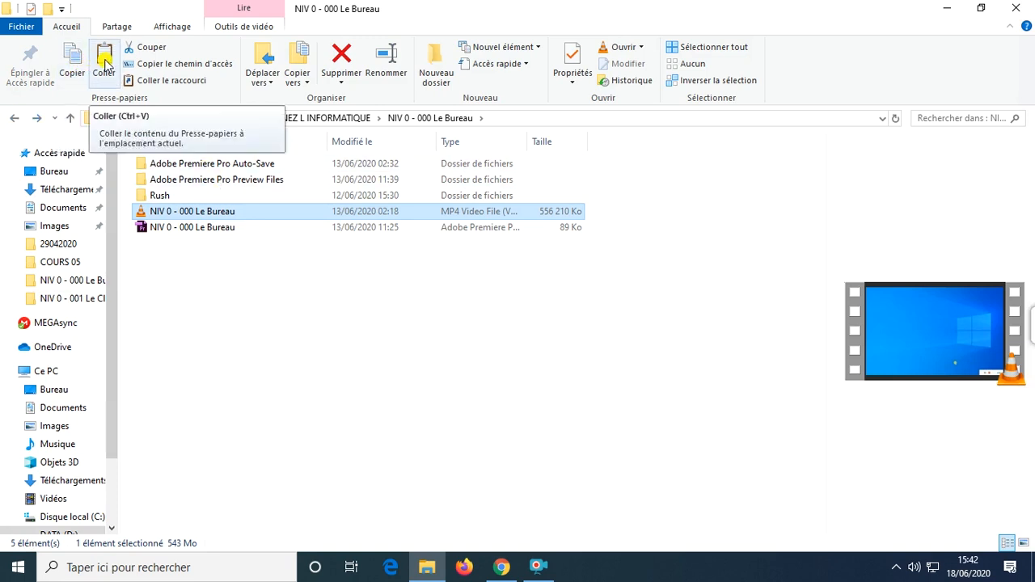
{"action": "left_click", "coordinate": [66, 153]}
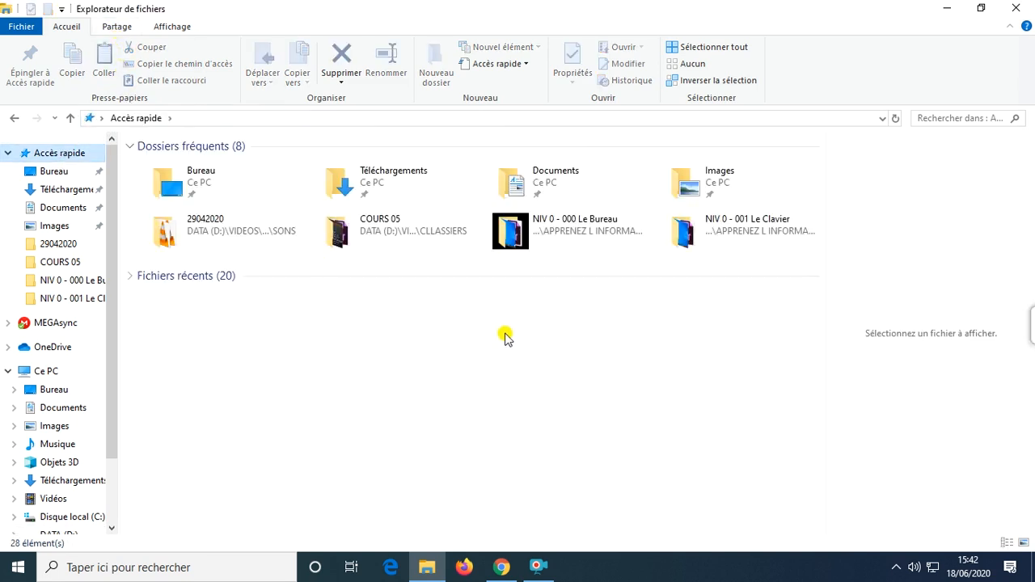
{"action": "left_click", "coordinate": [54, 171]}
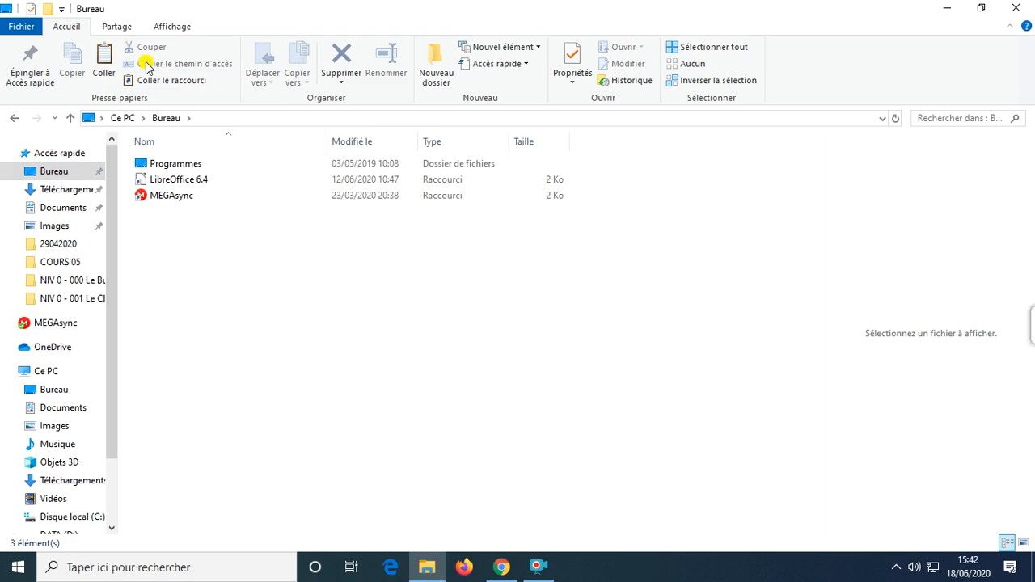
{"action": "left_click", "coordinate": [107, 63]}
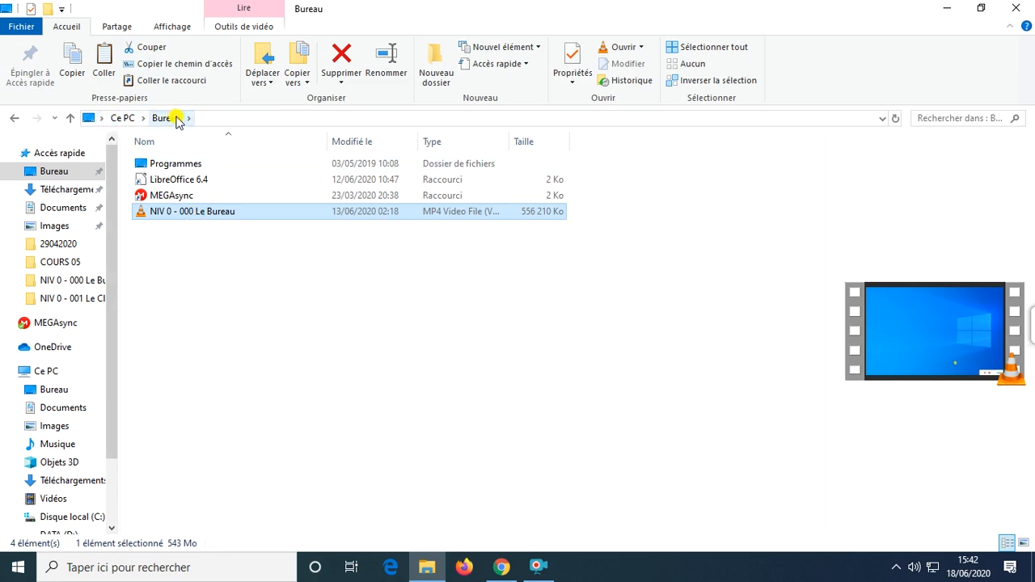
Step: Select the NIV 0 - 000 Le Bureau video in Bureau and copy its access path
{"action": "left_click", "coordinate": [208, 212]}
{"action": "left_click", "coordinate": [283, 266]}
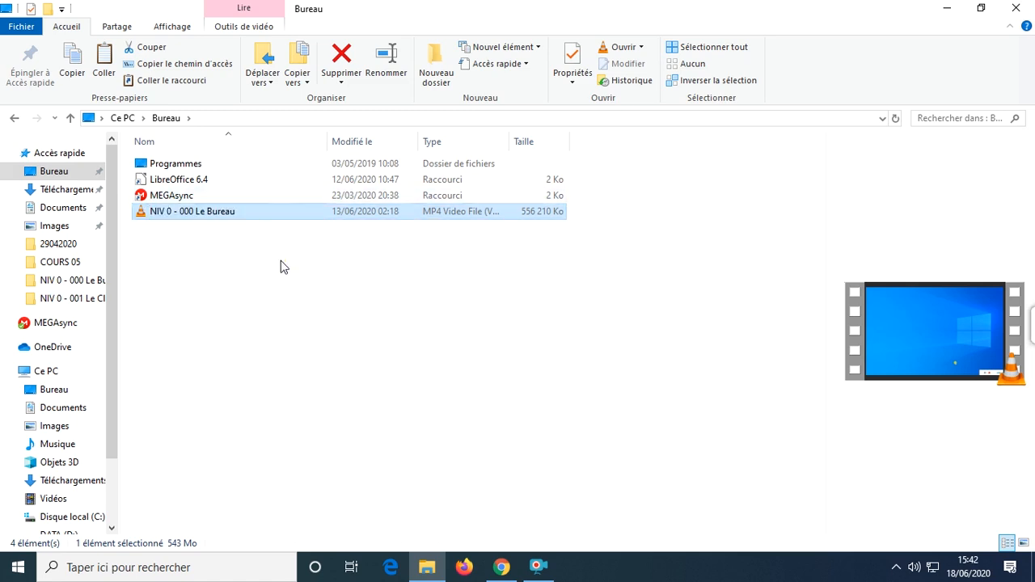
{"action": "left_click", "coordinate": [214, 217]}
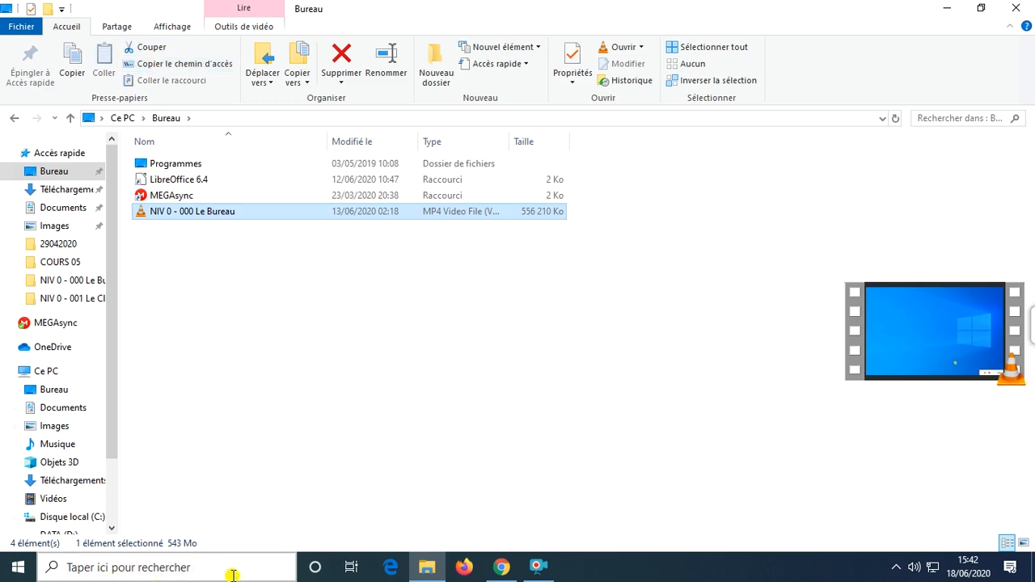
Step: Paste the path "C:\Users\Desktop\Desktop\NIV 0 - 000 Le Bureau.mp4" into the address bar of a new Chrome tab, close the tab and return to File Explorer
{"action": "left_click", "coordinate": [500, 568]}
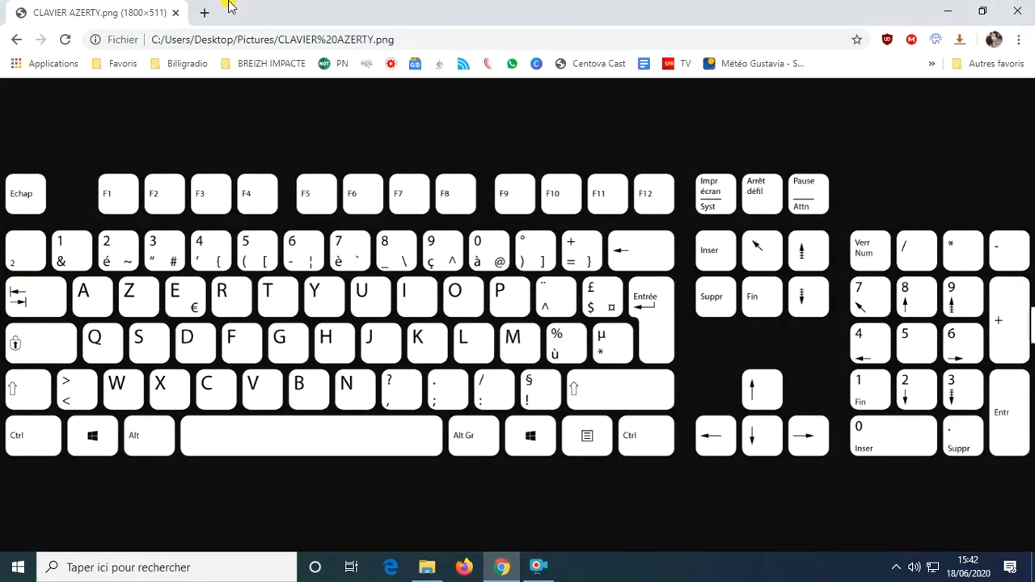
{"action": "left_click", "coordinate": [204, 12]}
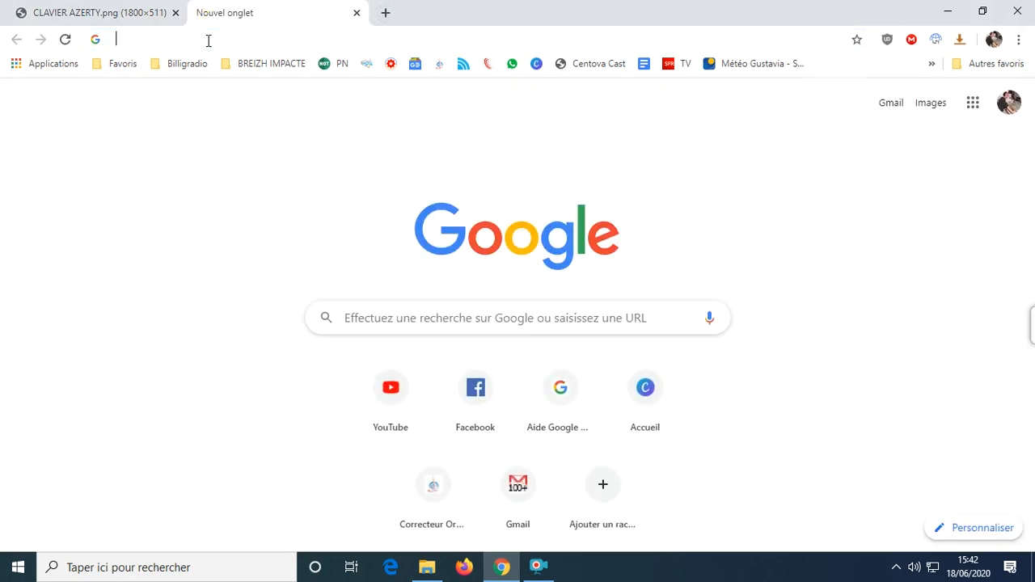
{"action": "left_click", "coordinate": [207, 40]}
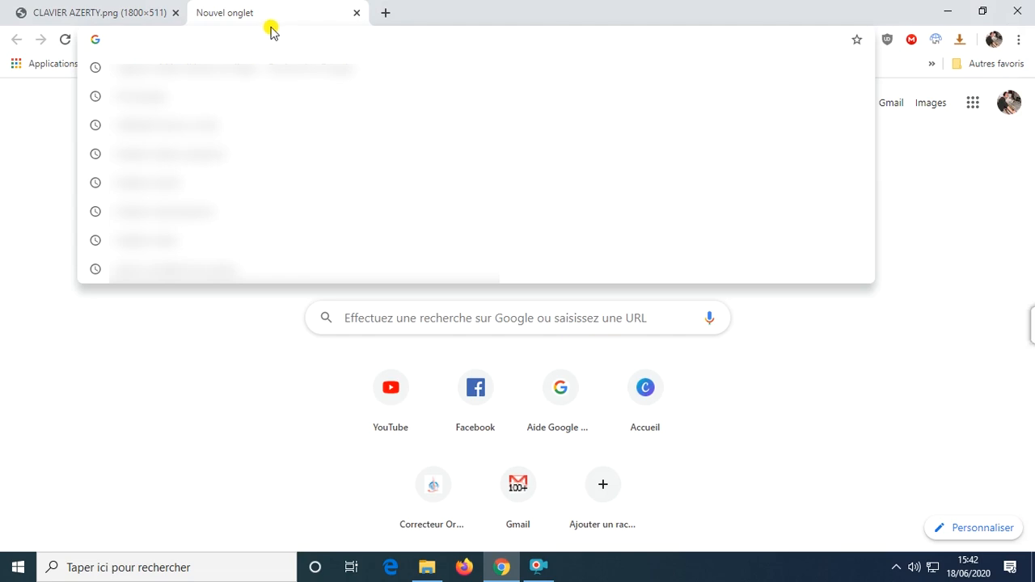
{"action": "type", "text": "\"C:\\Users\\Desktop\\Desktop\\NIV 0 - 000 Le Bureau.mp4\""}
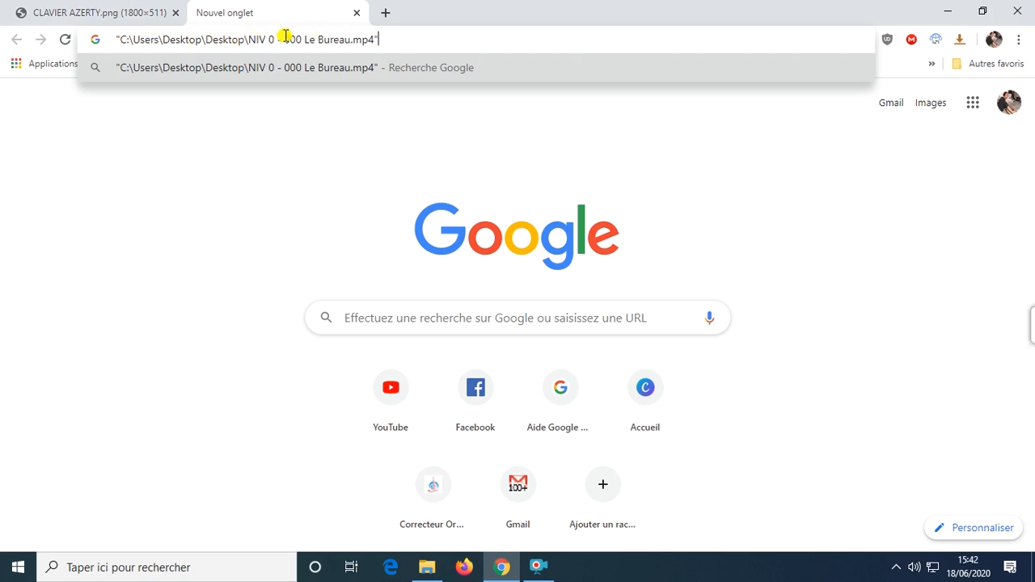
{"action": "left_click", "coordinate": [356, 15]}
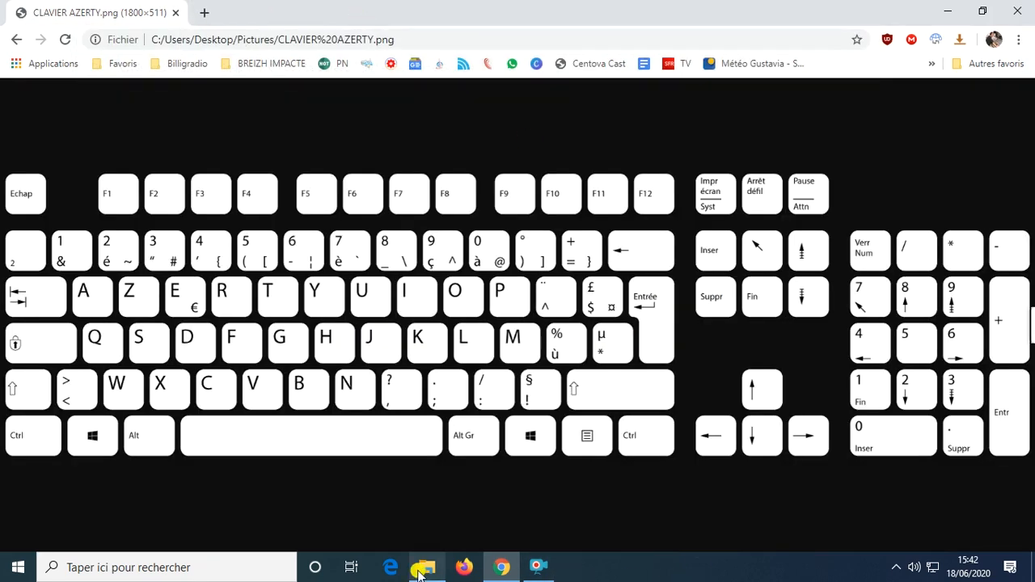
{"action": "left_click", "coordinate": [420, 571]}
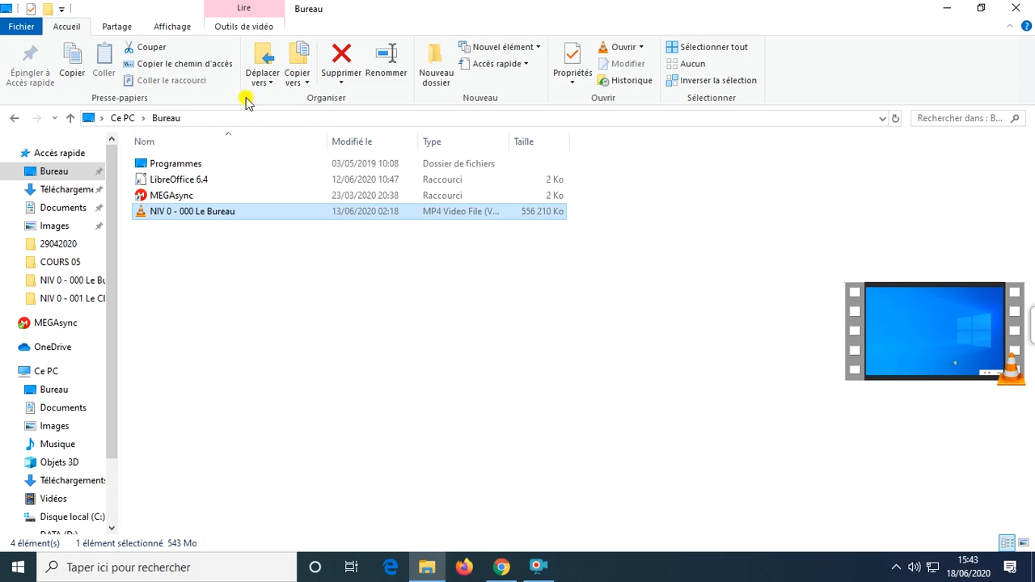
Step: Examine the destinations offered for moving the selected video, including the custom location chooser, and cancel the move
{"action": "mouse_move", "coordinate": [192, 212]}
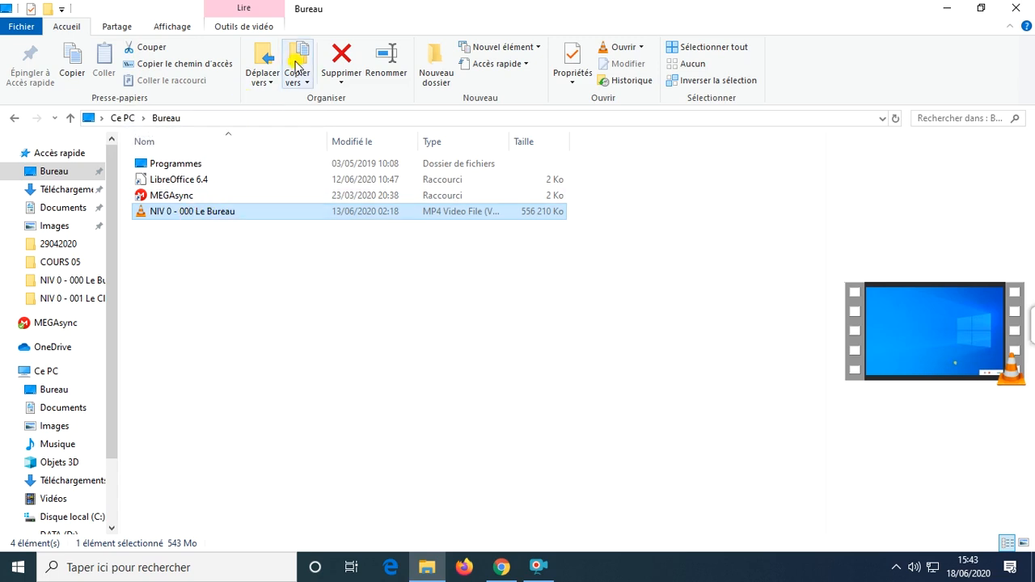
{"action": "left_click", "coordinate": [270, 83]}
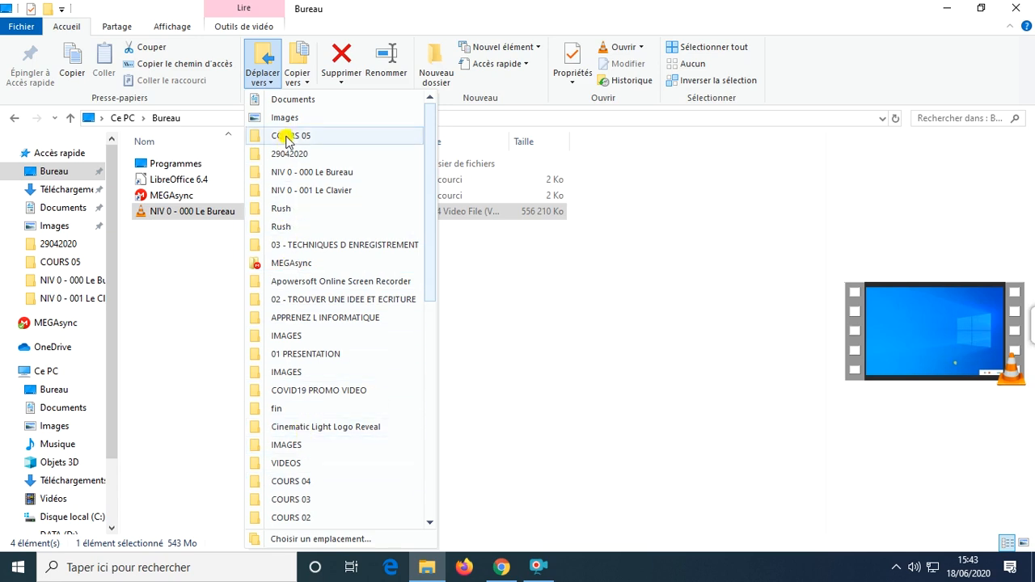
{"action": "left_click", "coordinate": [311, 539]}
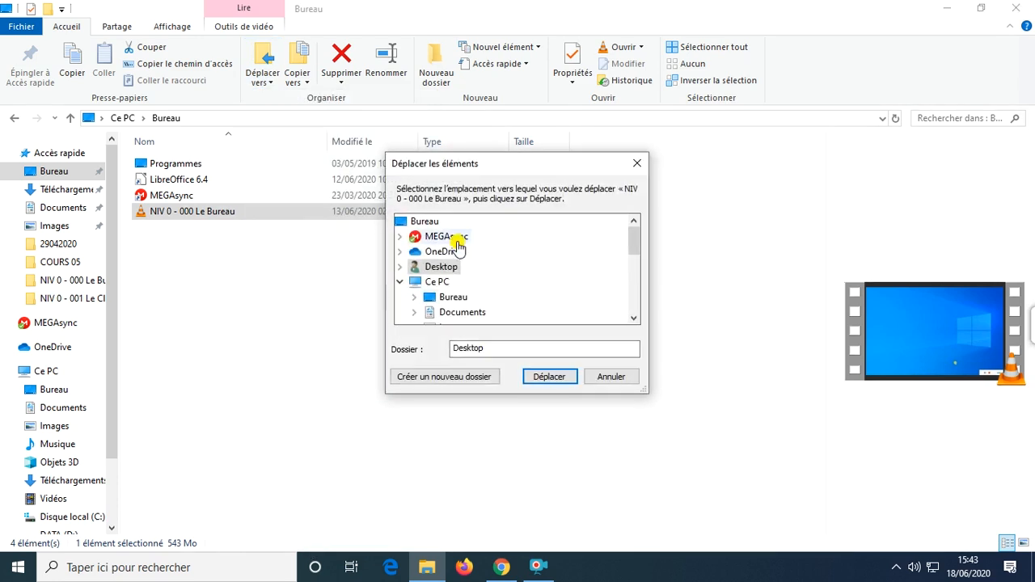
{"action": "scroll", "coordinate": [452, 251], "scroll_direction": "down", "scroll_amount": 5}
{"action": "scroll", "coordinate": [454, 254], "scroll_direction": "up", "scroll_amount": 5}
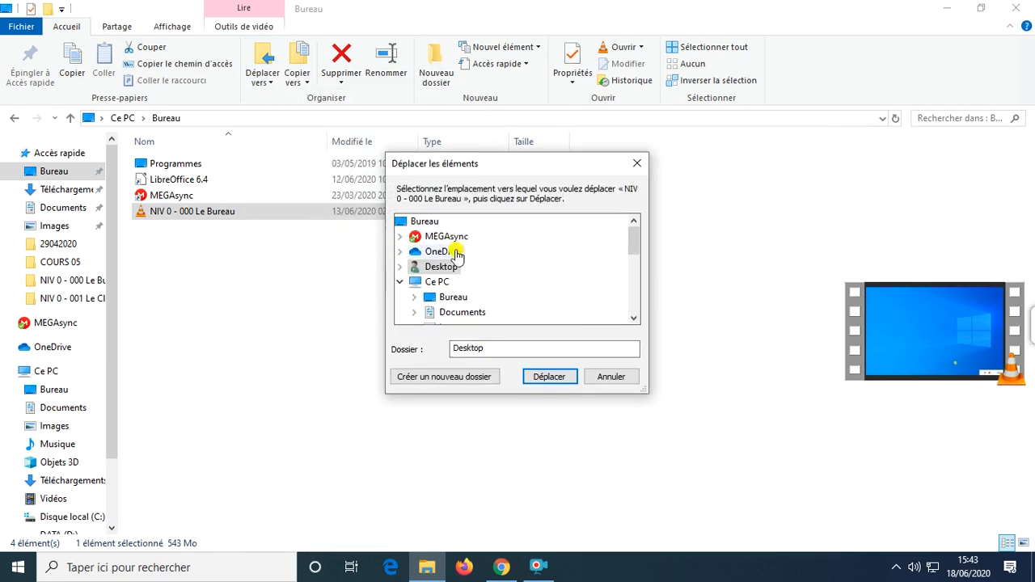
{"action": "left_click", "coordinate": [611, 378]}
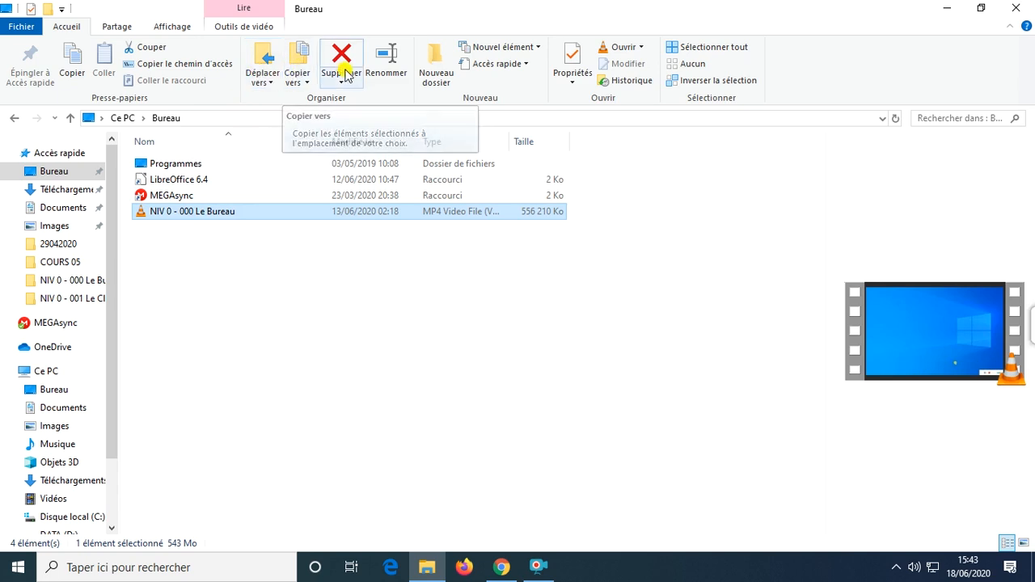
Step: Select the video in Bureau and enable the delete option Afficher la confirmation de suppression
{"action": "left_click", "coordinate": [212, 247]}
{"action": "left_click", "coordinate": [217, 217]}
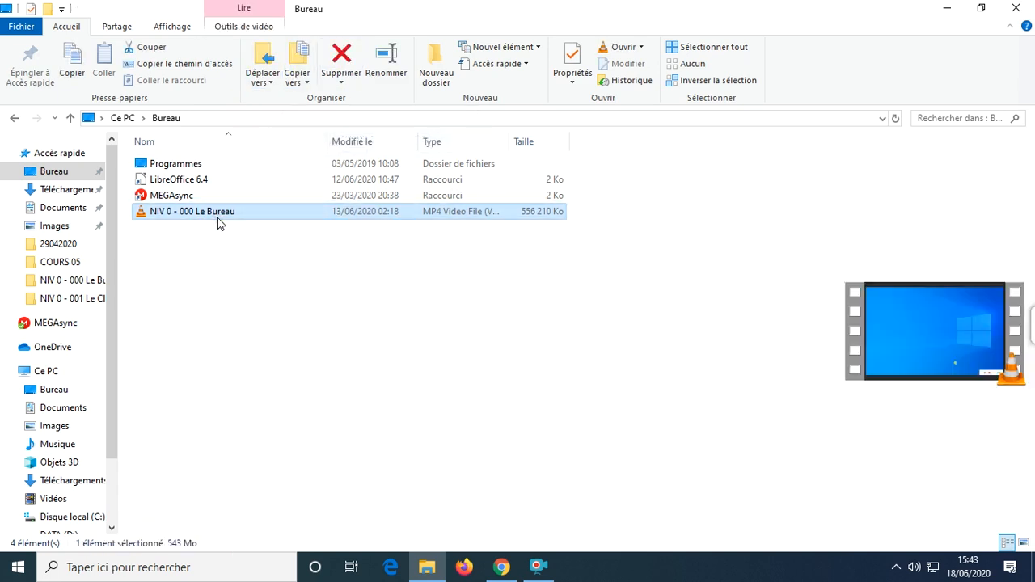
{"action": "left_click", "coordinate": [338, 71]}
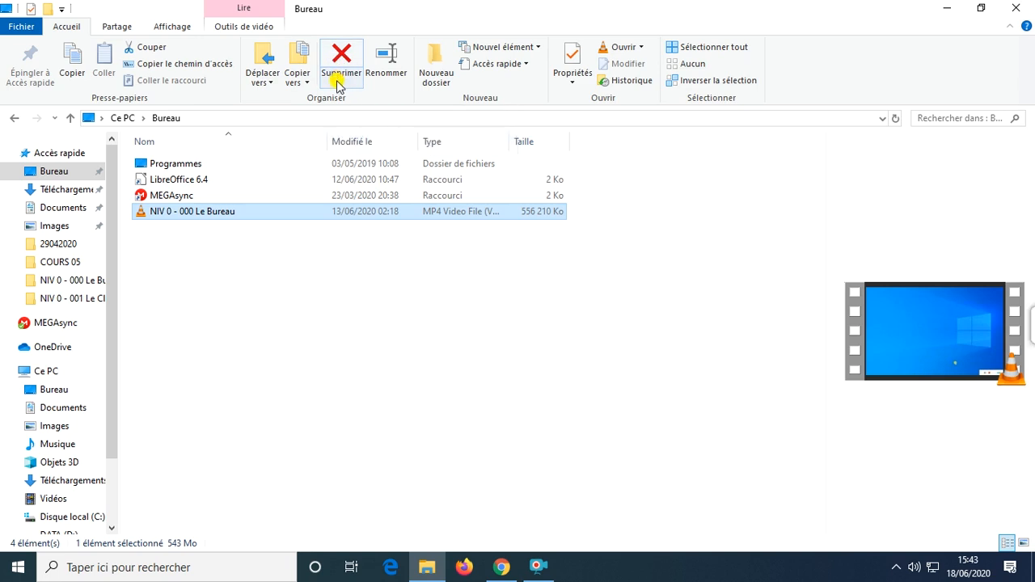
{"action": "left_click", "coordinate": [341, 84]}
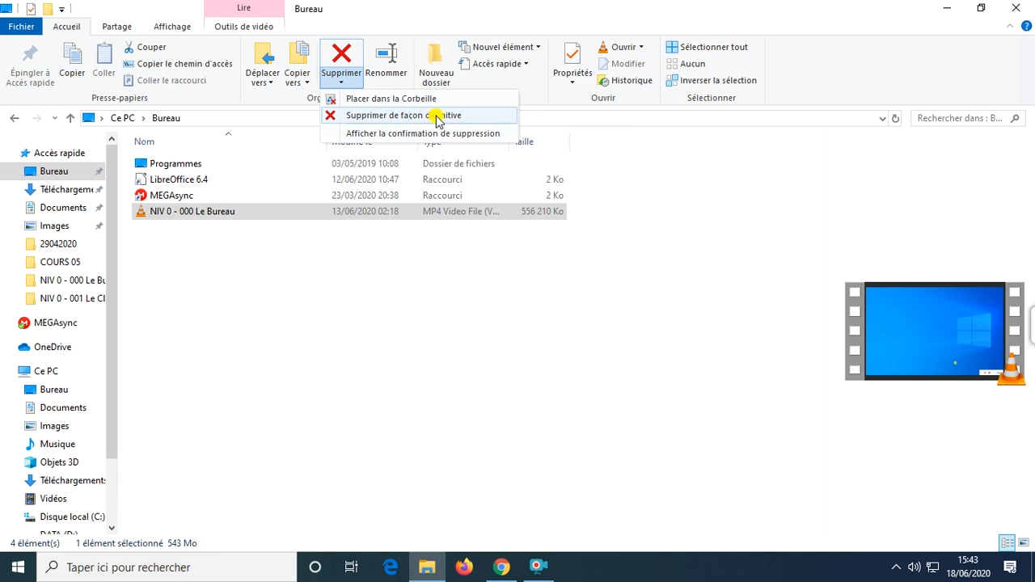
{"action": "left_click", "coordinate": [348, 134]}
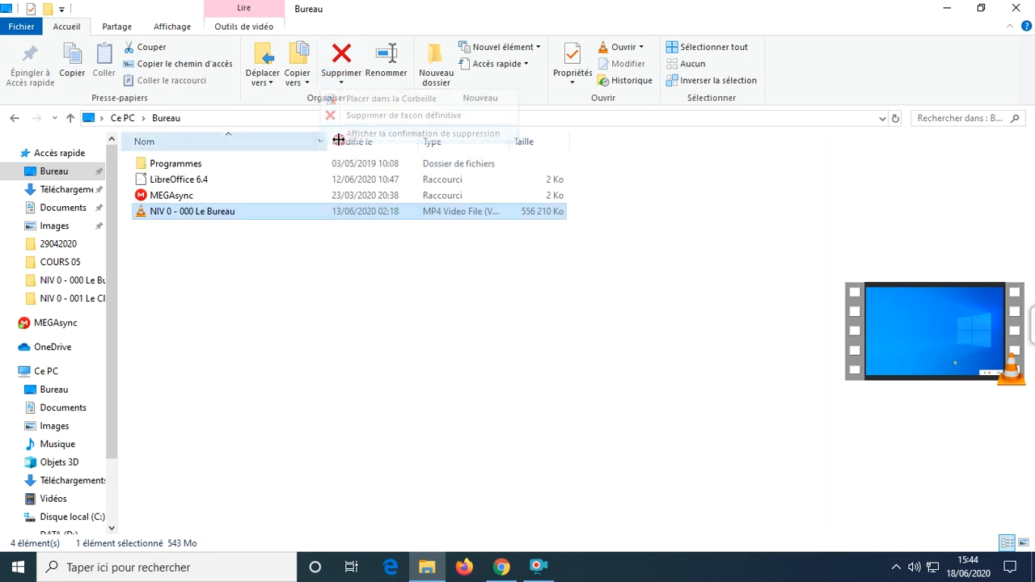
Step: Permanently delete the NIV 0 - 000 Le Bureau video from Bureau and confirm the deletion
{"action": "left_click", "coordinate": [342, 81]}
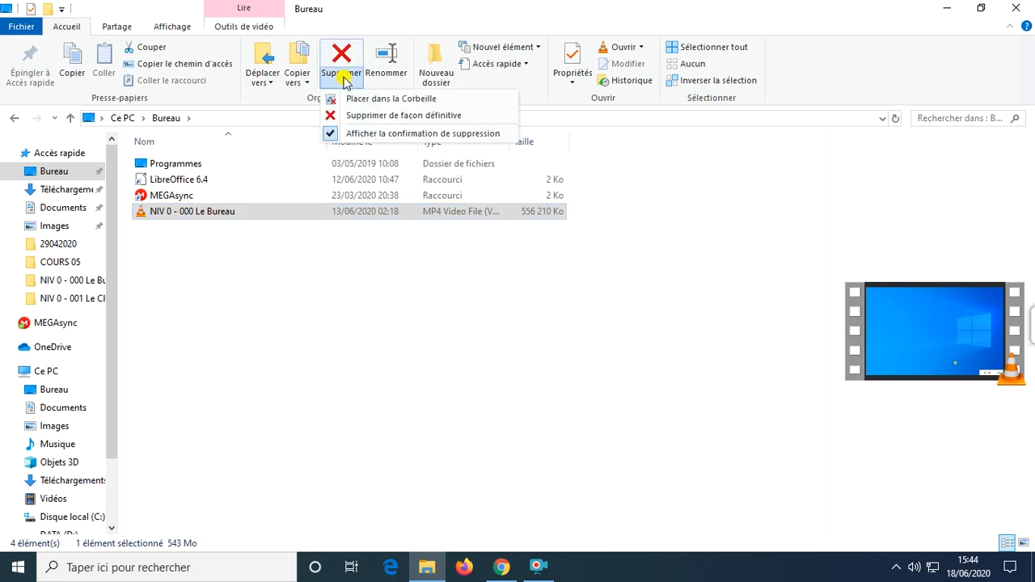
{"action": "left_click", "coordinate": [359, 118]}
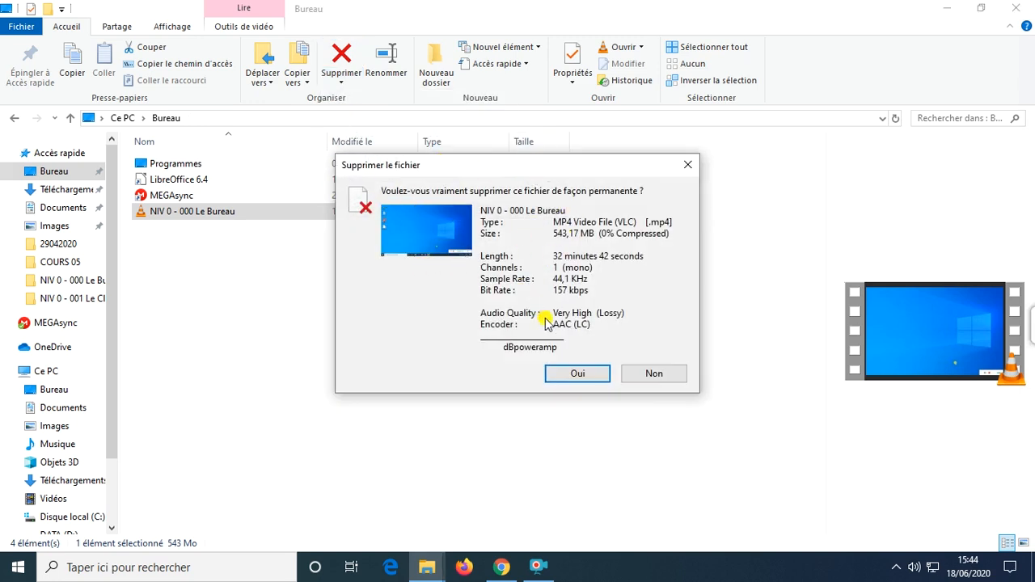
{"action": "left_click", "coordinate": [575, 380]}
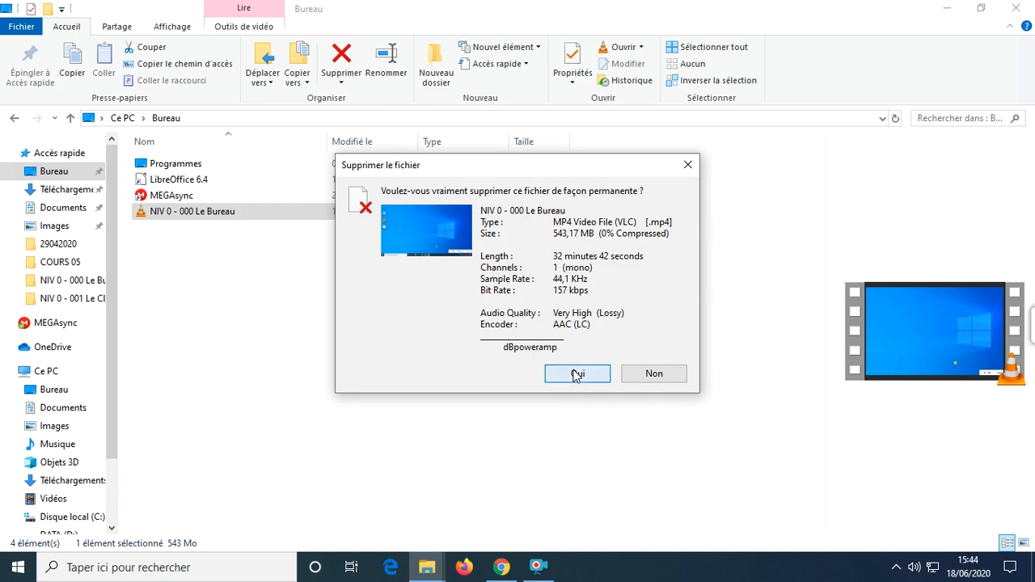
Step: Confirm the video's permanent deletion and turn off the delete option Afficher la confirmation de suppression
{"action": "left_click", "coordinate": [575, 375]}
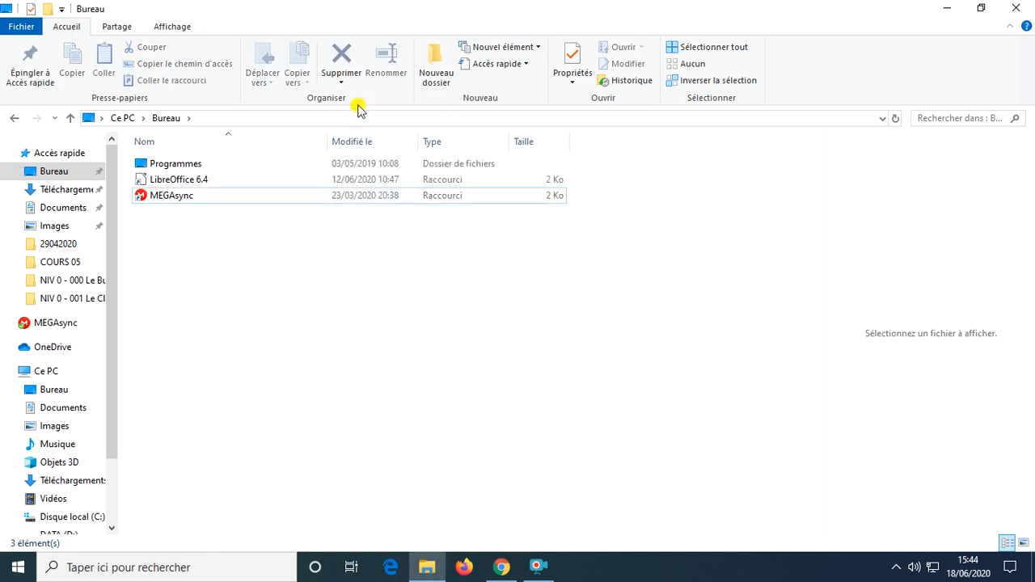
{"action": "left_click", "coordinate": [341, 79]}
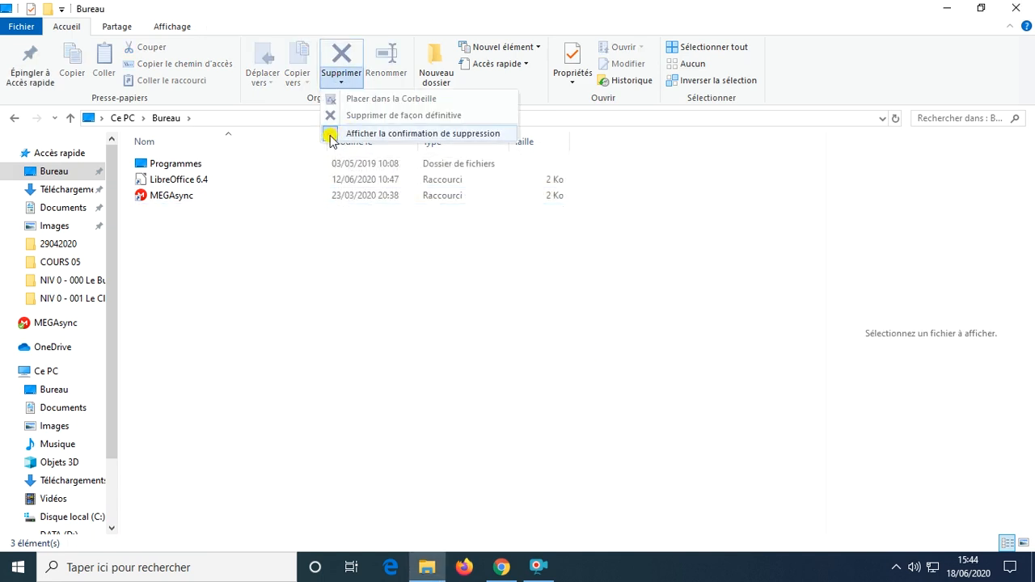
{"action": "left_click", "coordinate": [331, 135]}
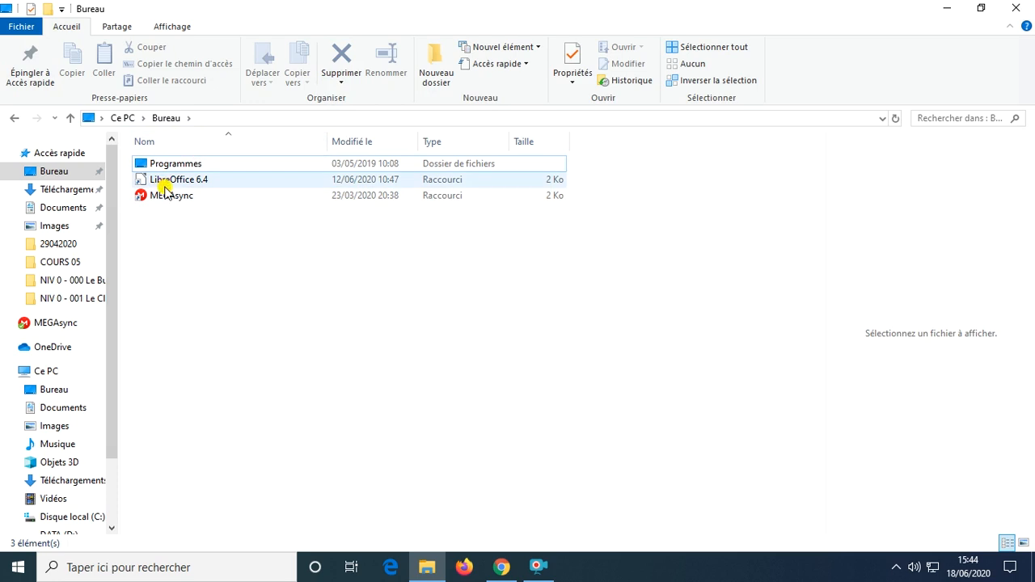
Step: Open the Programmes folder's name for editing in two different ways, leaving the name as it is each time
{"action": "left_click", "coordinate": [166, 165]}
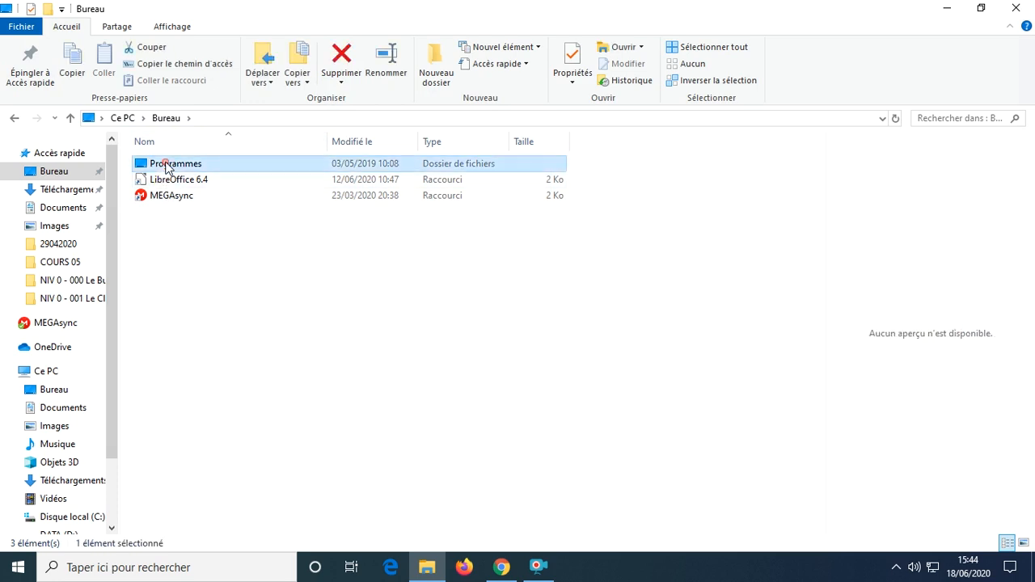
{"action": "left_click", "coordinate": [385, 55]}
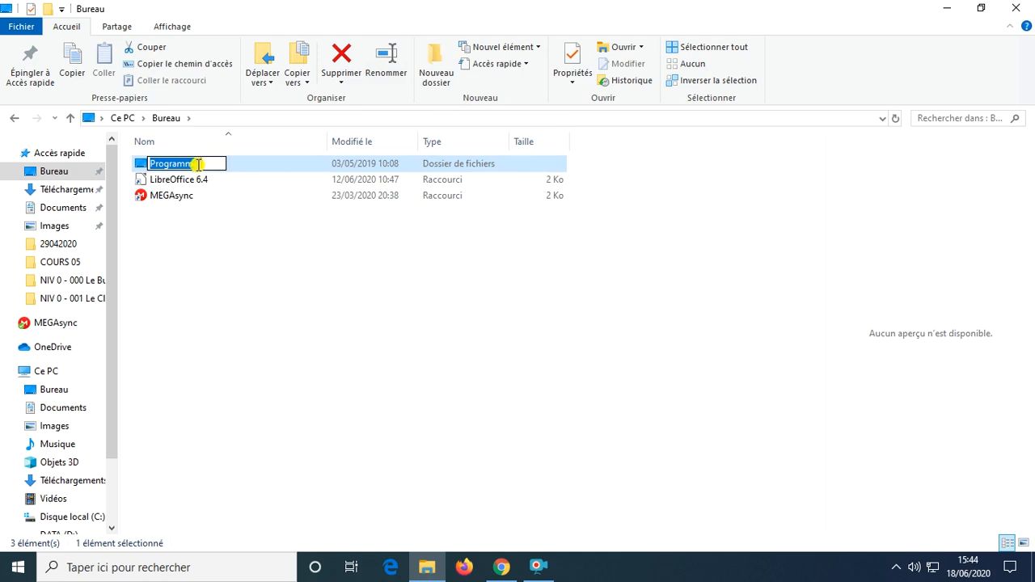
{"action": "left_click", "coordinate": [231, 236]}
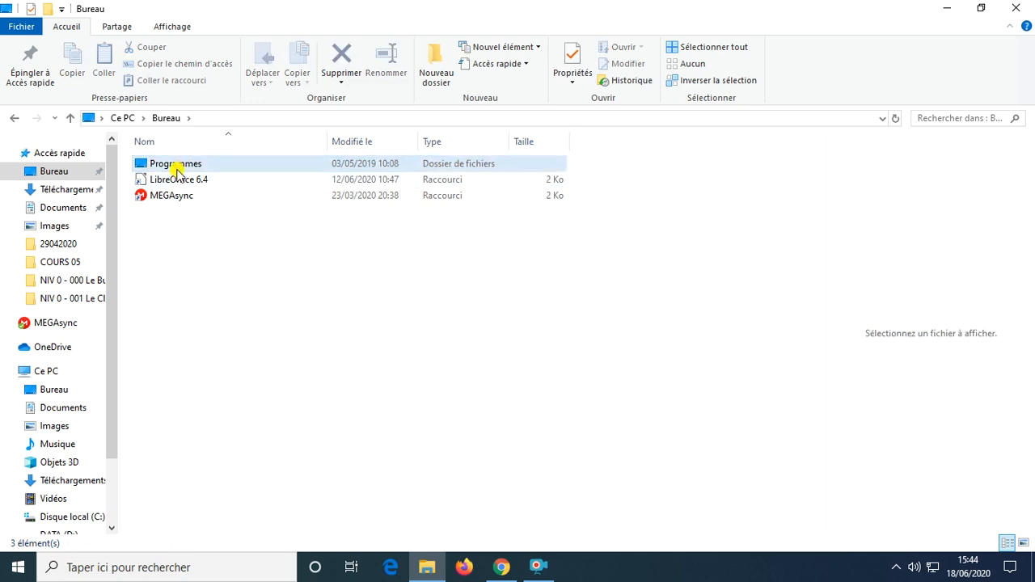
{"action": "left_click", "coordinate": [175, 165]}
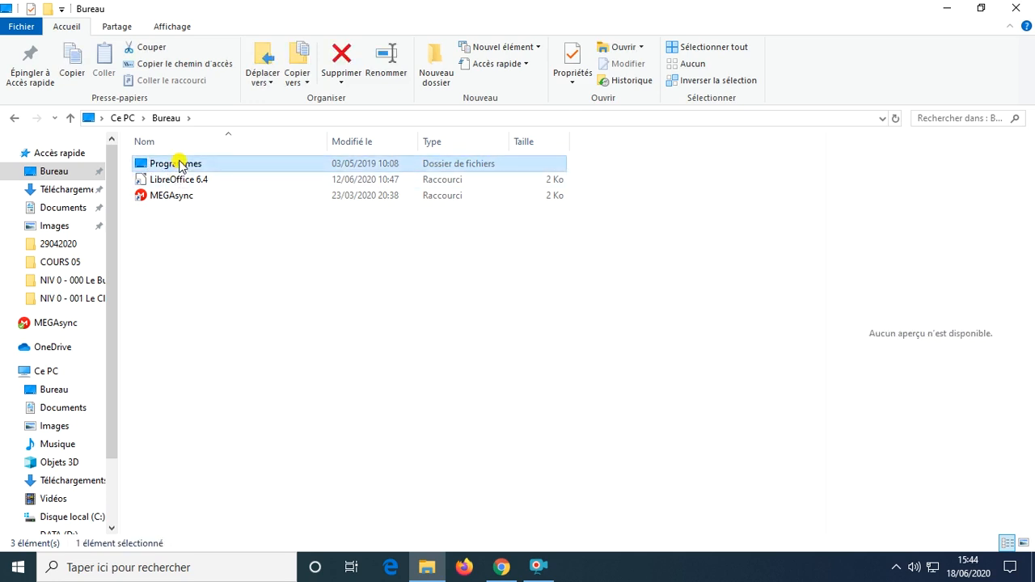
{"action": "left_click", "coordinate": [179, 165]}
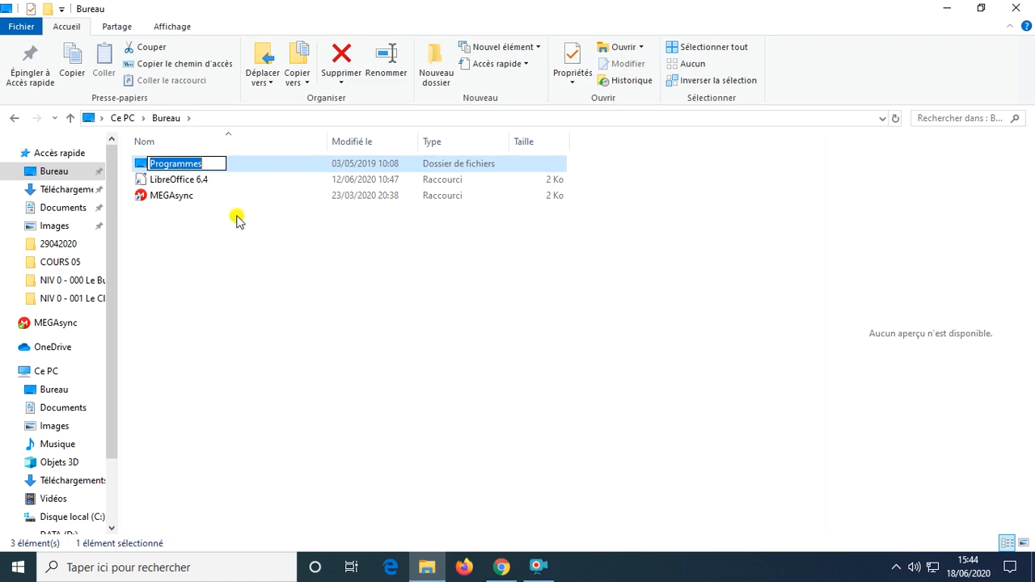
{"action": "left_click", "coordinate": [266, 253]}
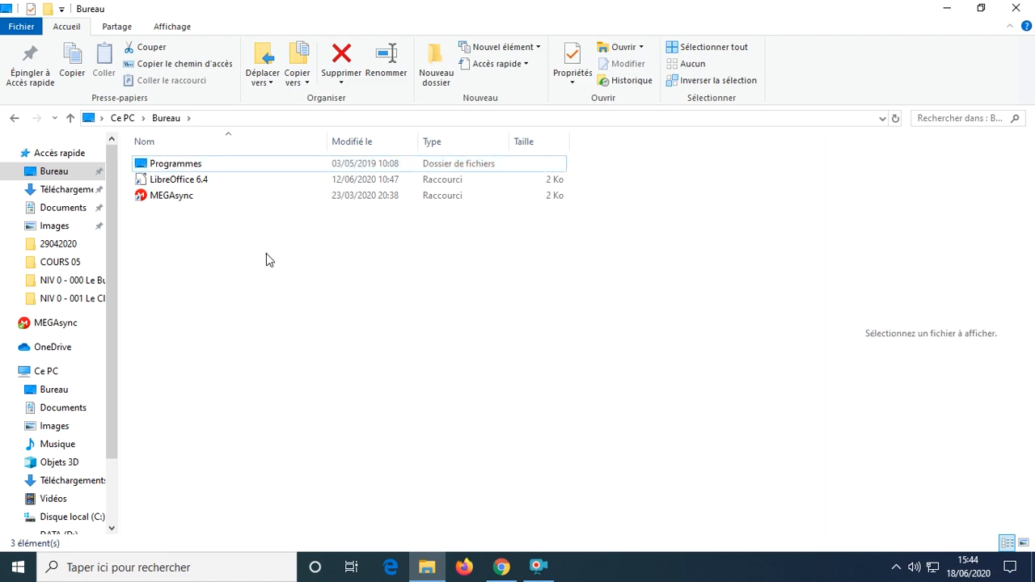
Step: Examine the commands offered for the Programmes folder, including Renommer, and dismiss them
{"action": "left_click", "coordinate": [221, 170]}
{"action": "right_click", "coordinate": [221, 171]}
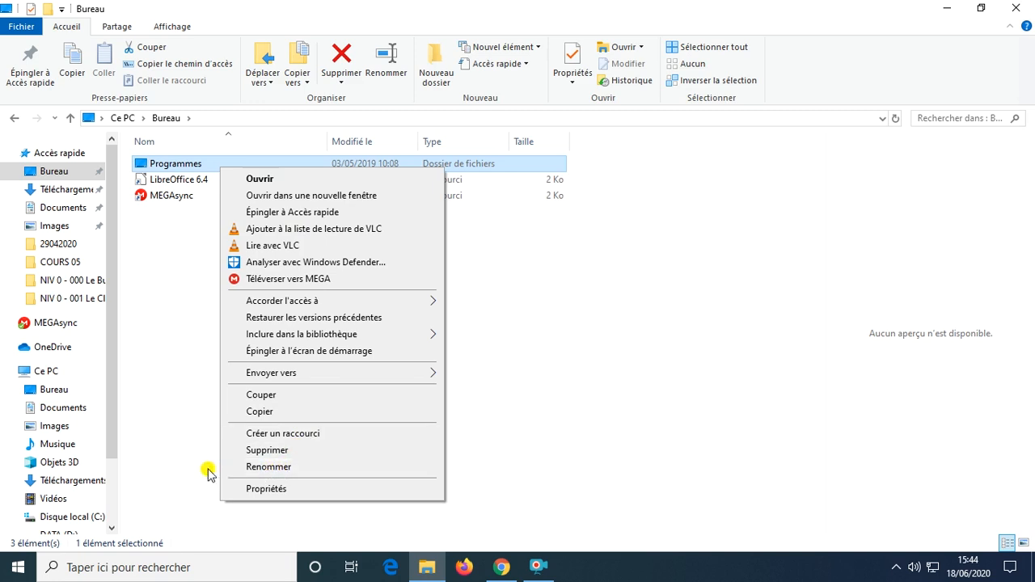
{"action": "left_click", "coordinate": [162, 456]}
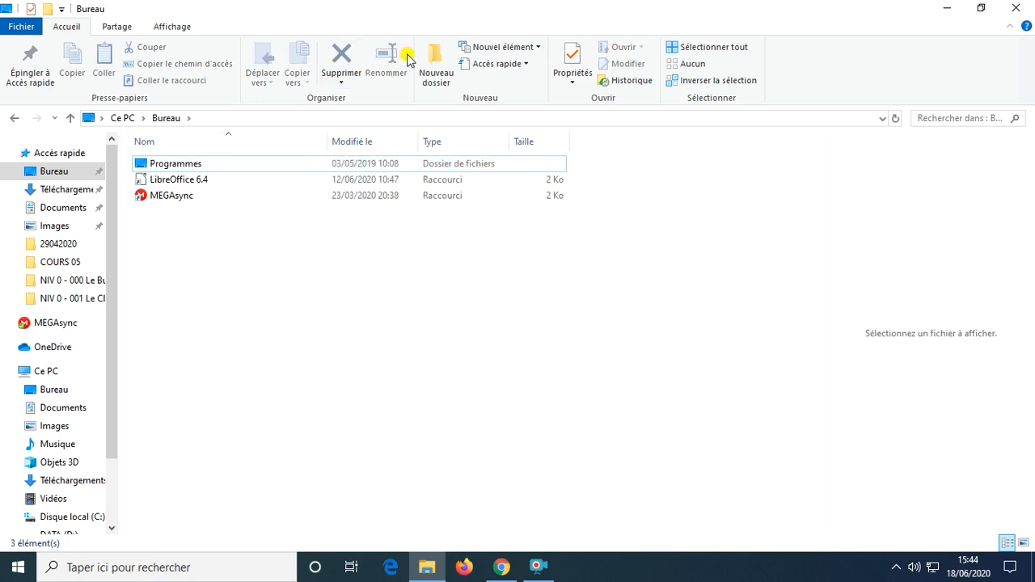
Step: Create a new folder named aa in Bureau and view the other item types that can be created
{"action": "right_click", "coordinate": [338, 328]}
{"action": "left_click", "coordinate": [437, 66]}
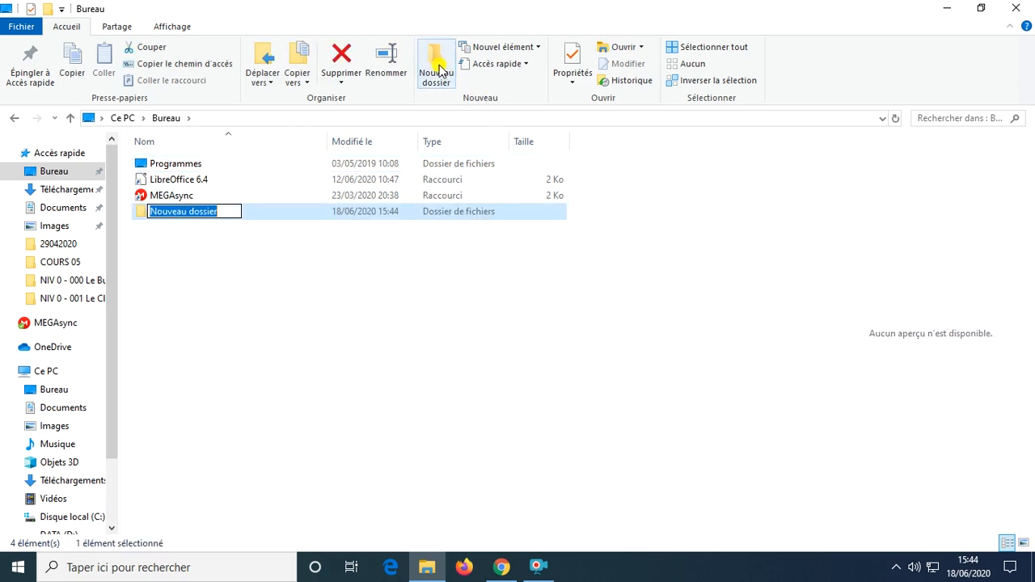
{"action": "type", "text": "aa"}
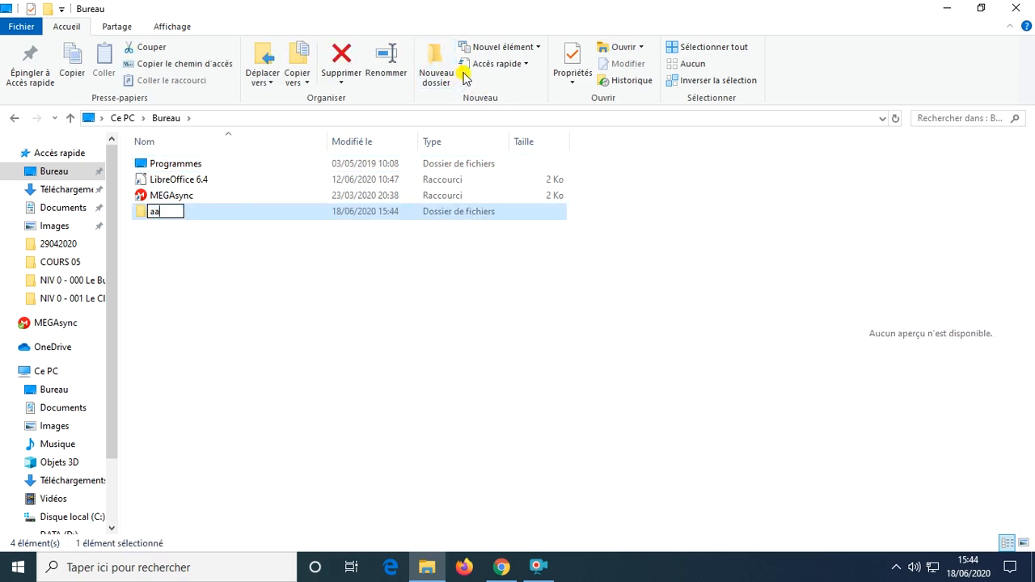
{"action": "key", "text": "Return"}
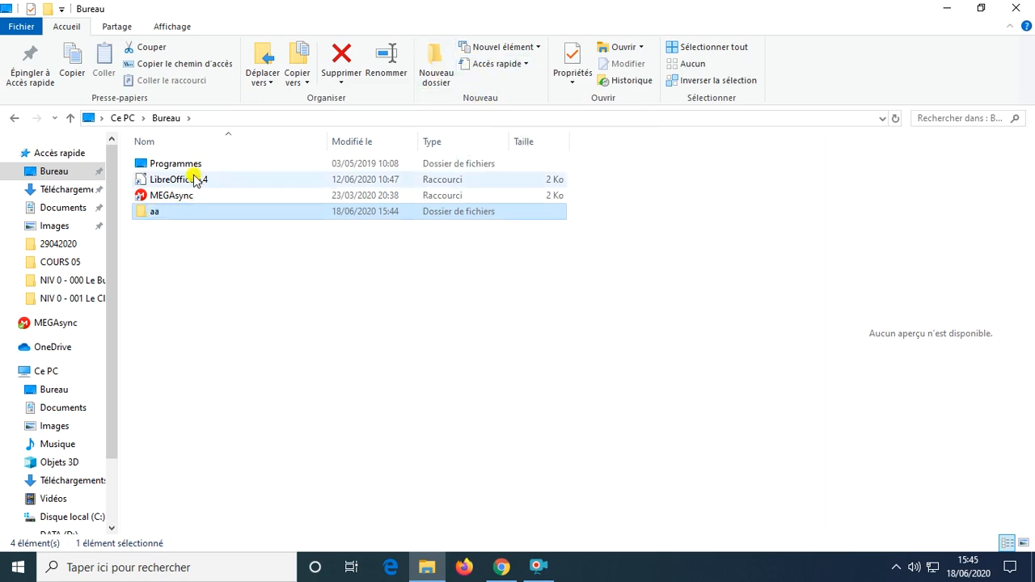
{"action": "left_click", "coordinate": [535, 50]}
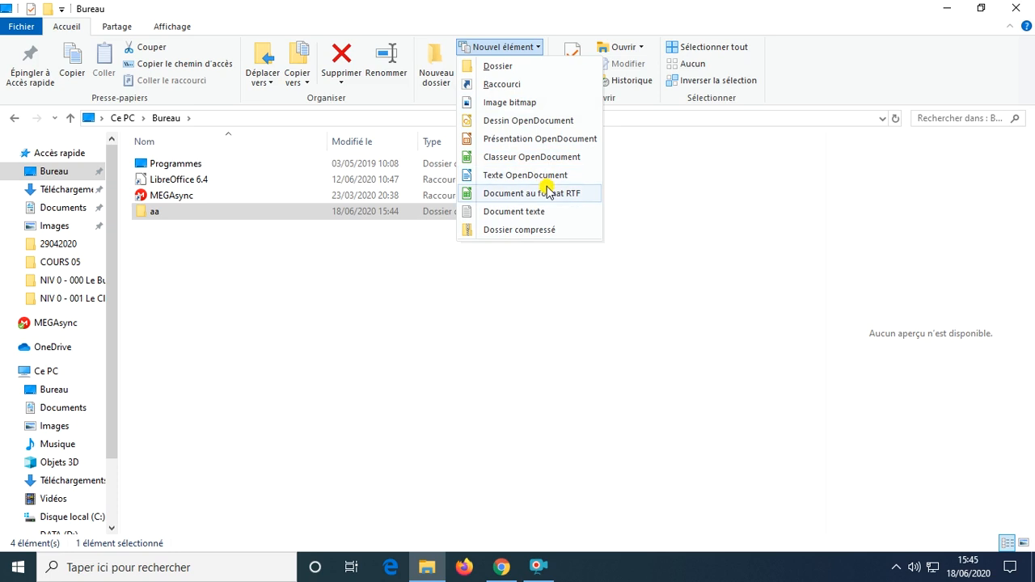
{"action": "left_click", "coordinate": [598, 315]}
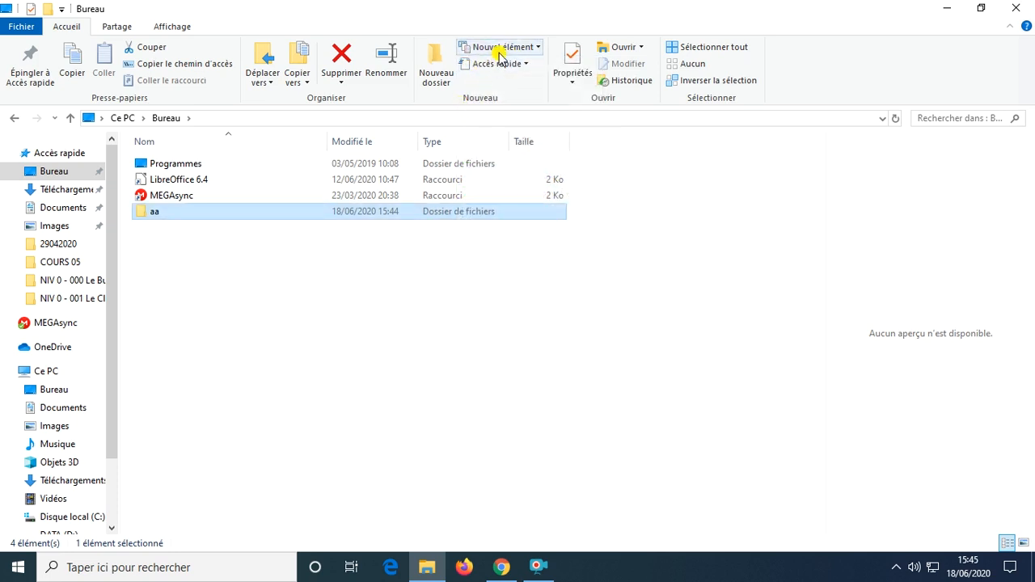
Step: Include the aa folder in the Images library and view the option Mapper en tant que lecteur
{"action": "left_click", "coordinate": [524, 68]}
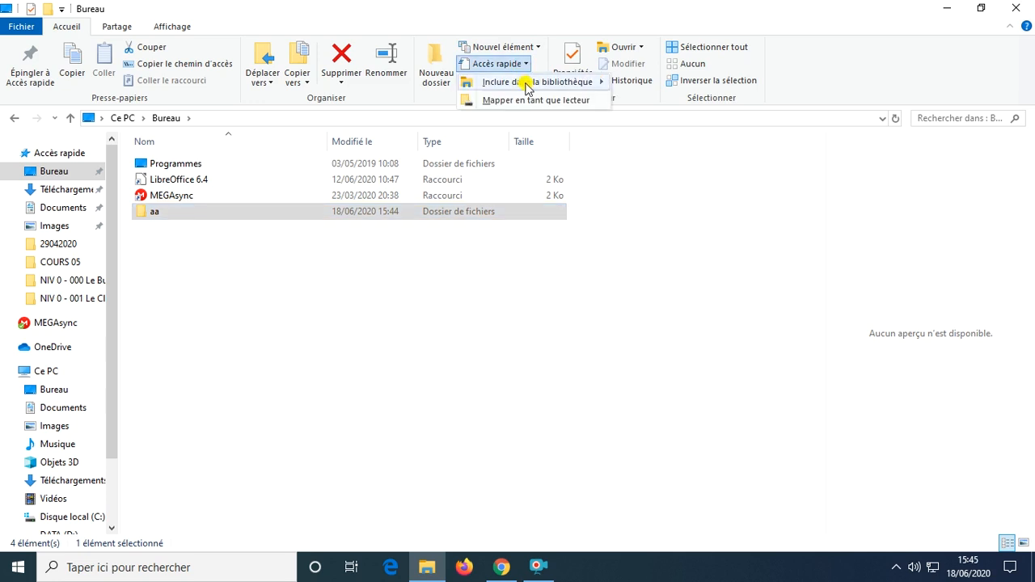
{"action": "mouse_move", "coordinate": [541, 82]}
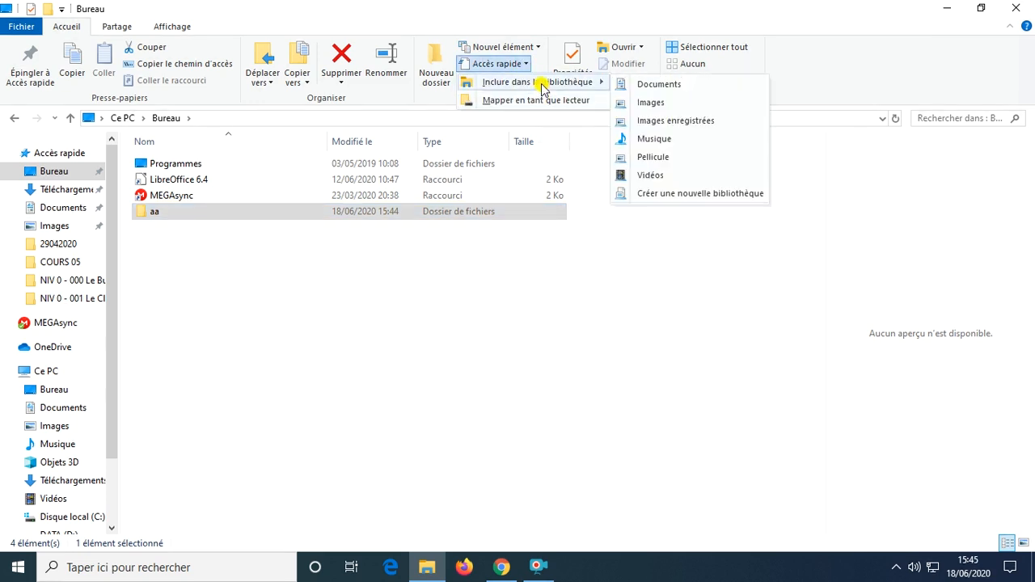
{"action": "left_click", "coordinate": [656, 103]}
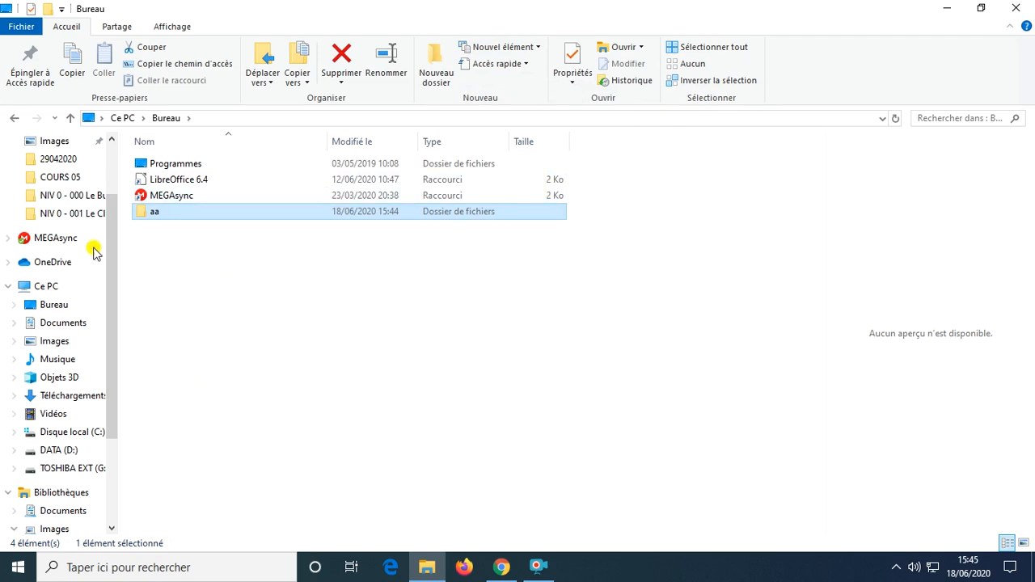
{"action": "scroll", "coordinate": [55, 220], "scroll_direction": "up", "scroll_amount": 2}
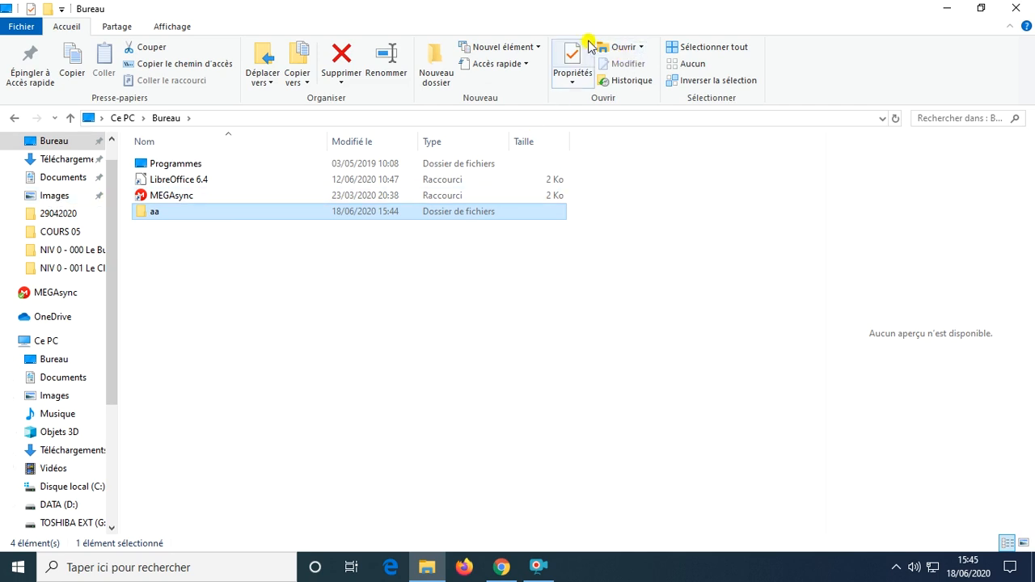
{"action": "left_click", "coordinate": [527, 65]}
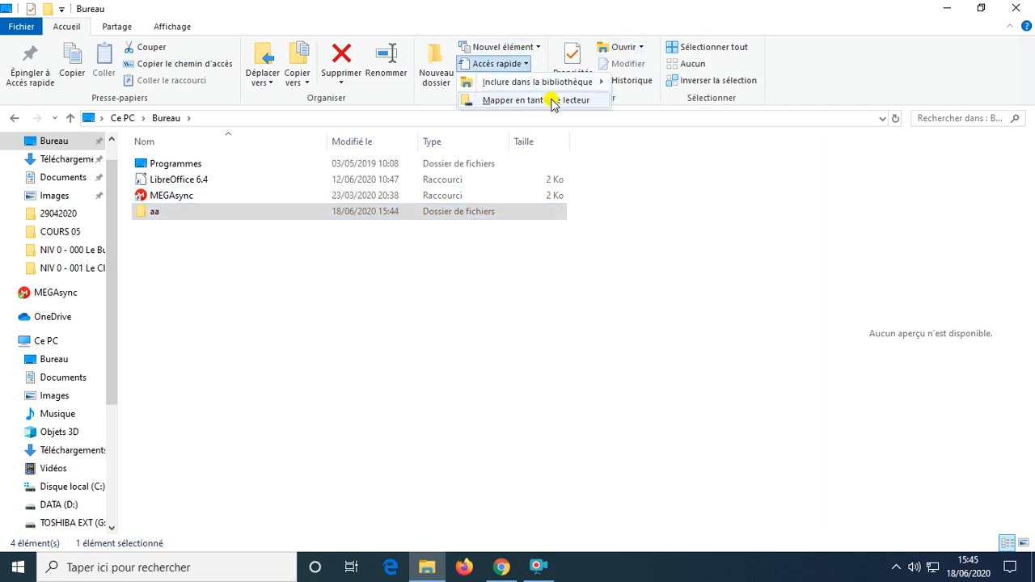
{"action": "left_click", "coordinate": [254, 329]}
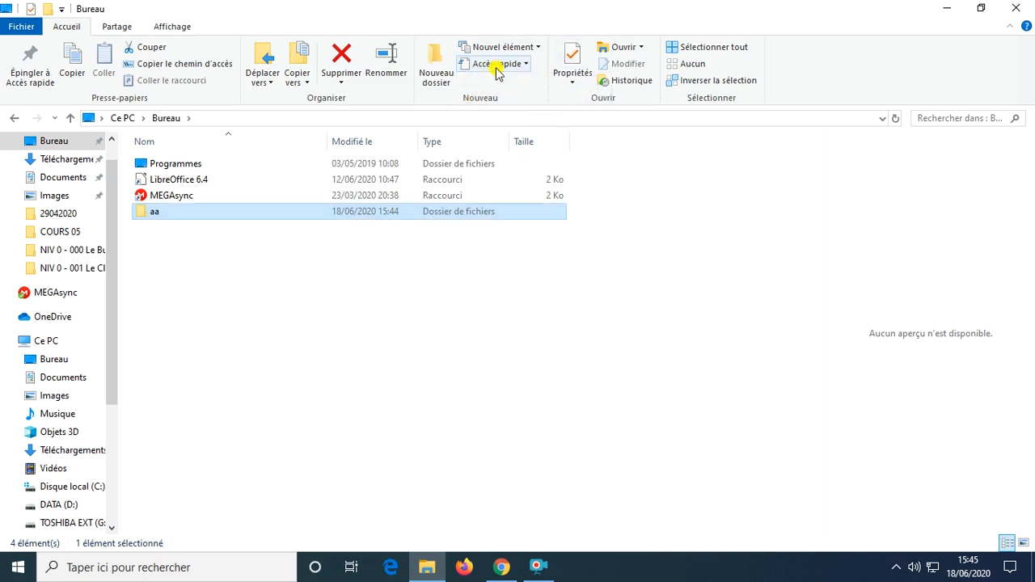
Step: Examine the general properties of the aa folder and close them without changes
{"action": "left_click", "coordinate": [566, 57]}
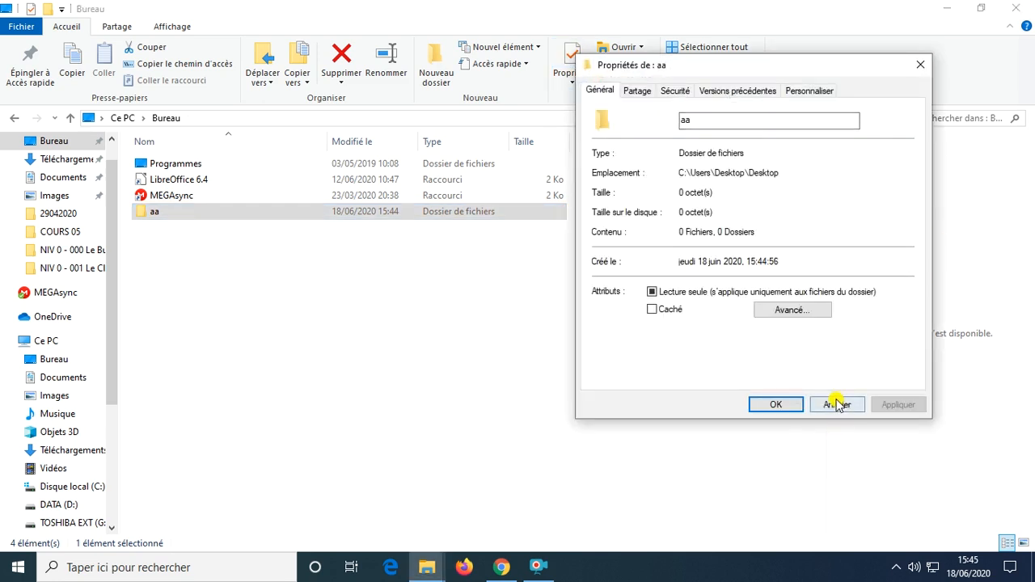
{"action": "left_click", "coordinate": [837, 404]}
{"action": "left_click", "coordinate": [566, 86]}
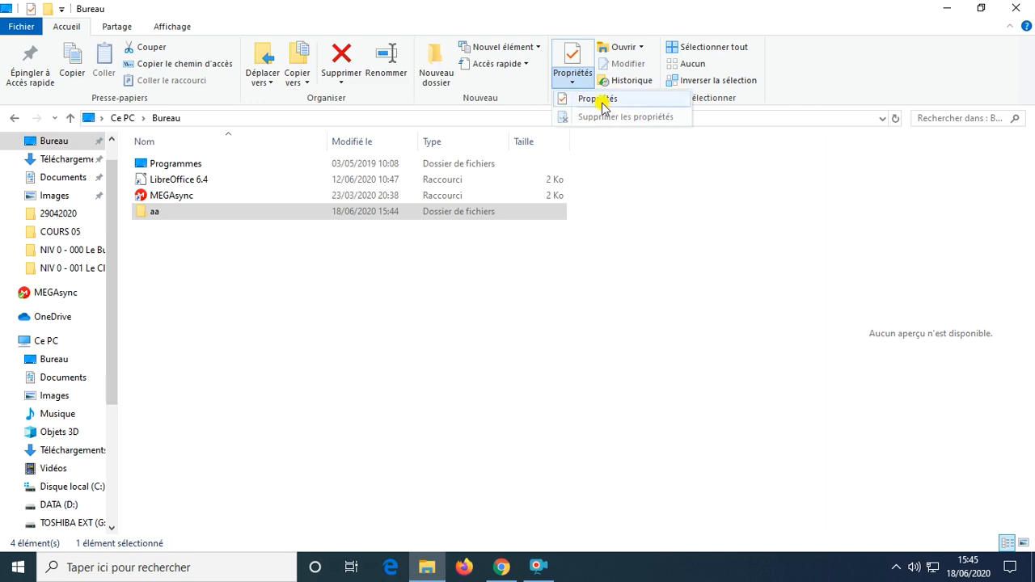
{"action": "left_click", "coordinate": [599, 99]}
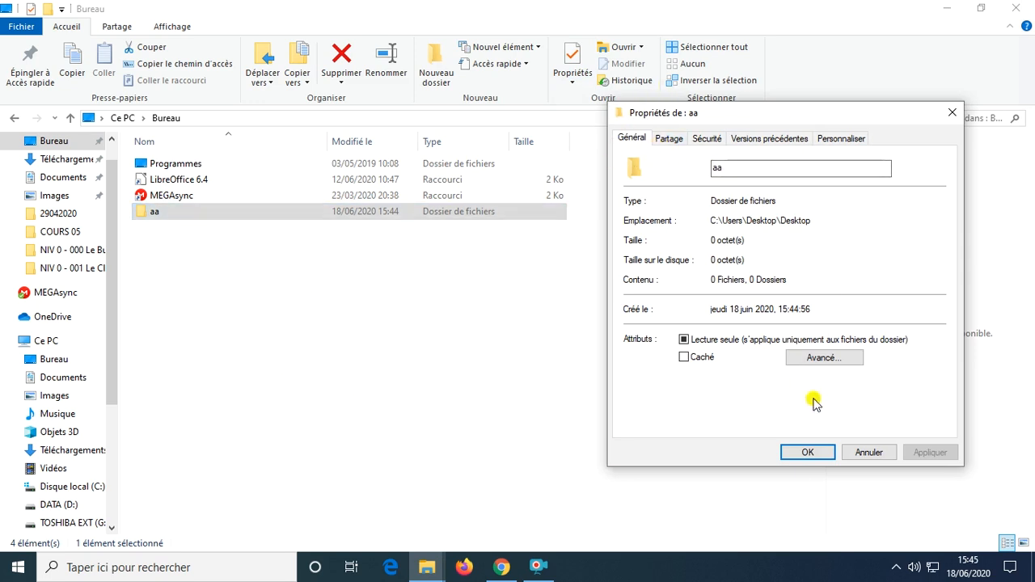
{"action": "left_click", "coordinate": [856, 457]}
Step: View the LibreOffice 6.4 shortcut's properties and highlight its Démarrer dans path
{"action": "left_click", "coordinate": [188, 197]}
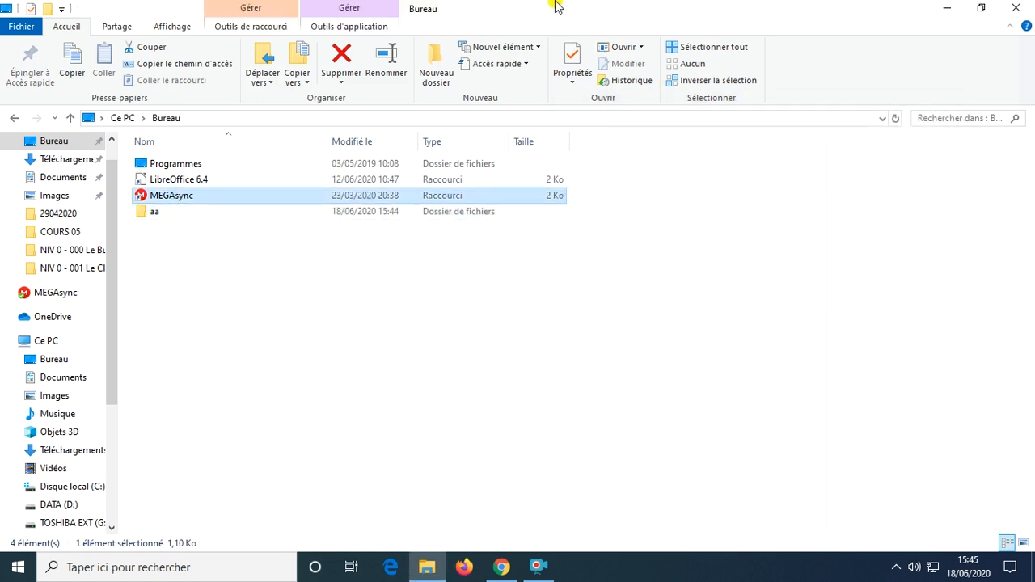
{"action": "left_click", "coordinate": [195, 179]}
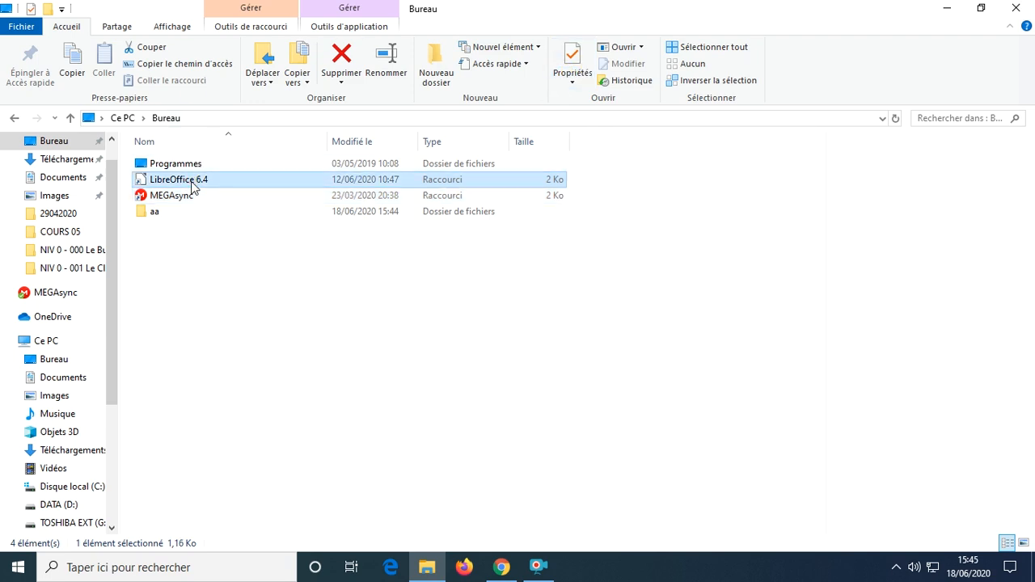
{"action": "left_click", "coordinate": [573, 63]}
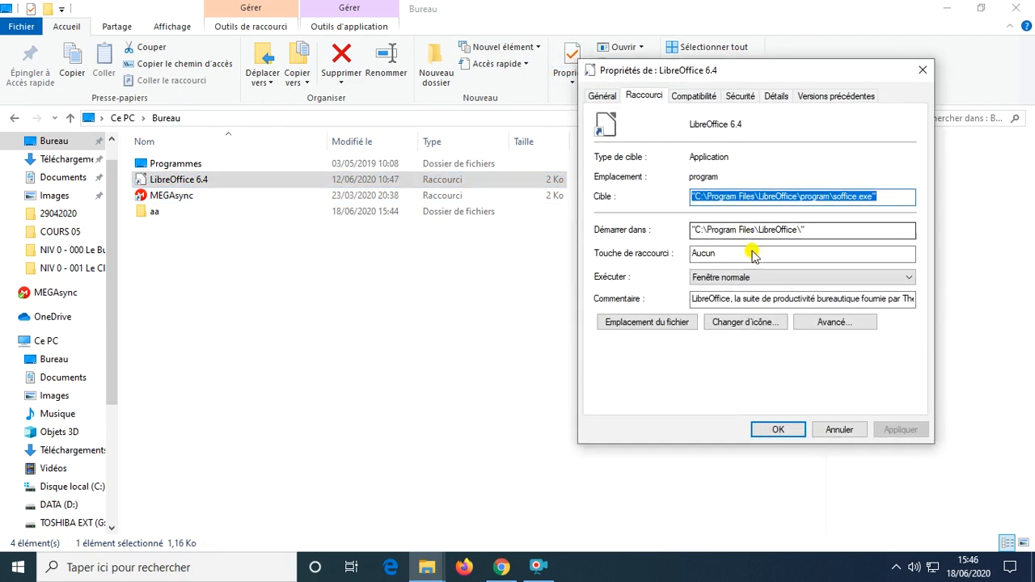
{"action": "left_click", "coordinate": [811, 229]}
{"action": "left_click_drag", "start_coordinate": [811, 228], "coordinate": [703, 232]}
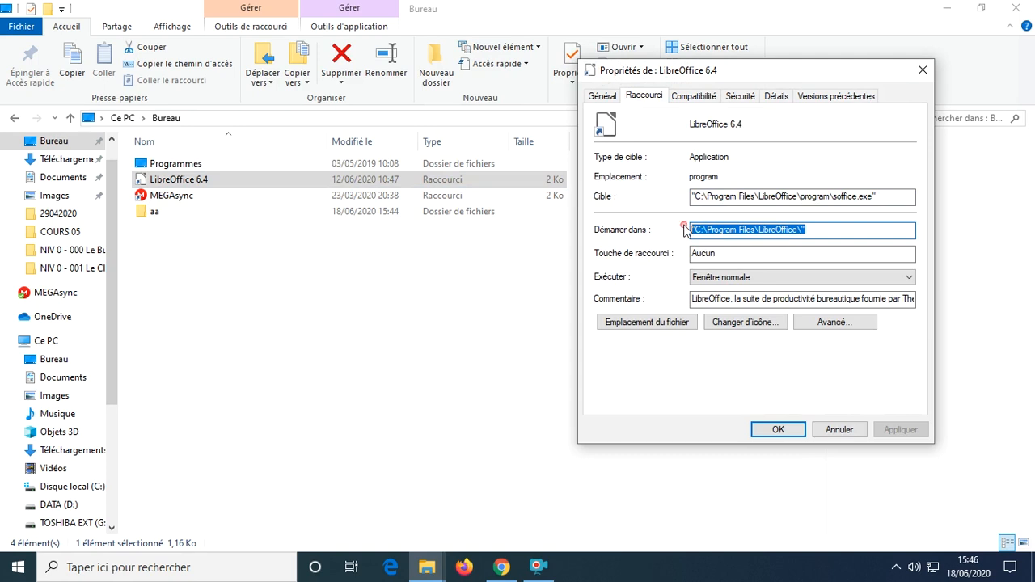
Step: Browse Disque local (C:) to the program folder inside Programmes\LibreOffice and return to Bureau
{"action": "scroll", "coordinate": [32, 485], "scroll_direction": "down", "scroll_amount": 1}
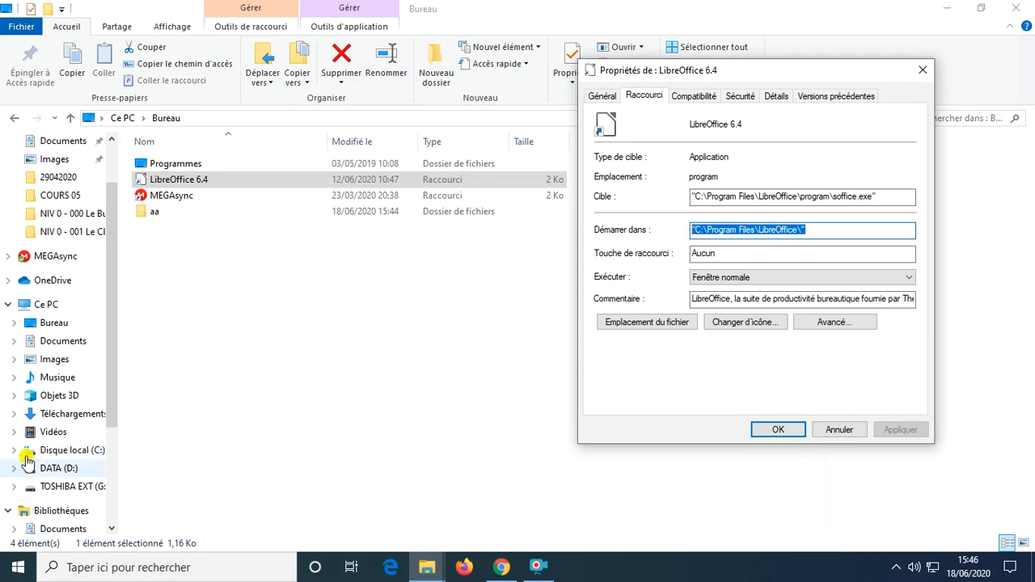
{"action": "left_click", "coordinate": [15, 450]}
{"action": "scroll", "coordinate": [24, 436], "scroll_direction": "down", "scroll_amount": 1}
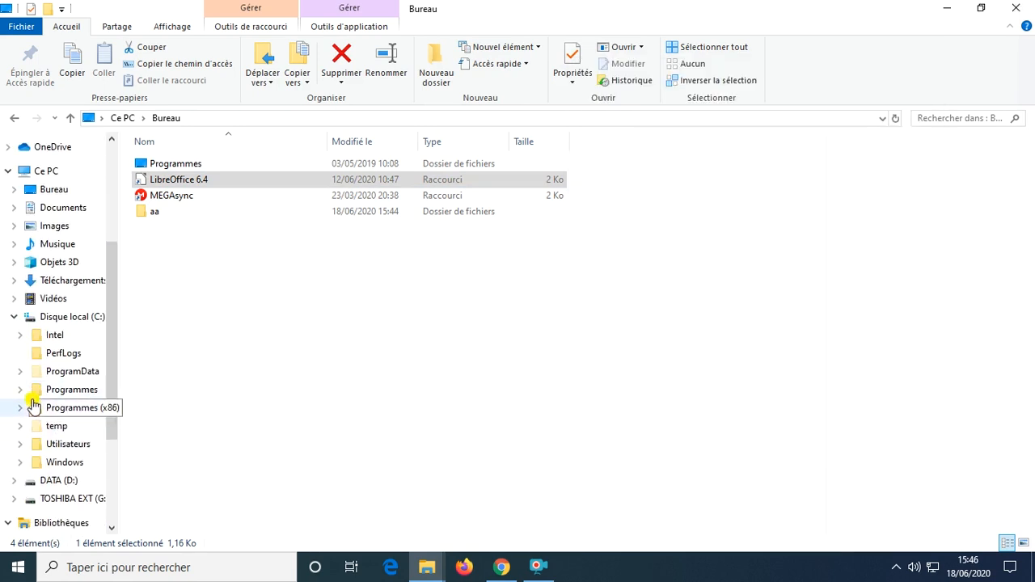
{"action": "left_click", "coordinate": [21, 390]}
{"action": "scroll", "coordinate": [77, 308], "scroll_direction": "down", "scroll_amount": 1}
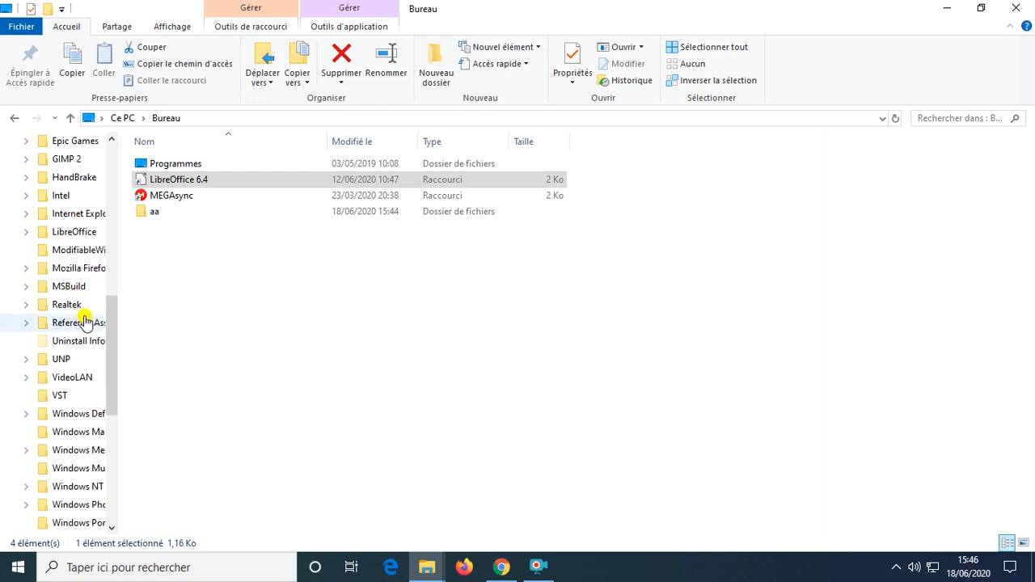
{"action": "scroll", "coordinate": [85, 332], "scroll_direction": "up", "scroll_amount": 1}
{"action": "left_click", "coordinate": [63, 256]}
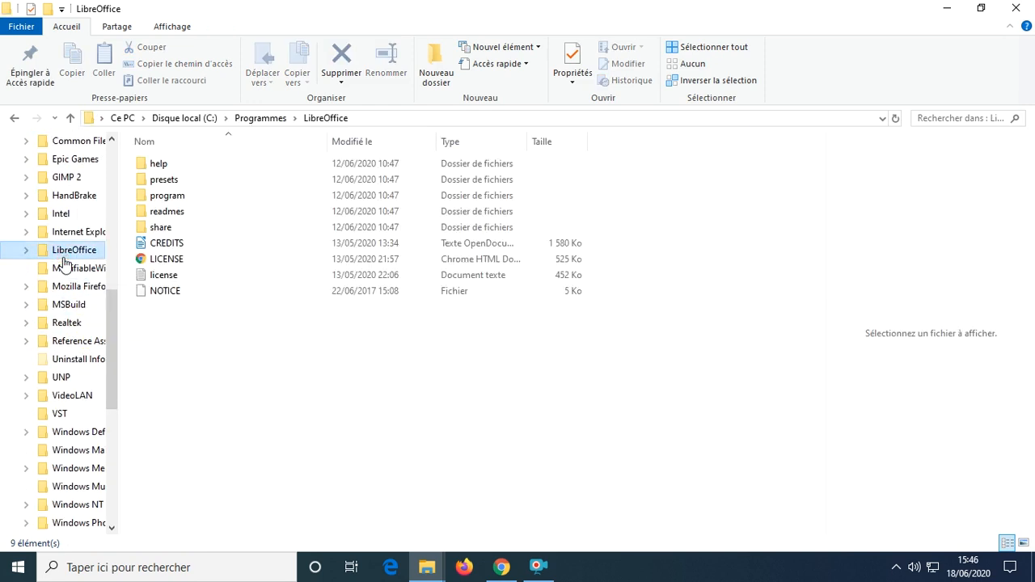
{"action": "double_click", "coordinate": [172, 198]}
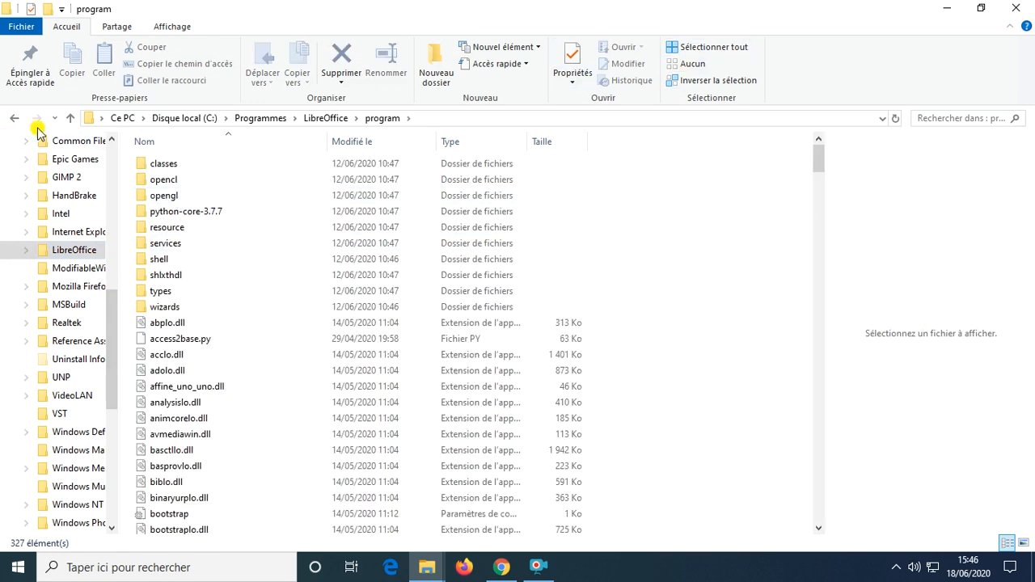
{"action": "left_click_drag", "start_coordinate": [114, 300], "coordinate": [127, 143]}
{"action": "left_click", "coordinate": [37, 171]}
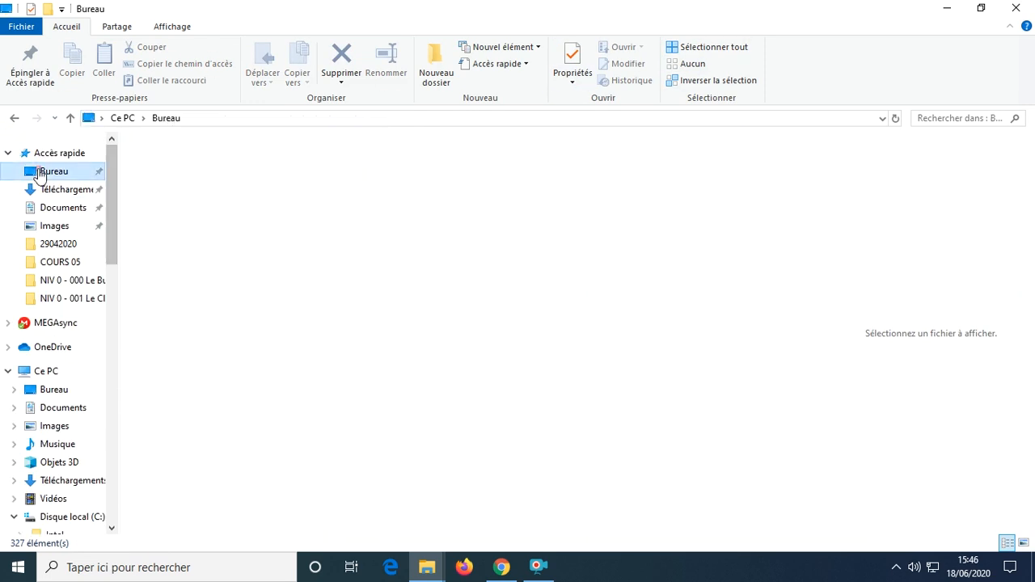
Step: Reopen the LibreOffice 6.4 shortcut's properties and view the window options available under Exécuter
{"action": "left_click", "coordinate": [201, 199]}
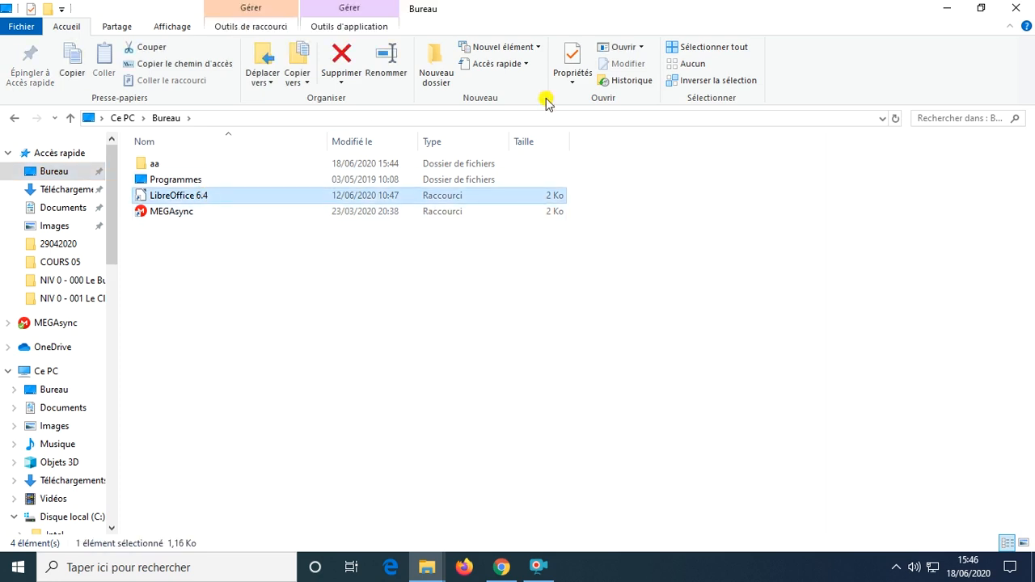
{"action": "left_click", "coordinate": [563, 60]}
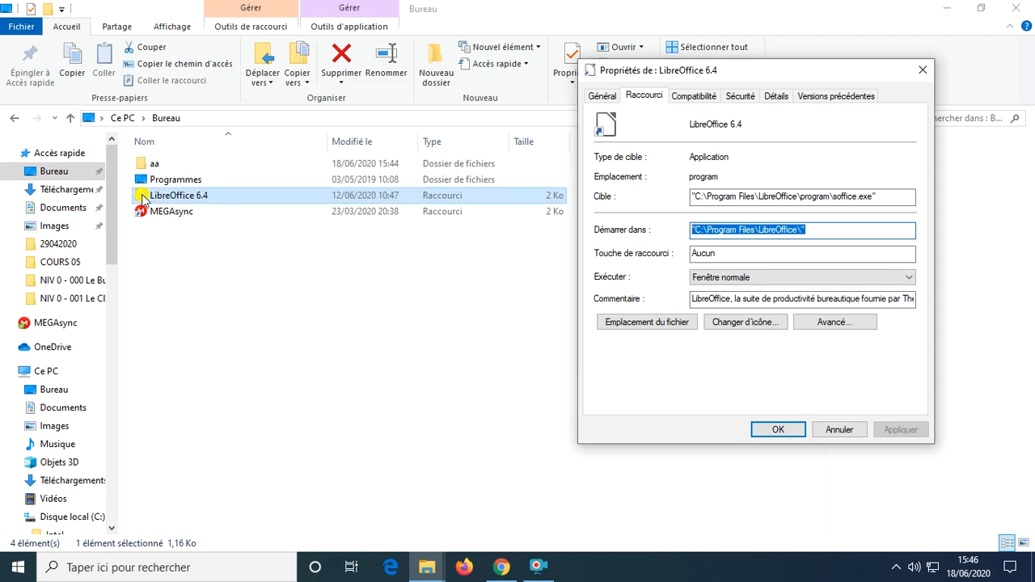
{"action": "left_click", "coordinate": [736, 278]}
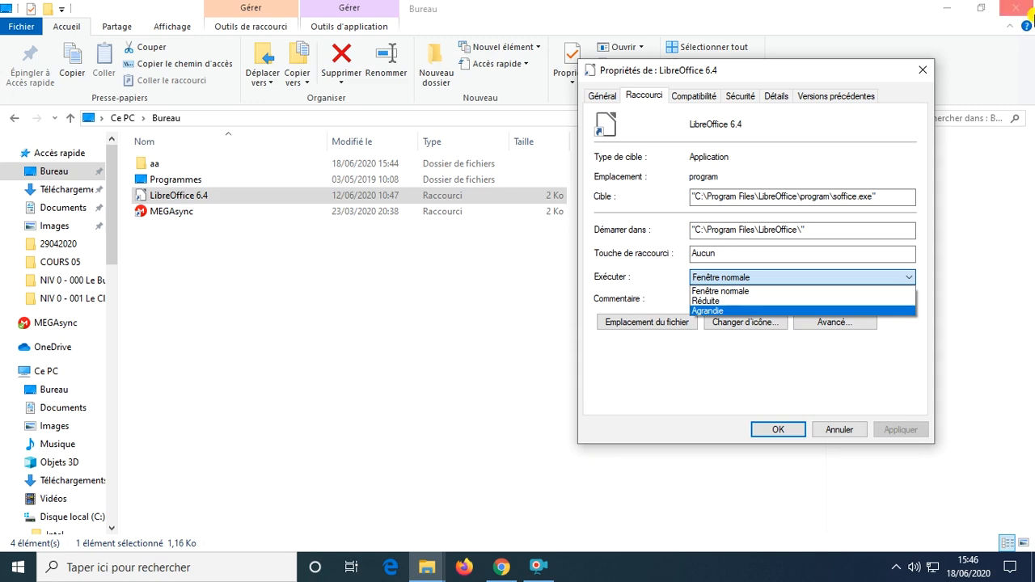
{"action": "left_click", "coordinate": [696, 392]}
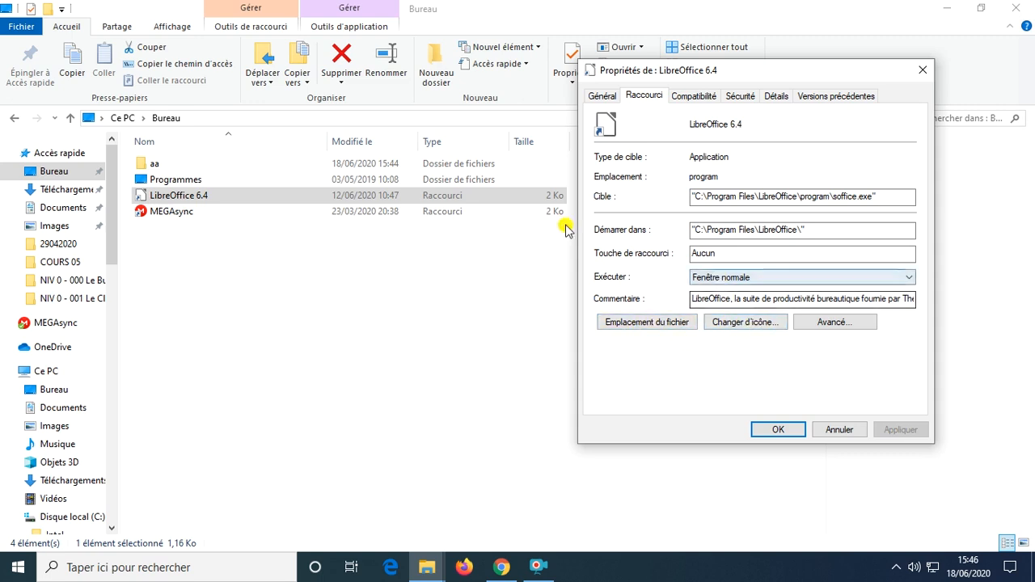
Step: Examine the icon change options for the LibreOffice 6.4 shortcut, browse the System32 icon files, and cancel without changing the icon
{"action": "left_click", "coordinate": [716, 323]}
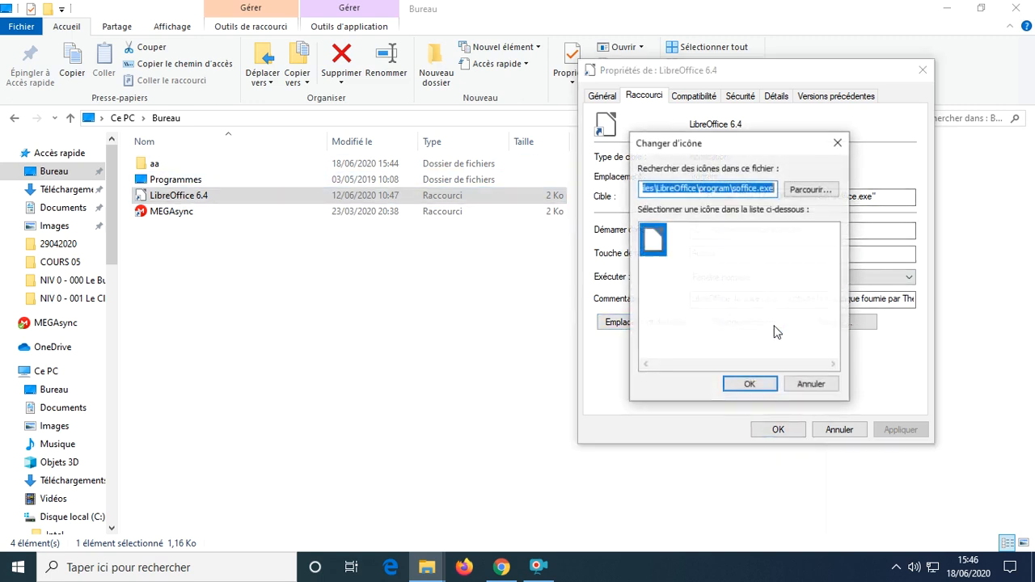
{"action": "left_click", "coordinate": [810, 189]}
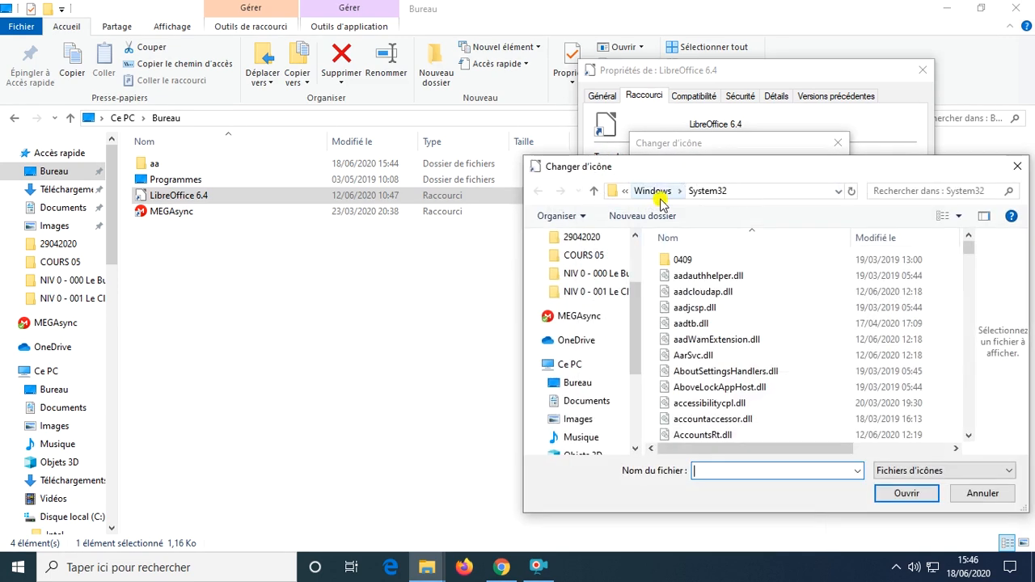
{"action": "scroll", "coordinate": [700, 390], "scroll_direction": "down", "scroll_amount": 20}
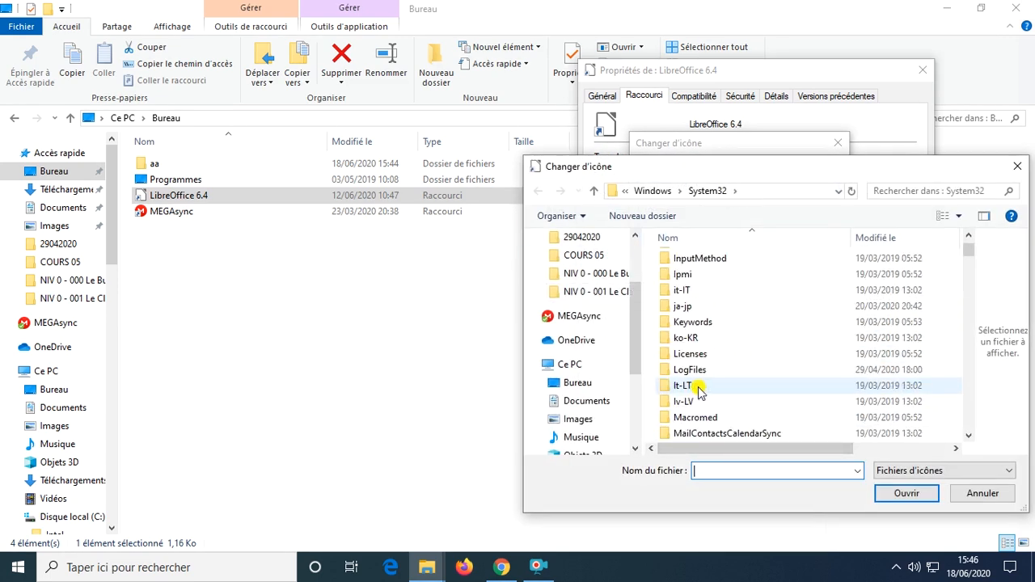
{"action": "scroll", "coordinate": [700, 391], "scroll_direction": "down", "scroll_amount": 5}
{"action": "left_click", "coordinate": [981, 494]}
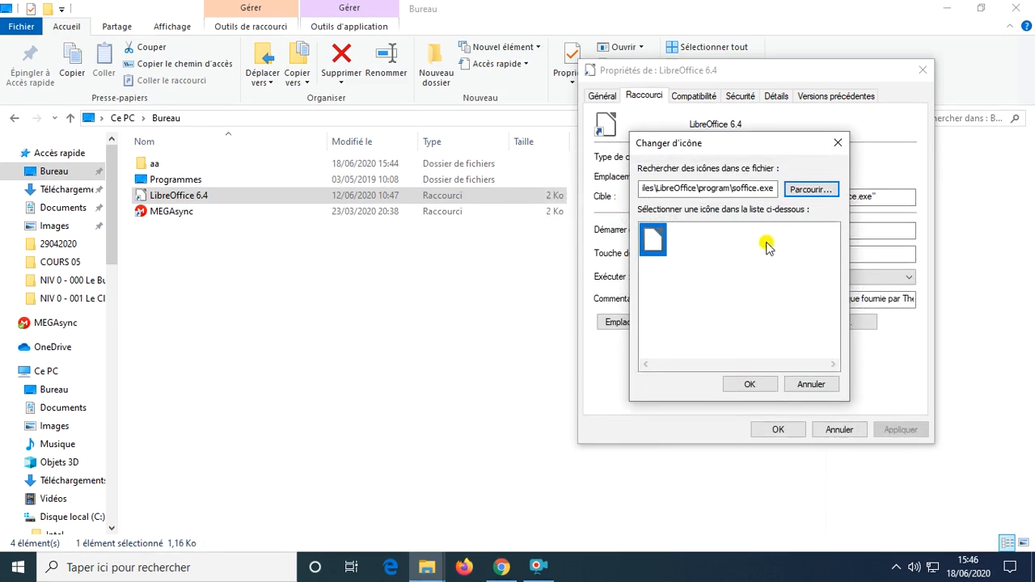
{"action": "left_click", "coordinate": [815, 386]}
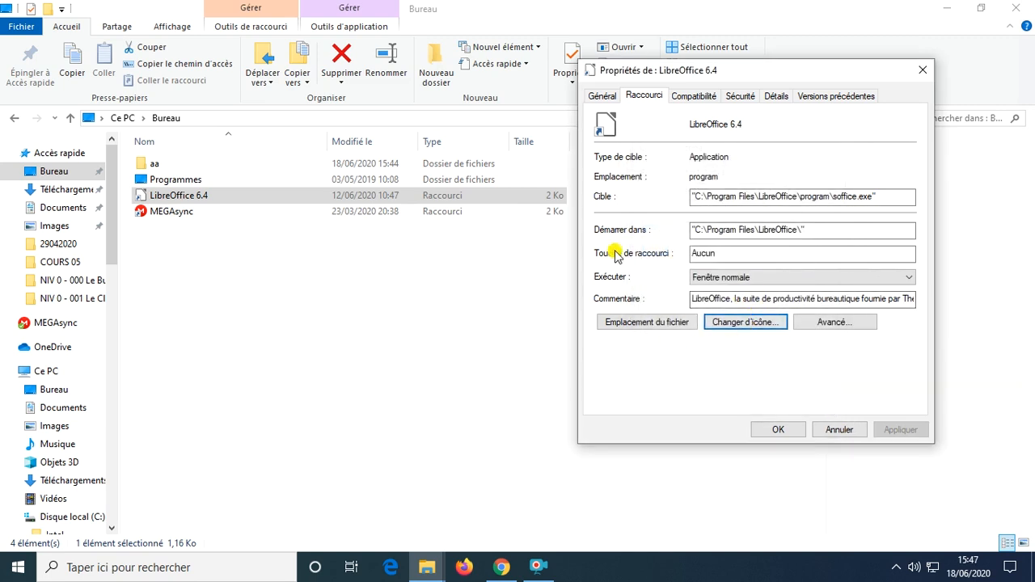
Step: Examine the shortcut's advanced, compatibility, security, details and previous-version properties, and close them without changes
{"action": "left_click", "coordinate": [833, 323]}
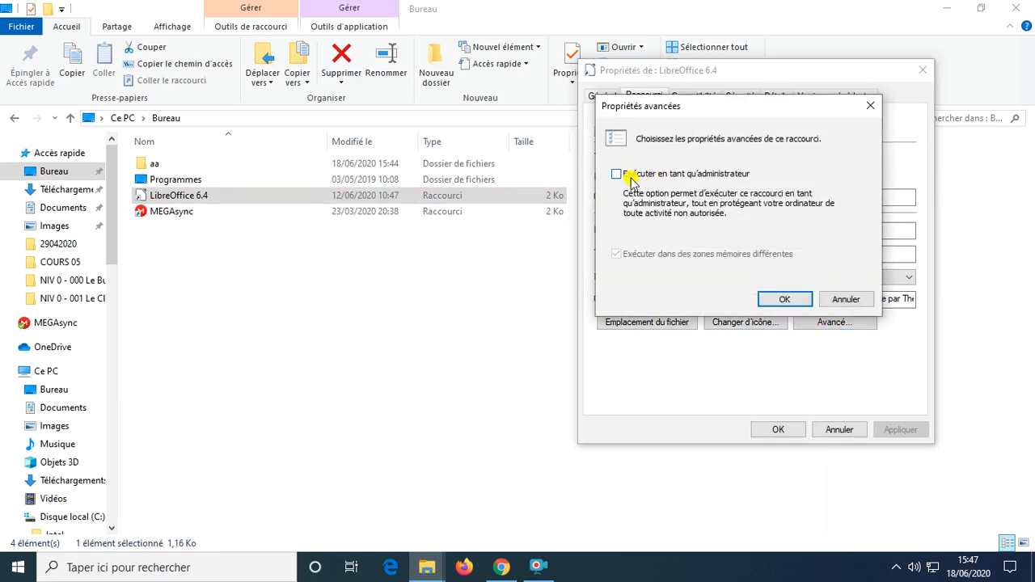
{"action": "left_click", "coordinate": [847, 300]}
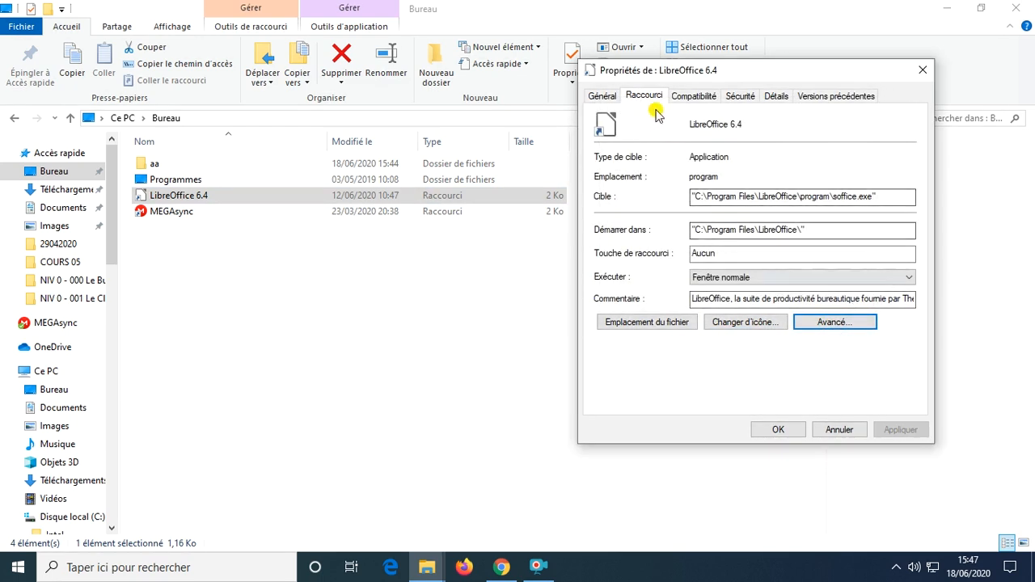
{"action": "left_click", "coordinate": [697, 98]}
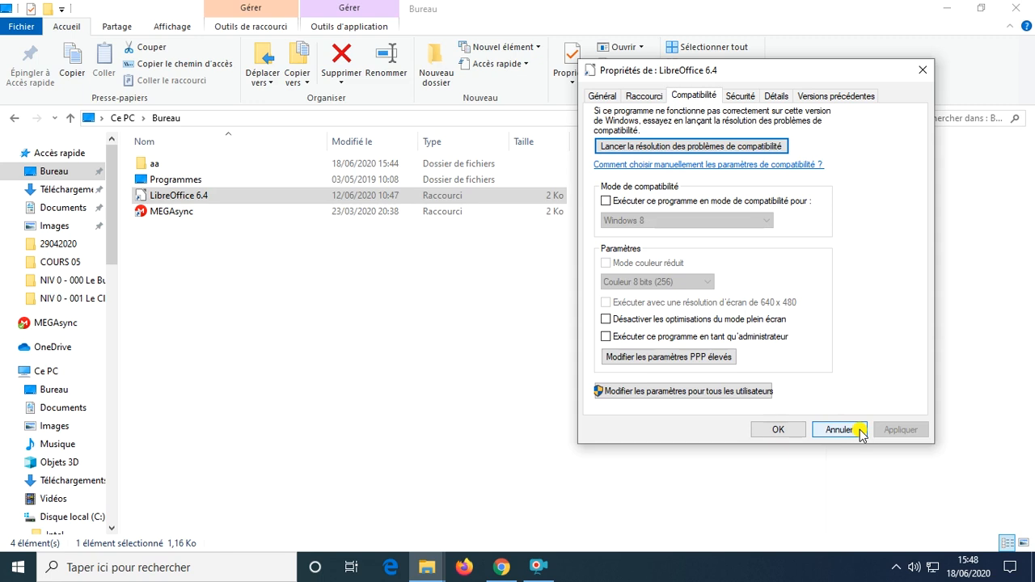
{"action": "left_click", "coordinate": [732, 97]}
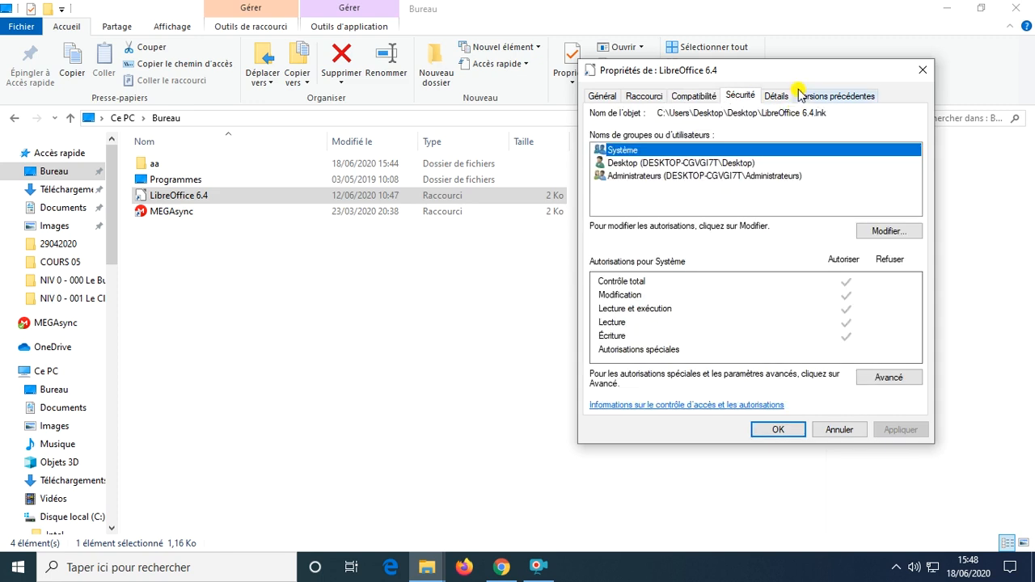
{"action": "left_click", "coordinate": [776, 96]}
{"action": "left_click", "coordinate": [820, 95]}
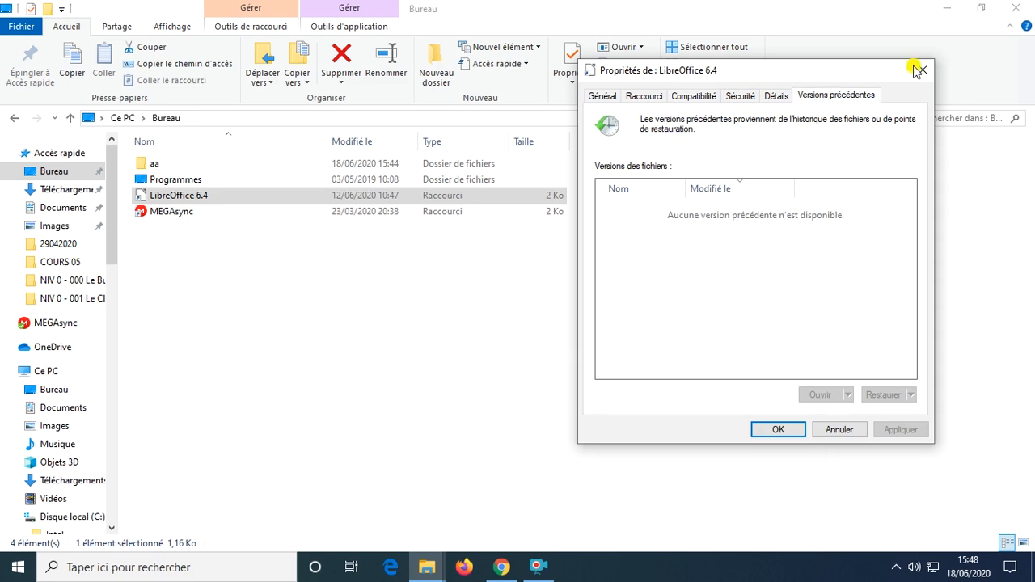
{"action": "left_click", "coordinate": [841, 431]}
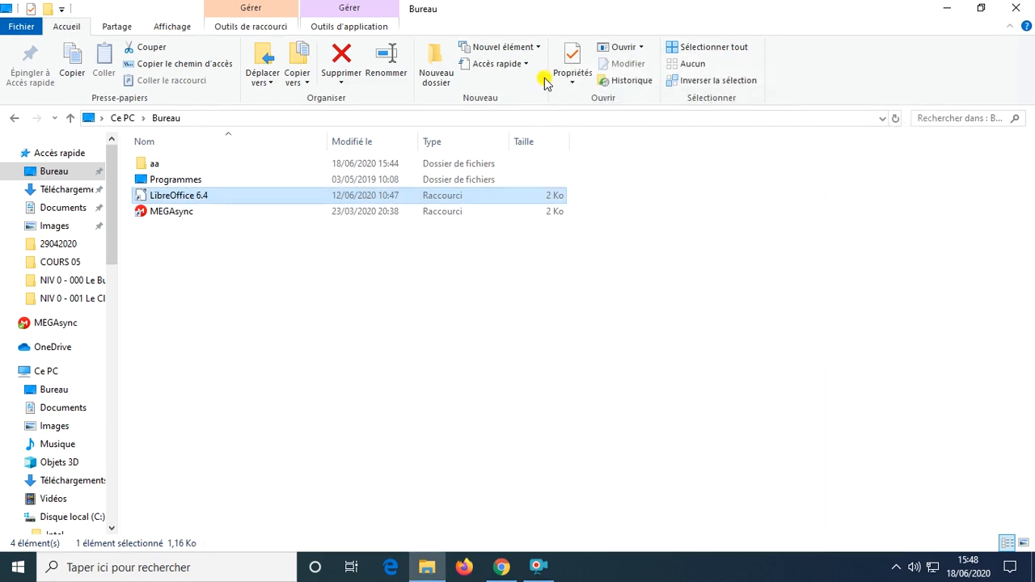
Step: Open LibreOffice from its Bureau shortcut and close it again, three times with different opening methods
{"action": "left_click", "coordinate": [638, 47]}
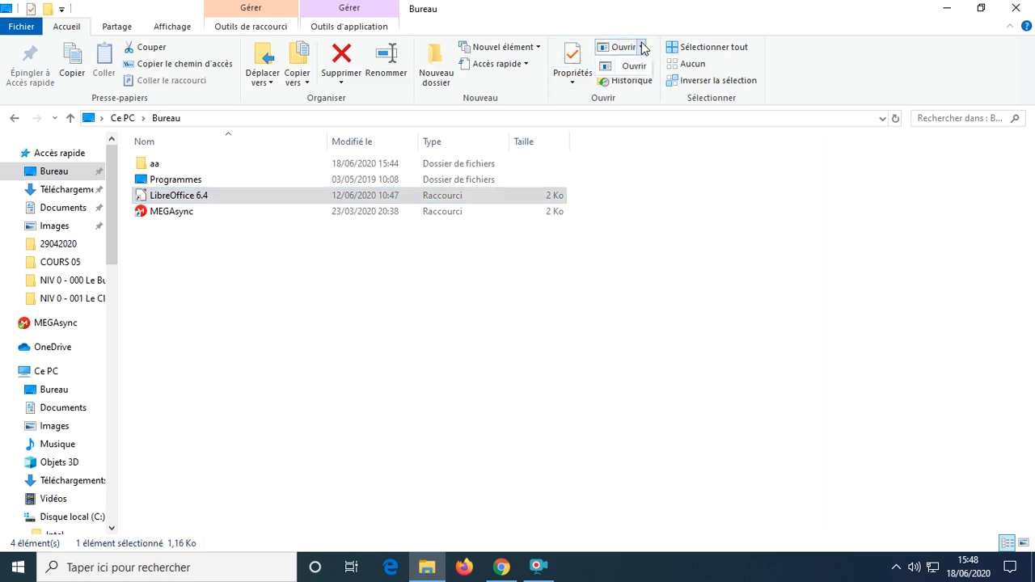
{"action": "left_click", "coordinate": [634, 65]}
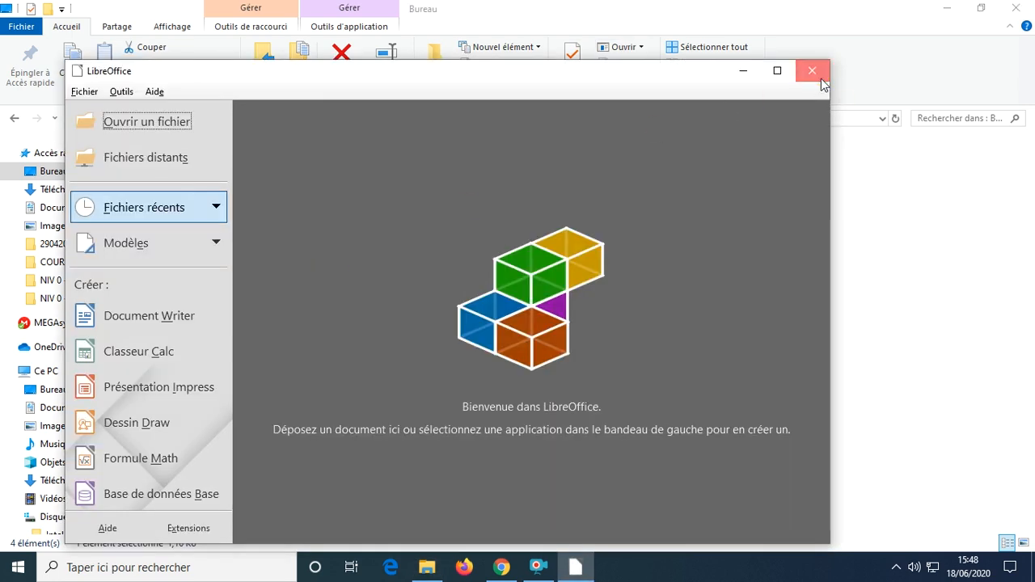
{"action": "left_click", "coordinate": [813, 71]}
{"action": "right_click", "coordinate": [197, 203]}
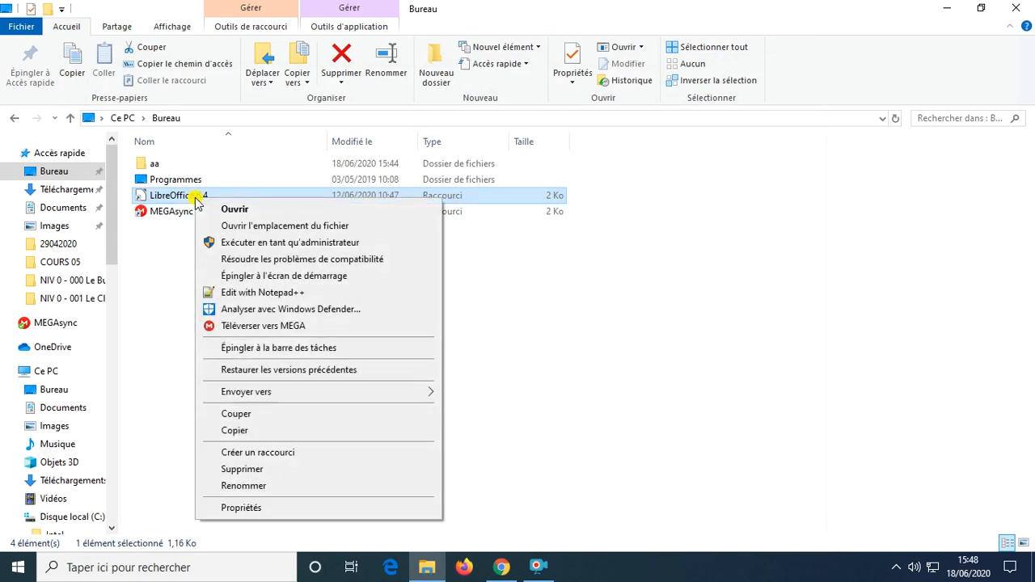
{"action": "left_click", "coordinate": [211, 205]}
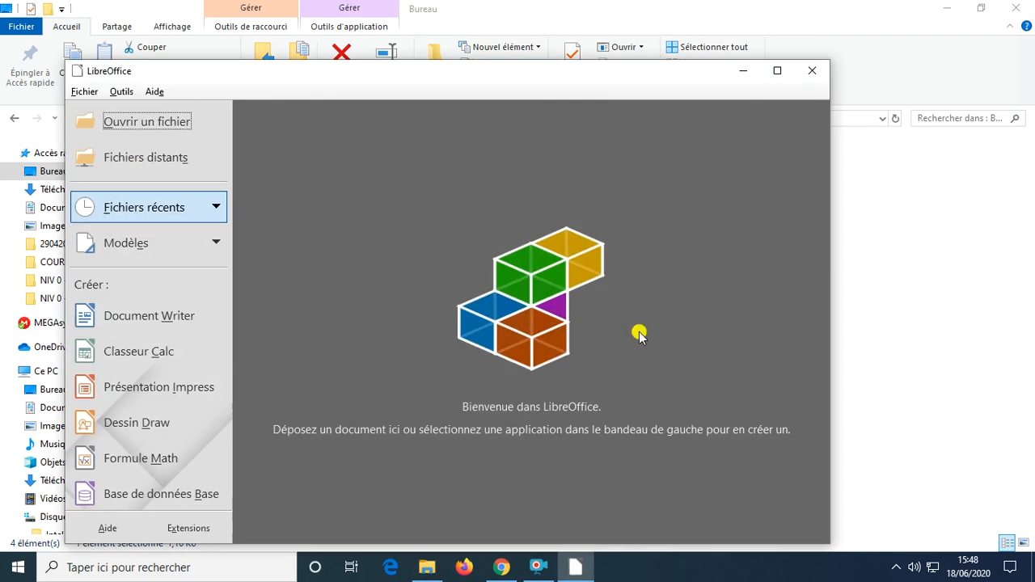
{"action": "left_click", "coordinate": [813, 71]}
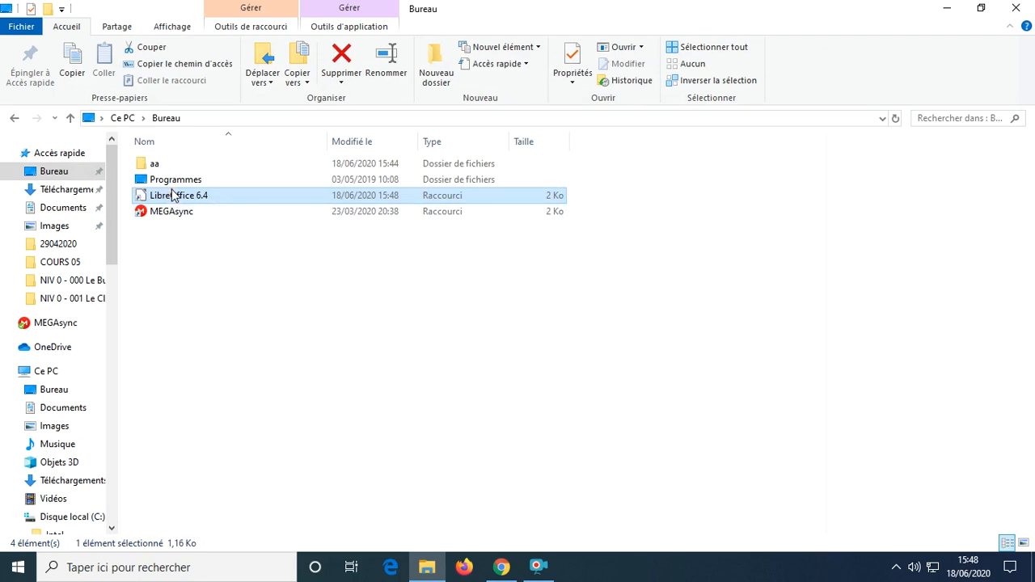
{"action": "double_click", "coordinate": [173, 190]}
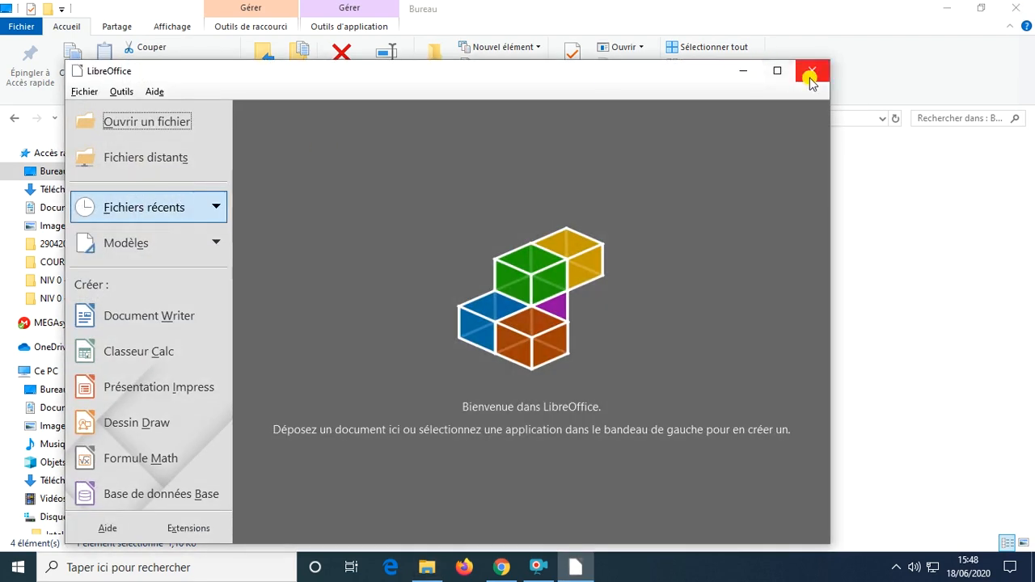
{"action": "left_click", "coordinate": [808, 78]}
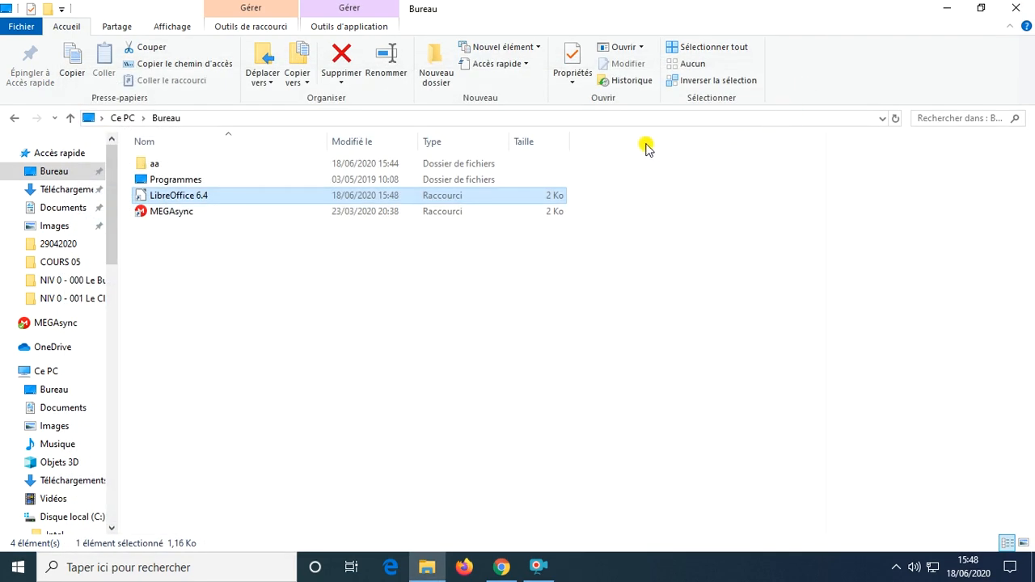
Step: View the file history of the LibreOffice 6.4 shortcut and close it
{"action": "left_click", "coordinate": [626, 81]}
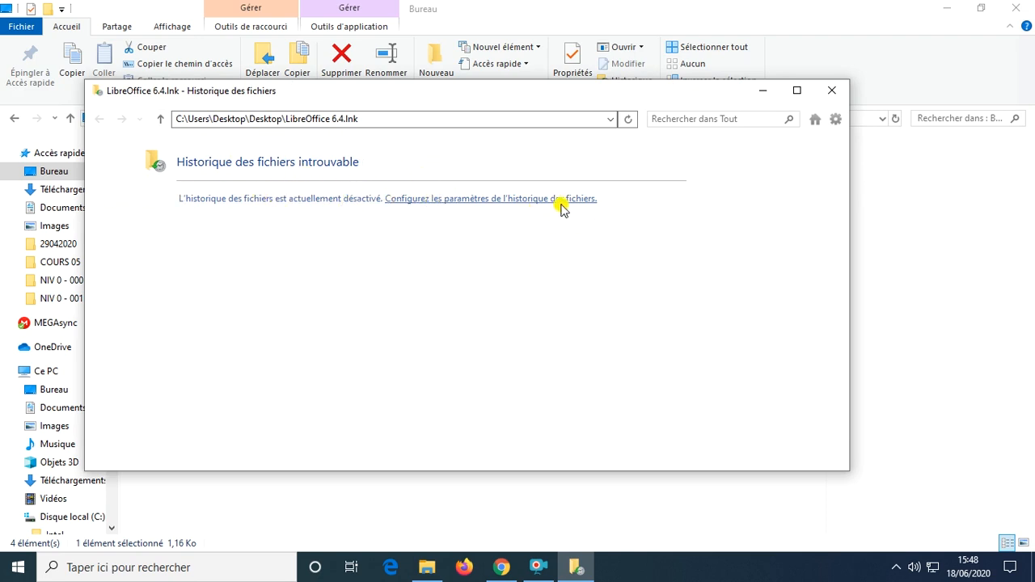
{"action": "left_click", "coordinate": [825, 94]}
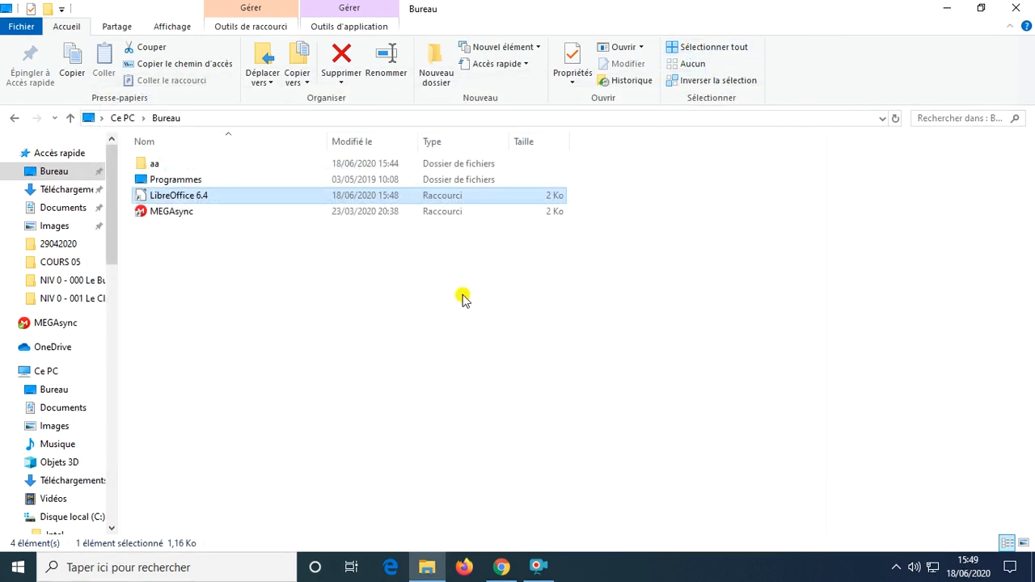
Step: Select all items on Bureau and clear the whole selection
{"action": "left_click", "coordinate": [695, 47]}
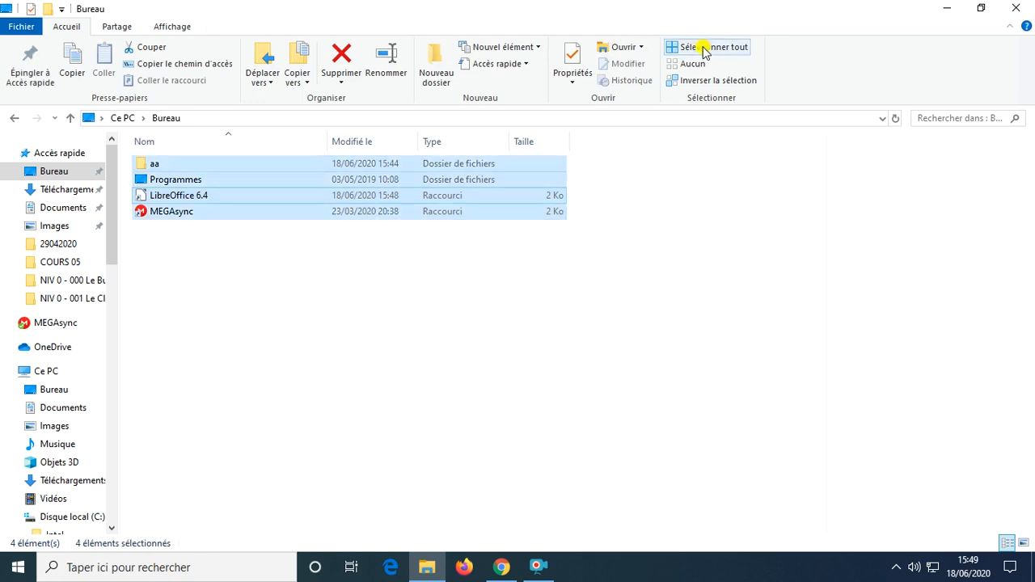
{"action": "left_click", "coordinate": [687, 64]}
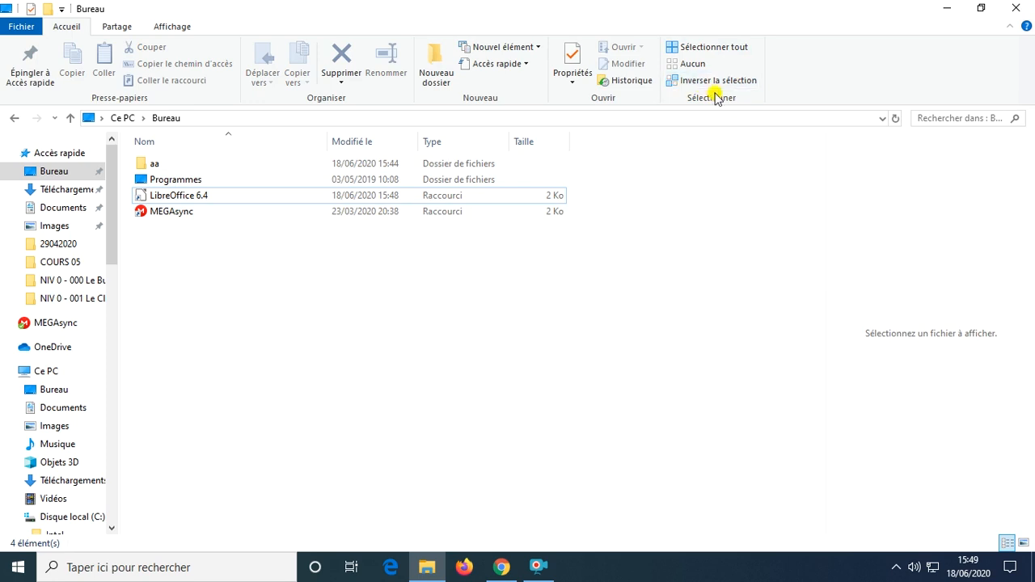
Step: Select every Bureau item except LibreOffice 6.4, invert the selection twice, and deselect everything
{"action": "left_click", "coordinate": [166, 166]}
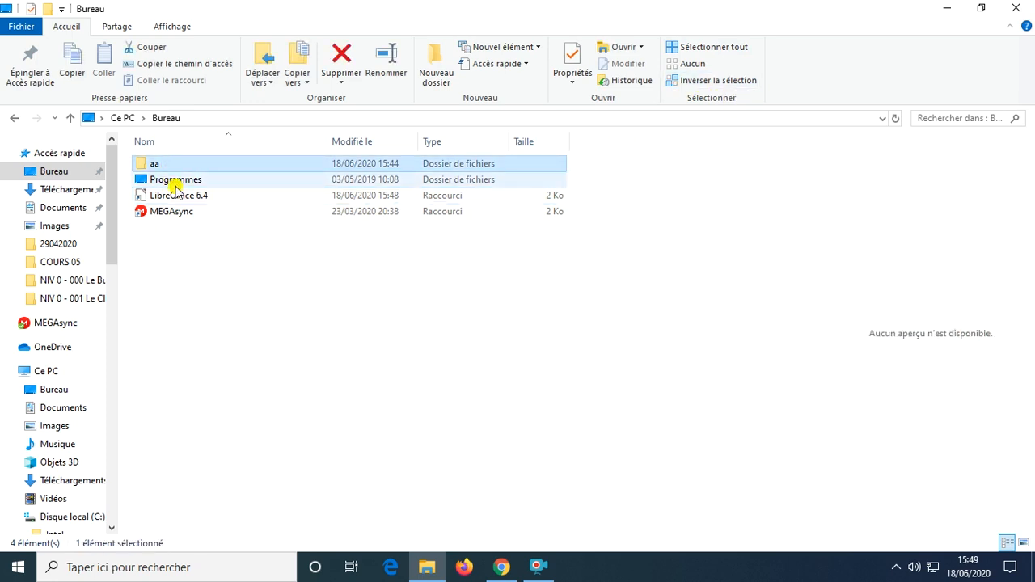
{"action": "left_click", "coordinate": [177, 217], "text": "shift"}
{"action": "left_click", "coordinate": [178, 196], "text": "ctrl"}
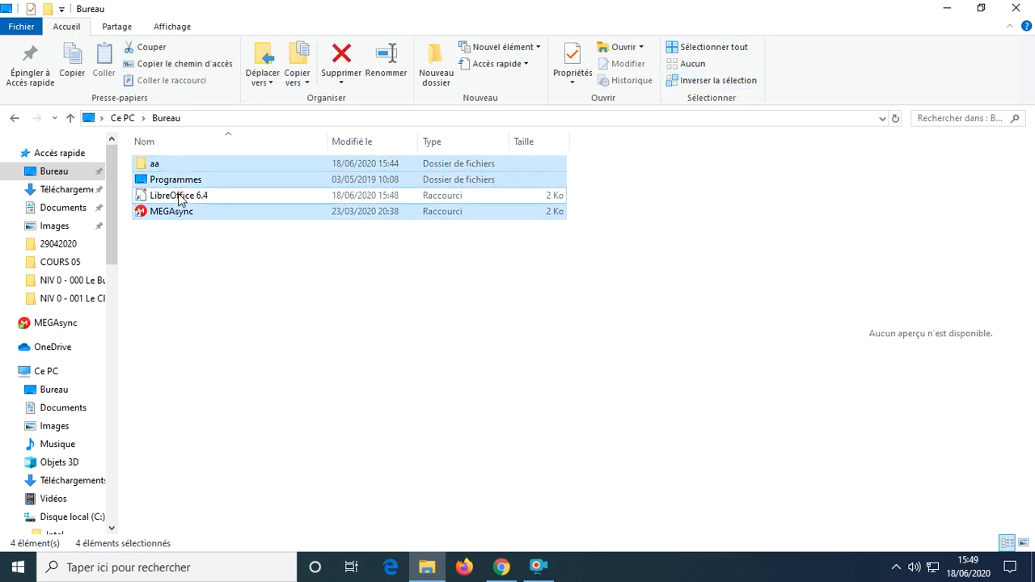
{"action": "left_click", "coordinate": [695, 80]}
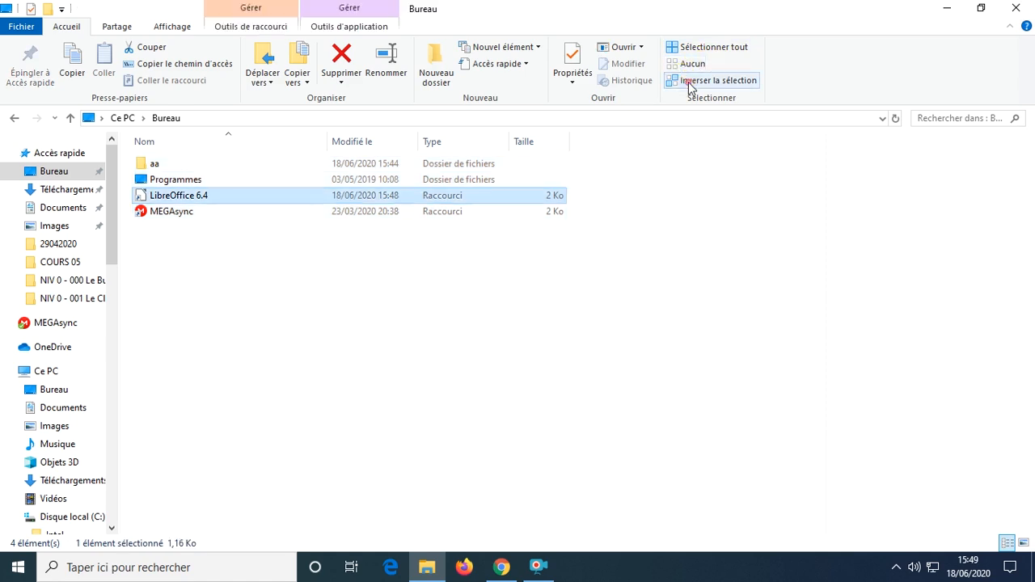
{"action": "left_click", "coordinate": [717, 82]}
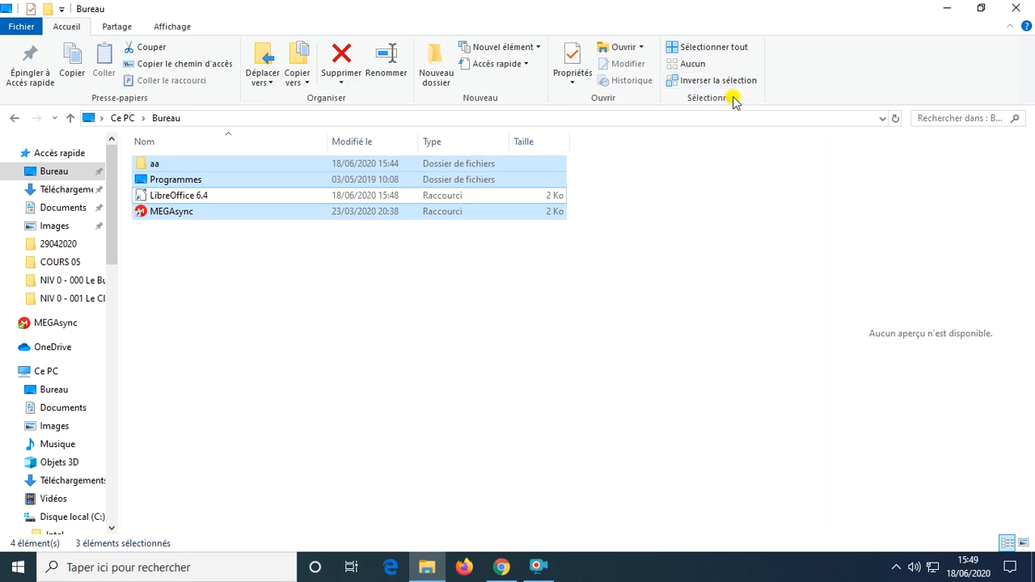
{"action": "left_click", "coordinate": [333, 283]}
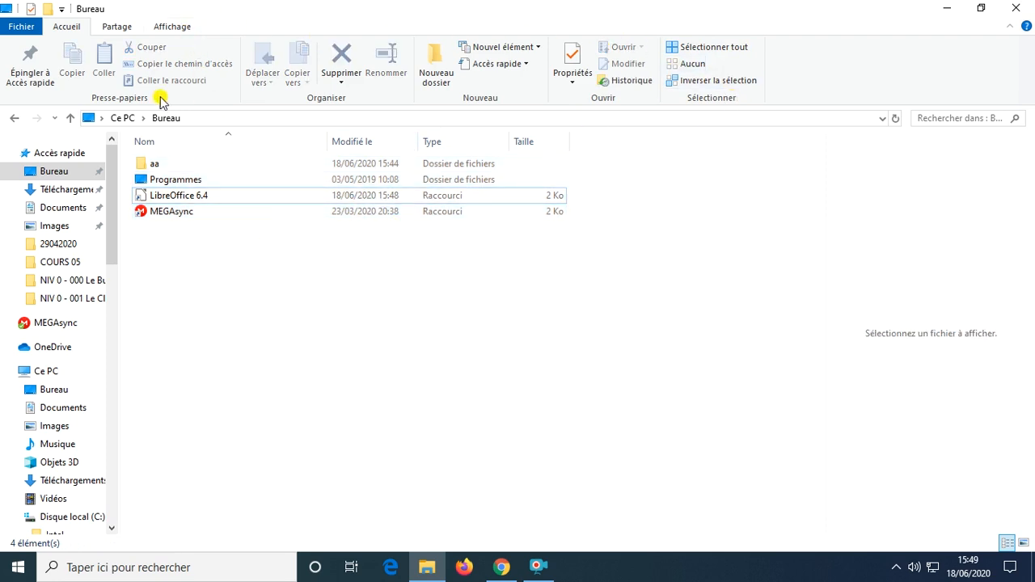
Step: View the Partage options for sharing the LibreOffice 6.4 shortcut, and look at the app list in the Start menu
{"action": "left_click", "coordinate": [116, 28]}
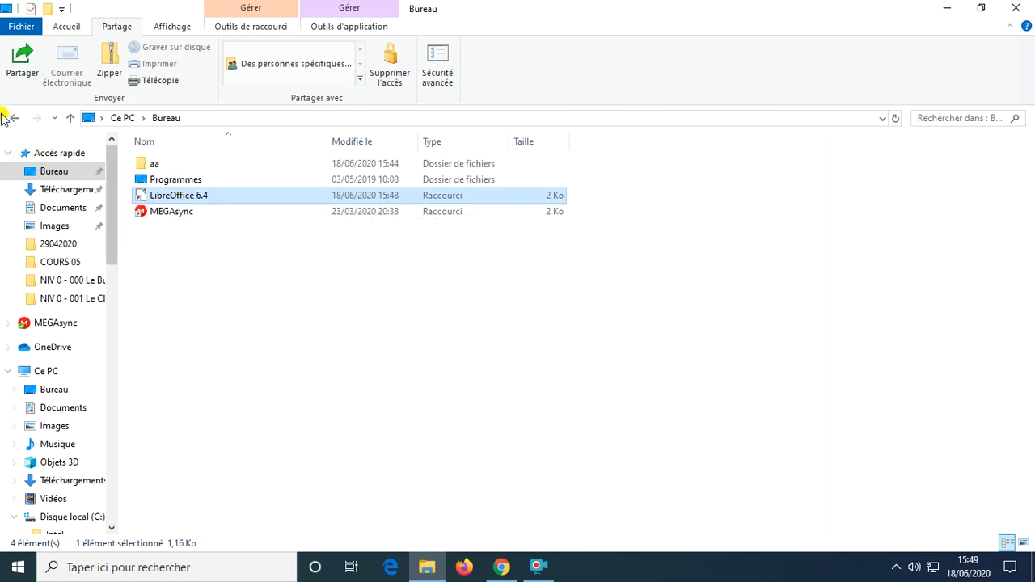
{"action": "left_click", "coordinate": [22, 65]}
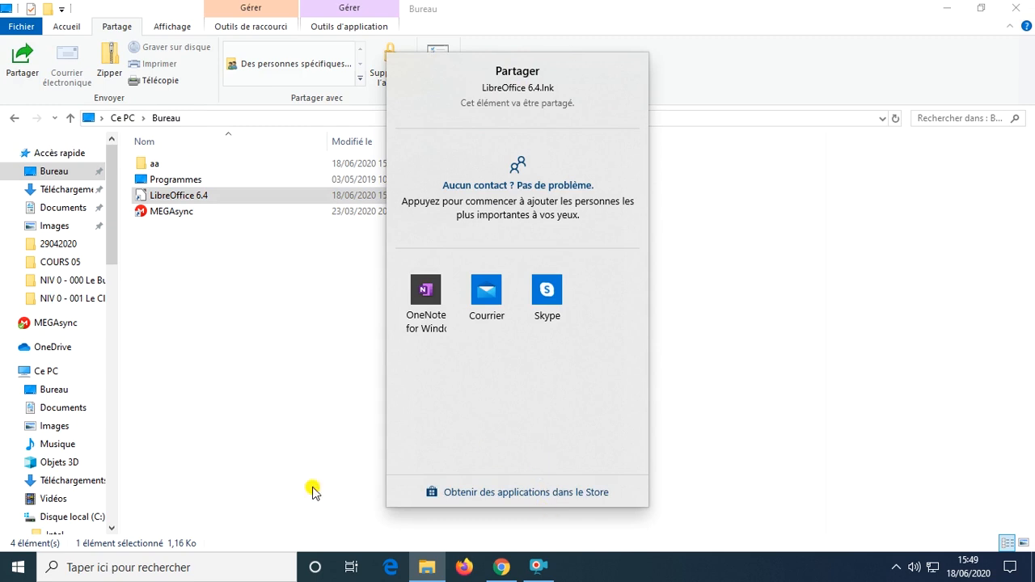
{"action": "left_click", "coordinate": [18, 567]}
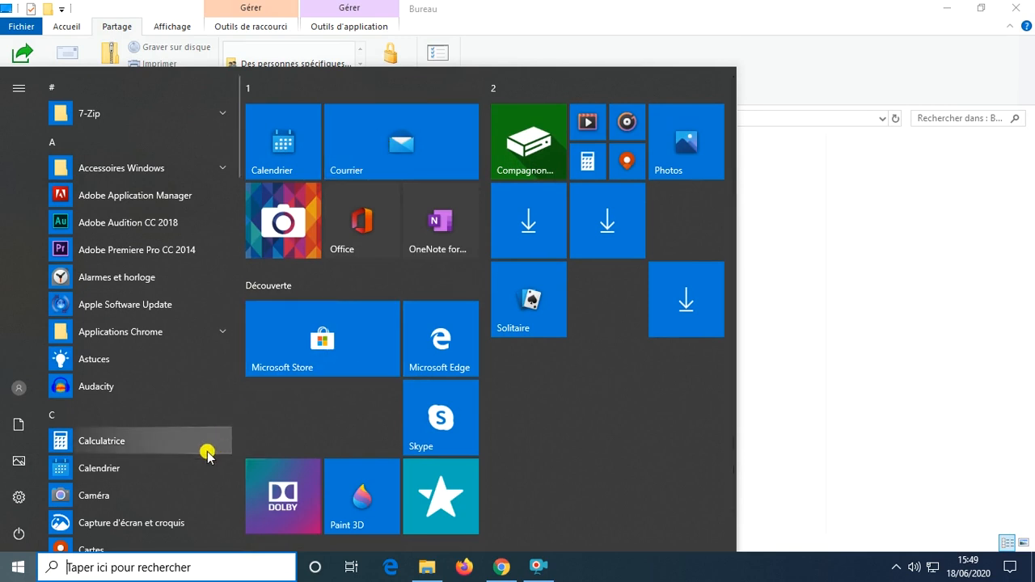
{"action": "left_click", "coordinate": [117, 566]}
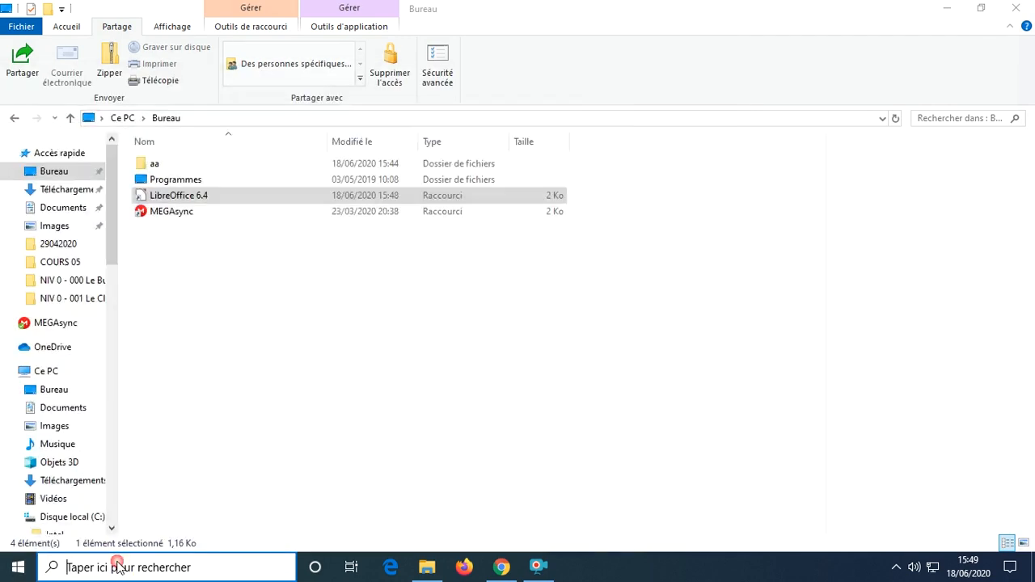
Step: Search Windows for "contact", dismiss the results, and view the sharing options for the LibreOffice 6.4 shortcut
{"action": "type", "text": "co"}
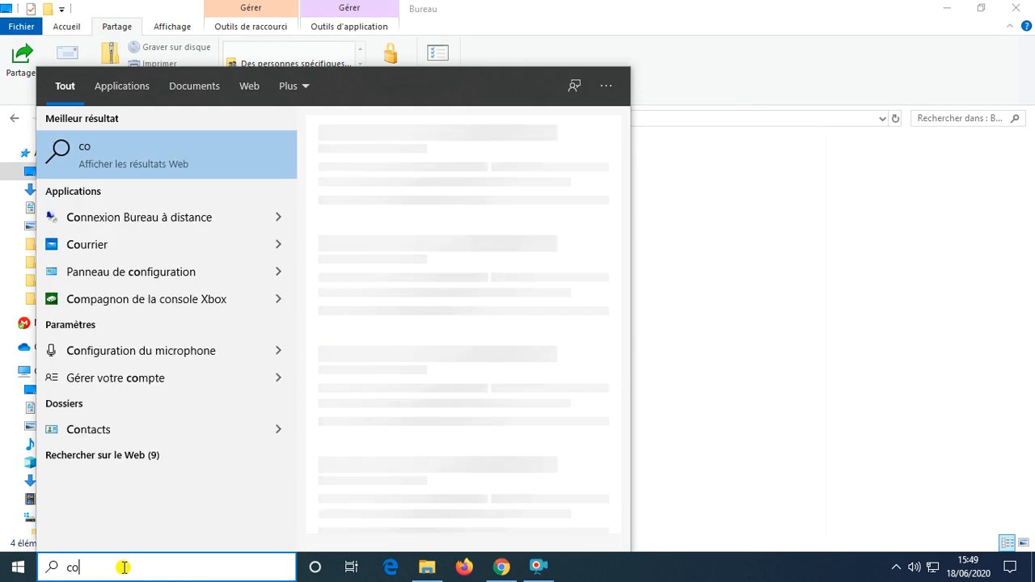
{"action": "type", "text": "ntact"}
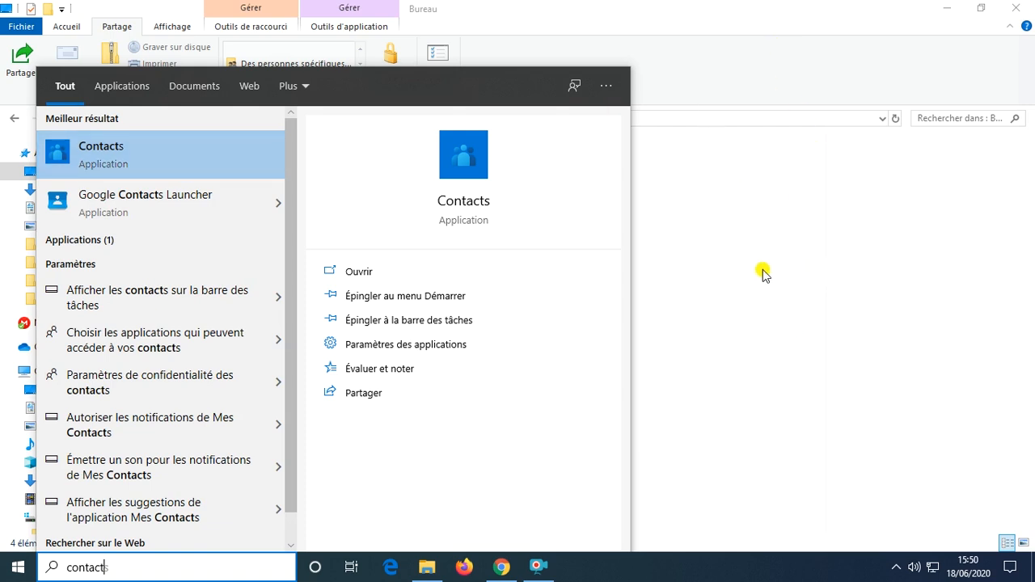
{"action": "left_click", "coordinate": [882, 425]}
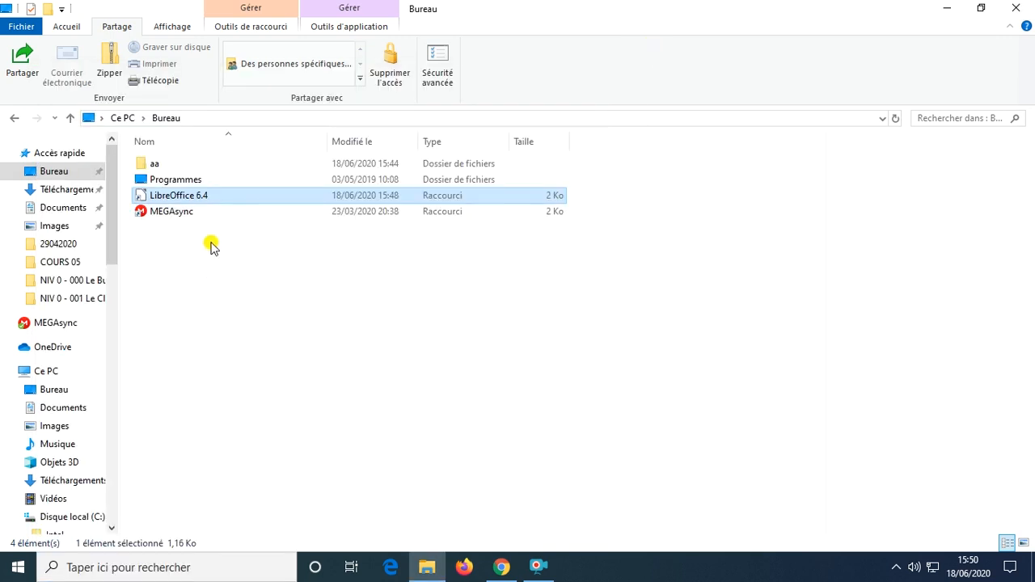
{"action": "left_click", "coordinate": [27, 56]}
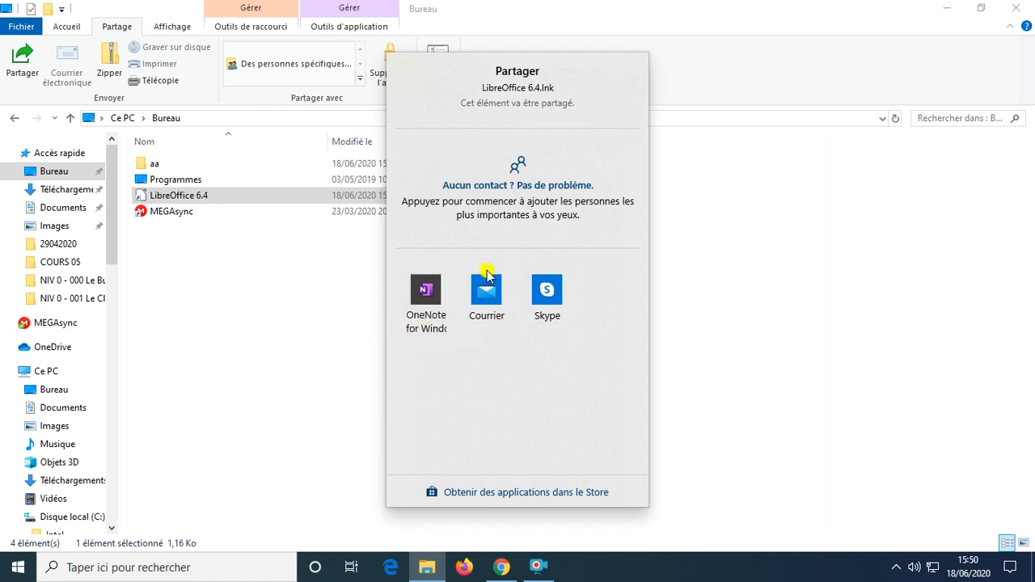
{"action": "left_click", "coordinate": [841, 360]}
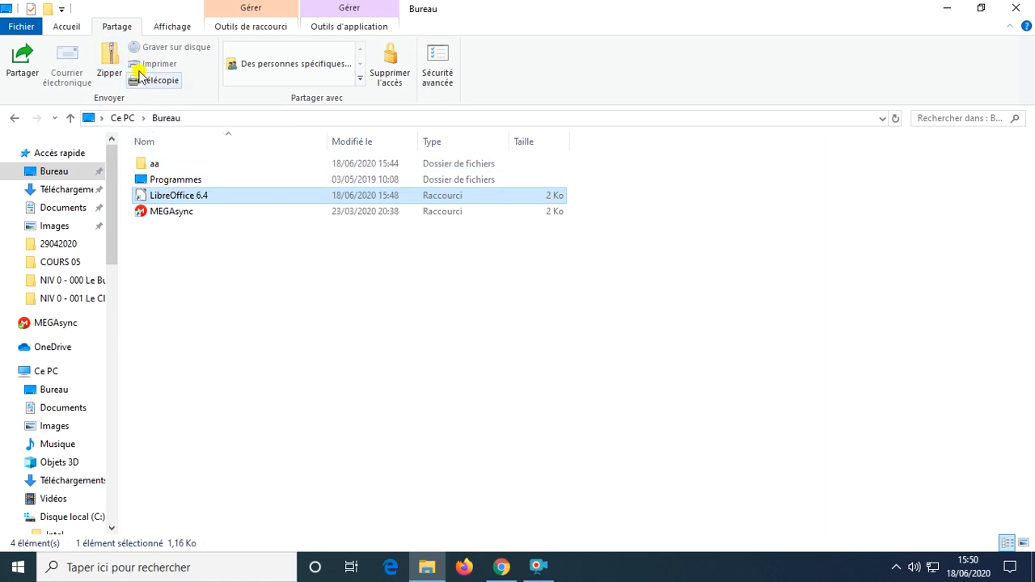
Step: Zip the Programmes folder with the LibreOffice 6.4 and MEGAsync shortcuts into a compressed folder on Bureau, keeping the proposed name
{"action": "left_click", "coordinate": [179, 213], "text": "ctrl"}
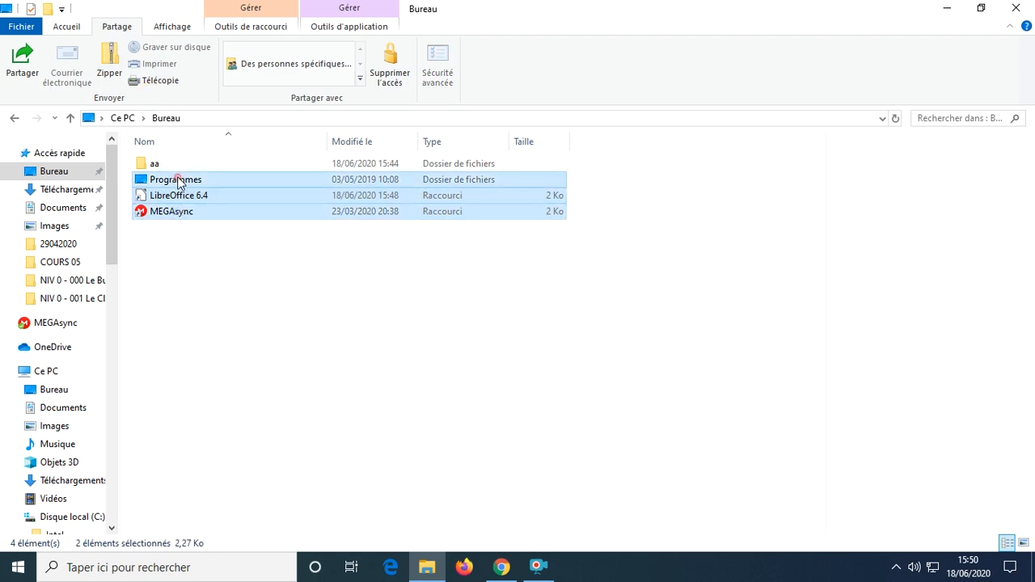
{"action": "left_click", "coordinate": [178, 179], "text": "ctrl"}
{"action": "left_click", "coordinate": [108, 65]}
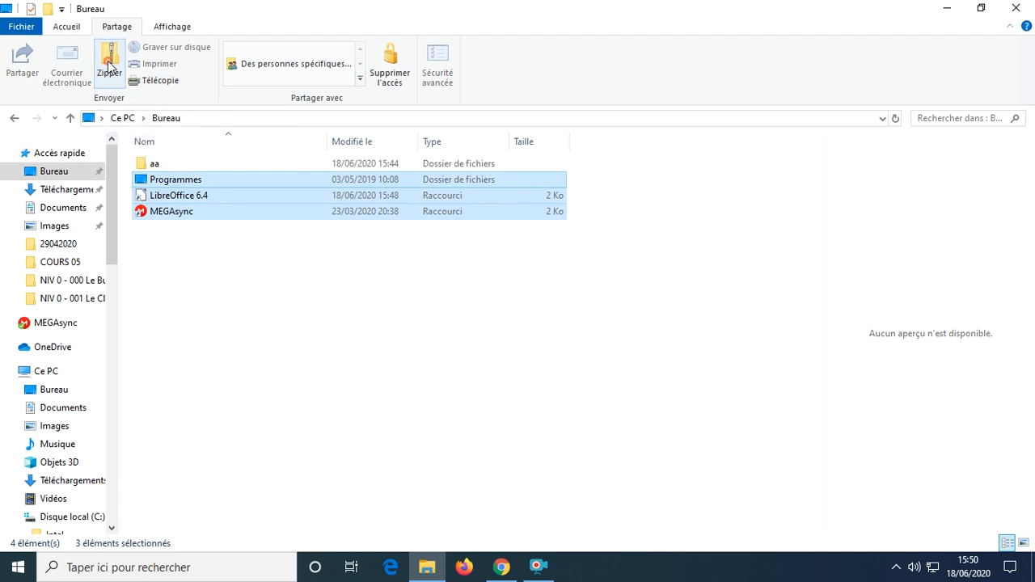
{"action": "key", "text": "Return"}
{"action": "left_click", "coordinate": [295, 313]}
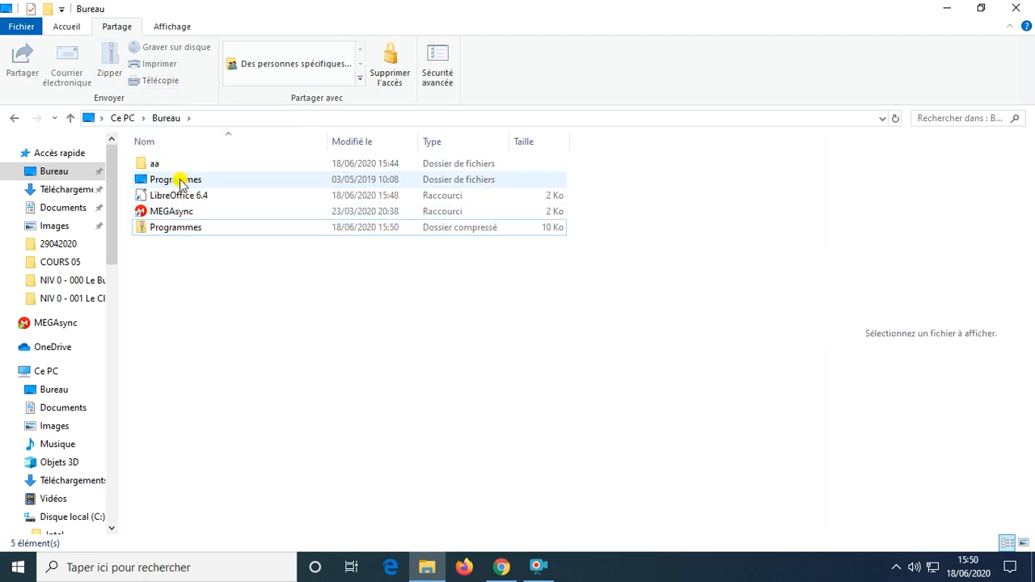
Step: Examine the contents of the compressed Programmes folder and its Programmes subfolder, and return to Bureau
{"action": "left_click", "coordinate": [187, 233]}
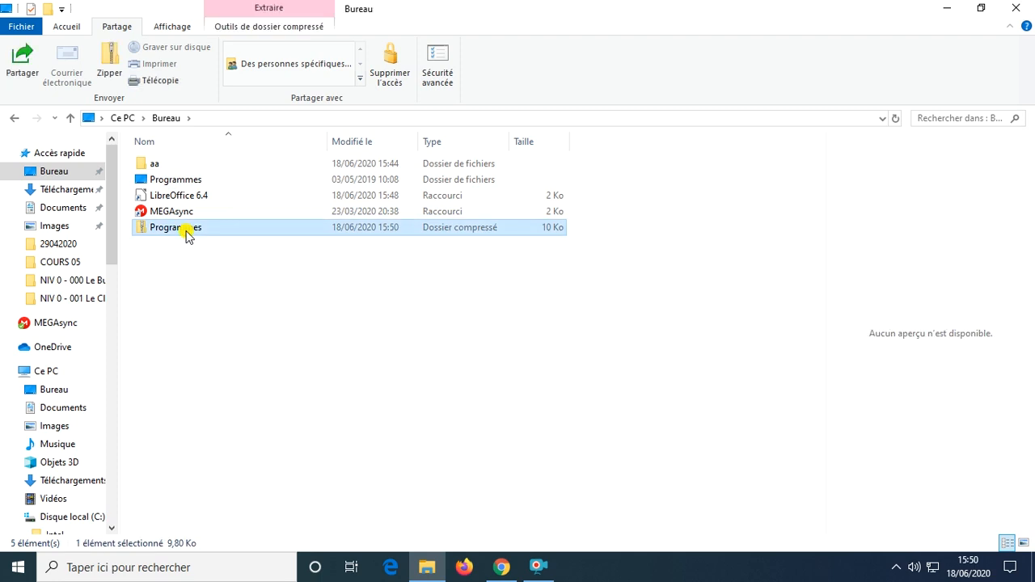
{"action": "left_click", "coordinate": [187, 233]}
{"action": "left_click", "coordinate": [215, 261]}
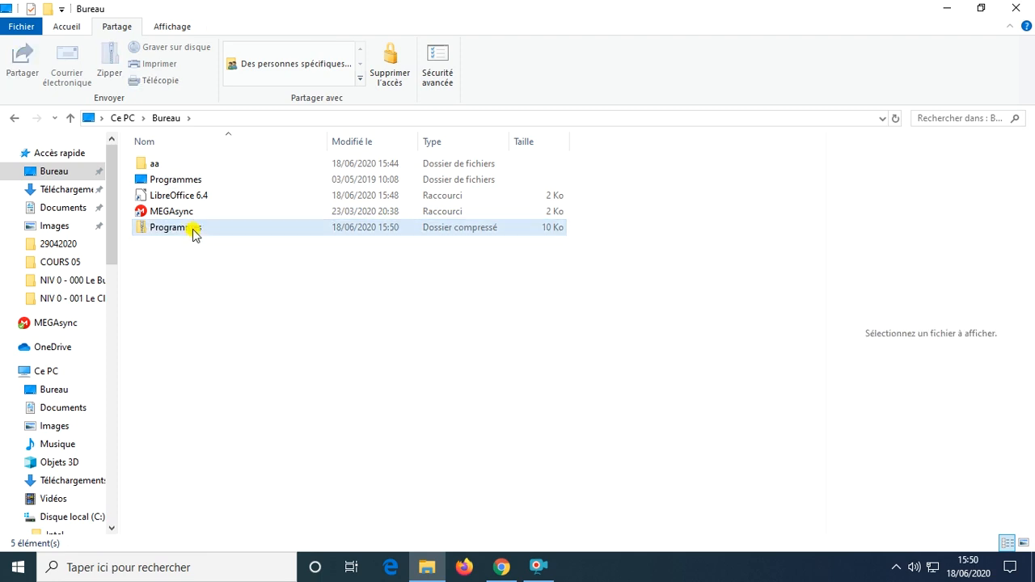
{"action": "double_click", "coordinate": [194, 232]}
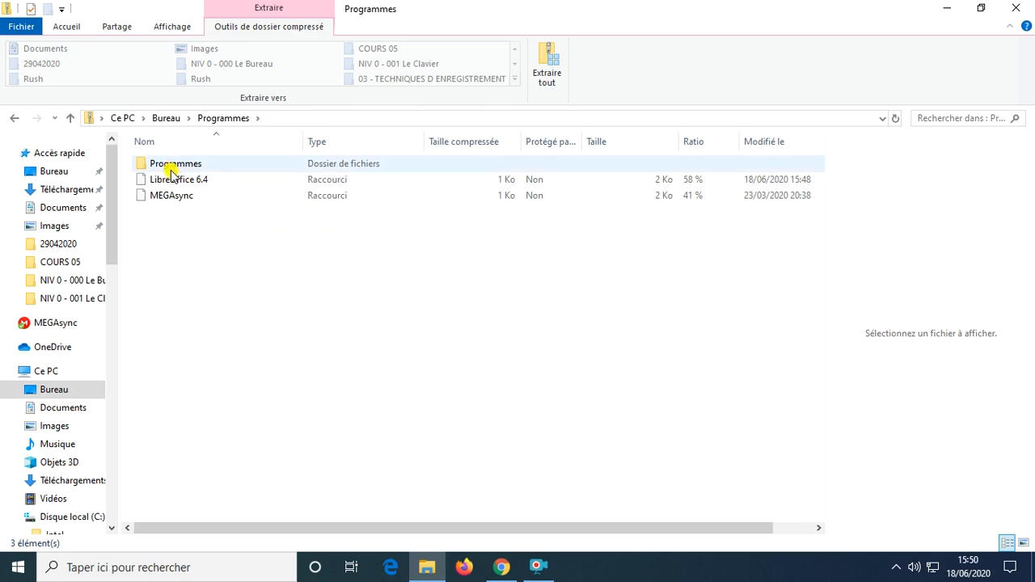
{"action": "left_click", "coordinate": [177, 165]}
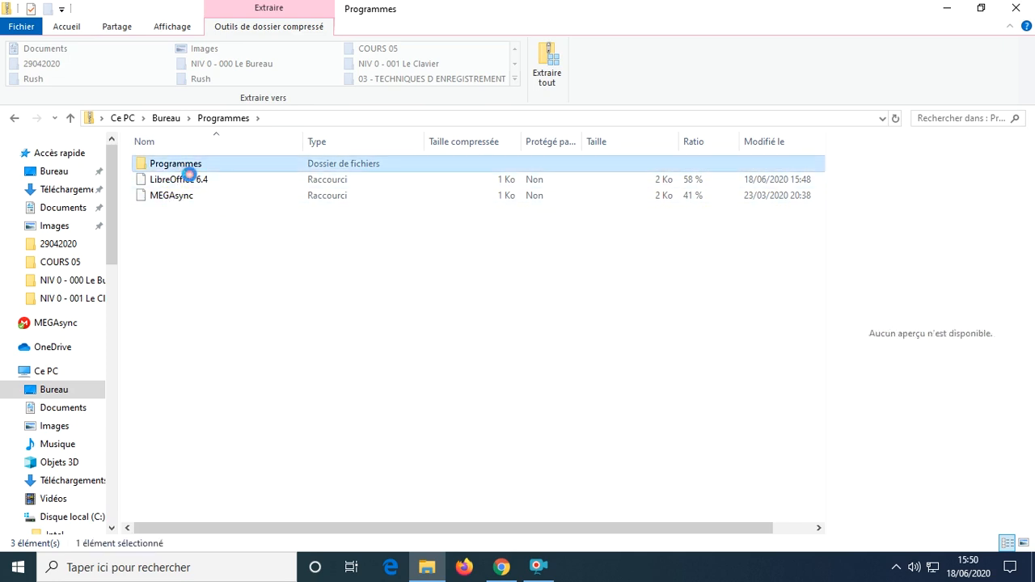
{"action": "double_click", "coordinate": [185, 171]}
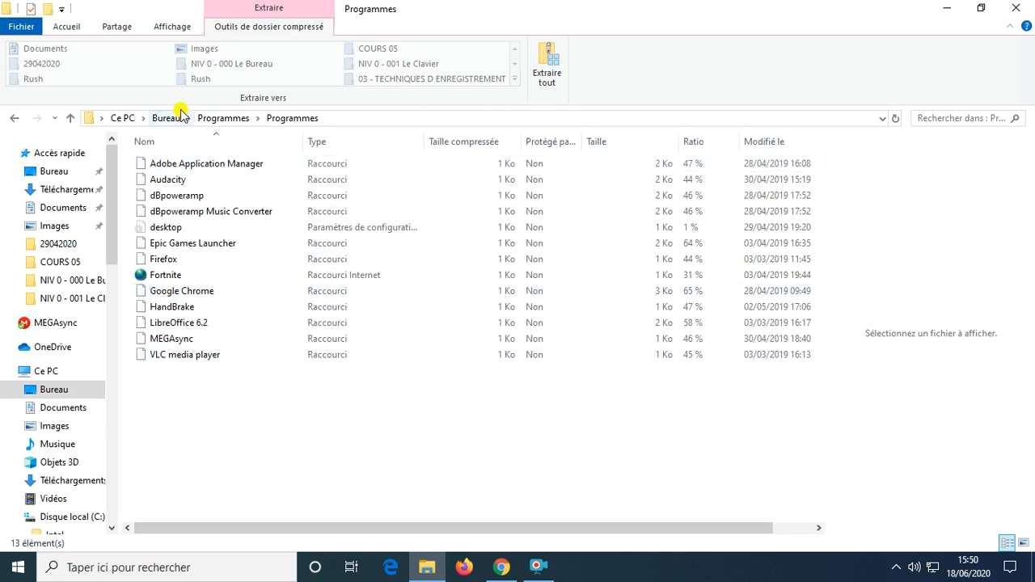
{"action": "left_click", "coordinate": [219, 119]}
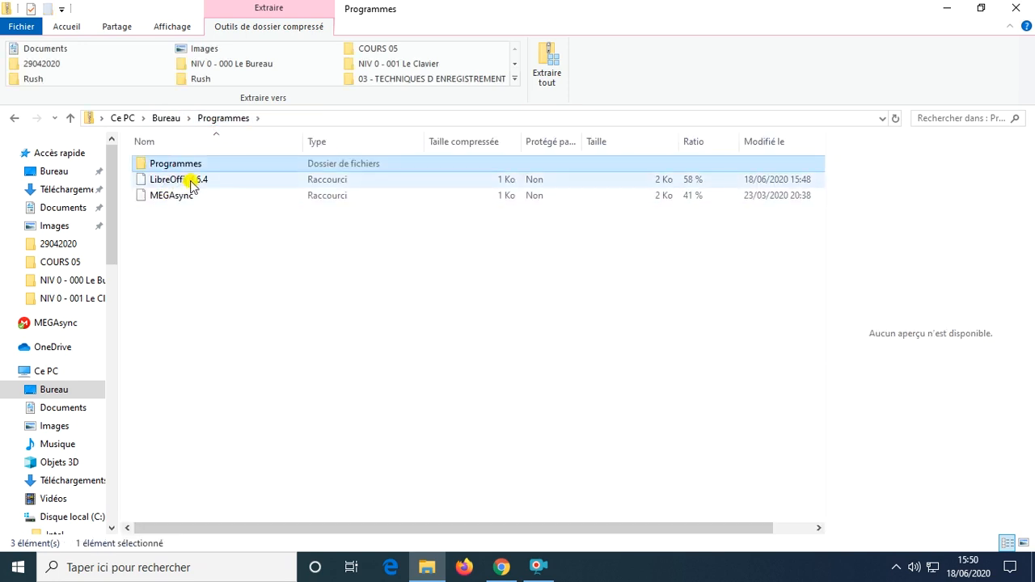
{"action": "left_click", "coordinate": [169, 119]}
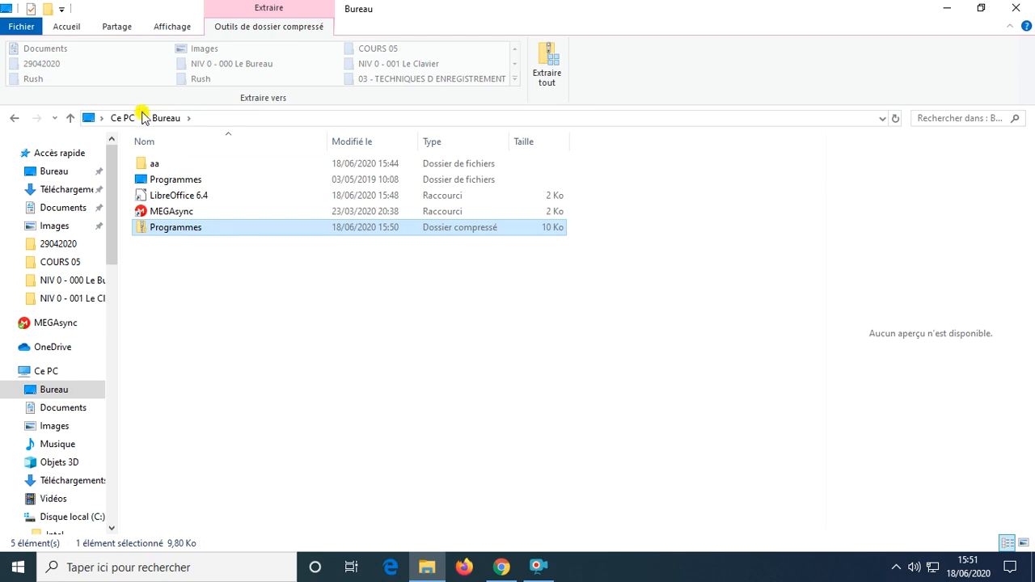
Step: View the Partage commands available for the compressed Programmes folder and clear the selection
{"action": "left_click", "coordinate": [243, 358]}
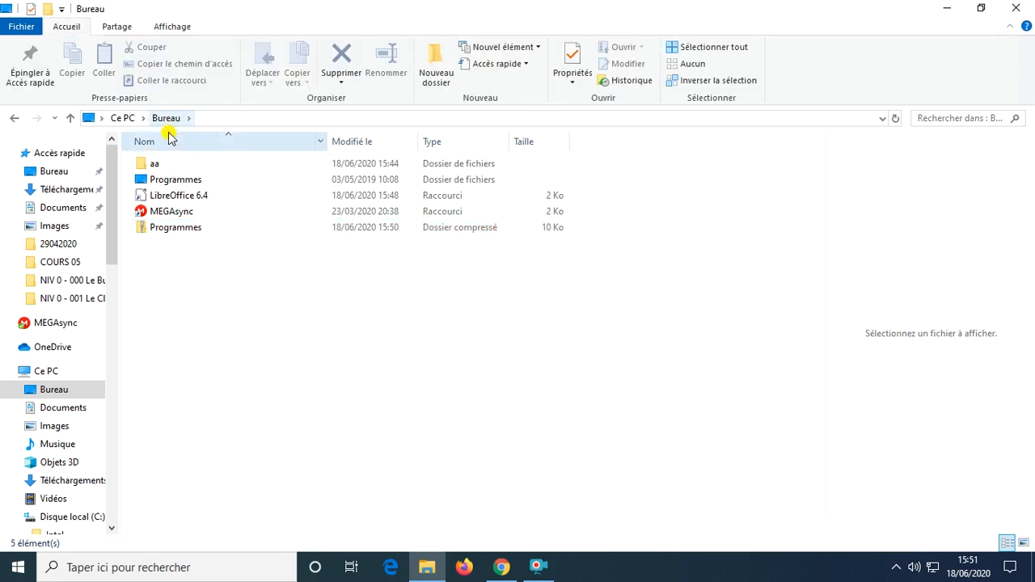
{"action": "left_click", "coordinate": [117, 26]}
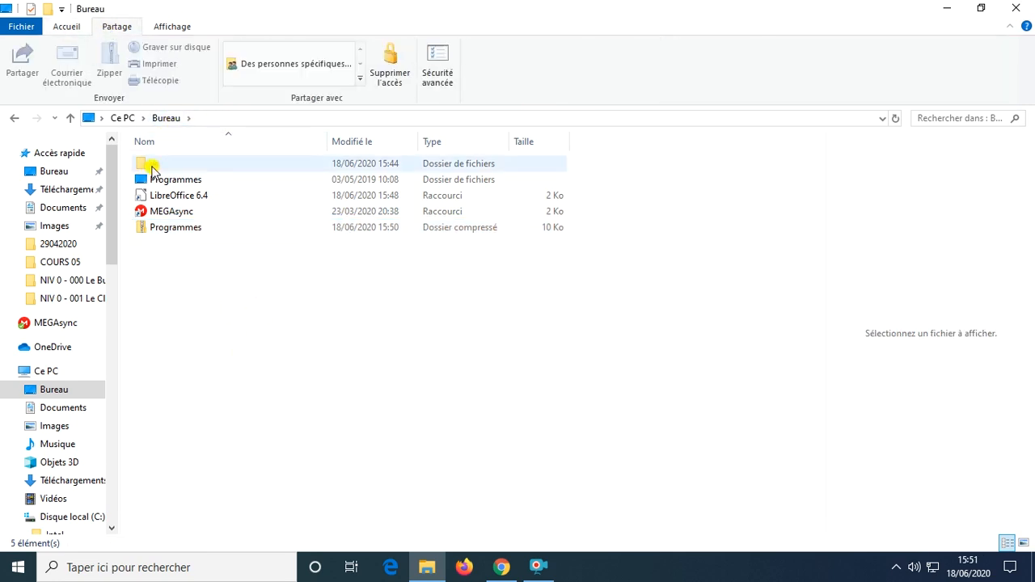
{"action": "left_click", "coordinate": [166, 230]}
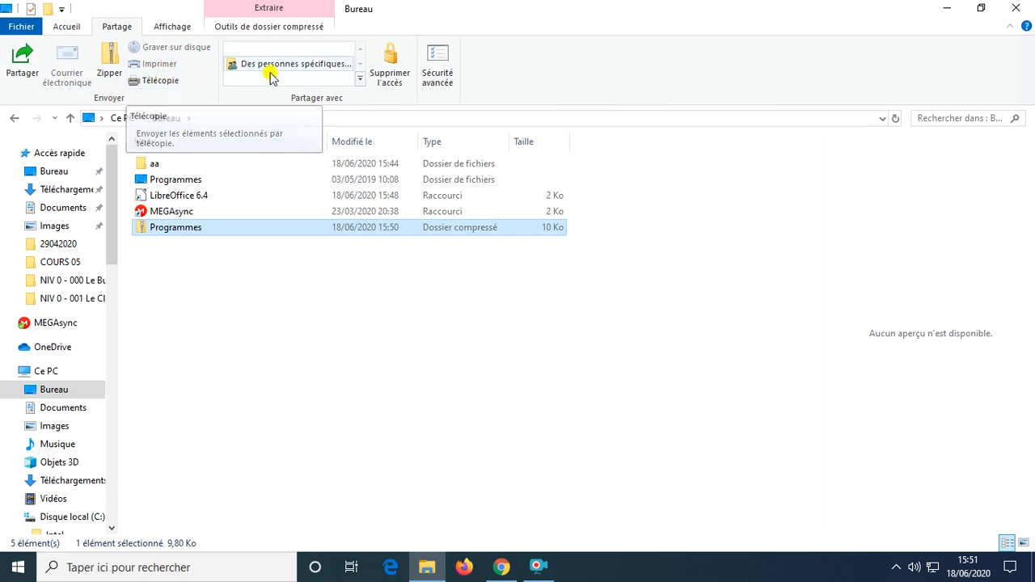
{"action": "left_click", "coordinate": [262, 294]}
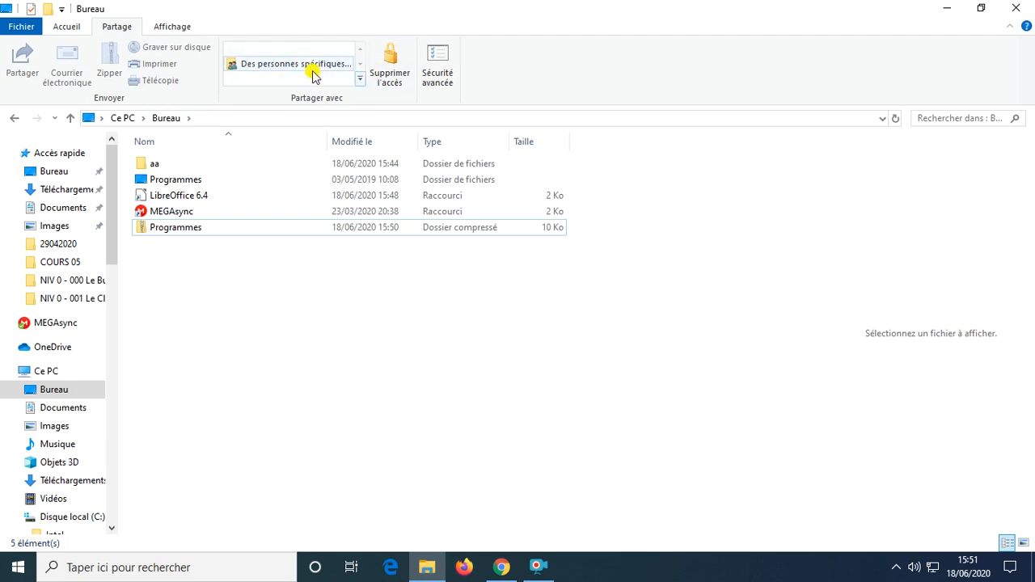
Step: Inspect the Autorisations, Audit and Accès effectif pages of Bureau's advanced security settings, and close them without changes
{"action": "left_click", "coordinate": [435, 66]}
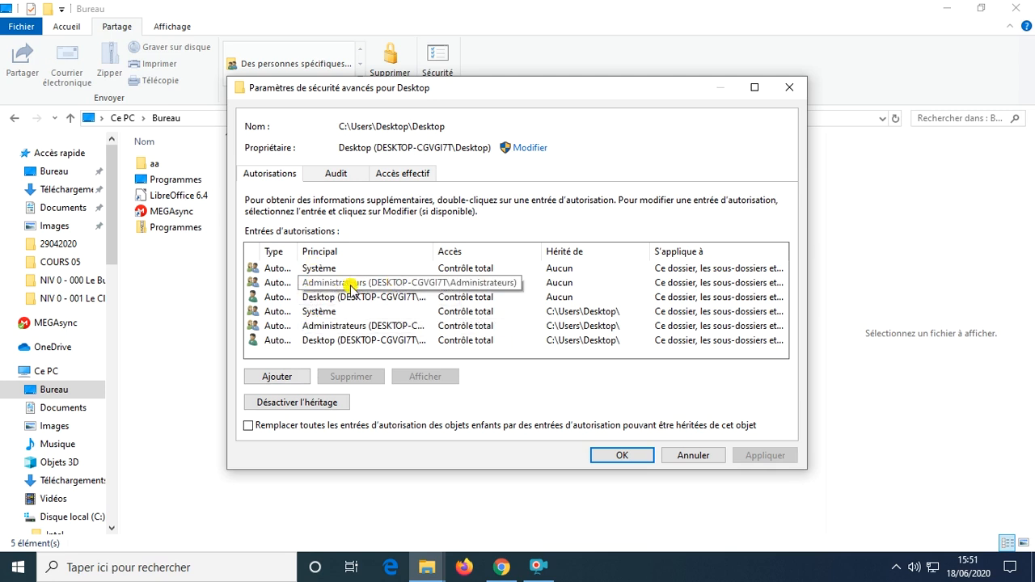
{"action": "left_click", "coordinate": [34, 579]}
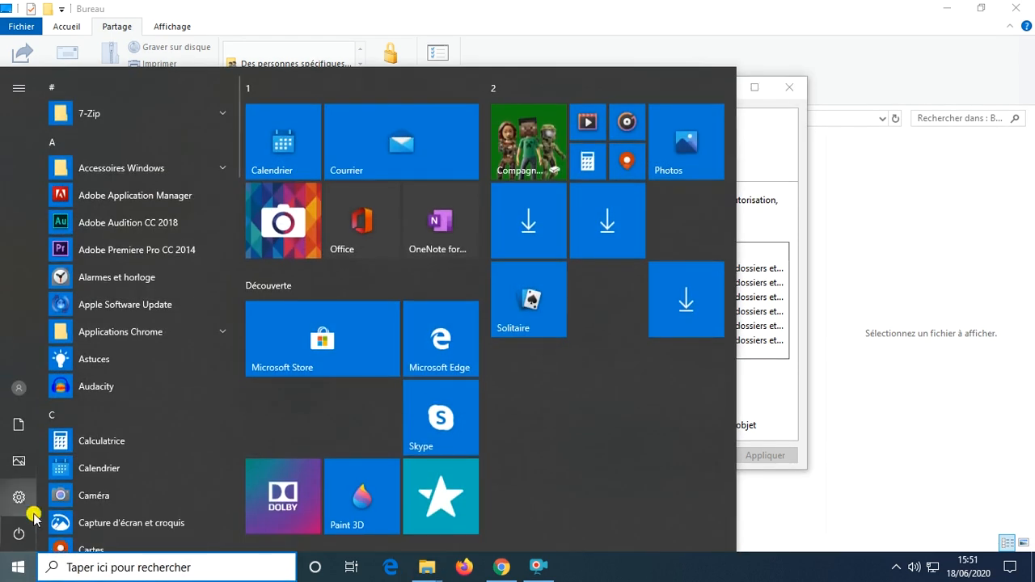
{"action": "left_click", "coordinate": [853, 374]}
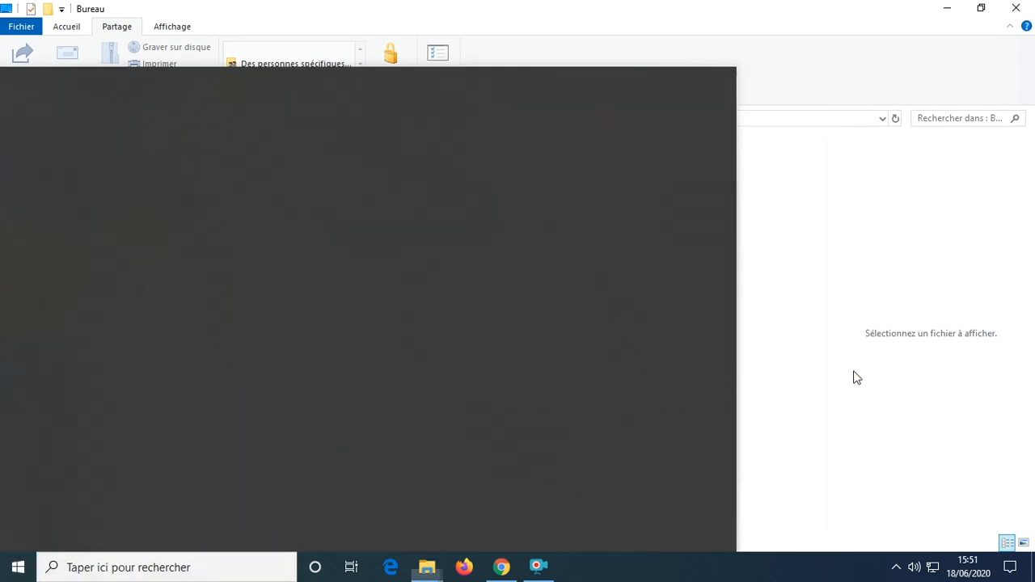
{"action": "mouse_move", "coordinate": [427, 568]}
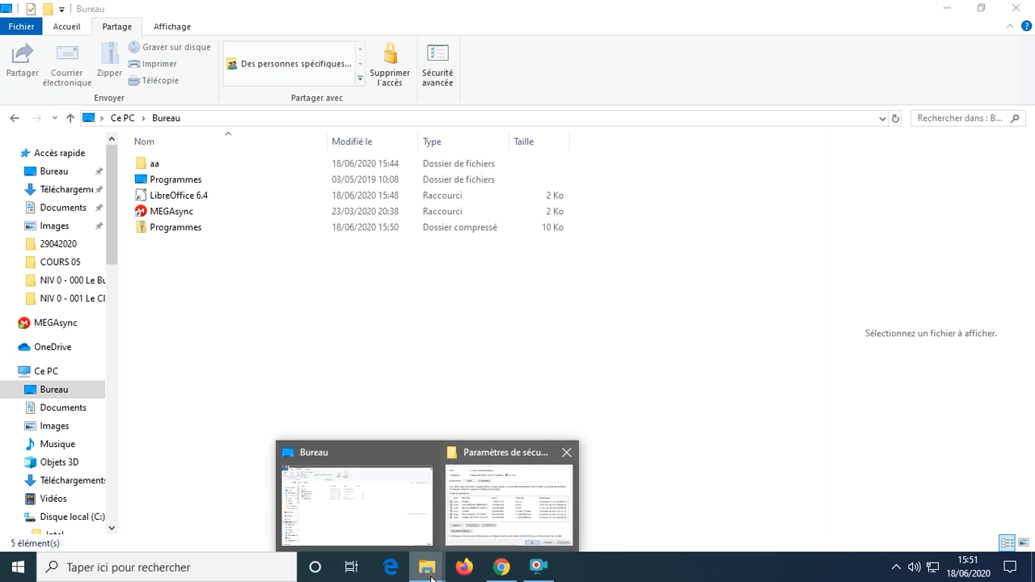
{"action": "left_click", "coordinate": [508, 517]}
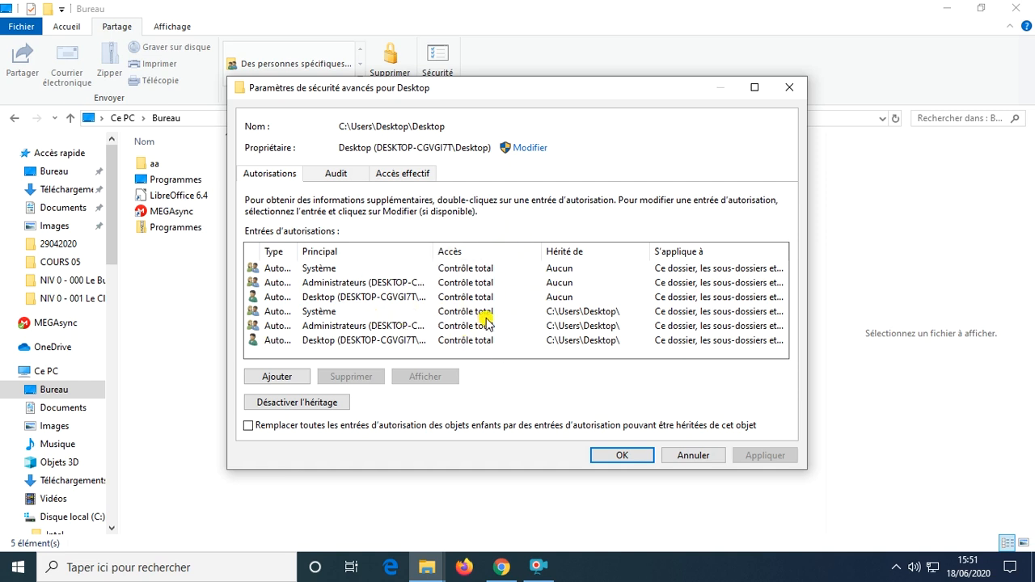
{"action": "left_click", "coordinate": [344, 176]}
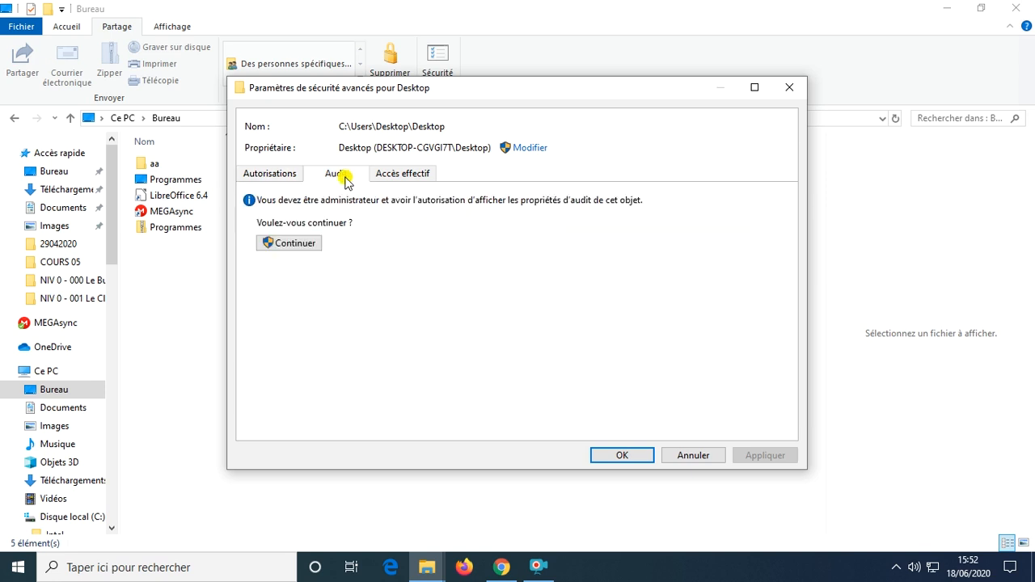
{"action": "left_click", "coordinate": [394, 173]}
{"action": "left_click", "coordinate": [686, 459]}
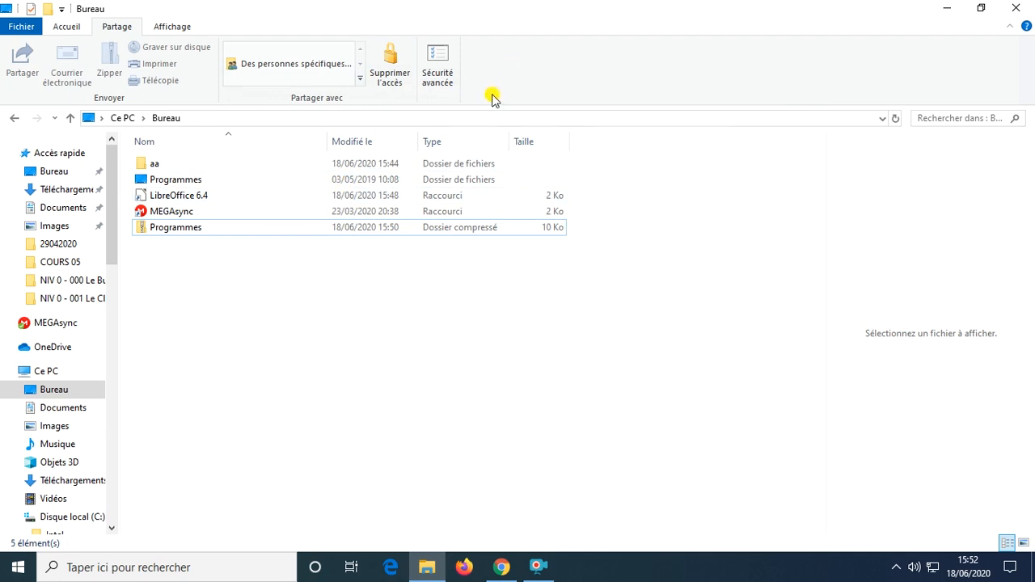
Step: Hide the navigation pane using the Affichage options and show it again
{"action": "left_click", "coordinate": [172, 26]}
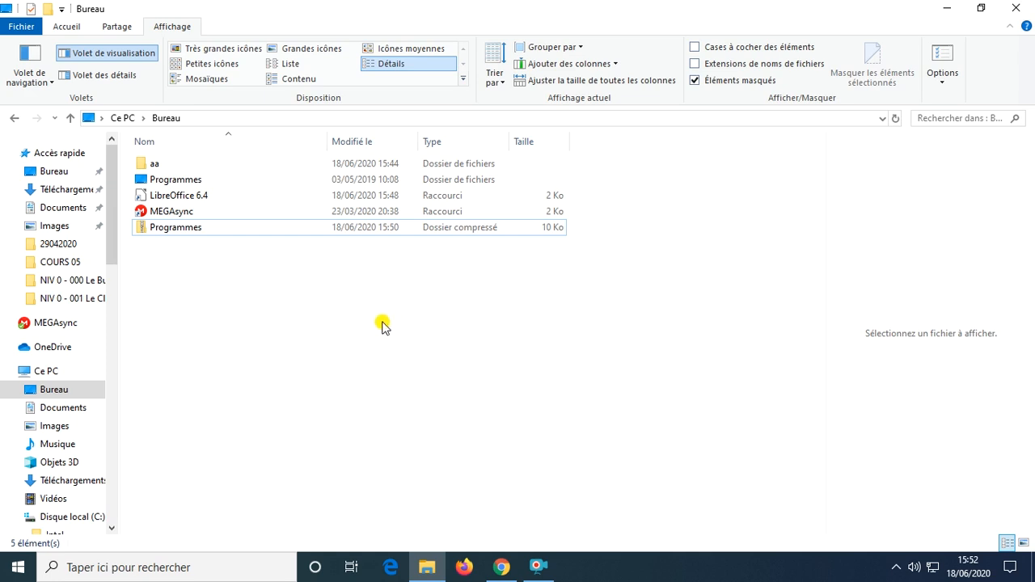
{"action": "left_click", "coordinate": [17, 60]}
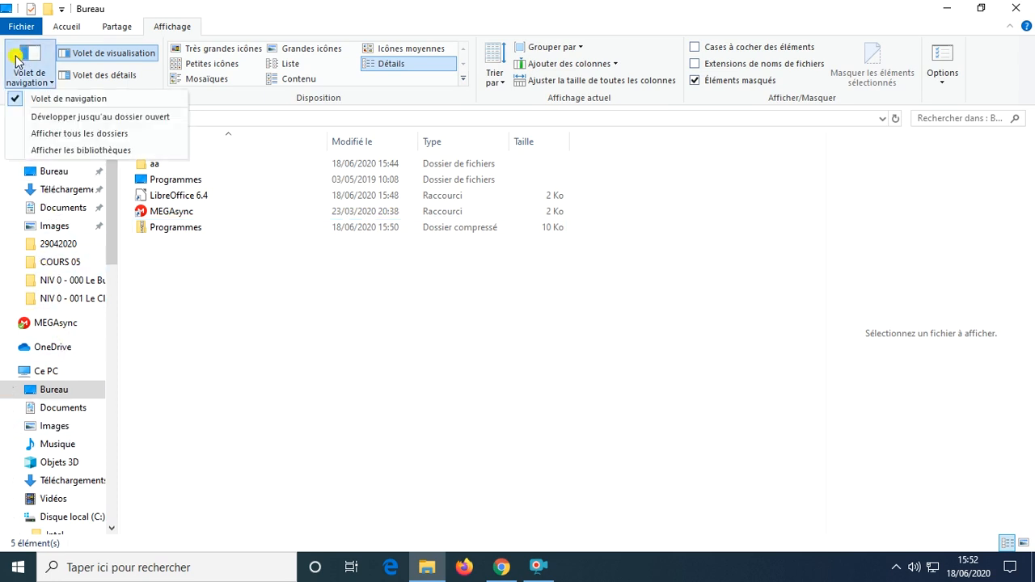
{"action": "left_click", "coordinate": [15, 103]}
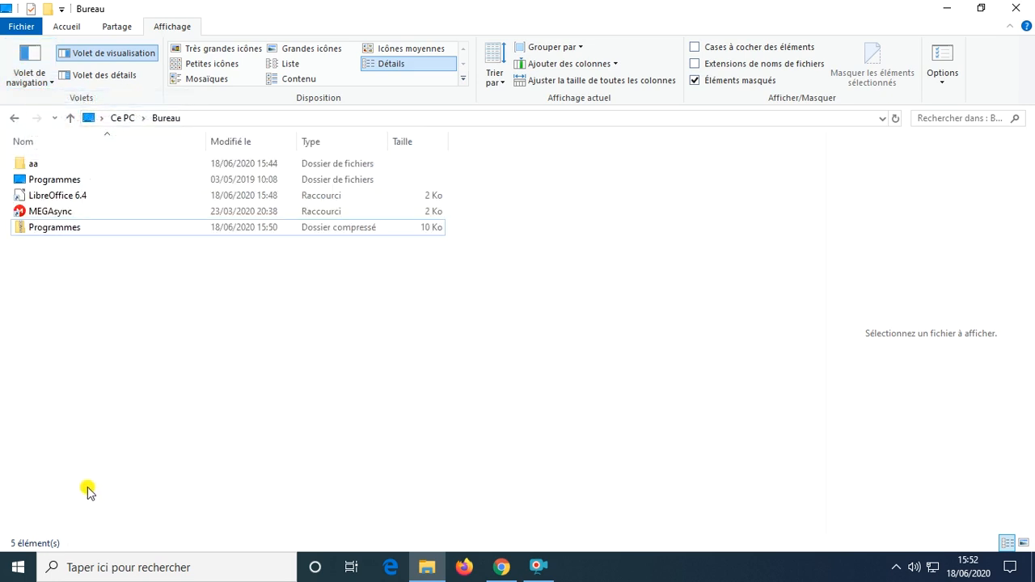
{"action": "left_click", "coordinate": [22, 69]}
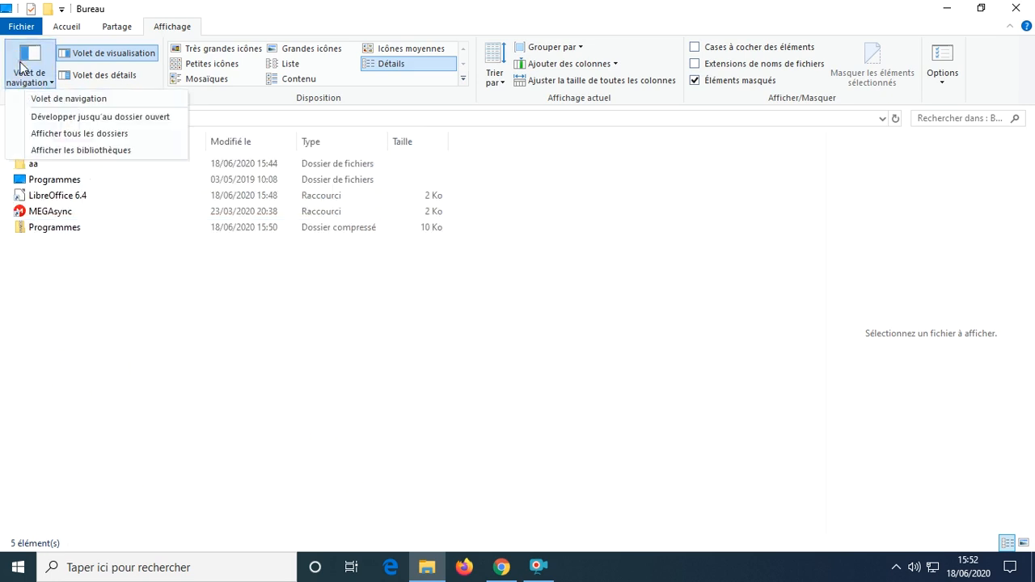
{"action": "left_click", "coordinate": [19, 99]}
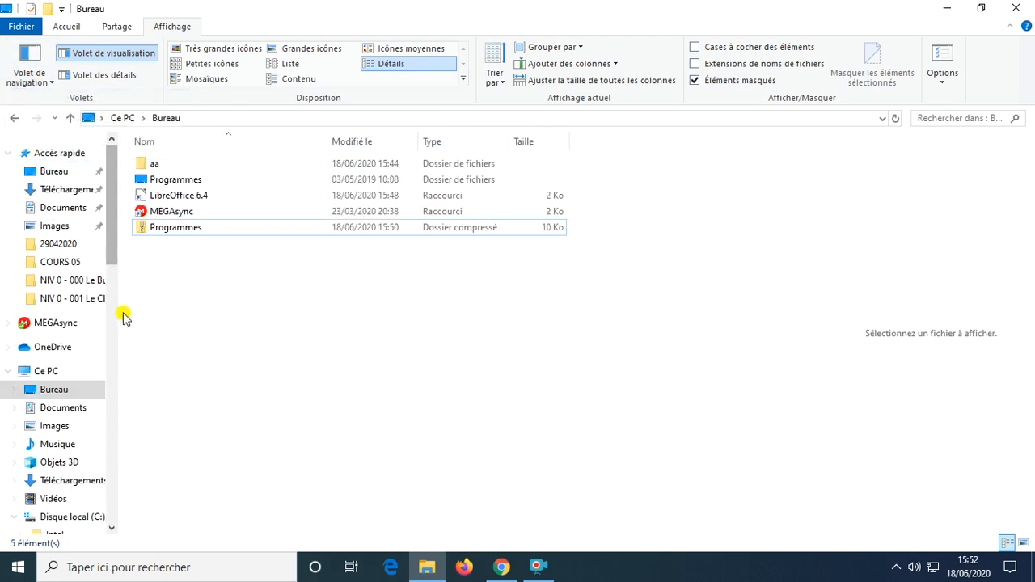
Step: In the aa folder, turn on Développer jusqu'au dossier ouvert for the navigation pane and turn it off again
{"action": "left_click", "coordinate": [42, 82]}
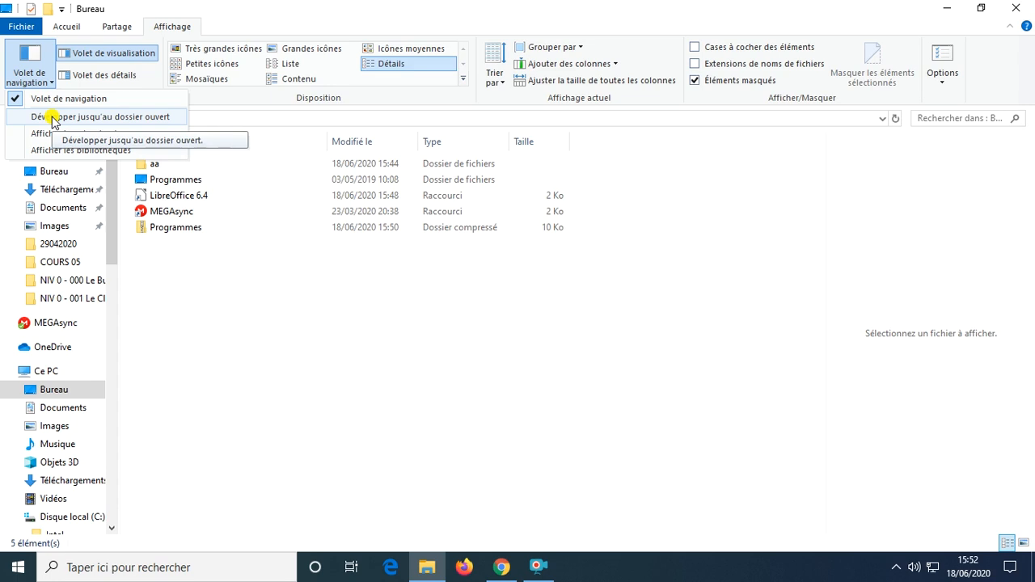
{"action": "left_click", "coordinate": [277, 304]}
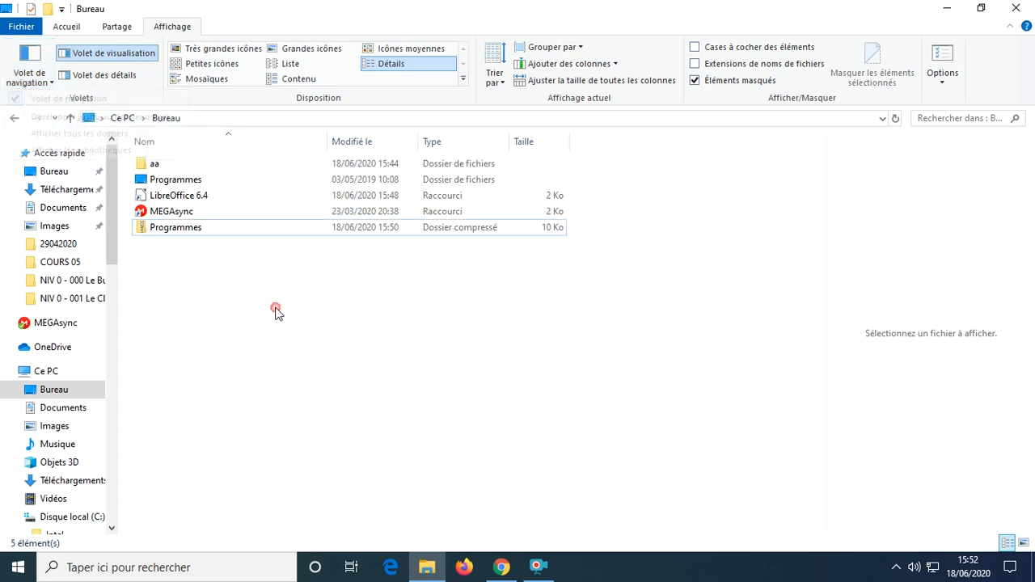
{"action": "double_click", "coordinate": [152, 164]}
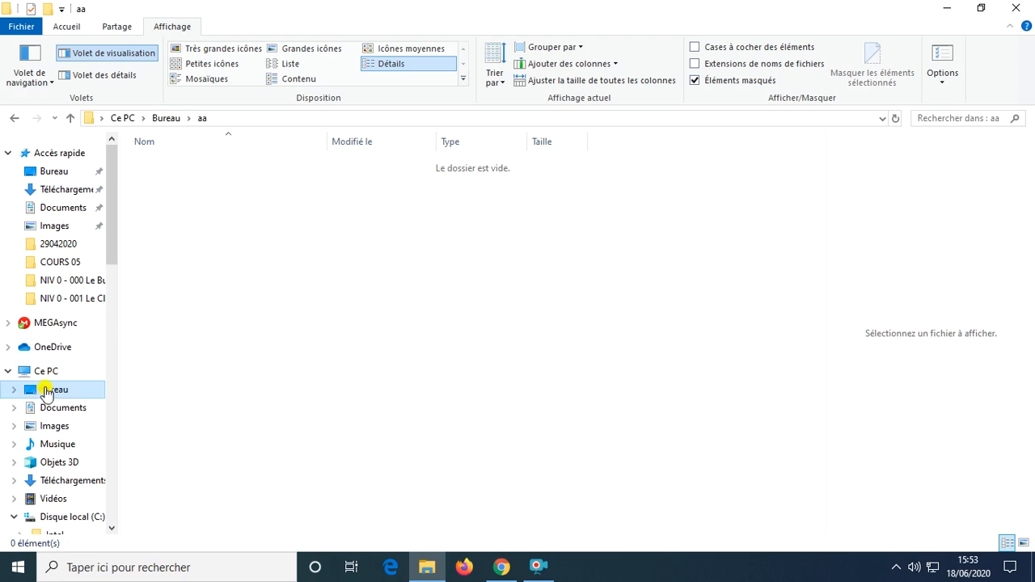
{"action": "left_click", "coordinate": [30, 84]}
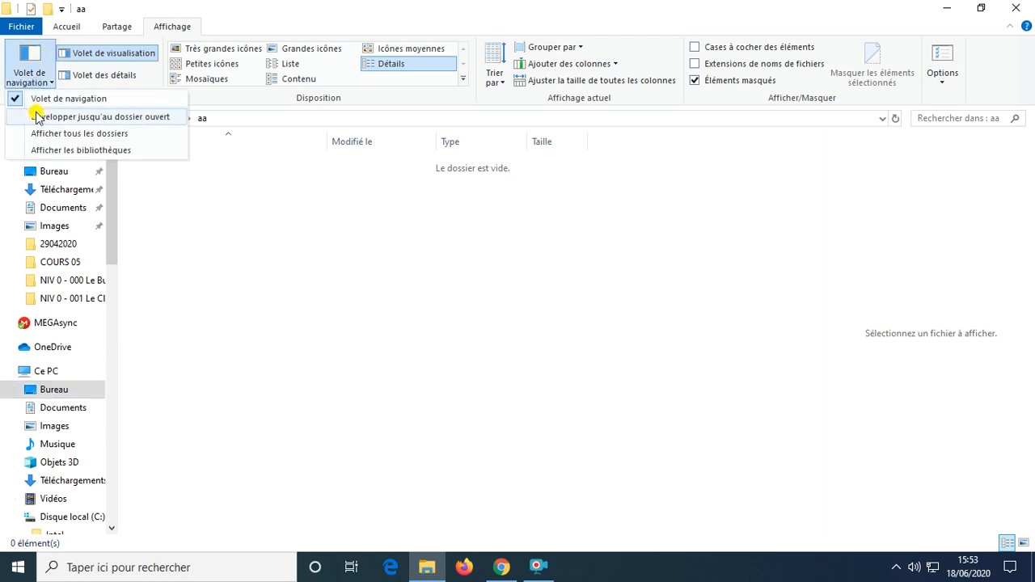
{"action": "left_click", "coordinate": [36, 120]}
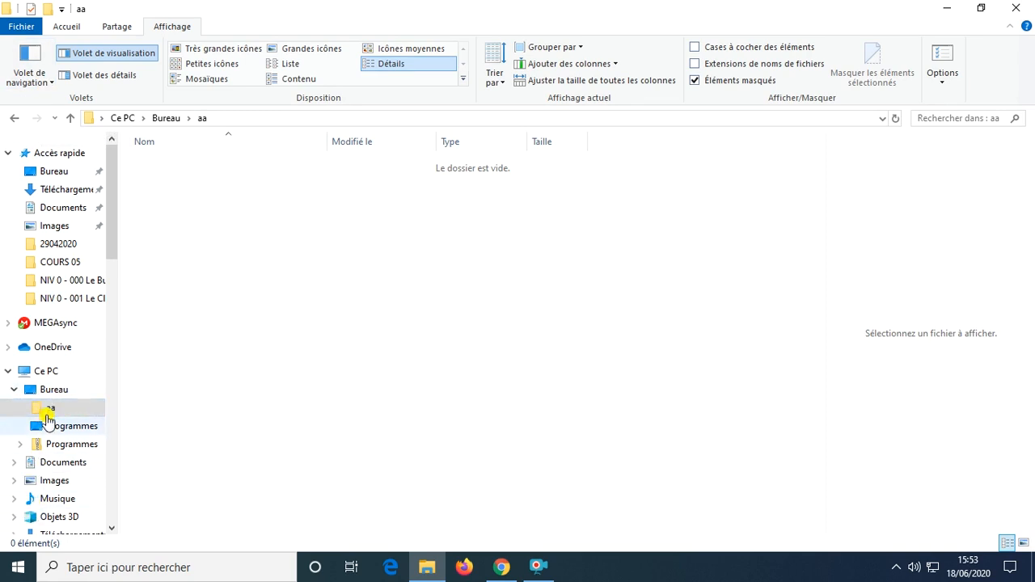
{"action": "left_click", "coordinate": [42, 410]}
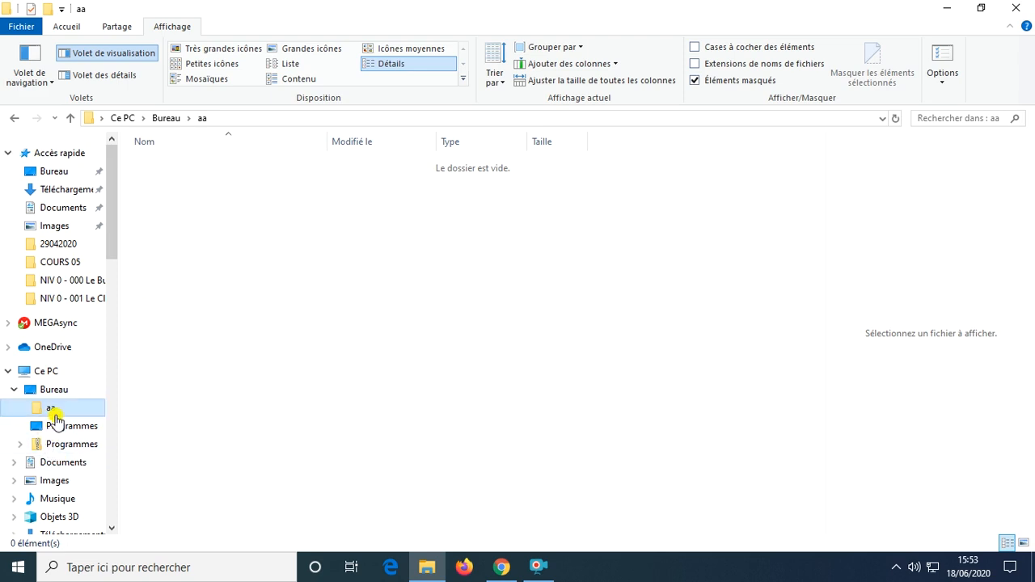
{"action": "left_click", "coordinate": [20, 74]}
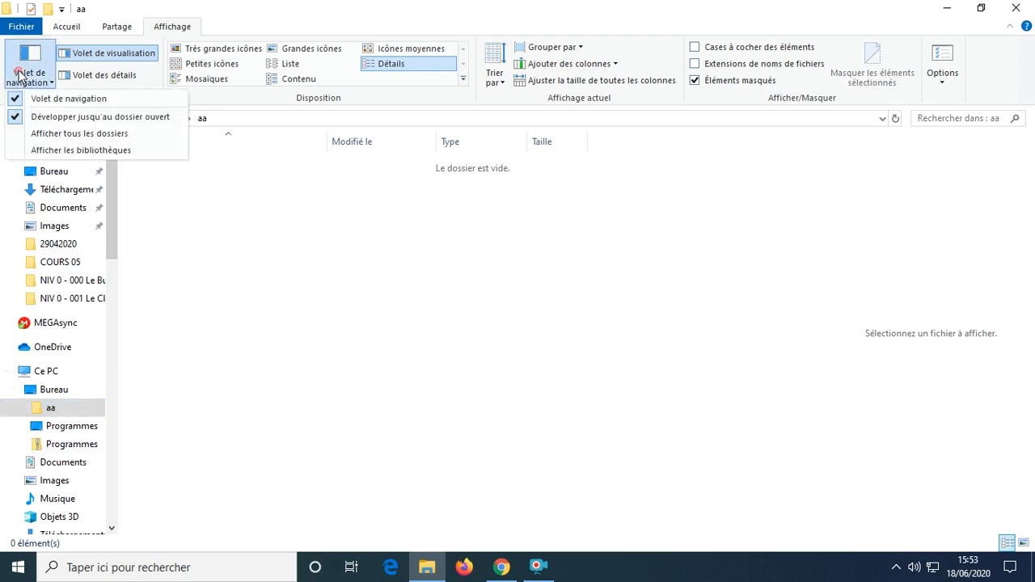
{"action": "left_click", "coordinate": [25, 119]}
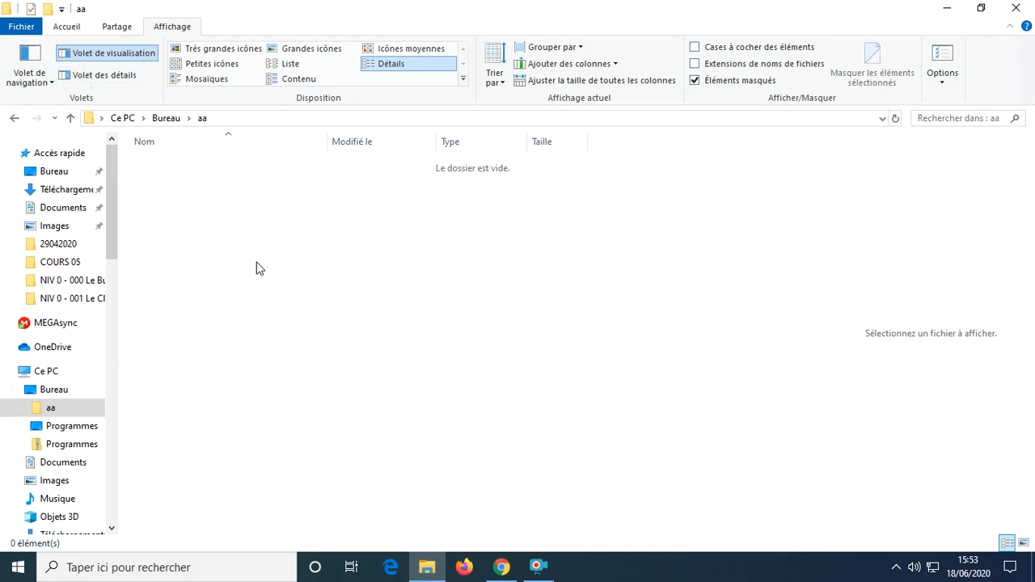
Step: Use the preview pane to check Programmes and LibreOffice 6.4 in Bureau and the CLAVIER AZERTY picture in Images
{"action": "left_click", "coordinate": [95, 54]}
{"action": "left_click", "coordinate": [95, 53]}
{"action": "left_click", "coordinate": [180, 119]}
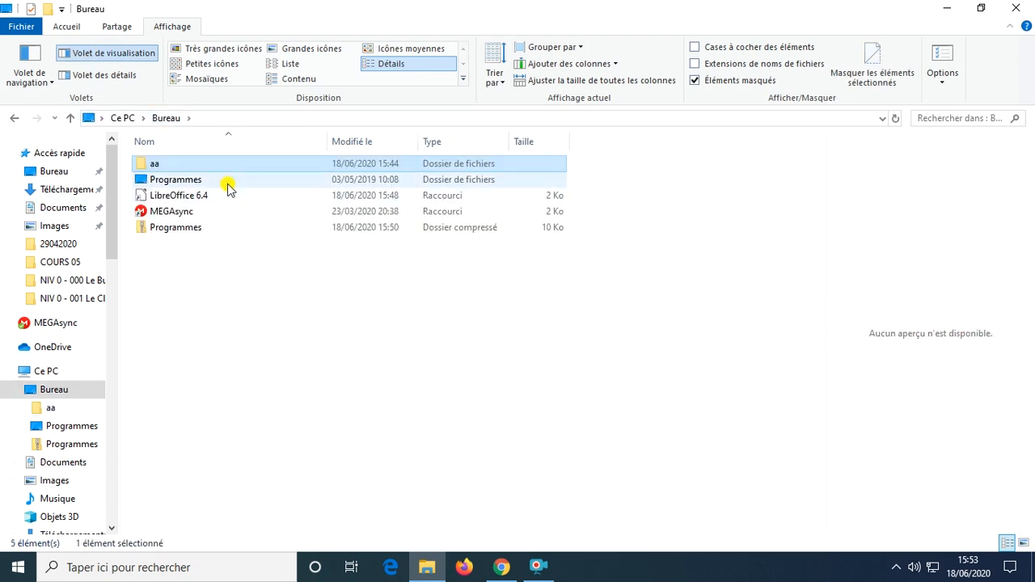
{"action": "left_click", "coordinate": [229, 187]}
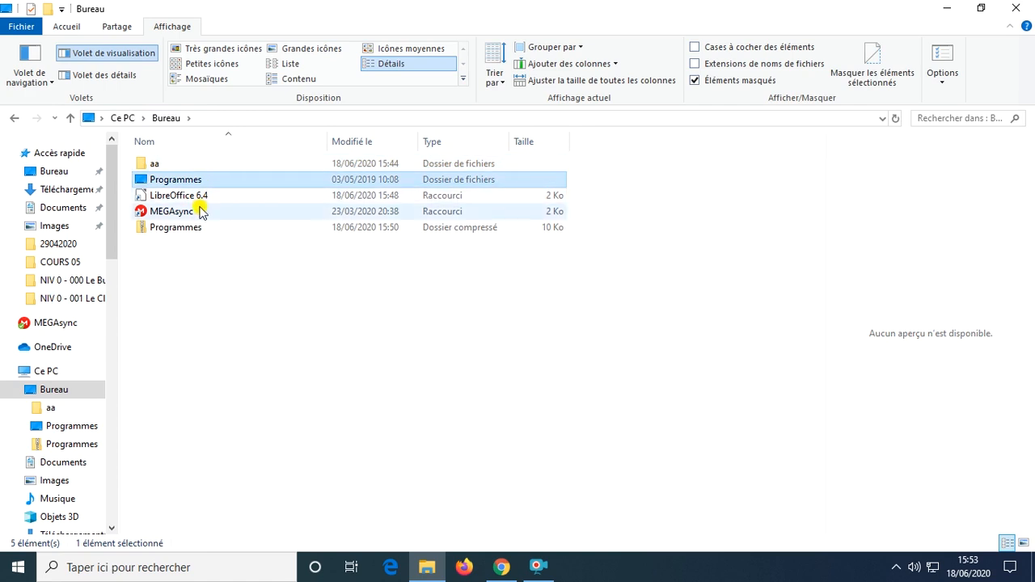
{"action": "left_click", "coordinate": [203, 199]}
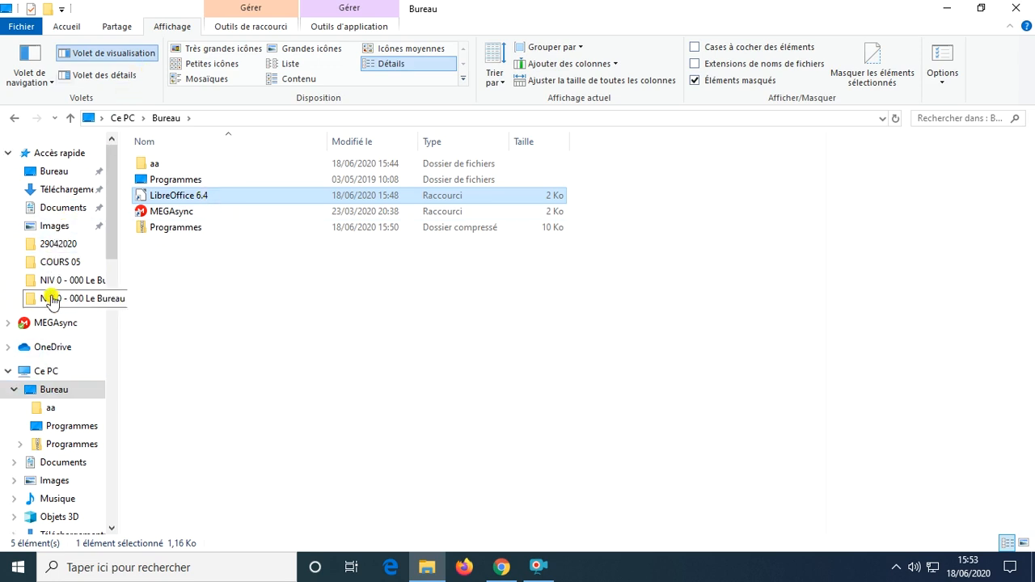
{"action": "left_click", "coordinate": [55, 482]}
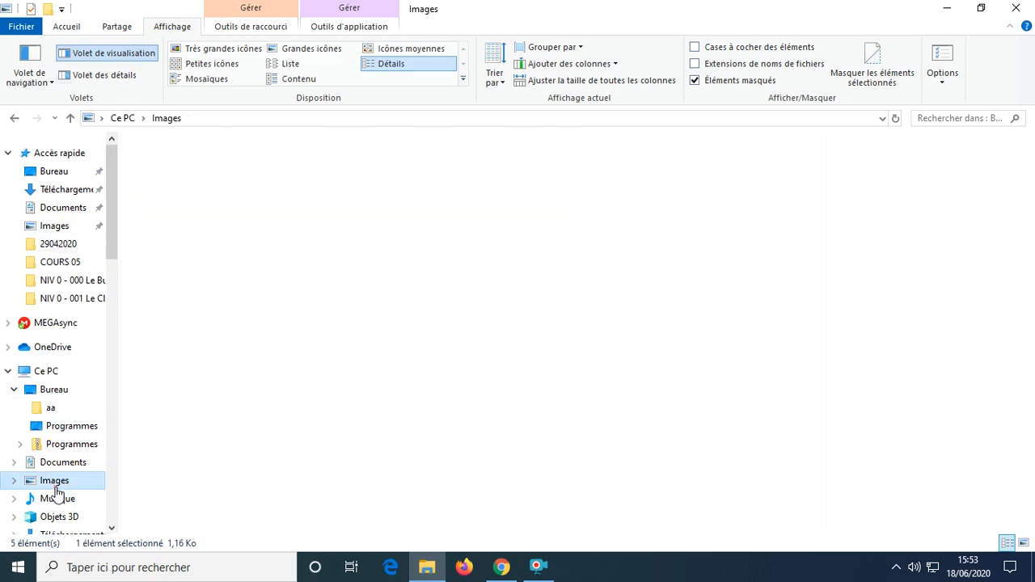
{"action": "left_click", "coordinate": [332, 198]}
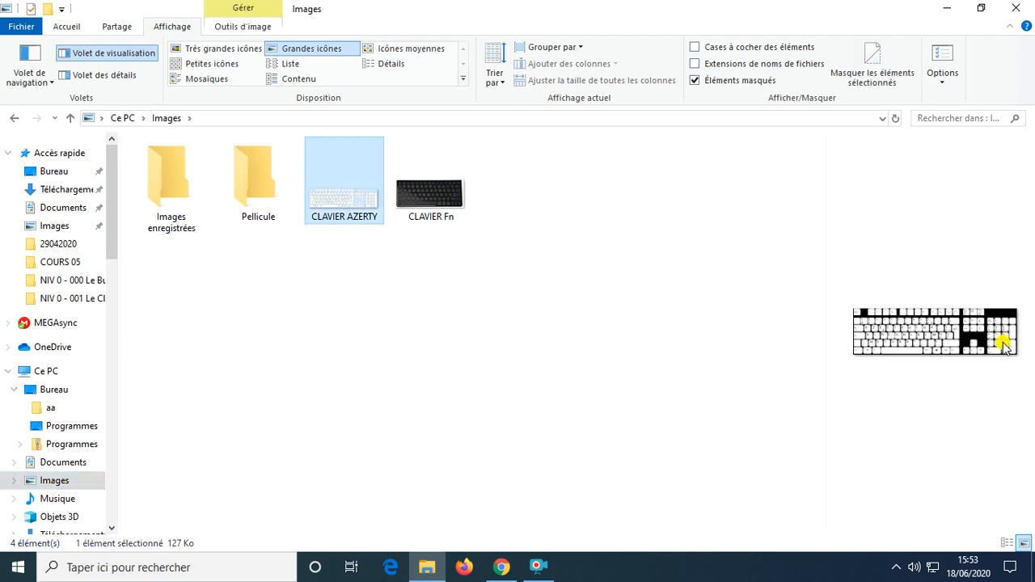
Step: View the file information of CLAVIER Fn and CLAVIER AZERTY in the details pane, and restore the preview pane
{"action": "left_click", "coordinate": [93, 74]}
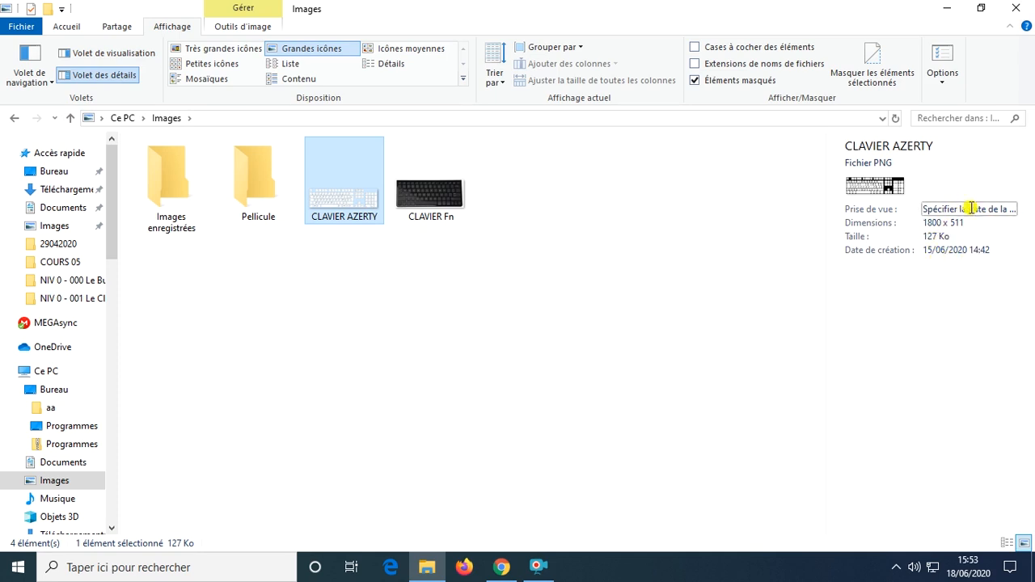
{"action": "left_click", "coordinate": [447, 198]}
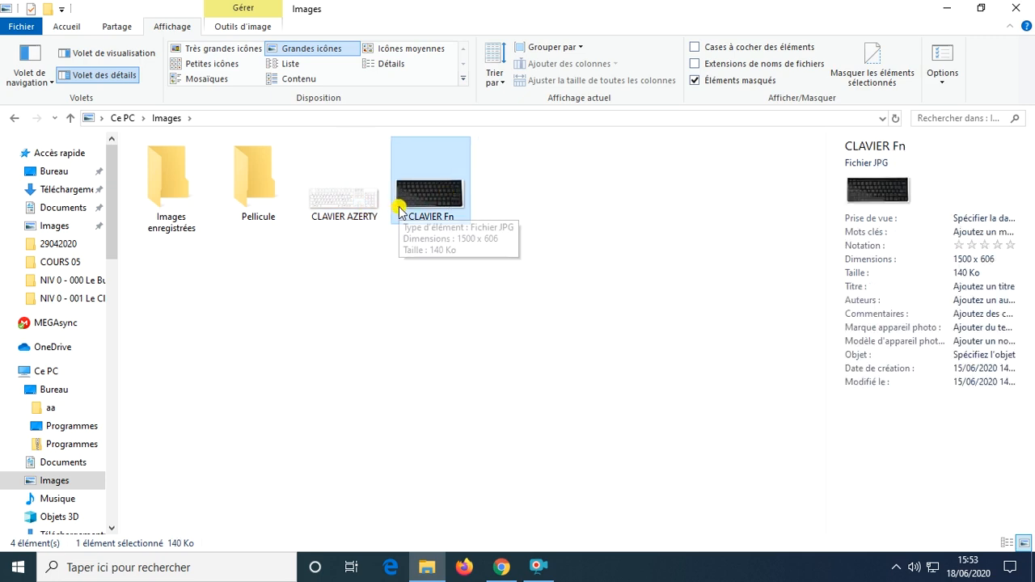
{"action": "left_click", "coordinate": [350, 204]}
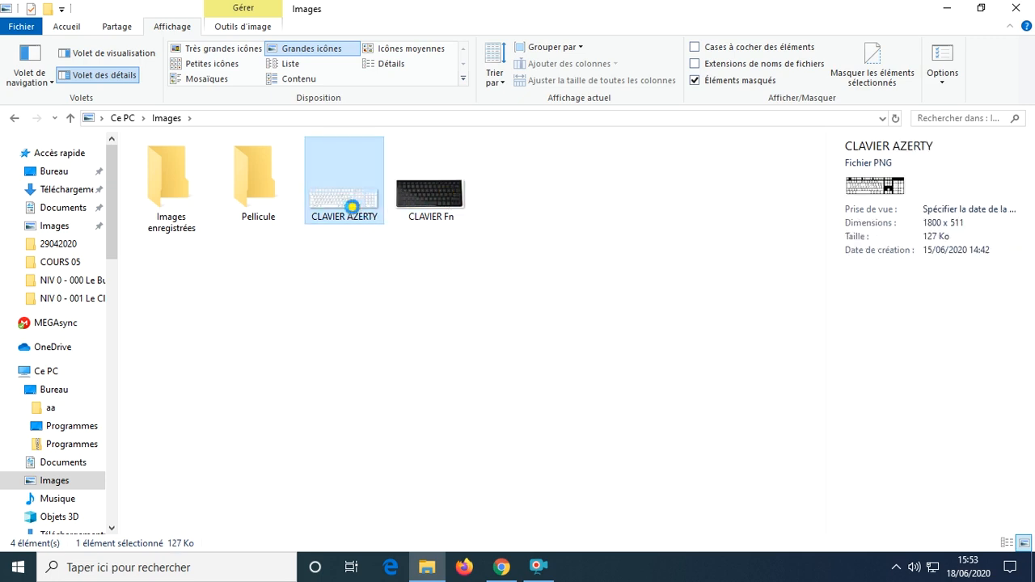
{"action": "left_click", "coordinate": [110, 53]}
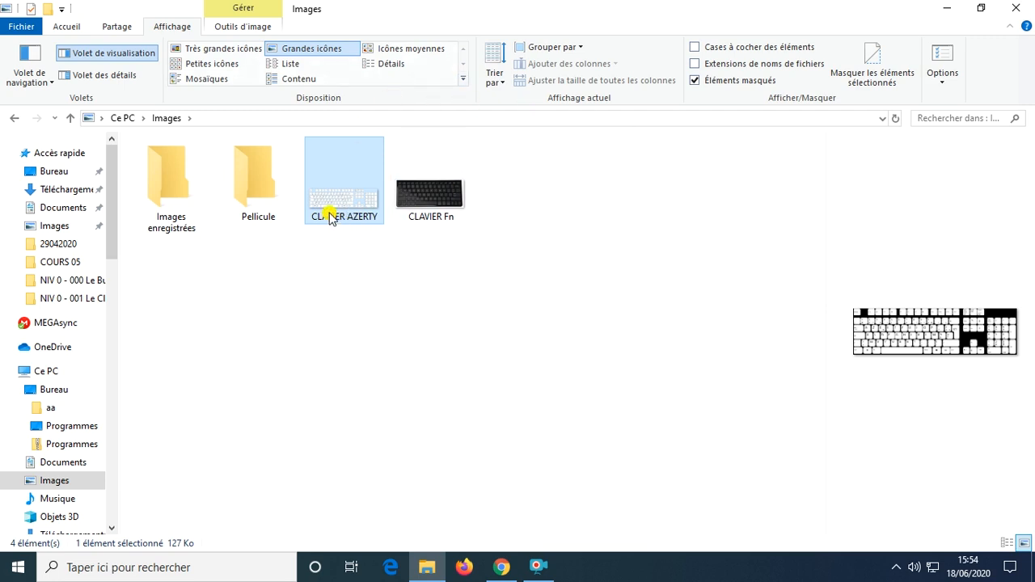
Step: Add the Année column to Bureau's file list from the full list of available details
{"action": "left_click", "coordinate": [37, 172]}
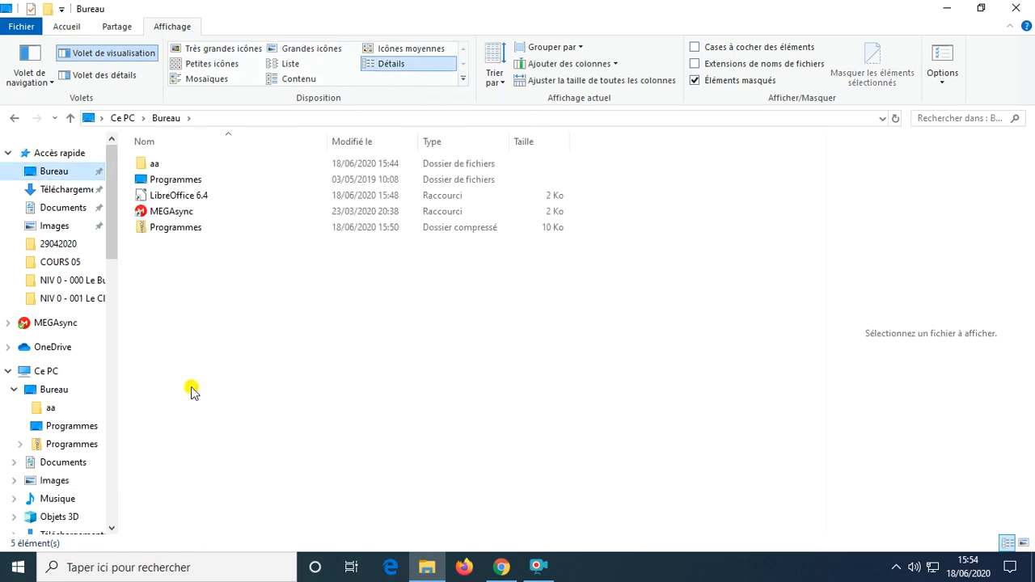
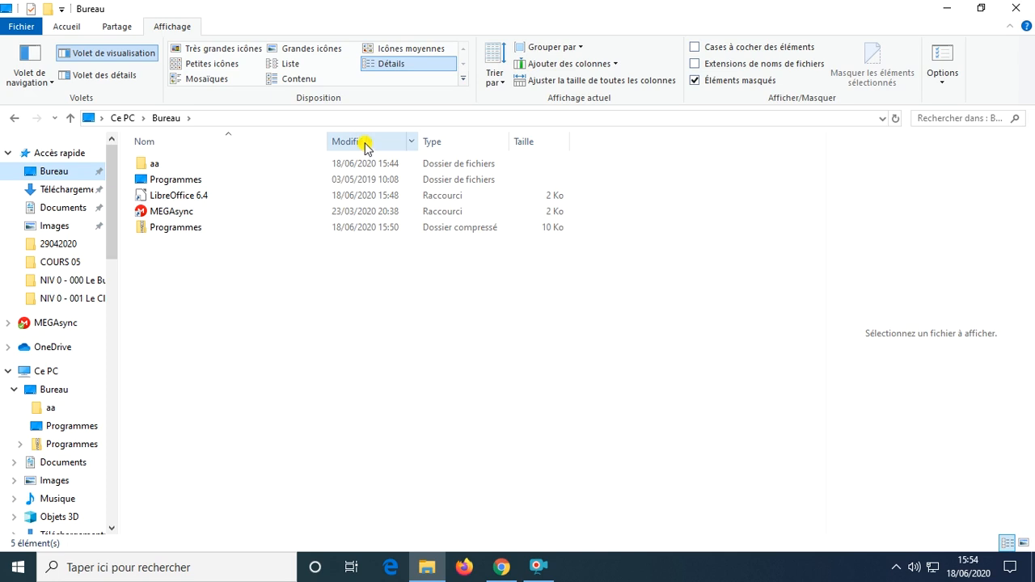
{"action": "right_click", "coordinate": [375, 137]}
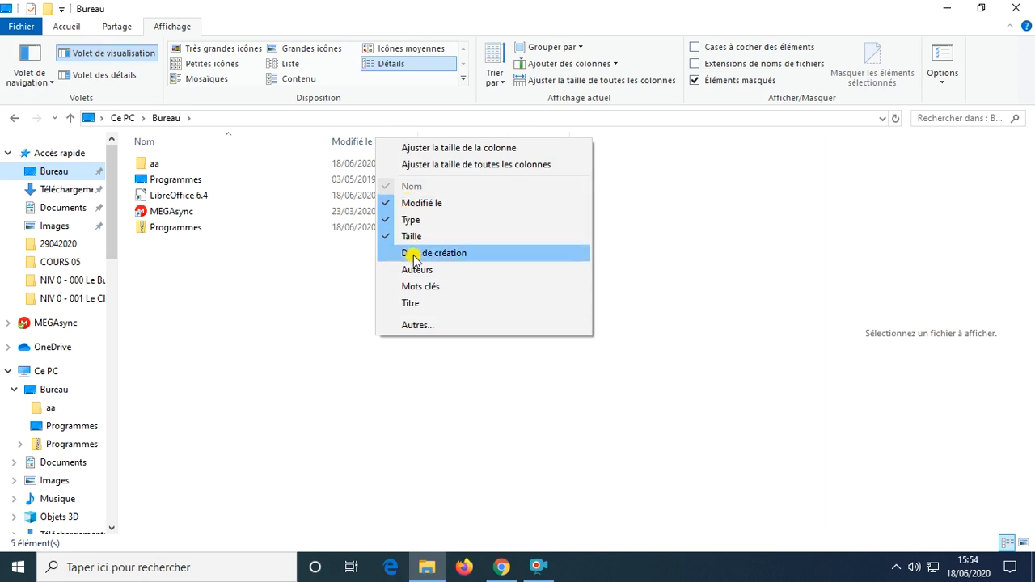
{"action": "left_click", "coordinate": [427, 325]}
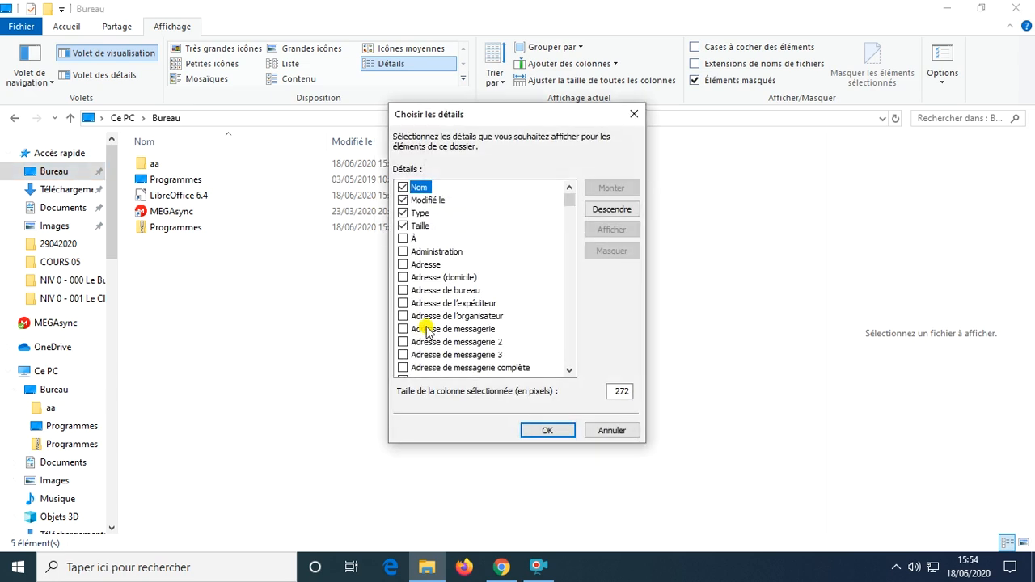
{"action": "scroll", "coordinate": [427, 330], "scroll_direction": "down", "scroll_amount": 6}
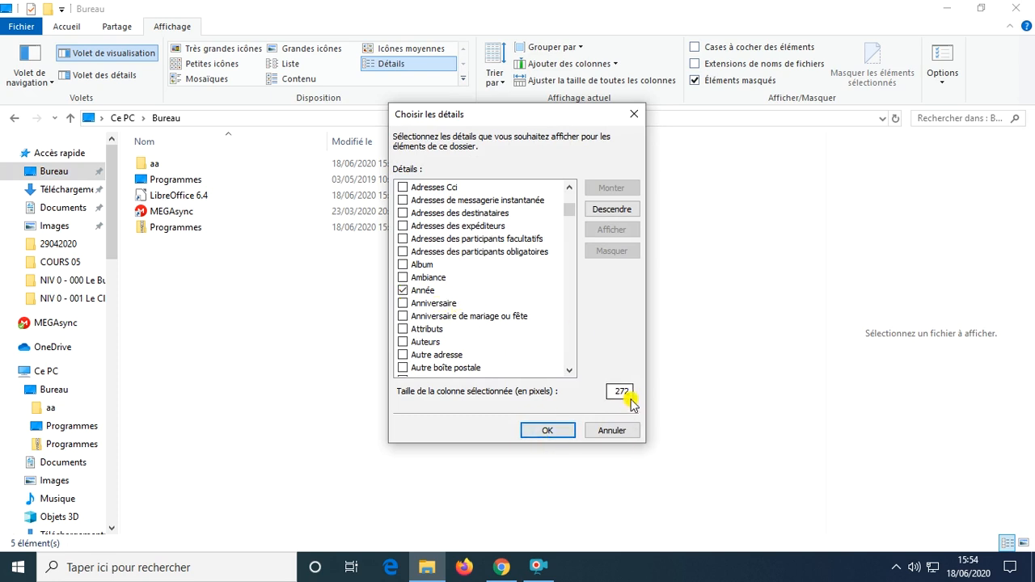
{"action": "scroll", "coordinate": [522, 300], "scroll_direction": "down", "scroll_amount": 20}
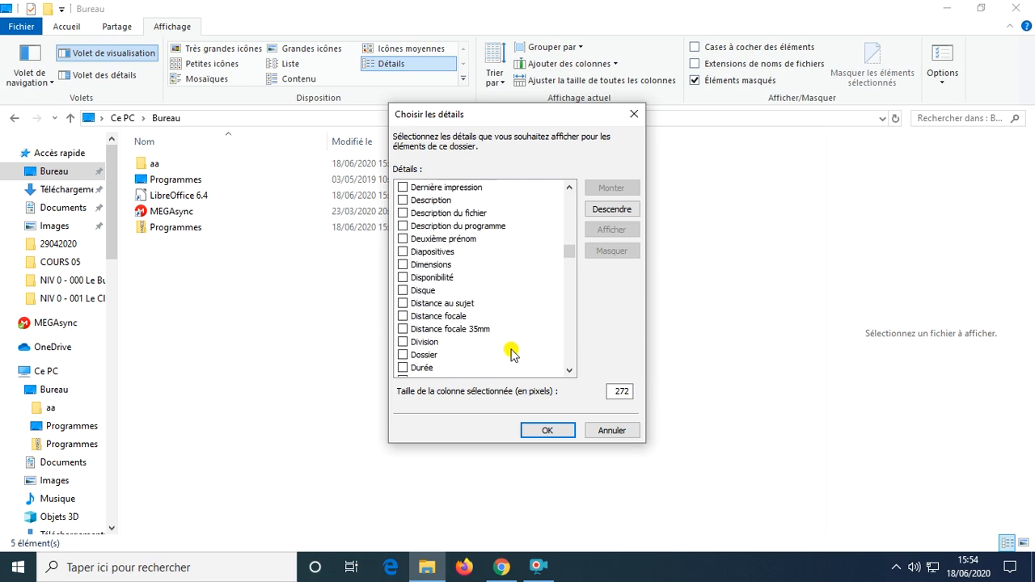
{"action": "scroll", "coordinate": [509, 360], "scroll_direction": "down", "scroll_amount": 7}
{"action": "scroll", "coordinate": [509, 365], "scroll_direction": "up", "scroll_amount": 20}
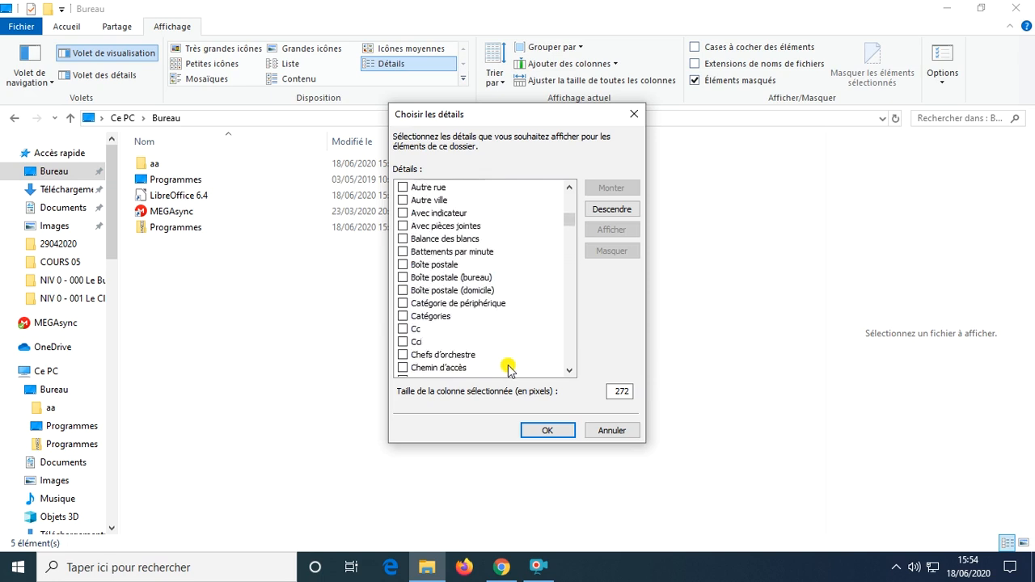
{"action": "scroll", "coordinate": [509, 366], "scroll_direction": "up", "scroll_amount": 15}
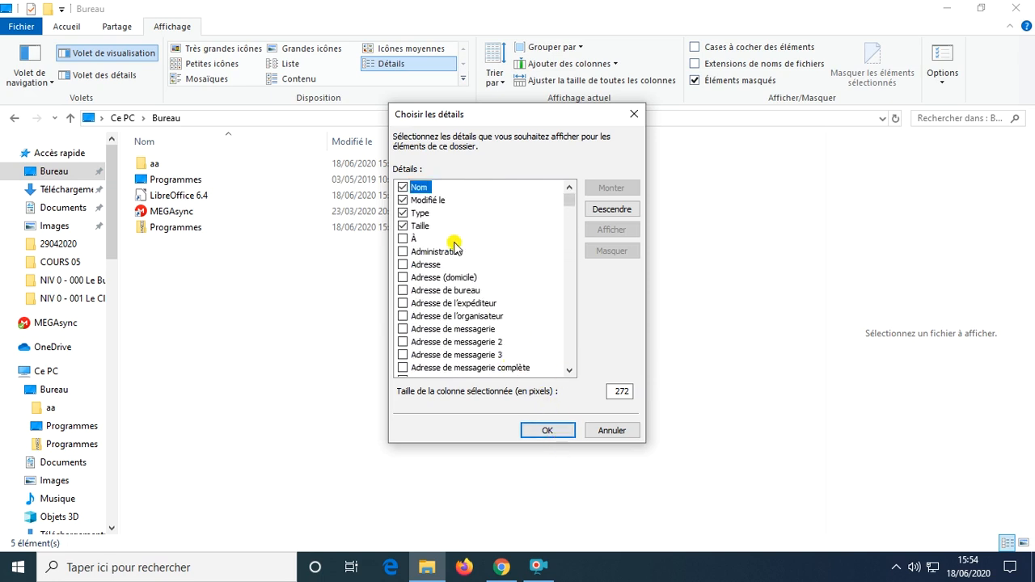
{"action": "left_click", "coordinate": [548, 433]}
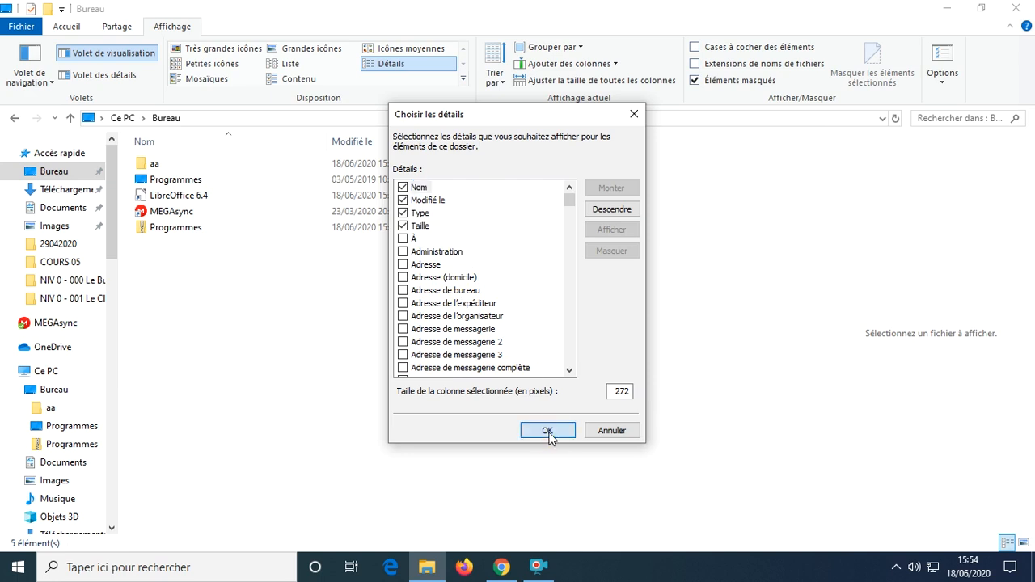
{"action": "left_click", "coordinate": [548, 433]}
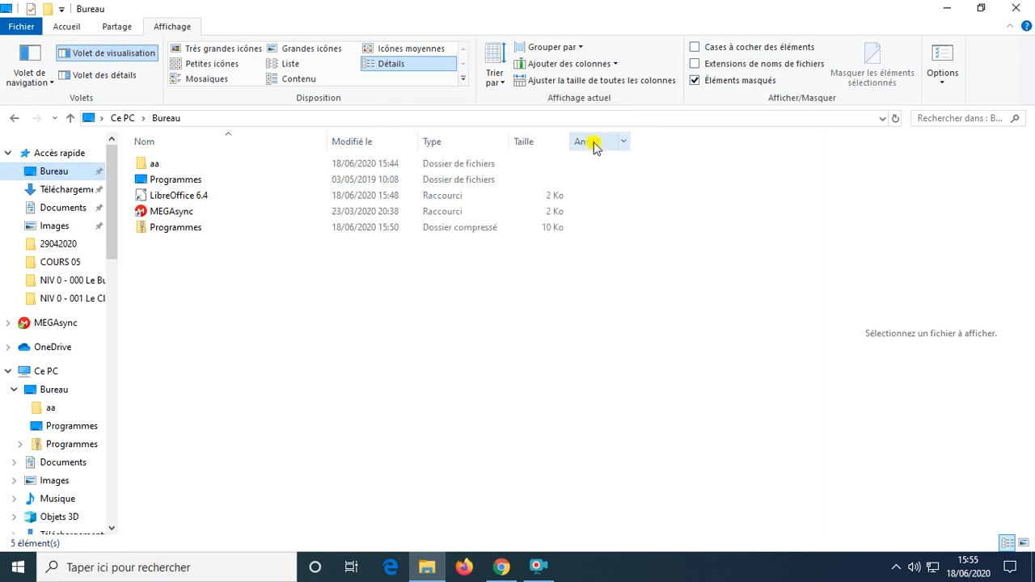
{"action": "left_click_drag", "start_coordinate": [596, 164], "coordinate": [596, 195]}
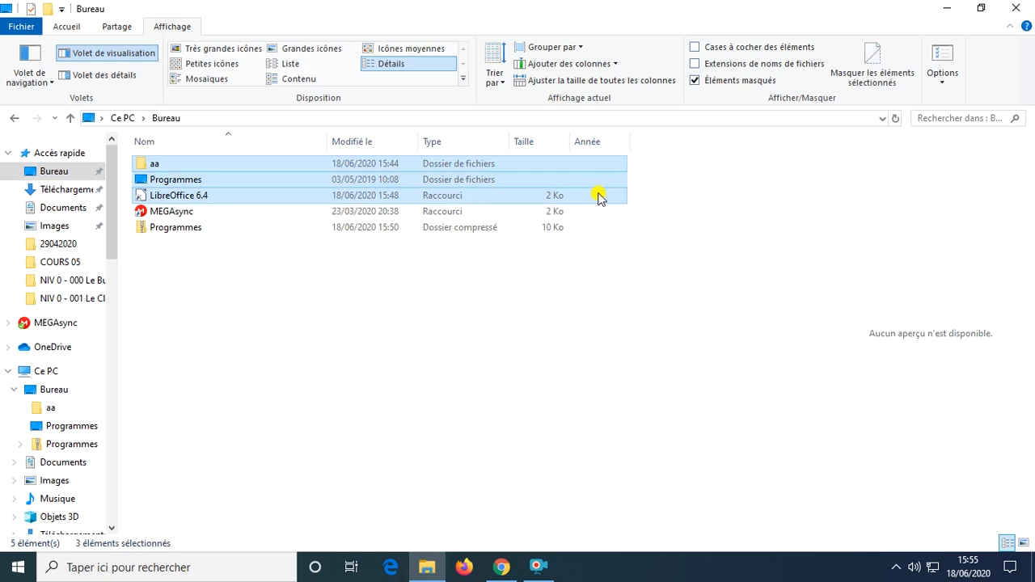
{"action": "left_click", "coordinate": [674, 291]}
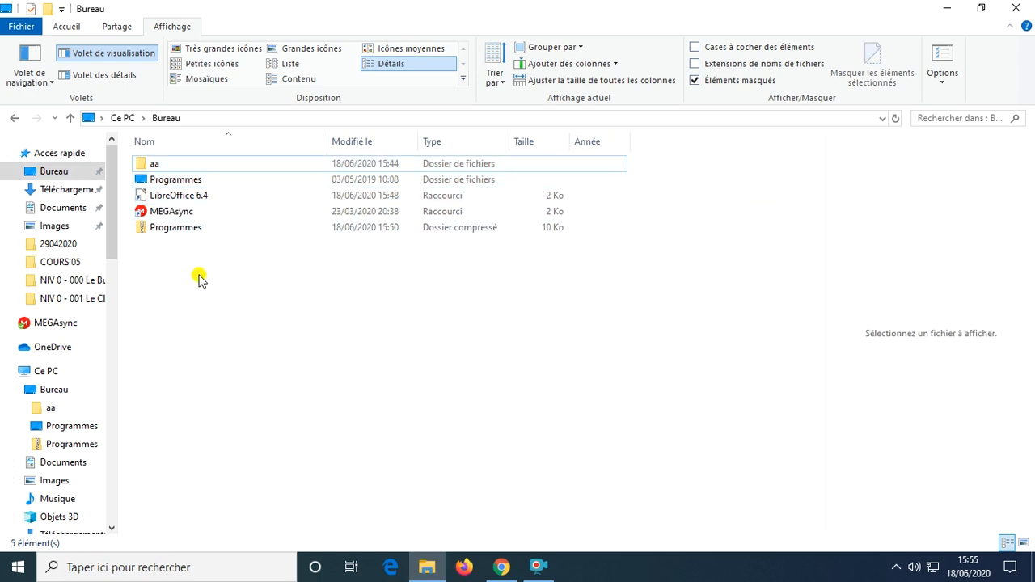
Step: Switch the COURS 05 folder to the Détails layout and add the Année column from the full list of available details
{"action": "left_click", "coordinate": [64, 262]}
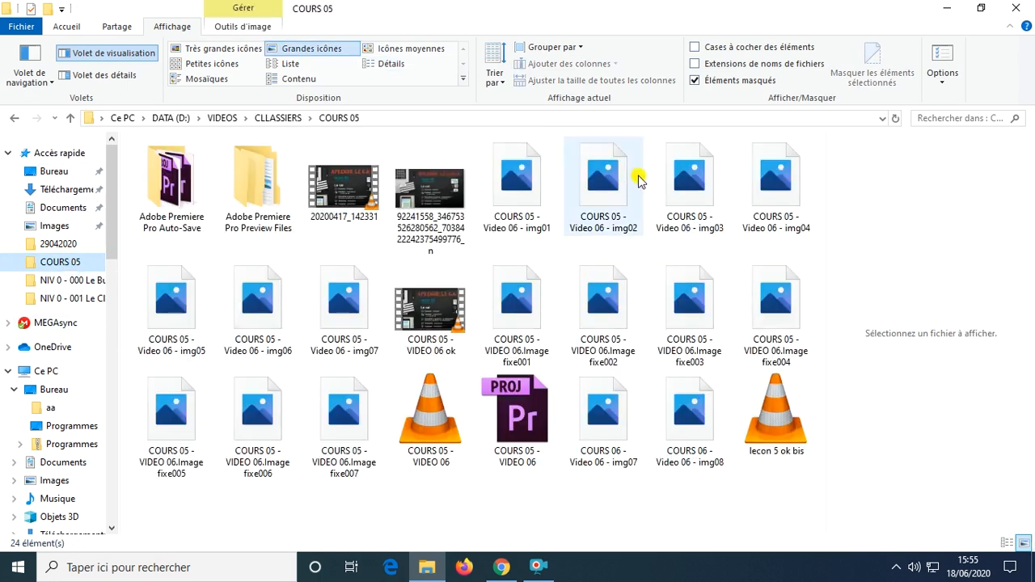
{"action": "left_click", "coordinate": [393, 65]}
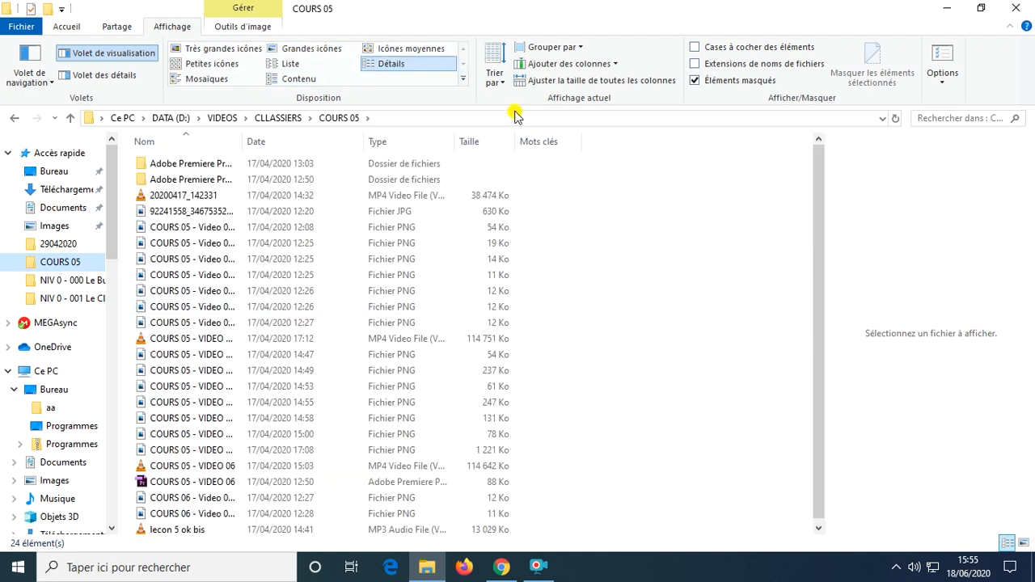
{"action": "right_click", "coordinate": [532, 145]}
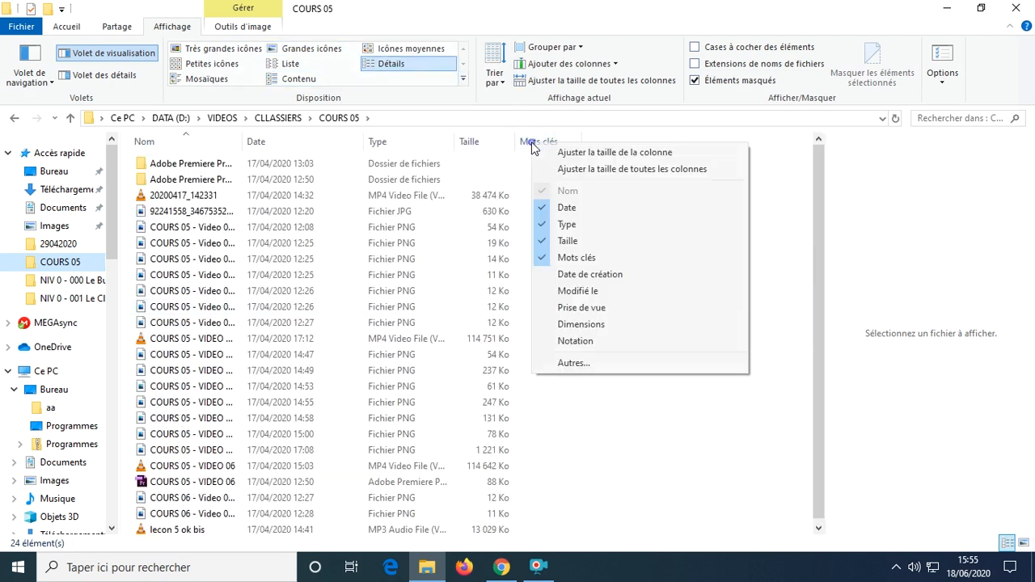
{"action": "left_click", "coordinate": [579, 362]}
{"action": "scroll", "coordinate": [461, 263], "scroll_direction": "down", "scroll_amount": 2}
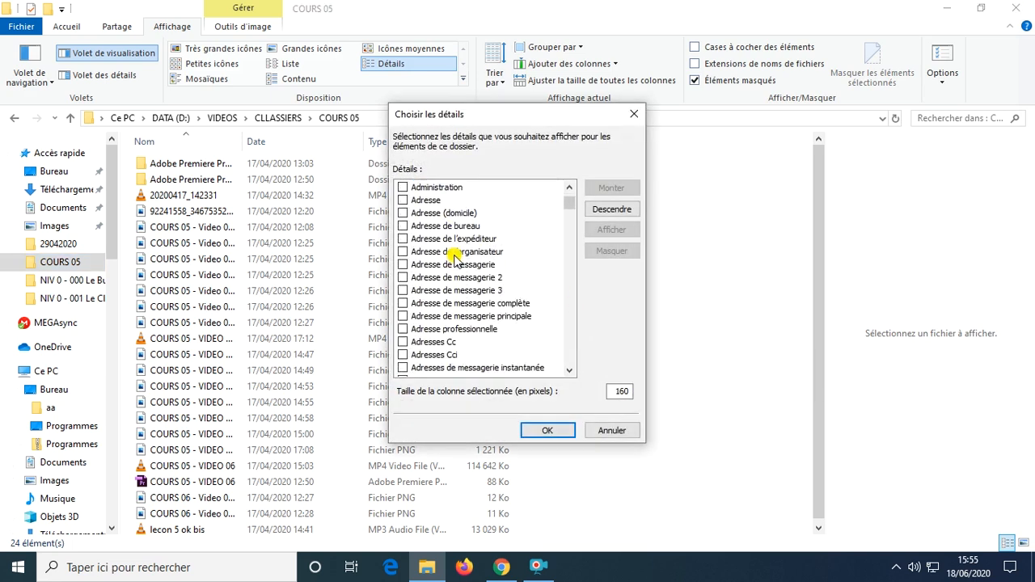
{"action": "scroll", "coordinate": [432, 344], "scroll_direction": "down", "scroll_amount": 4}
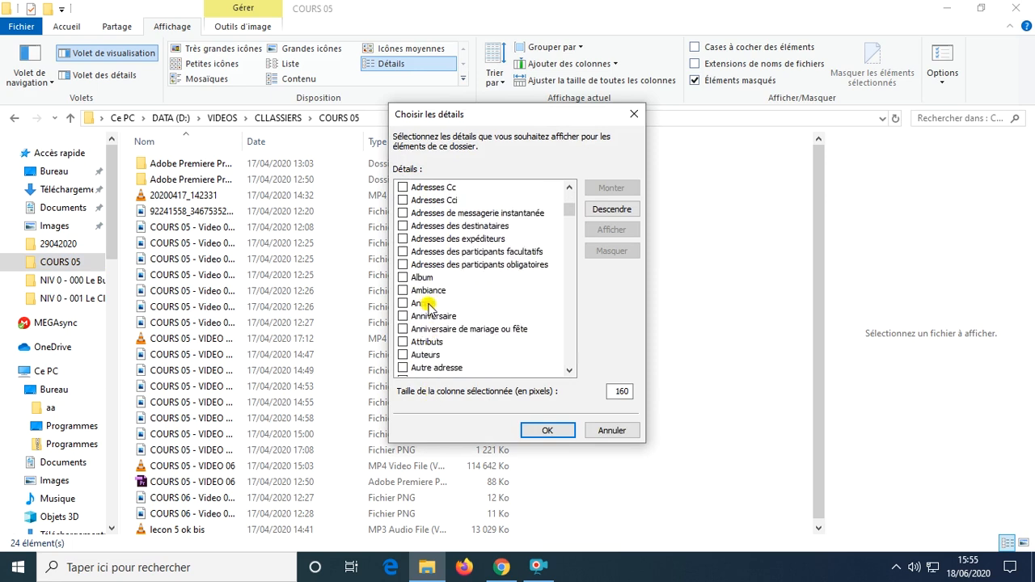
{"action": "left_click", "coordinate": [427, 304]}
{"action": "left_click", "coordinate": [403, 303]}
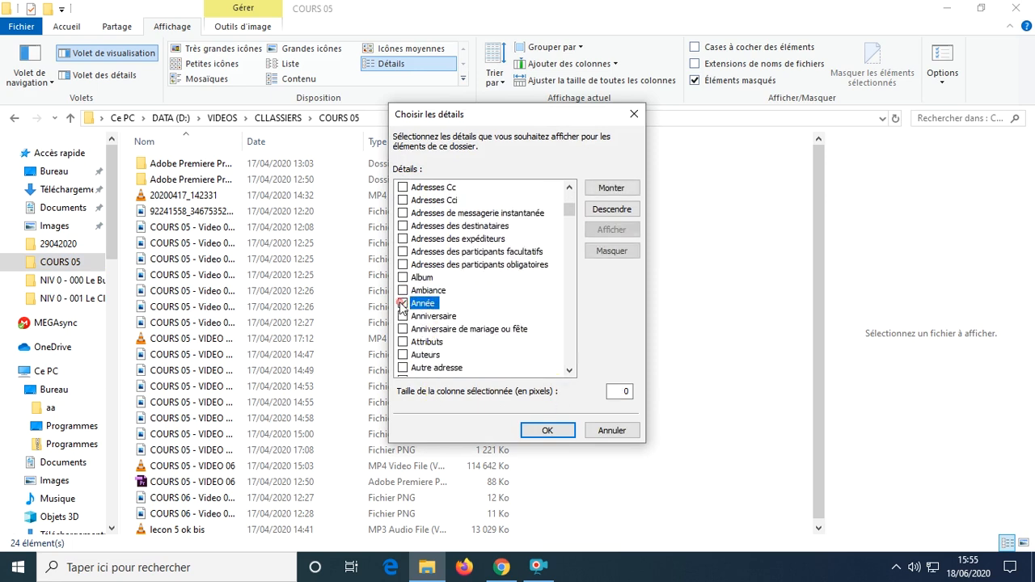
{"action": "left_click", "coordinate": [540, 430]}
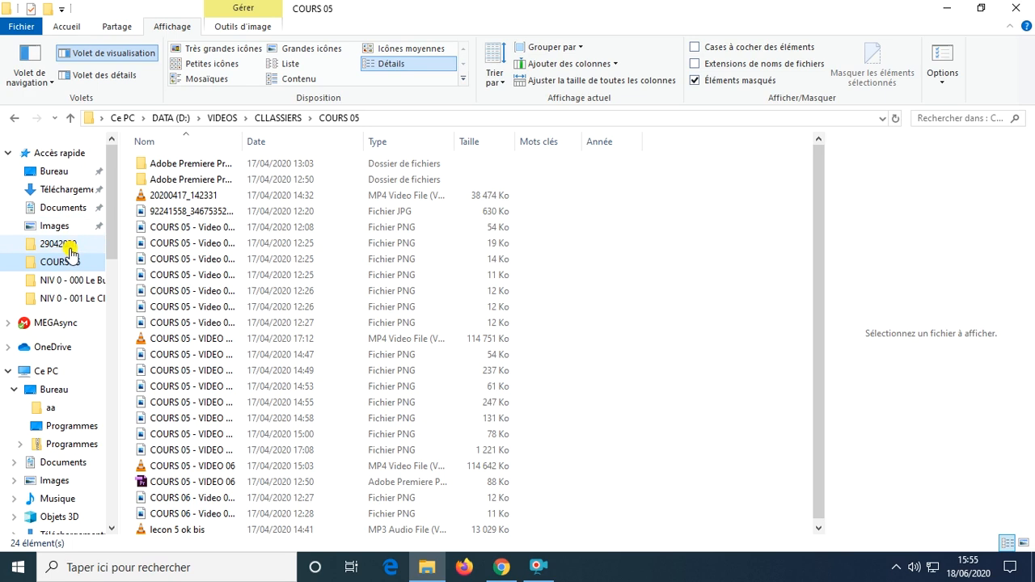
Step: Return to Bureau, sort its items by Nom in descending order, and restore the ascending order
{"action": "left_click", "coordinate": [57, 174]}
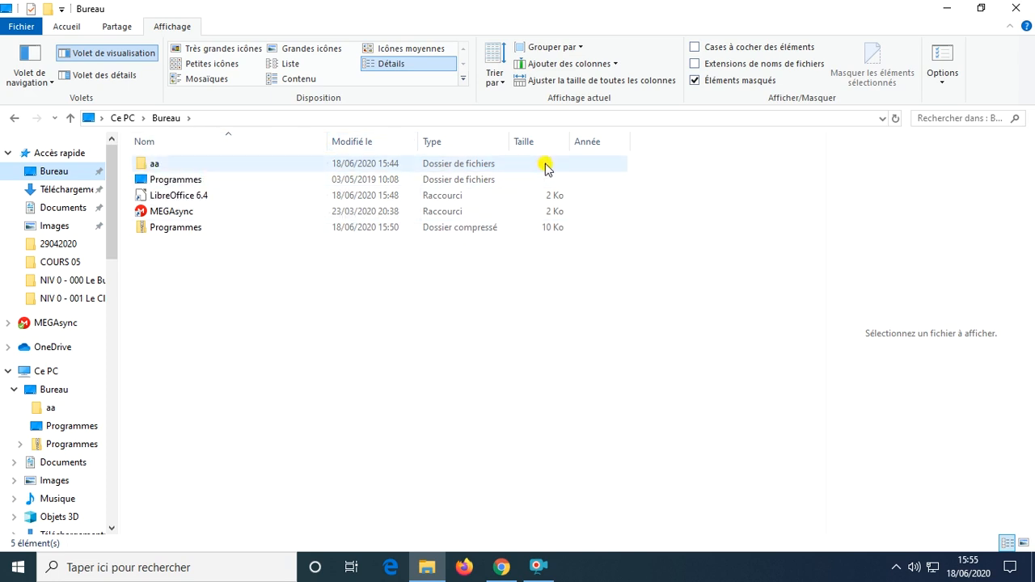
{"action": "left_click", "coordinate": [247, 141]}
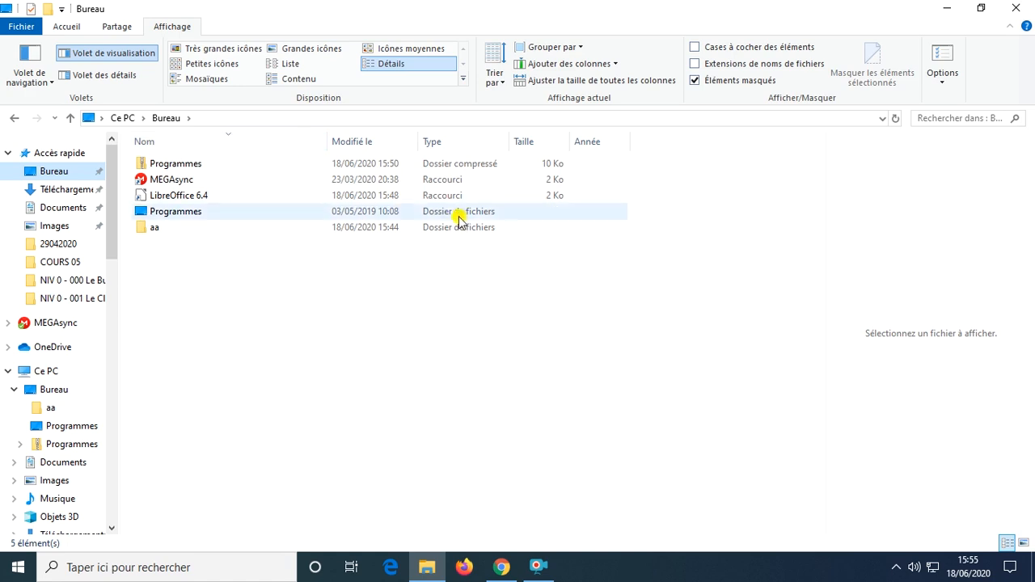
{"action": "left_click", "coordinate": [254, 149]}
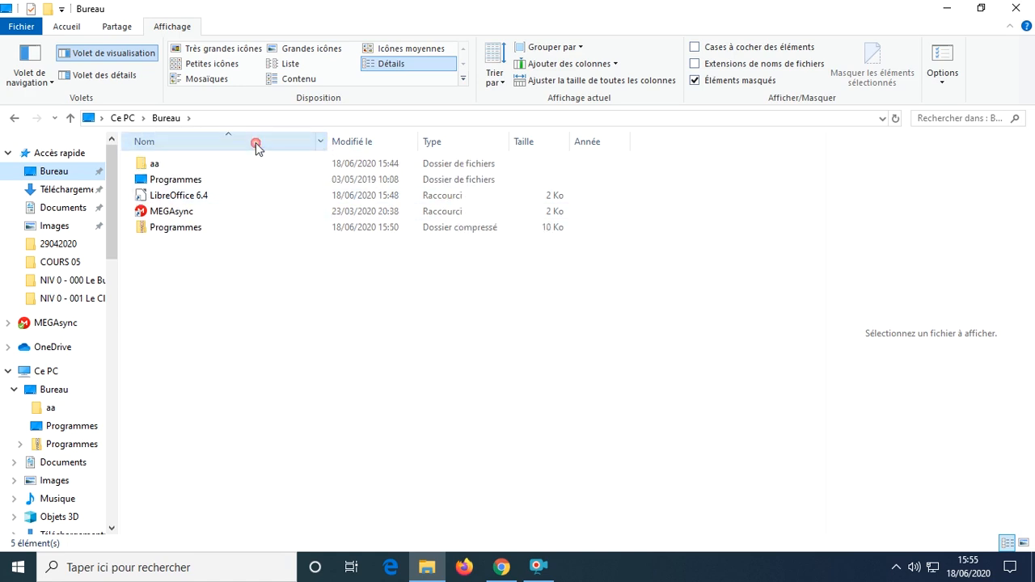
Step: Fit the Année and Nom columns individually to their content, and fit all of Bureau's columns at once
{"action": "right_click", "coordinate": [588, 146]}
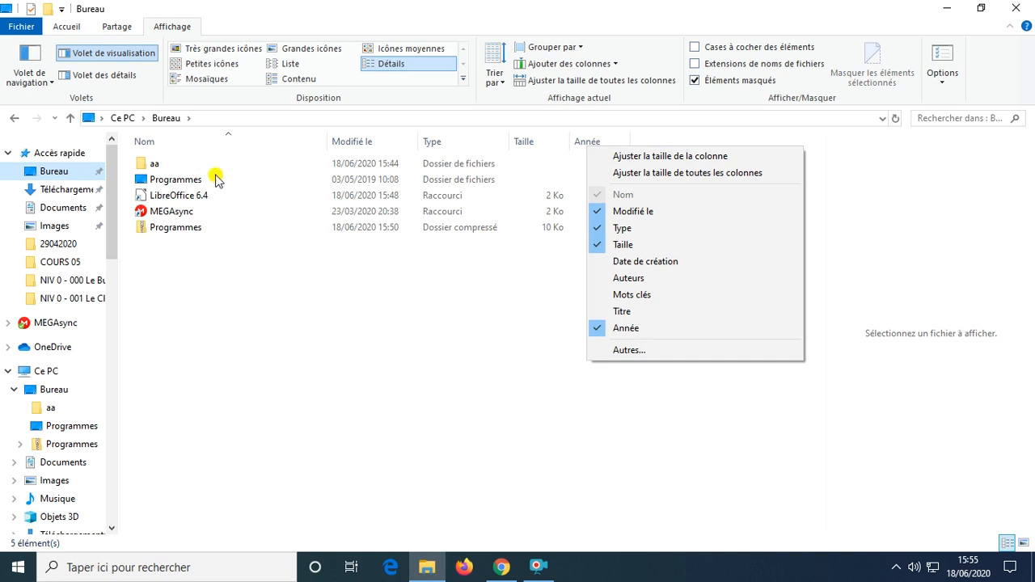
{"action": "left_click", "coordinate": [670, 157]}
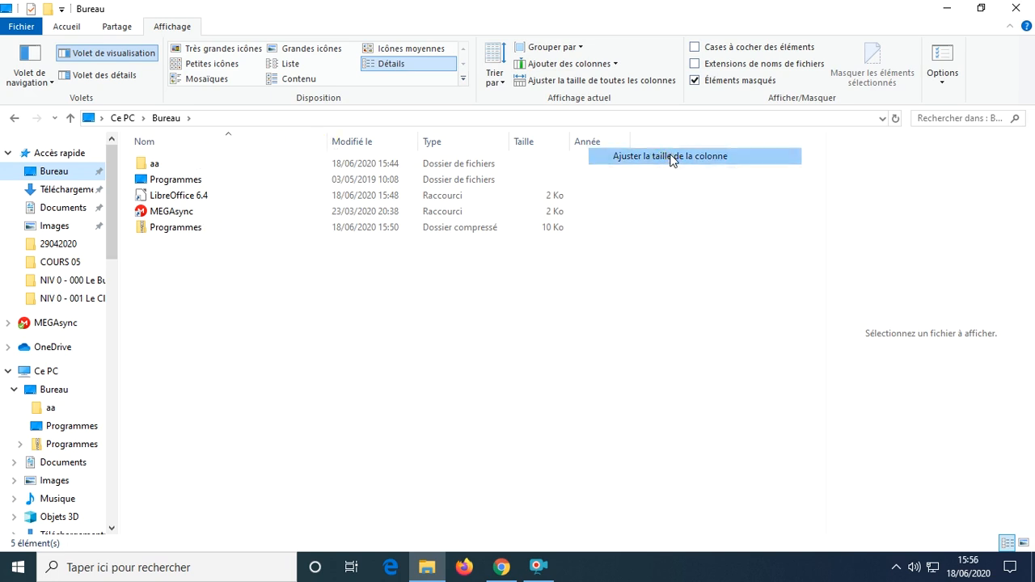
{"action": "right_click", "coordinate": [254, 139]}
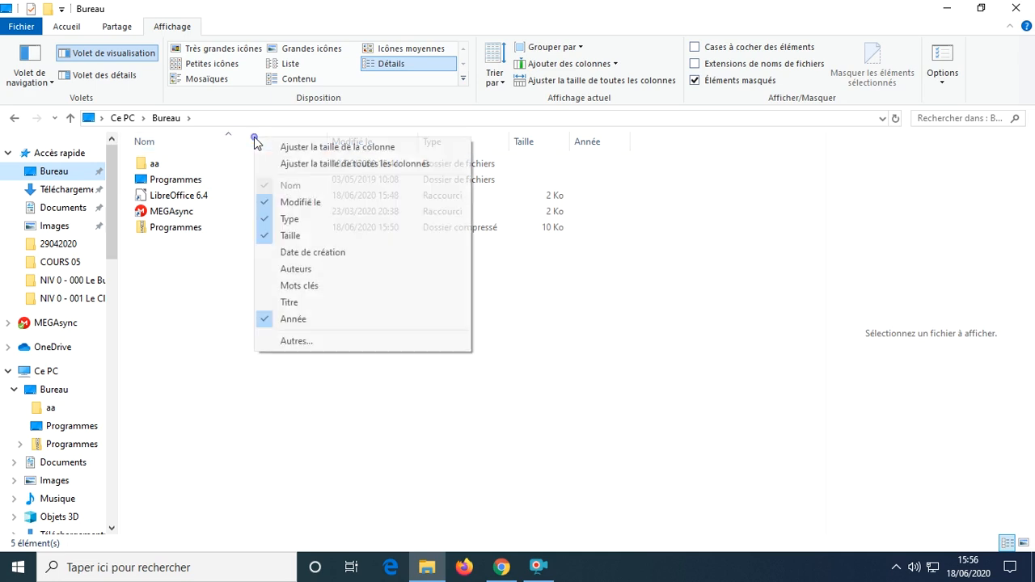
{"action": "left_click", "coordinate": [299, 153]}
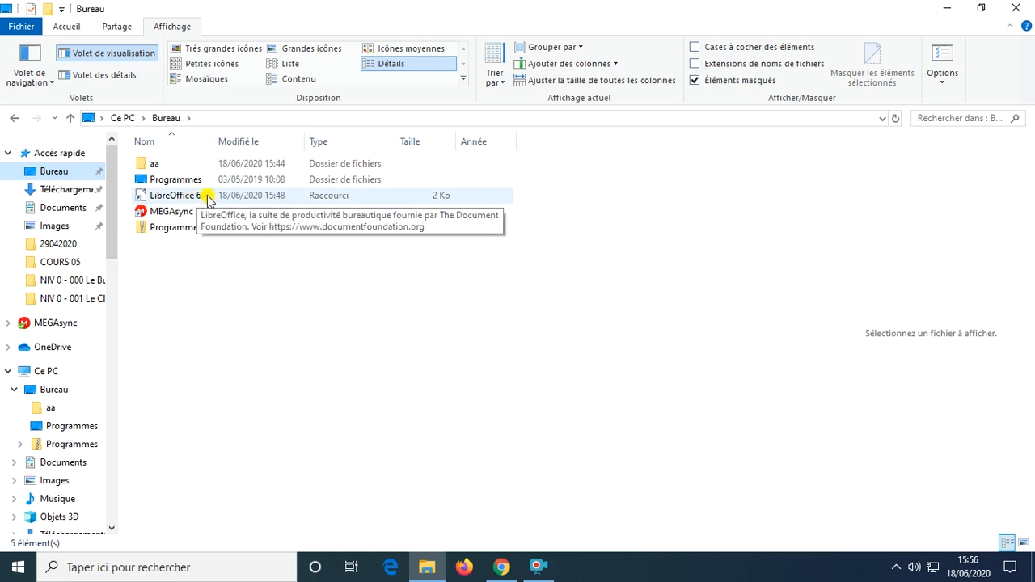
{"action": "right_click", "coordinate": [183, 145]}
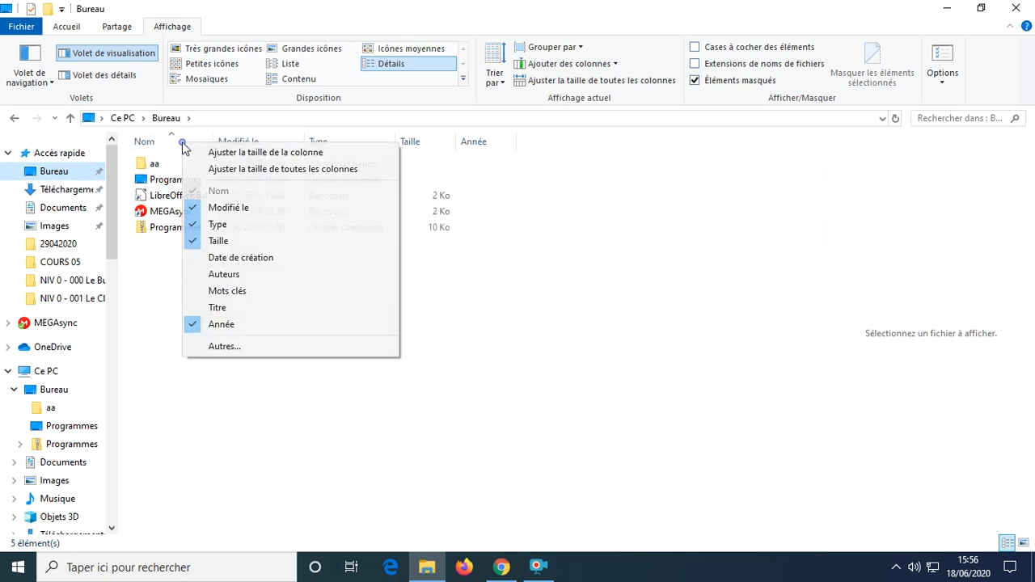
{"action": "left_click", "coordinate": [210, 170]}
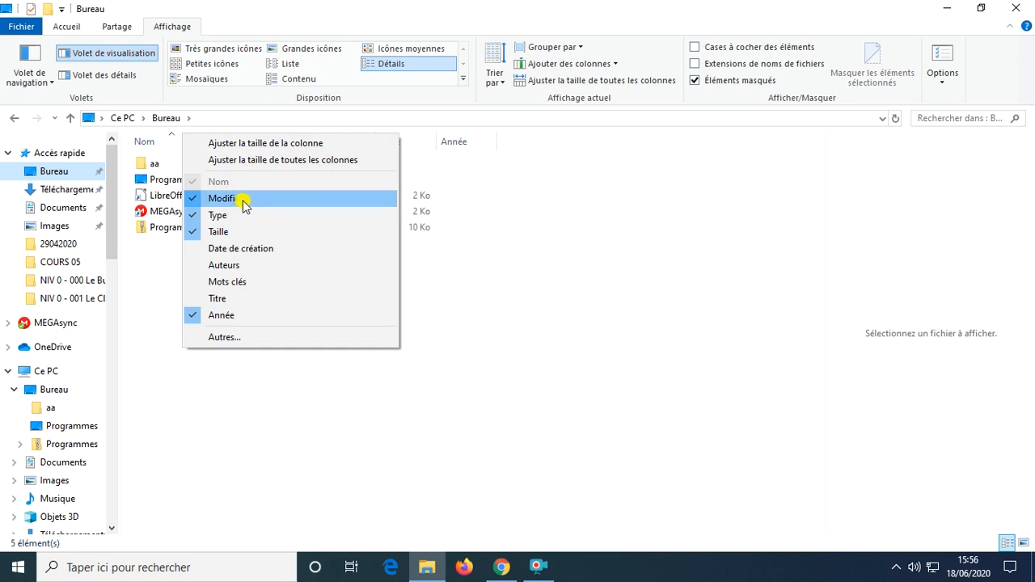
Step: Remove the Année column from Bureau's file list and widen the Nom column manually to more than double its width
{"action": "left_click", "coordinate": [228, 317]}
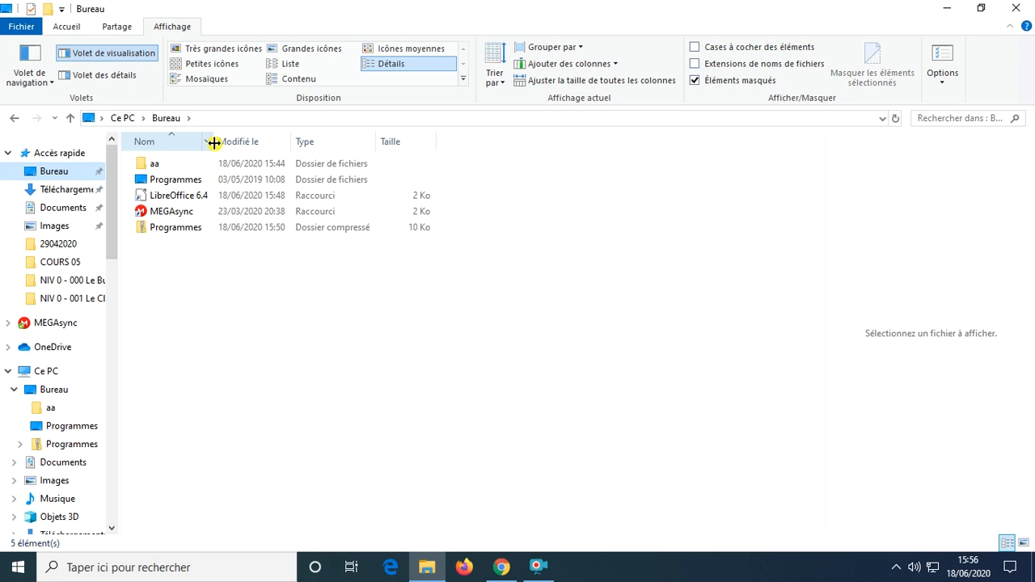
{"action": "left_click_drag", "start_coordinate": [214, 143], "coordinate": [469, 142]}
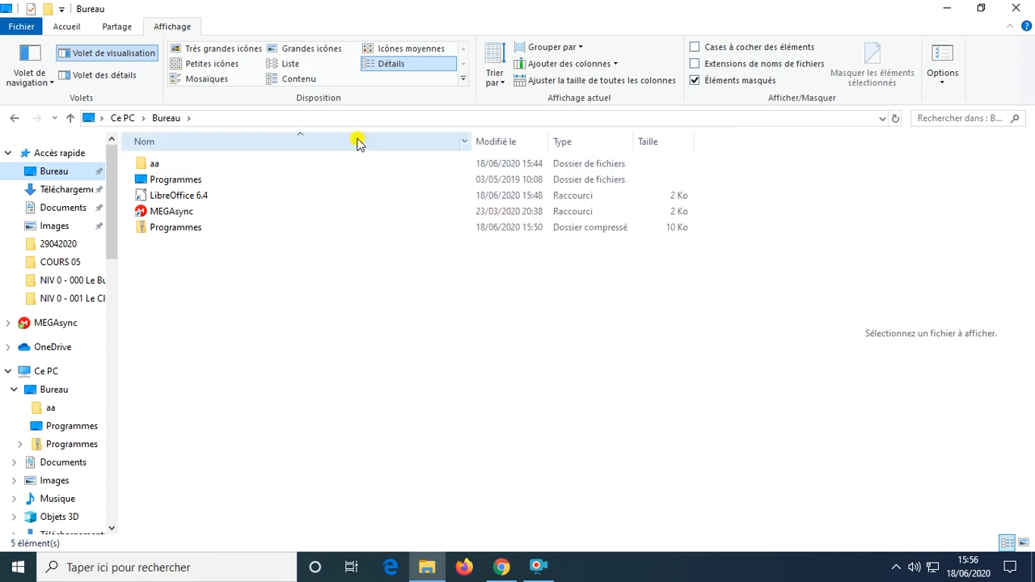
{"action": "left_click", "coordinate": [559, 168]}
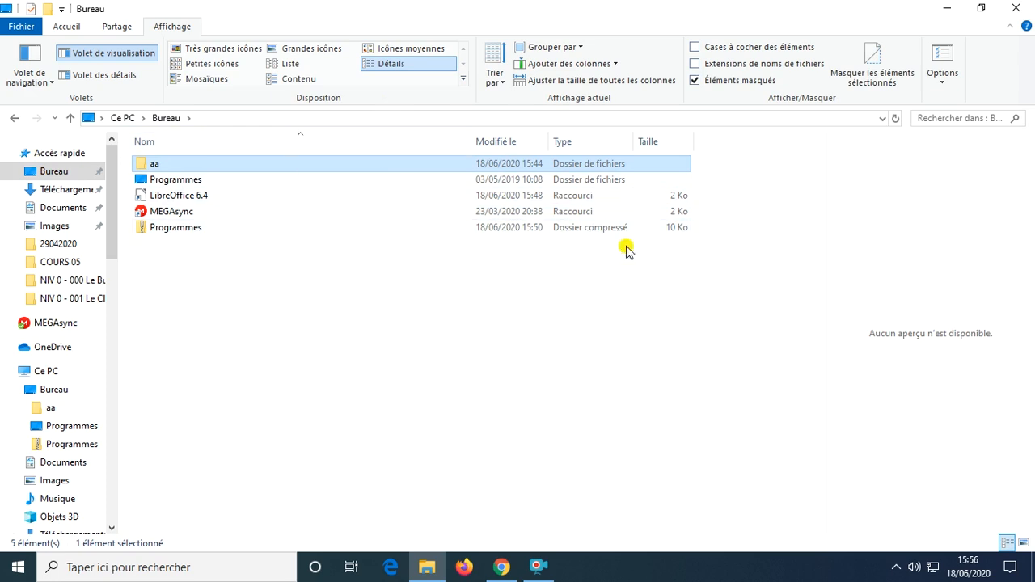
Step: Sort Bureau's items in turn by Modifié le, Type and Taille, and return to ascending order by Nom
{"action": "left_click", "coordinate": [509, 149]}
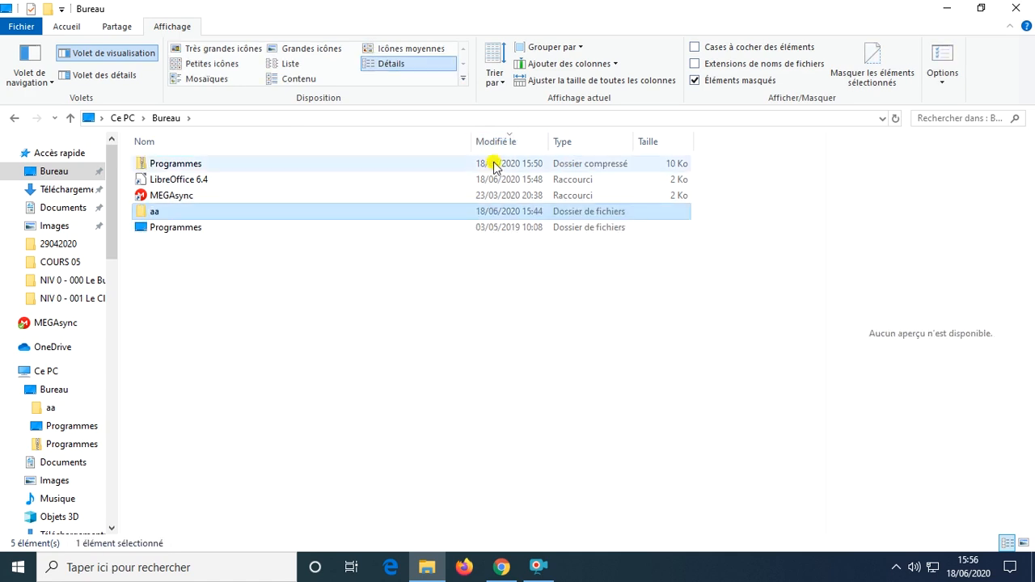
{"action": "left_click", "coordinate": [501, 141]}
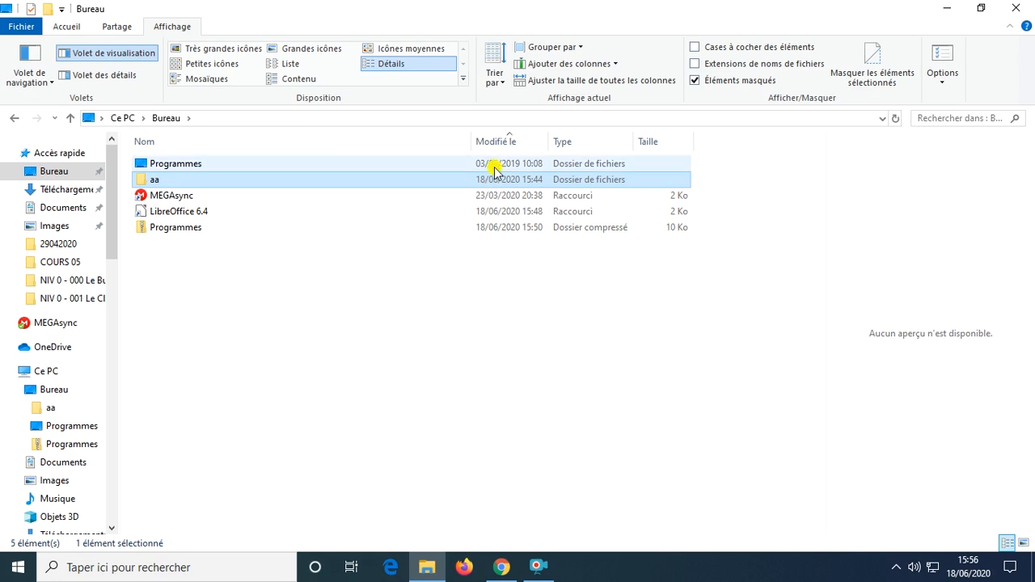
{"action": "left_click", "coordinate": [586, 146]}
{"action": "left_click", "coordinate": [586, 145]}
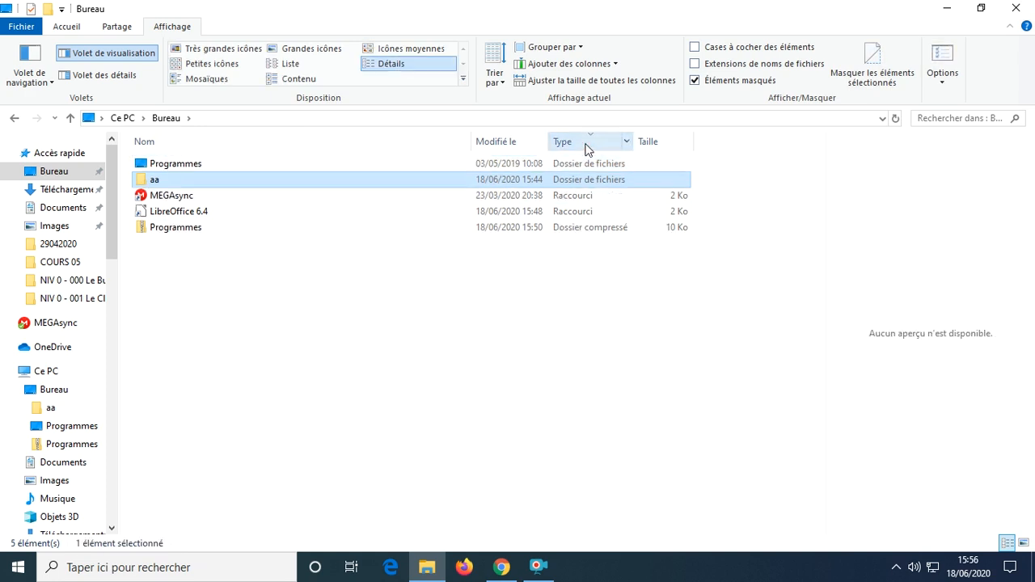
{"action": "left_click", "coordinate": [643, 131]}
{"action": "left_click", "coordinate": [662, 152]}
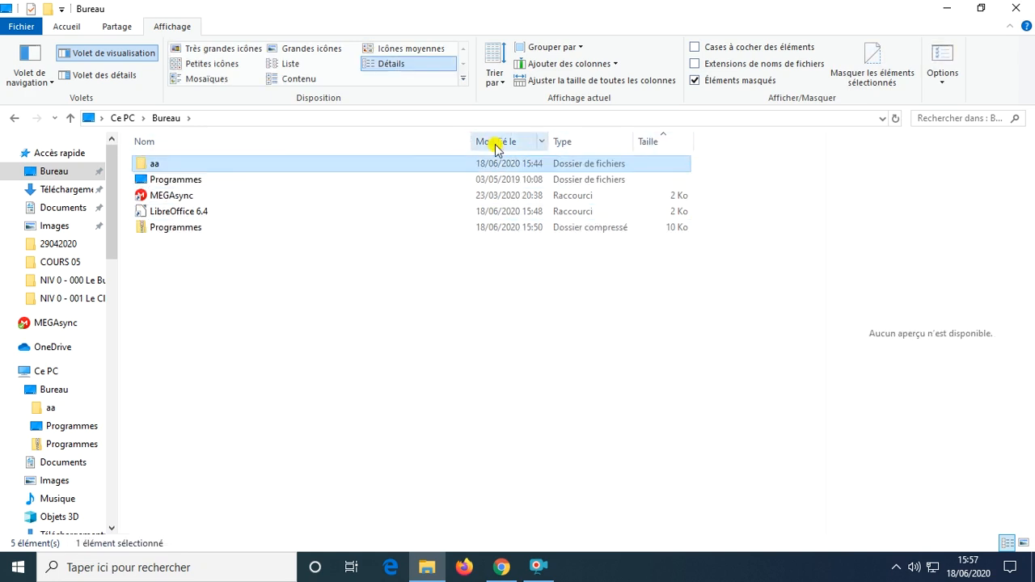
{"action": "left_click", "coordinate": [264, 147]}
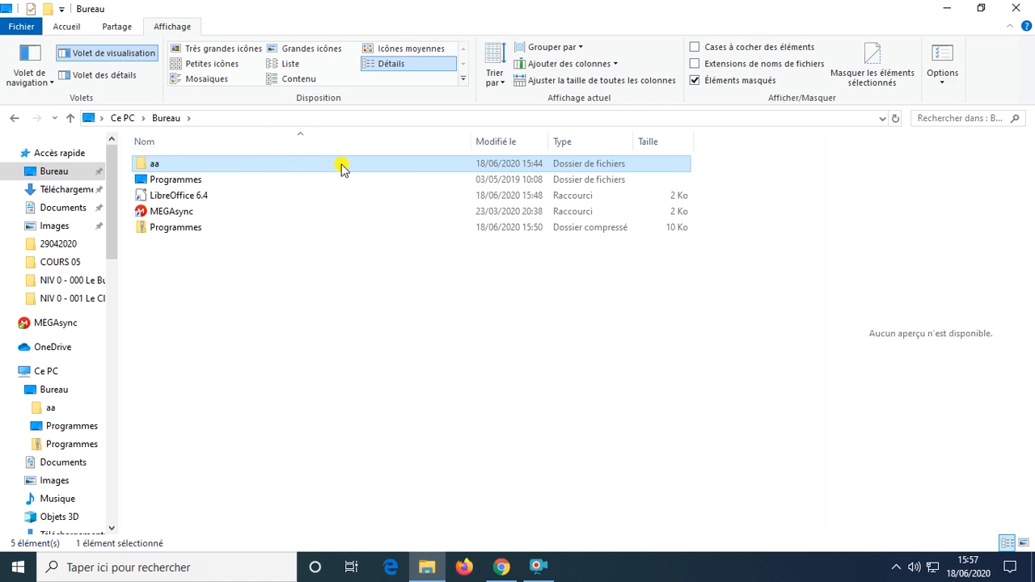
{"action": "mouse_move", "coordinate": [368, 187]}
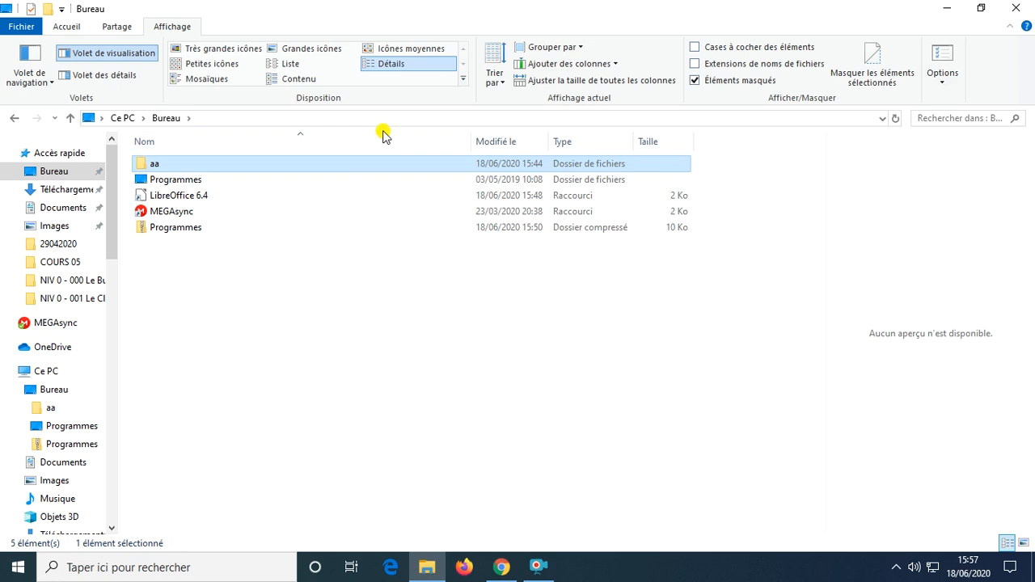
Step: Try the Petites icônes, Icônes moyennes, Grandes icônes, Très grandes icônes, Mosaïques and Contenu layouts on Bureau, and return to Détails
{"action": "left_click", "coordinate": [188, 64]}
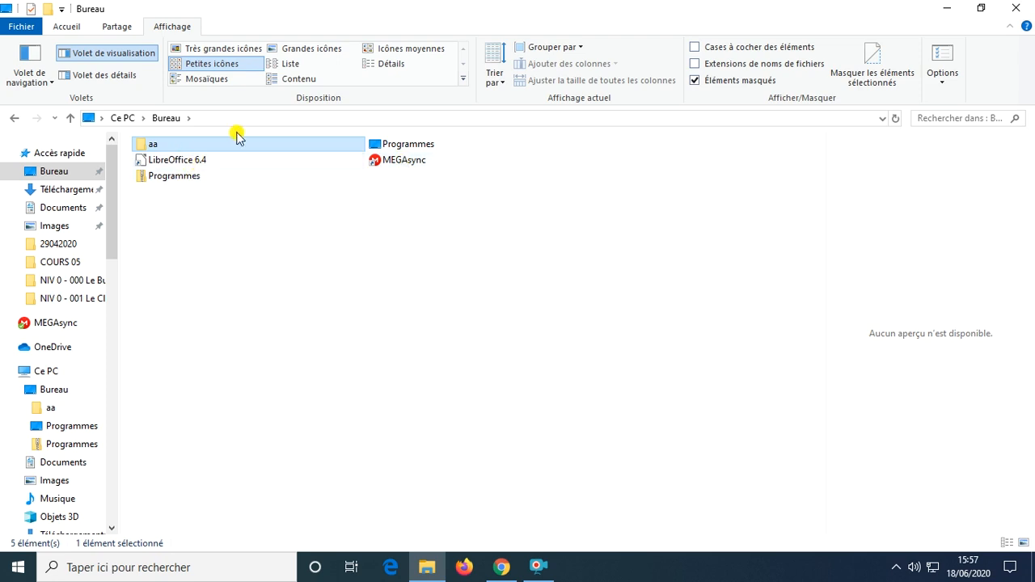
{"action": "left_click", "coordinate": [434, 52]}
{"action": "left_click", "coordinate": [316, 50]}
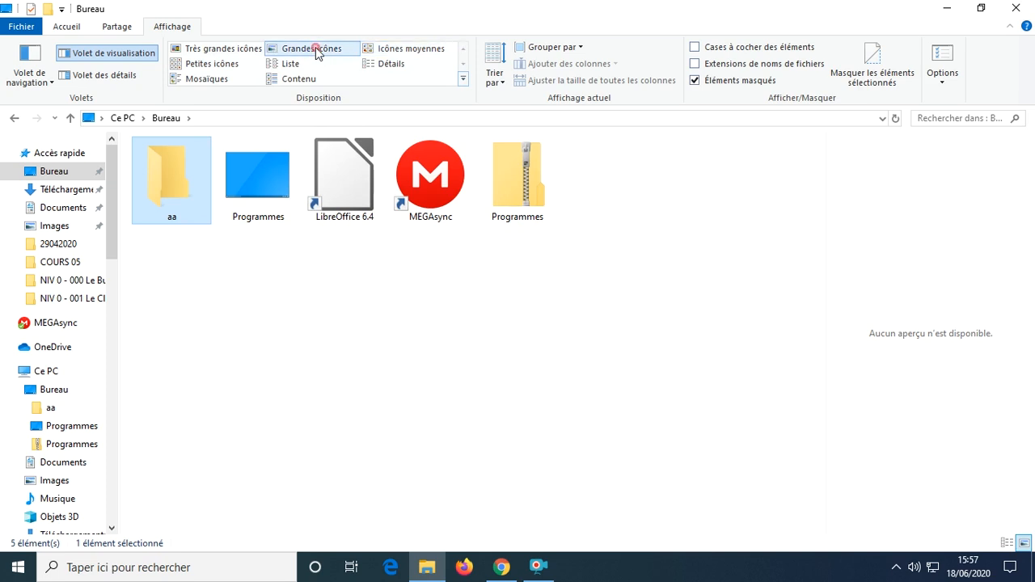
{"action": "left_click", "coordinate": [181, 50]}
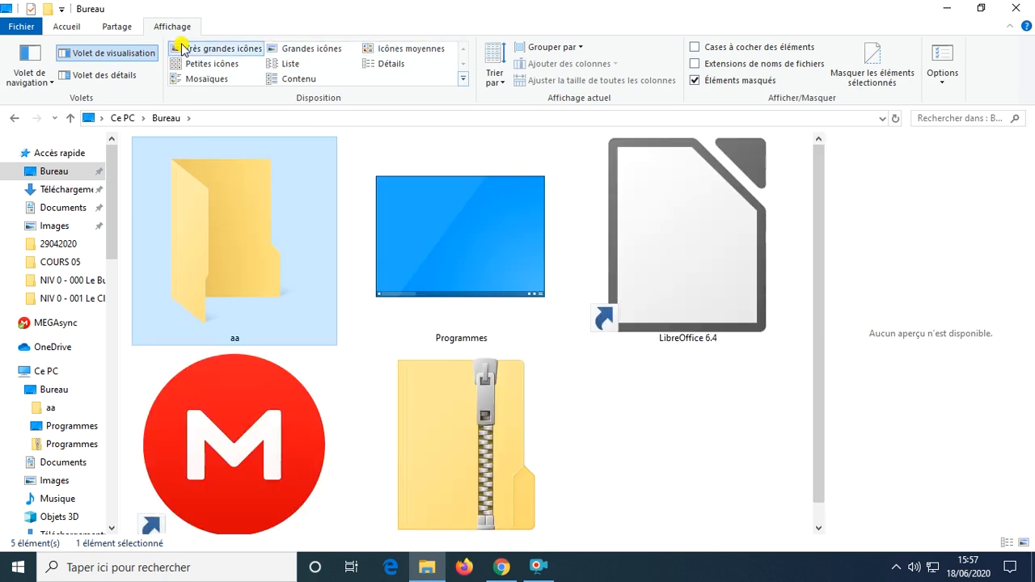
{"action": "left_click", "coordinate": [210, 78]}
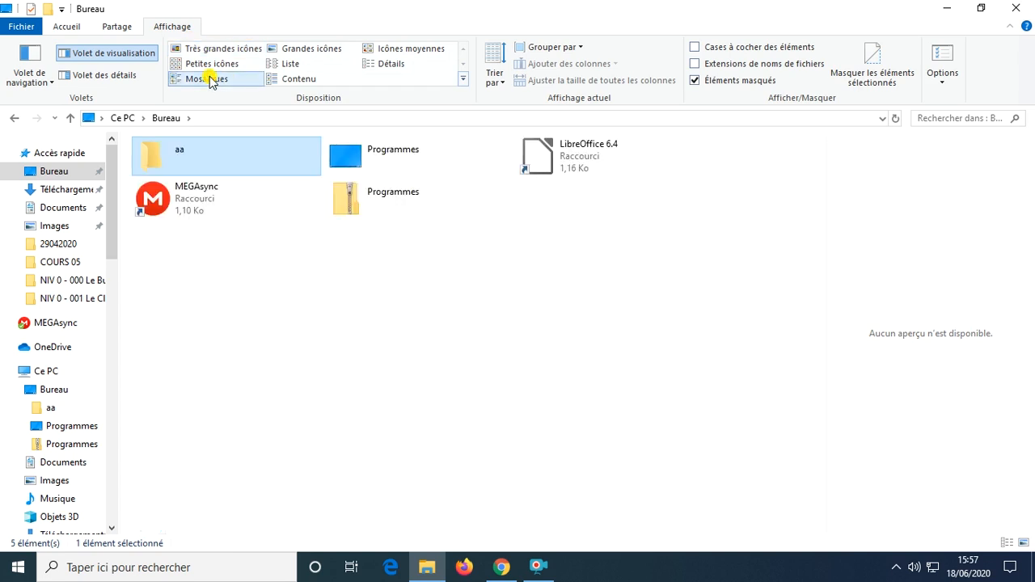
{"action": "left_click", "coordinate": [279, 79]}
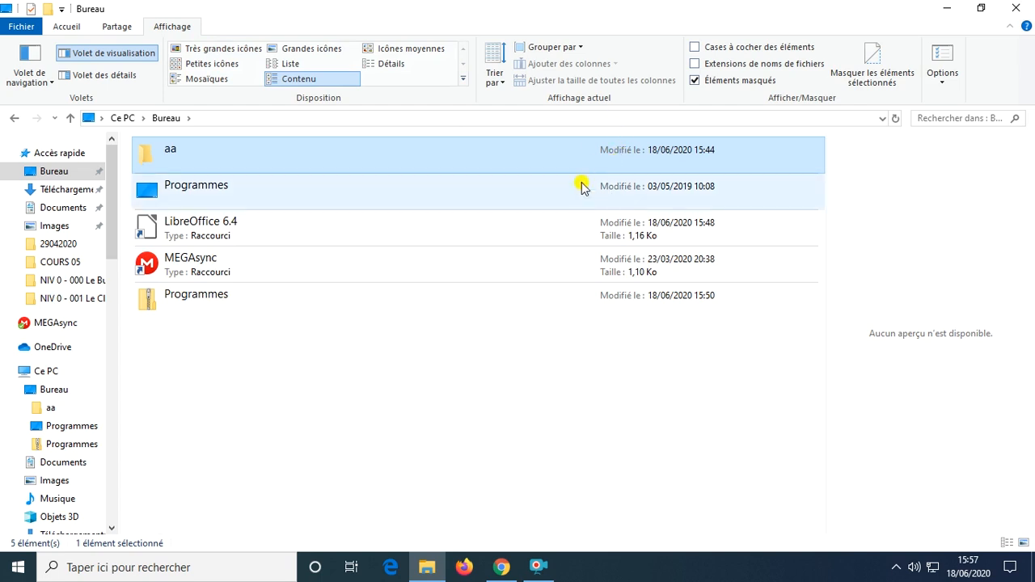
{"action": "left_click", "coordinate": [396, 65]}
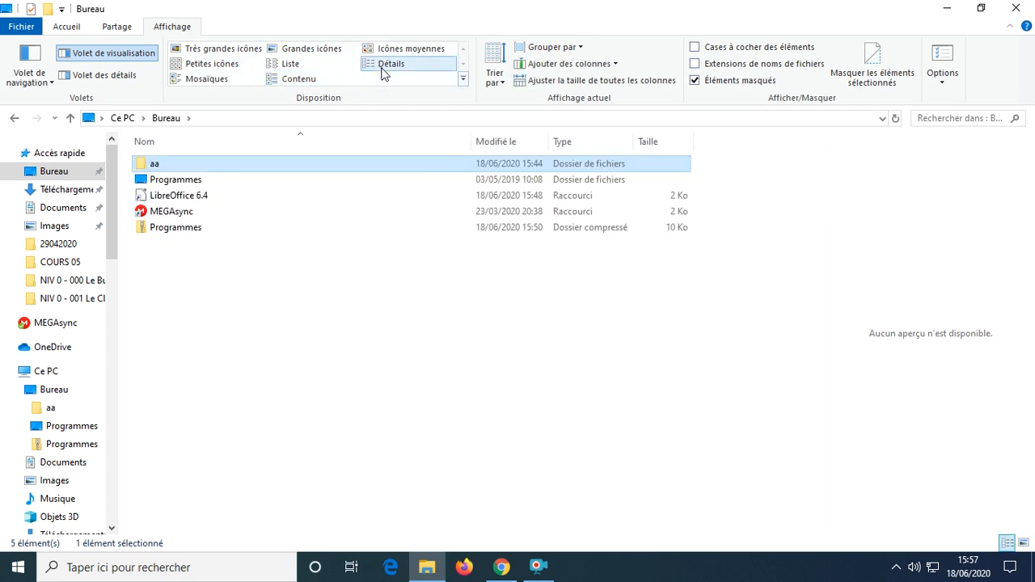
{"action": "left_click", "coordinate": [388, 65]}
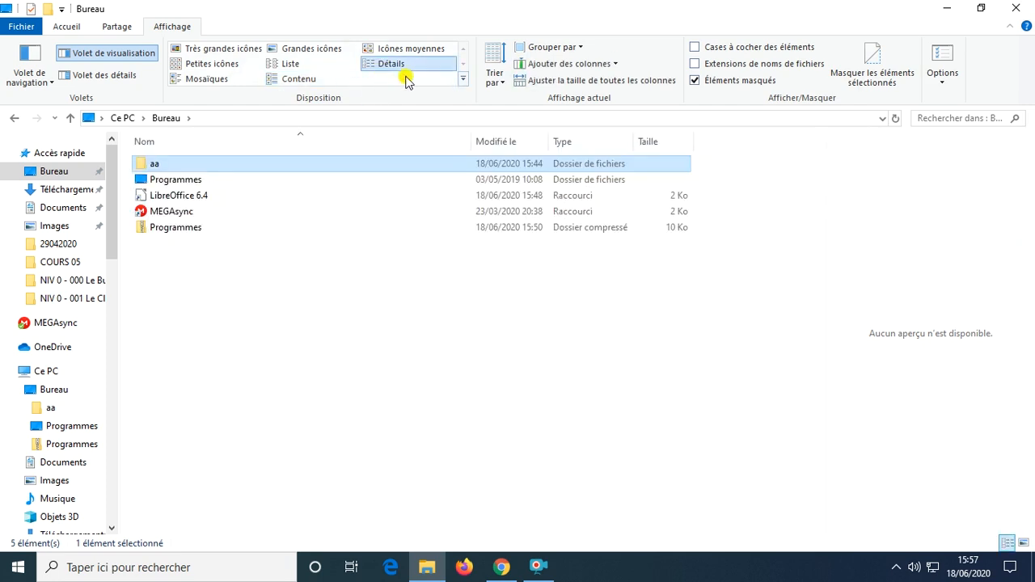
Step: Review the available sort criteria for Bureau, and group its items by Type
{"action": "left_click", "coordinate": [495, 79]}
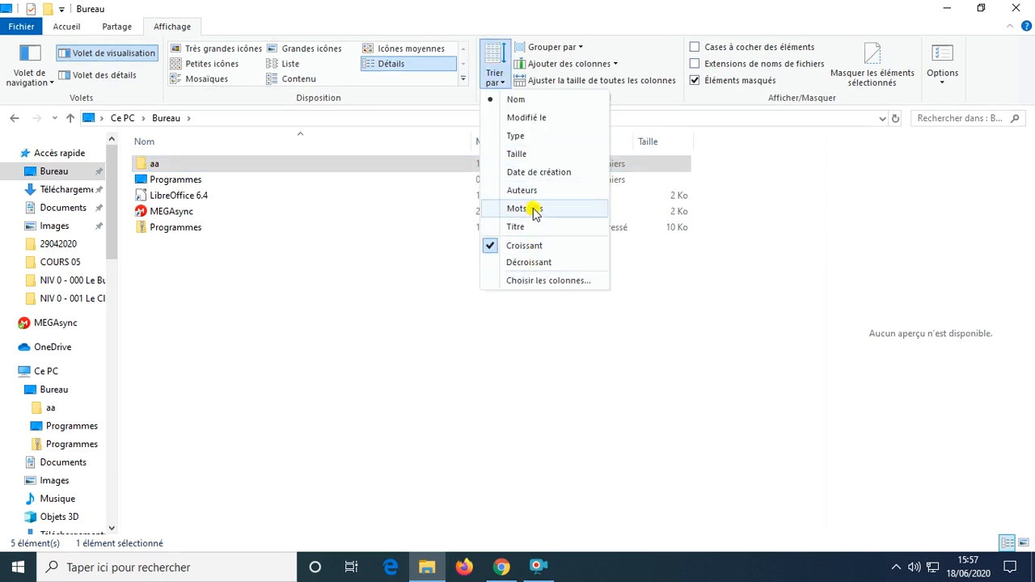
{"action": "left_click", "coordinate": [748, 178]}
{"action": "left_click", "coordinate": [576, 47]}
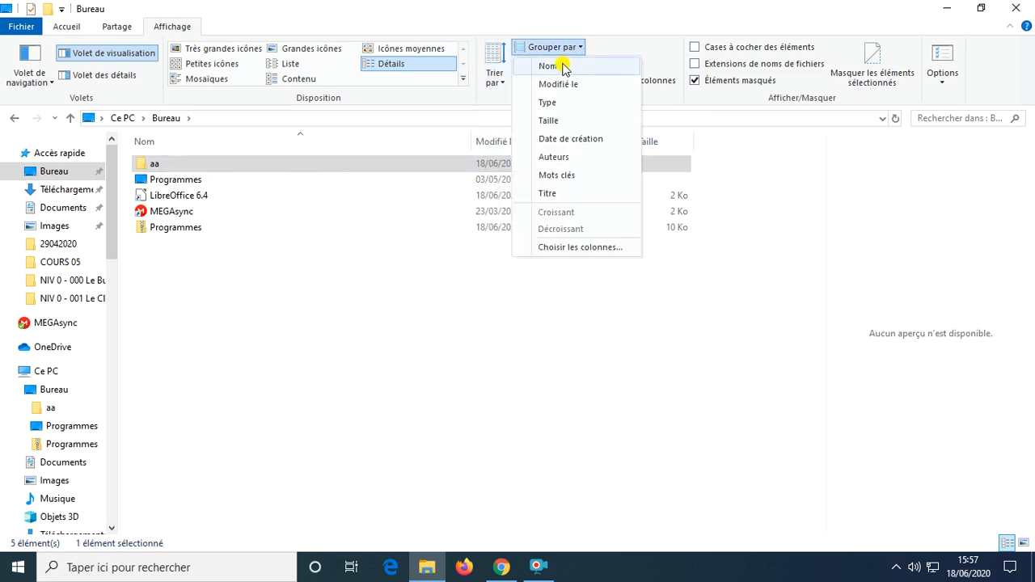
{"action": "left_click", "coordinate": [548, 102]}
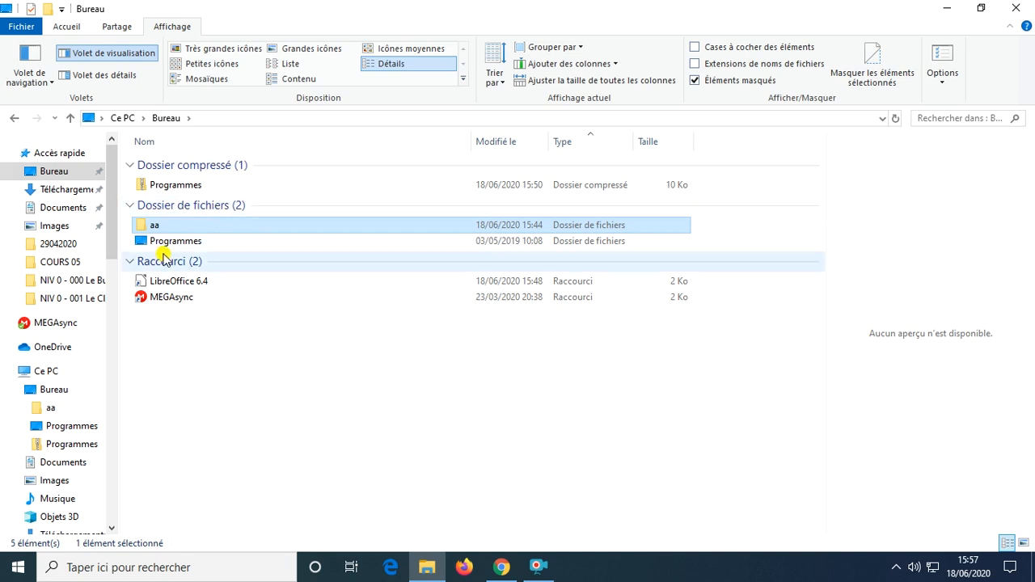
Step: Group Bureau's items by Nom, reverse the group order to Décroissant, and change the grouping to Modifié le
{"action": "left_click", "coordinate": [571, 49]}
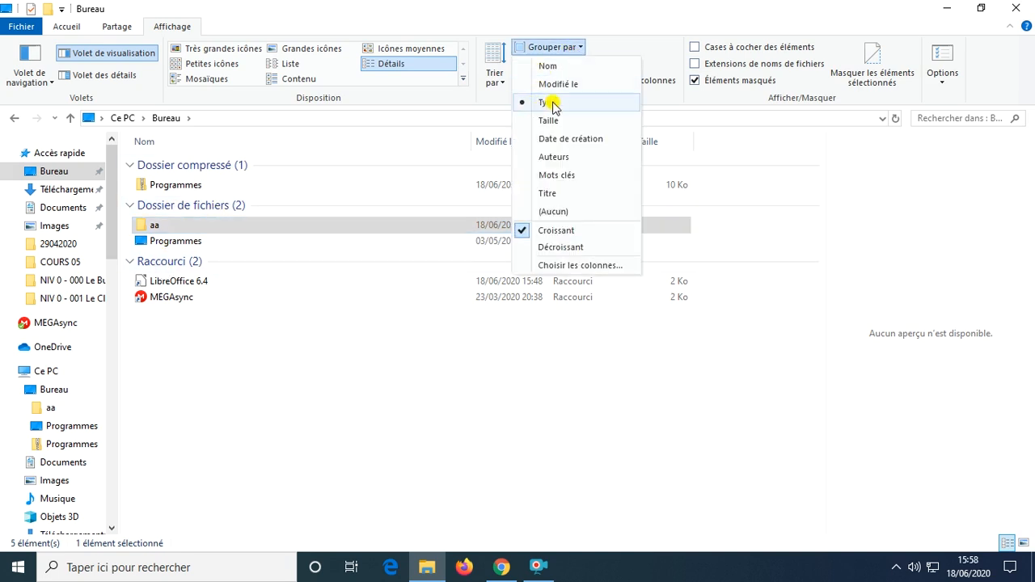
{"action": "left_click", "coordinate": [547, 66]}
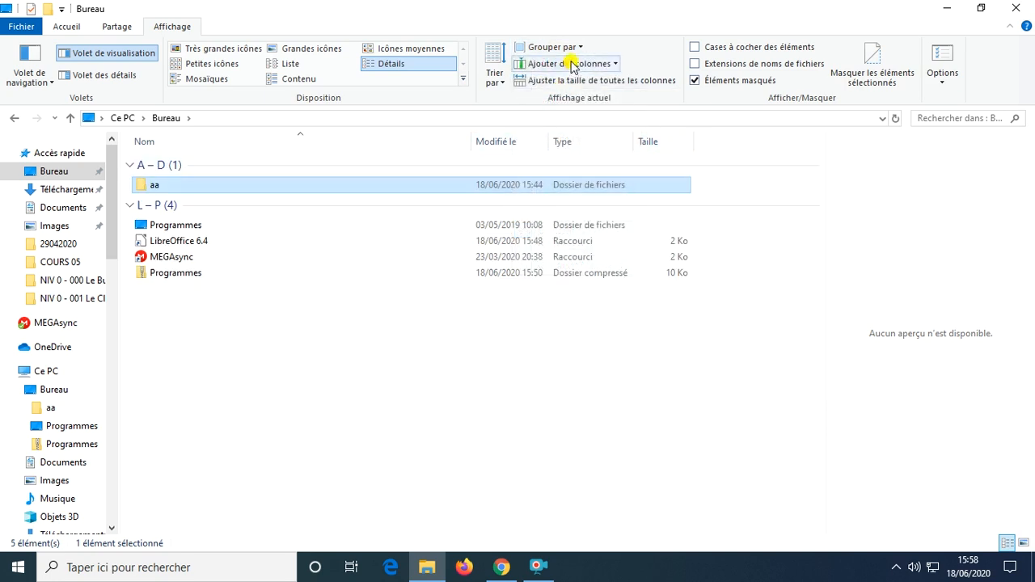
{"action": "left_click", "coordinate": [572, 47]}
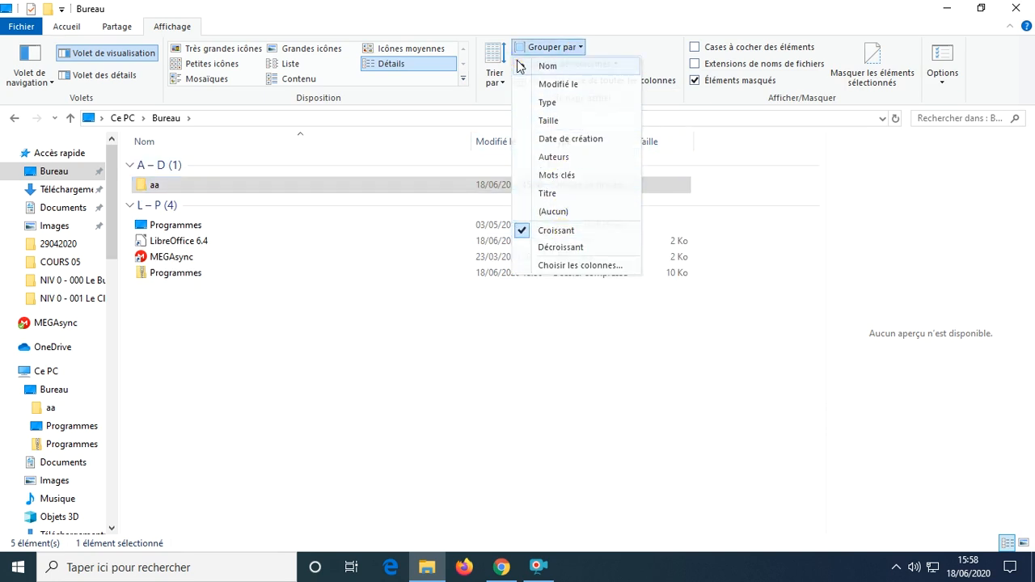
{"action": "left_click", "coordinate": [560, 247]}
{"action": "left_click", "coordinate": [571, 47]}
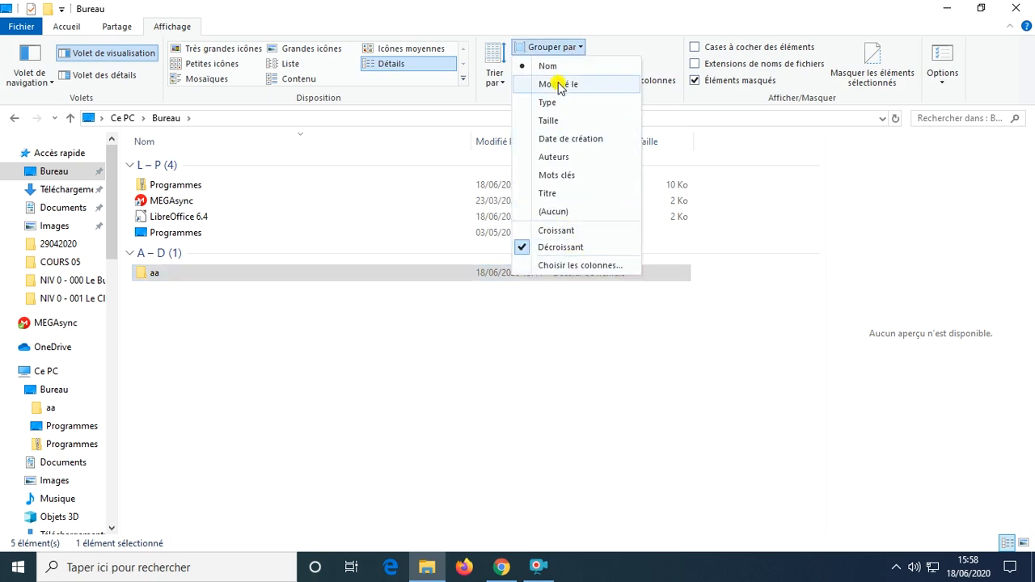
{"action": "left_click", "coordinate": [560, 84]}
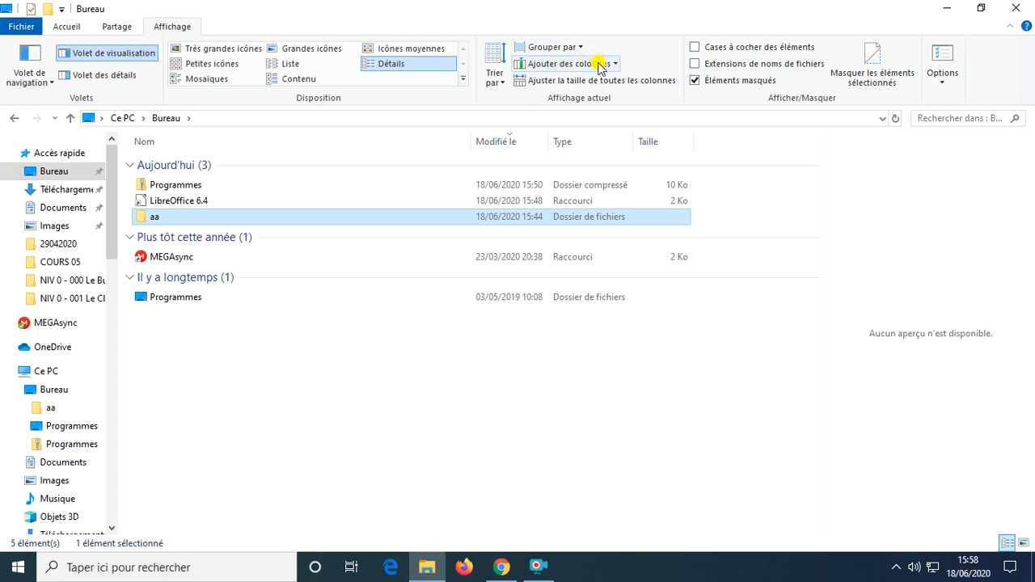
Step: Review the additional columns offered for Bureau, including the full list in Choisir les détails, without adding any
{"action": "left_click", "coordinate": [602, 66]}
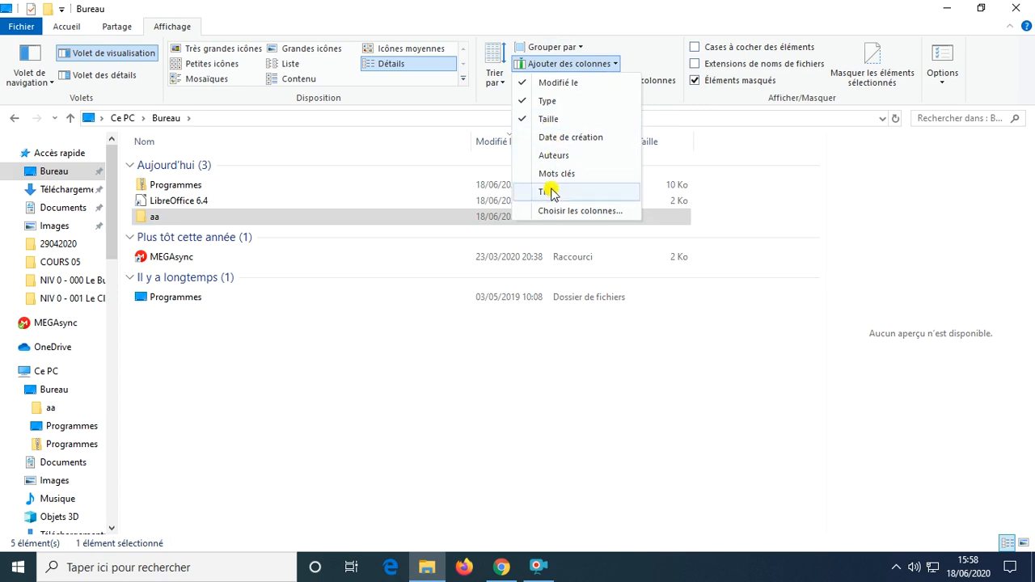
{"action": "left_click", "coordinate": [561, 228]}
{"action": "scroll", "coordinate": [469, 243], "scroll_direction": "down", "scroll_amount": 12}
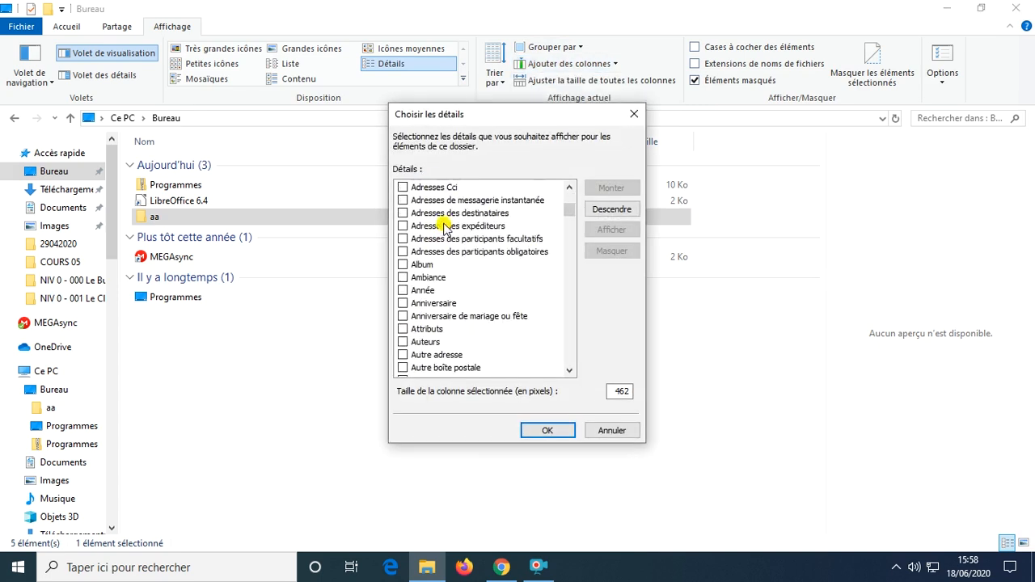
{"action": "left_click", "coordinate": [612, 431]}
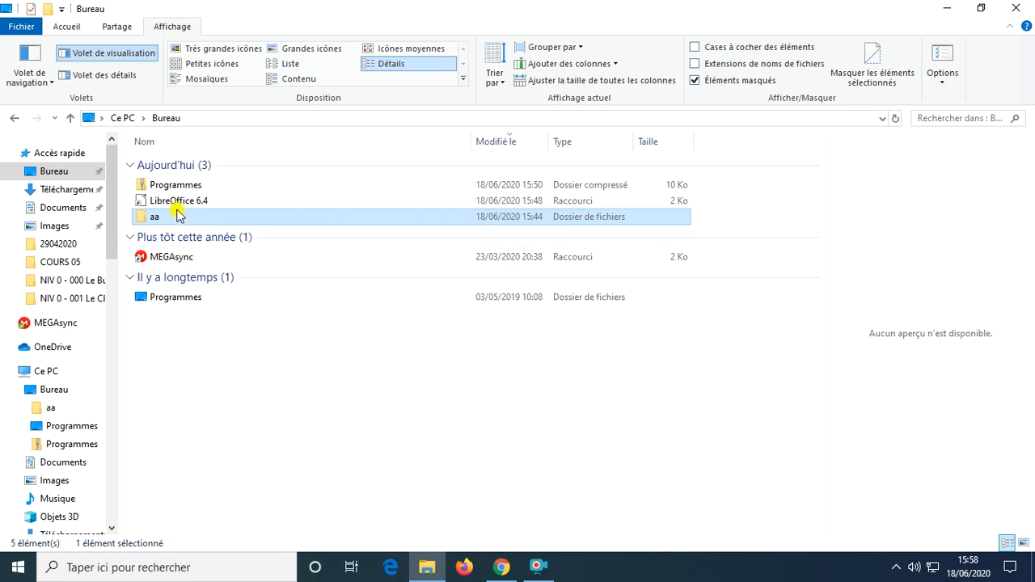
Step: Turn on item check boxes in Bureau and select several of its items one after another
{"action": "left_click", "coordinate": [169, 220]}
{"action": "left_click", "coordinate": [203, 218]}
{"action": "left_click", "coordinate": [125, 227]}
{"action": "left_click", "coordinate": [722, 47]}
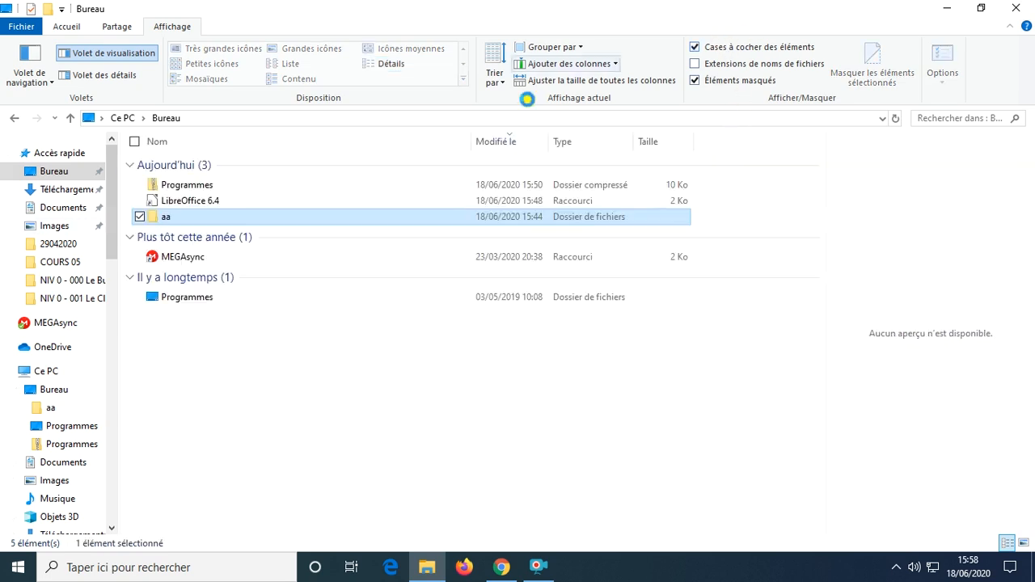
{"action": "left_click", "coordinate": [171, 201]}
{"action": "left_click", "coordinate": [202, 186]}
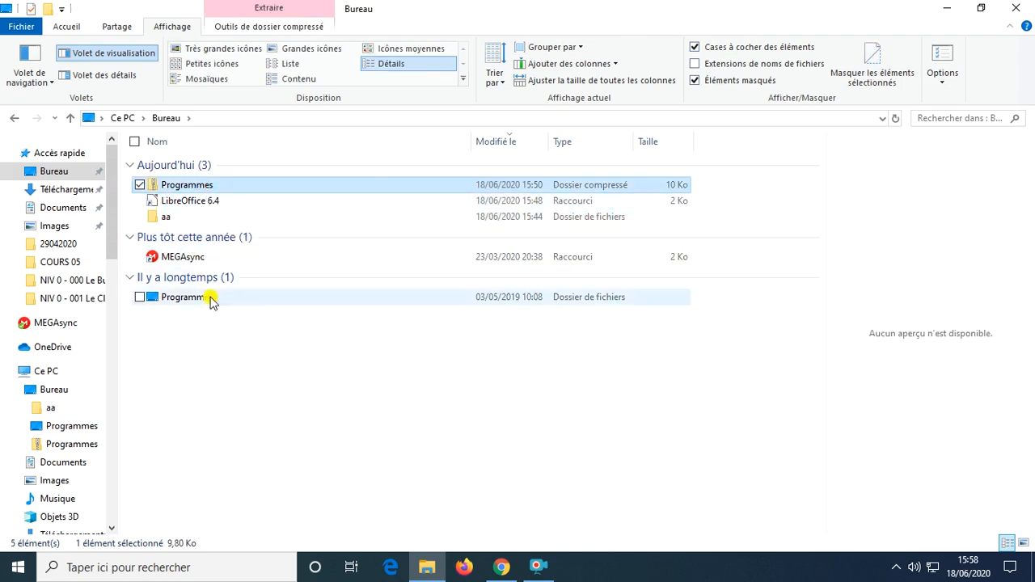
{"action": "left_click", "coordinate": [199, 259]}
{"action": "left_click", "coordinate": [203, 297]}
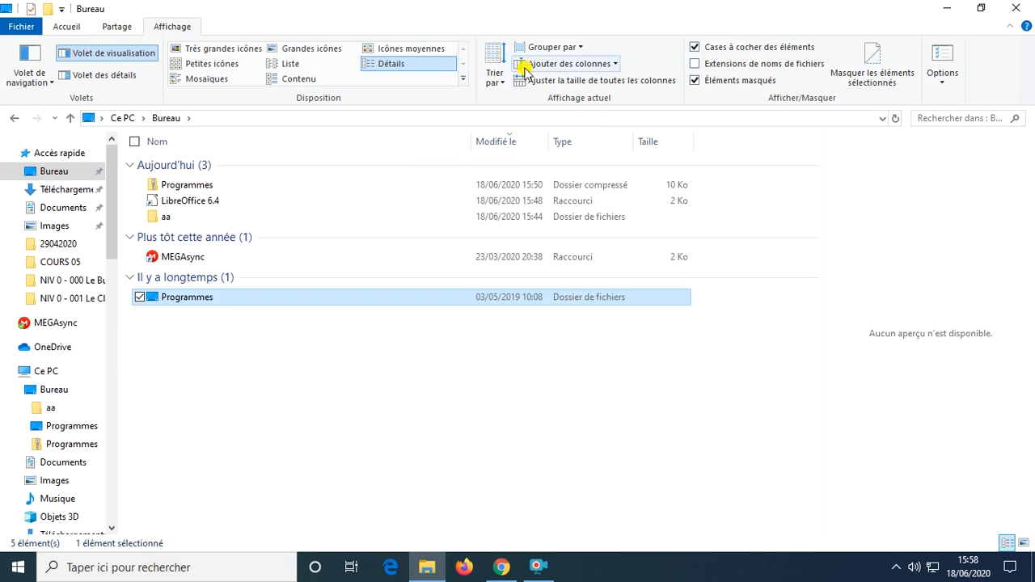
Step: Turn off the item check boxes and clear the selection in Bureau
{"action": "left_click", "coordinate": [695, 49]}
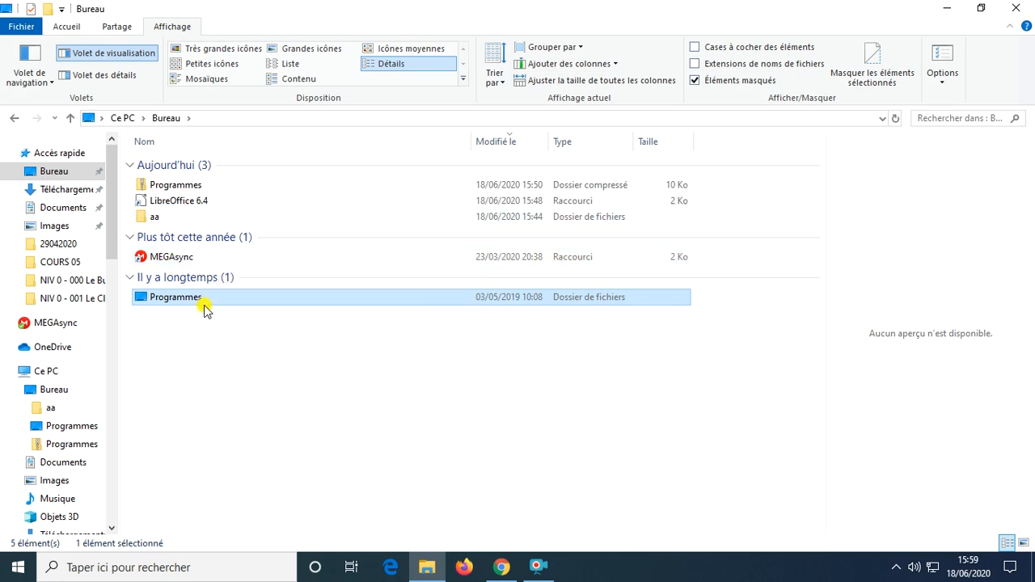
{"action": "left_click", "coordinate": [204, 300]}
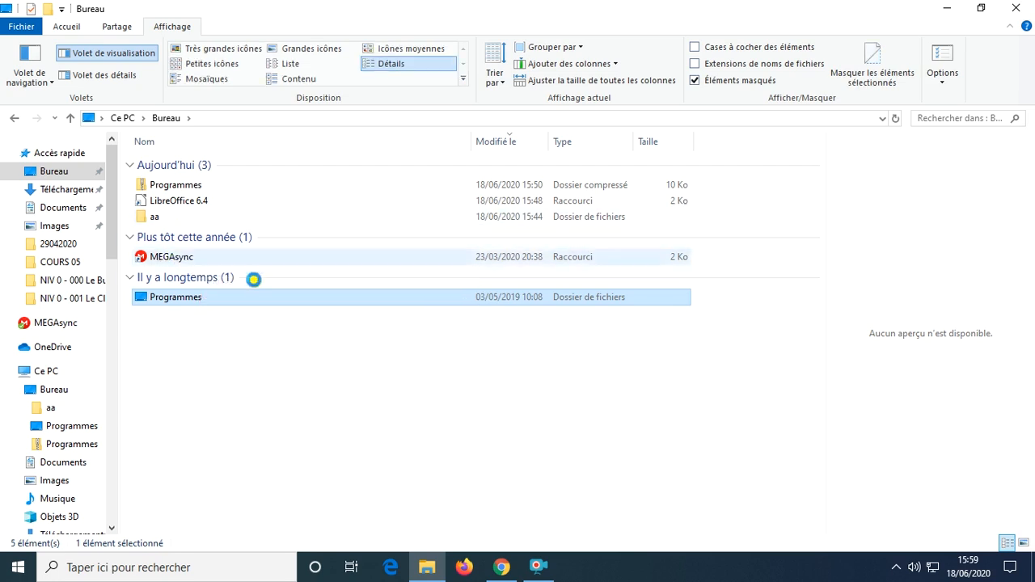
{"action": "left_click", "coordinate": [562, 348]}
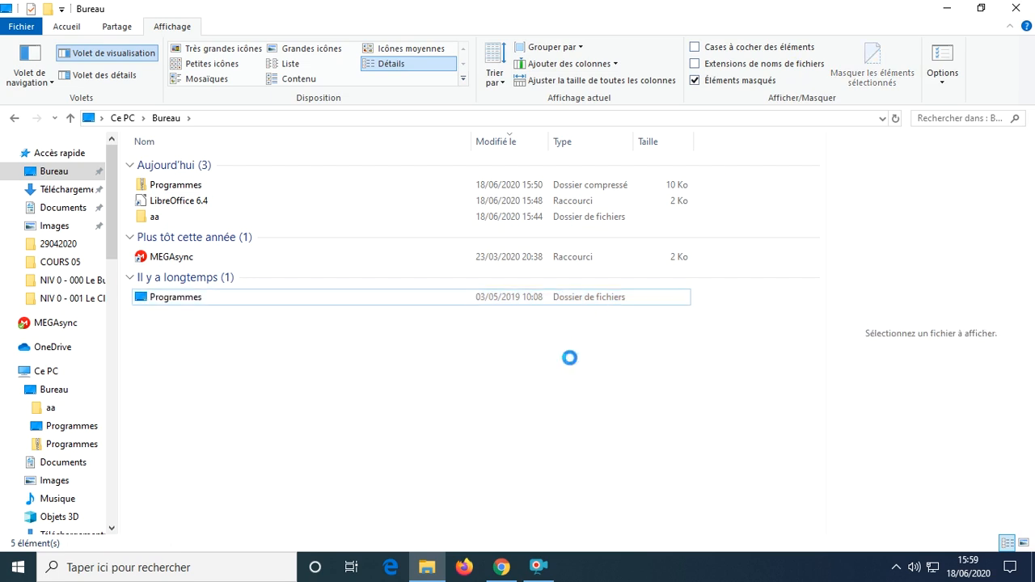
Step: Switch file name extensions on and off in Bureau, and leave them shown
{"action": "left_click", "coordinate": [764, 64]}
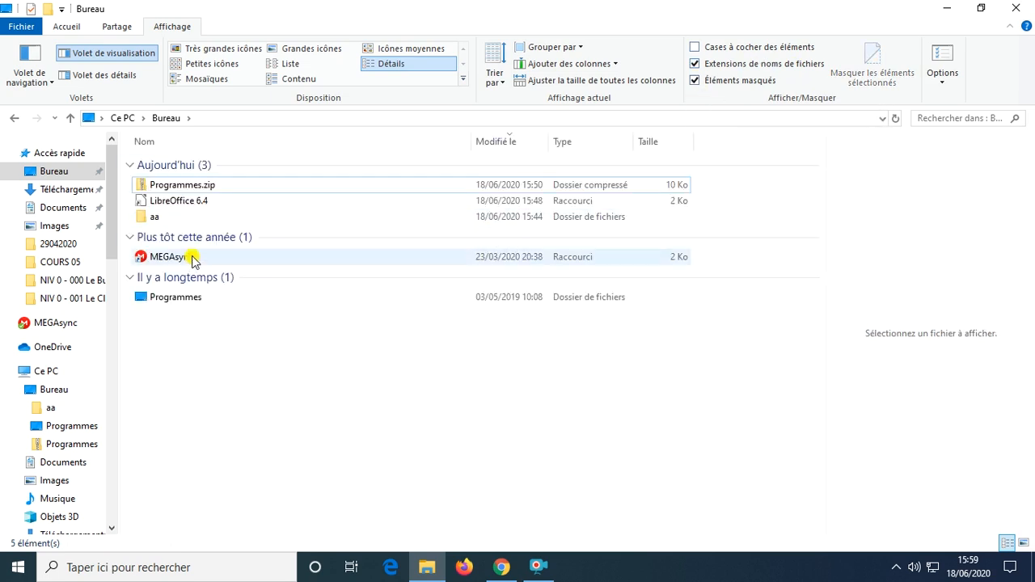
{"action": "left_click", "coordinate": [696, 65]}
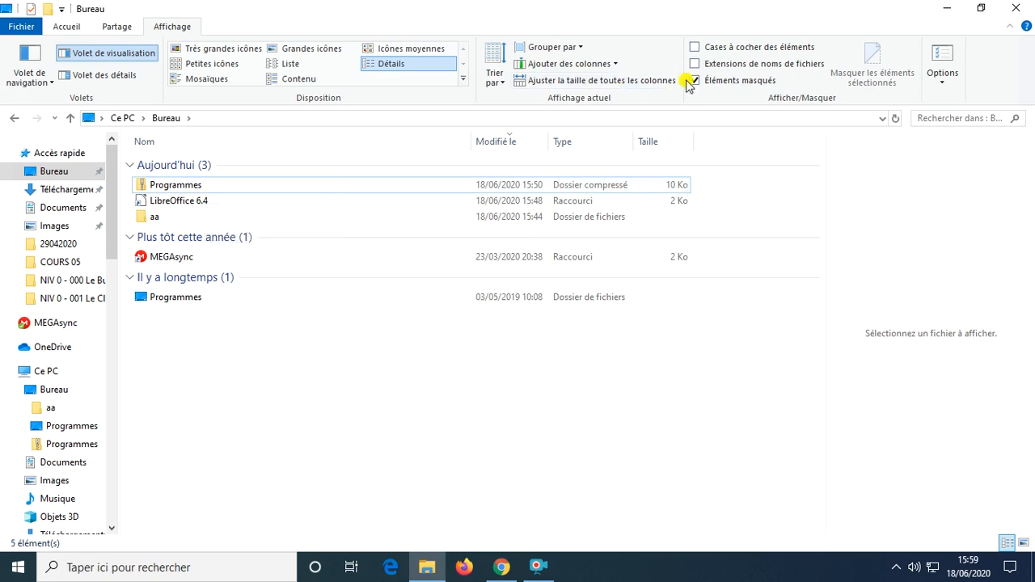
{"action": "left_click", "coordinate": [694, 64]}
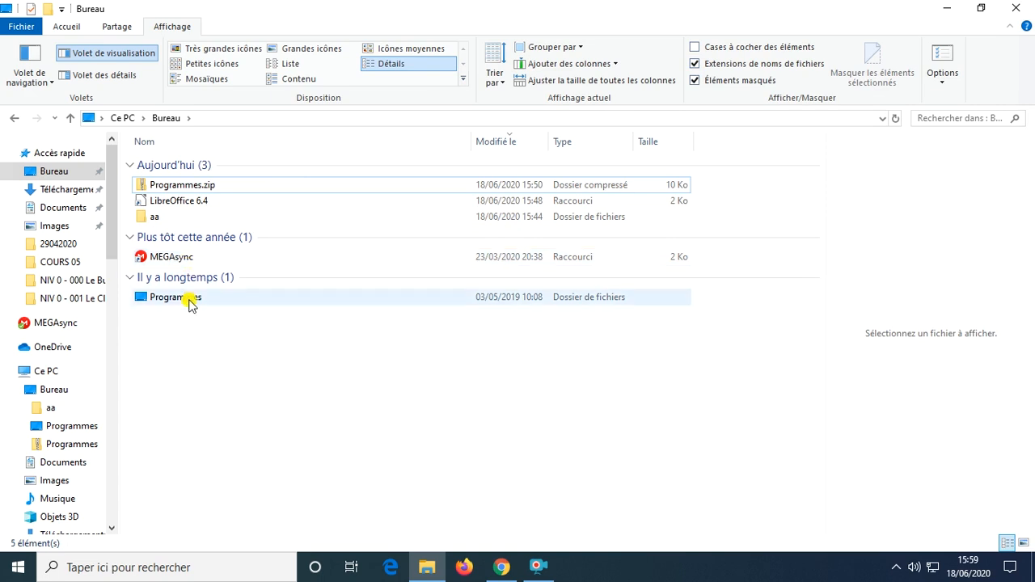
{"action": "left_click", "coordinate": [190, 206]}
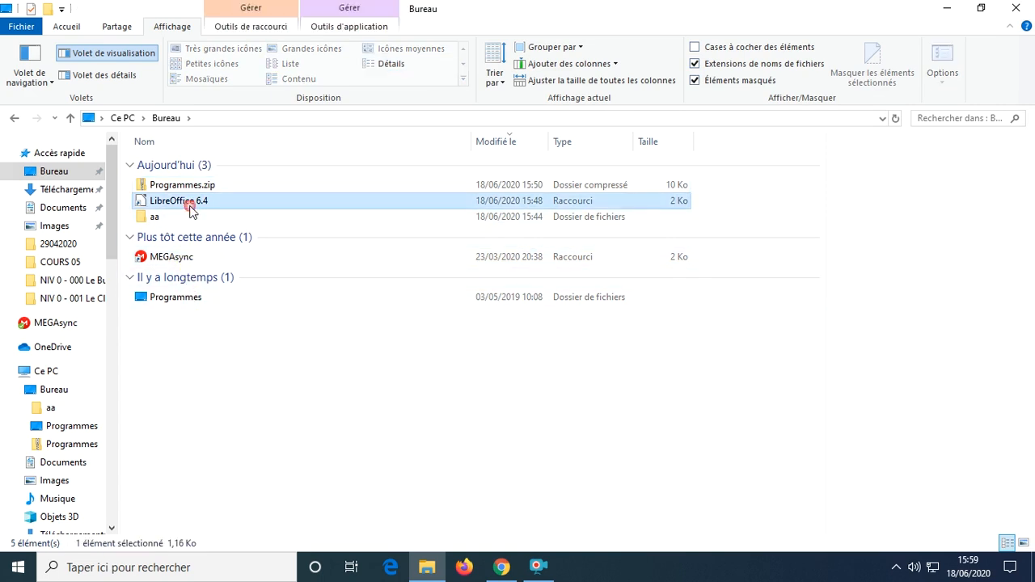
{"action": "left_click", "coordinate": [767, 64]}
{"action": "left_click", "coordinate": [767, 65]}
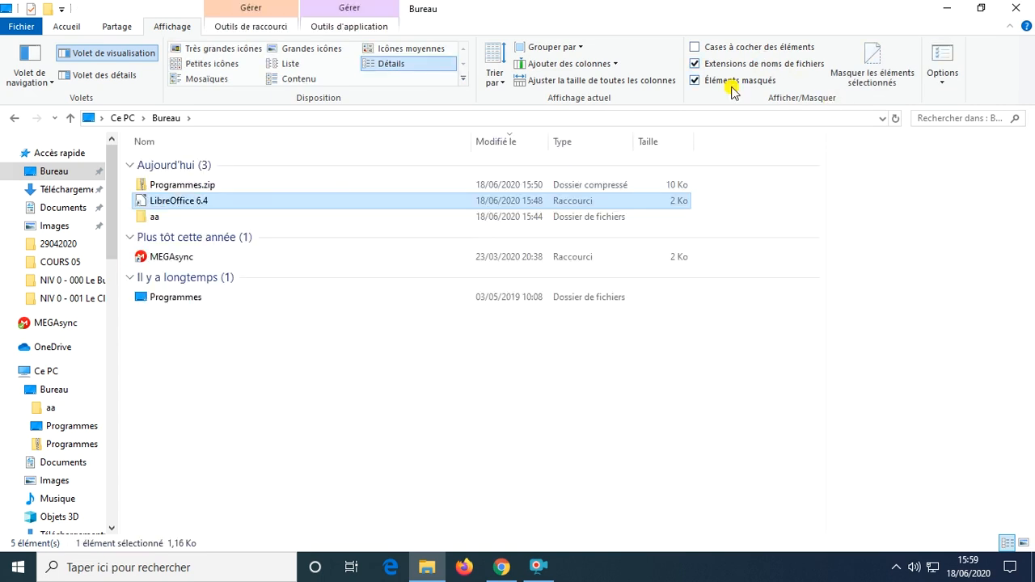
Step: Open the NIV 0 - 000 Le Bureau folder and compare its file names with extensions hidden and shown, leaving extensions on
{"action": "left_click", "coordinate": [77, 283]}
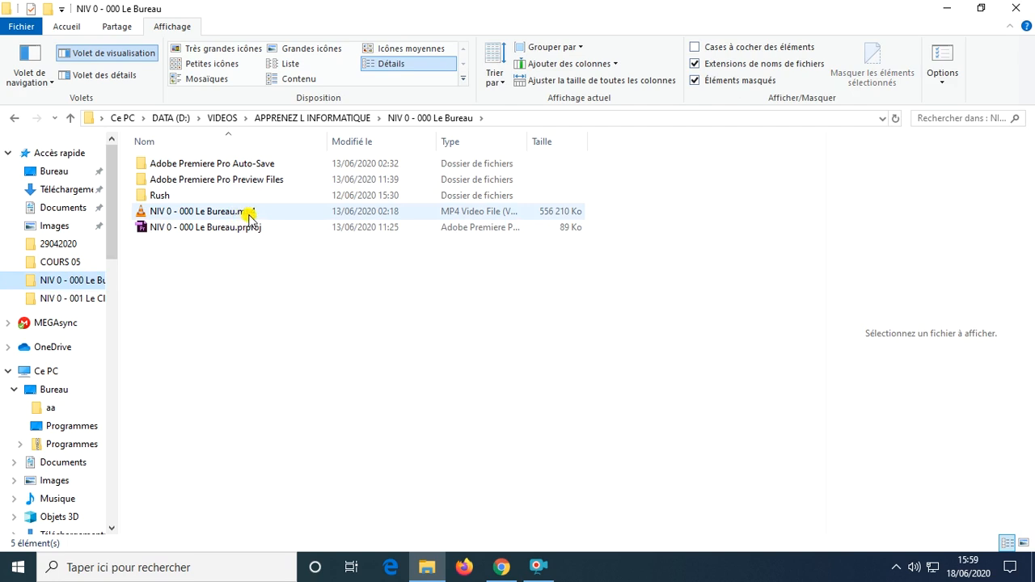
{"action": "left_click", "coordinate": [694, 63]}
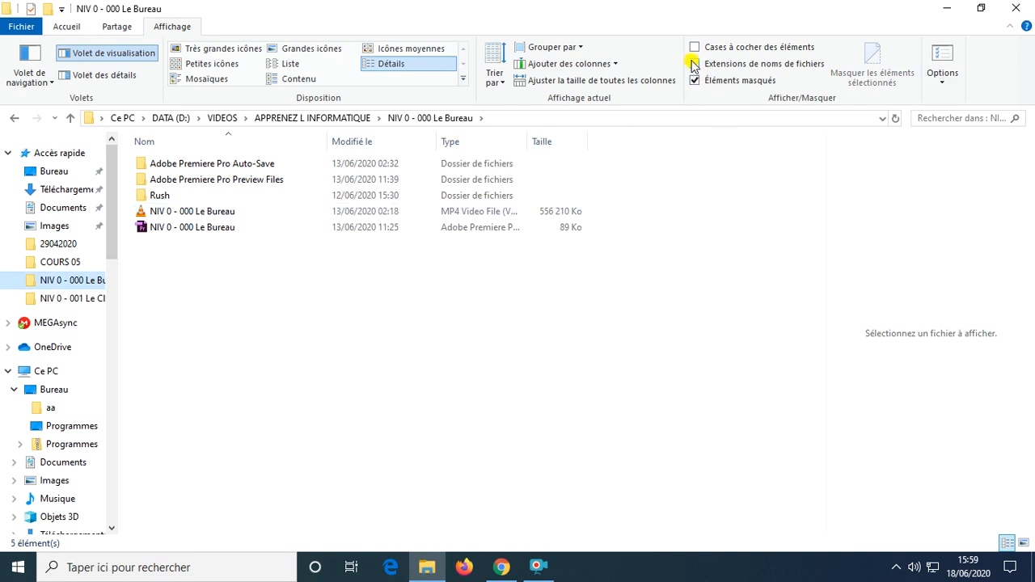
{"action": "left_click", "coordinate": [694, 63]}
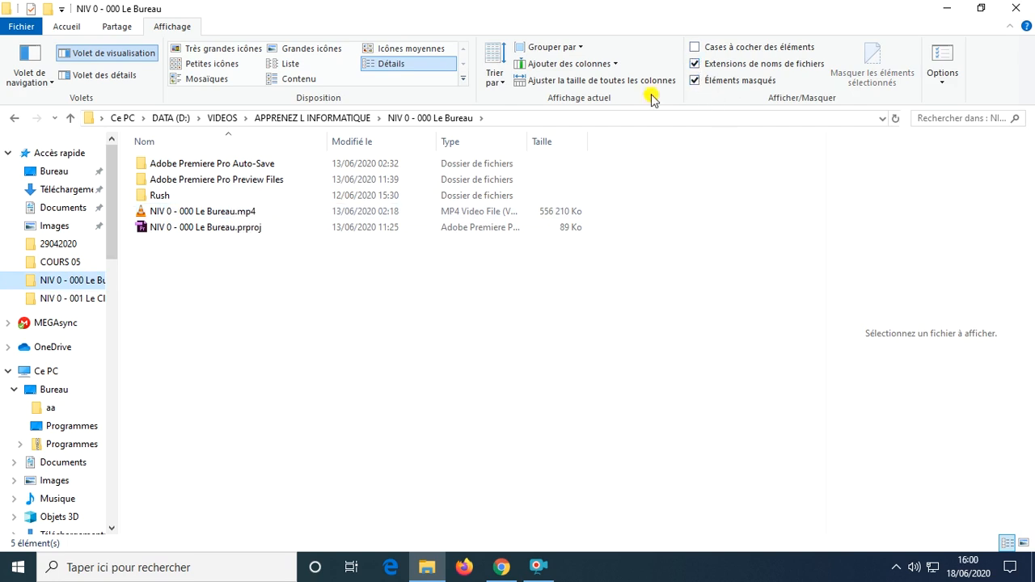
{"action": "left_click", "coordinate": [699, 66]}
{"action": "left_click", "coordinate": [699, 66]}
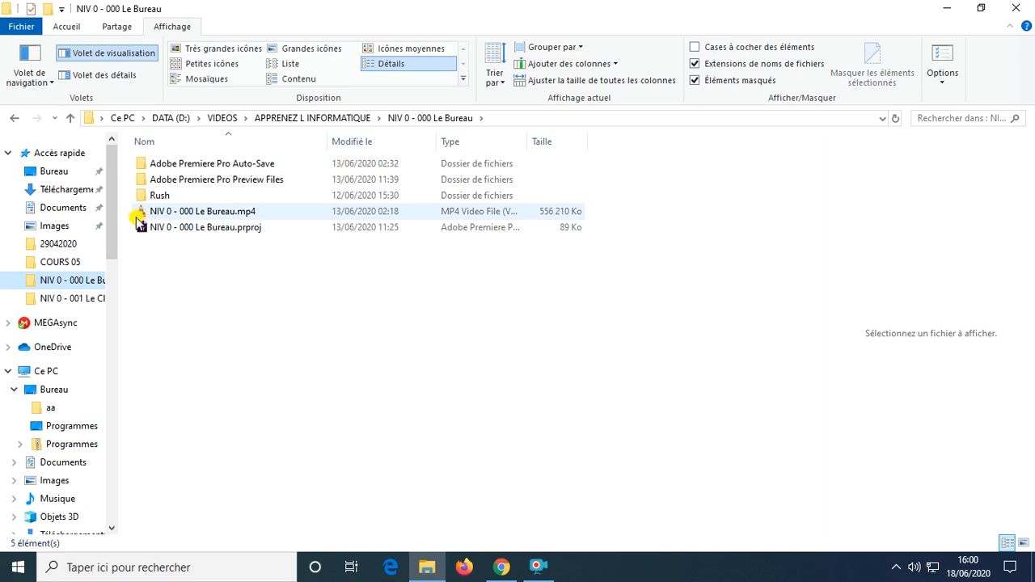
{"action": "mouse_move", "coordinate": [142, 215]}
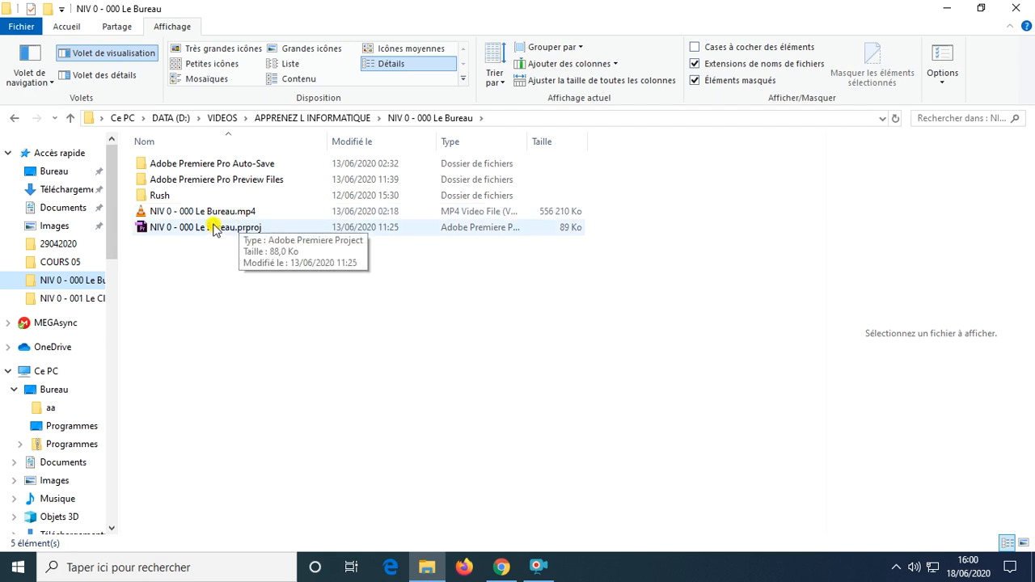
{"action": "mouse_move", "coordinate": [208, 216]}
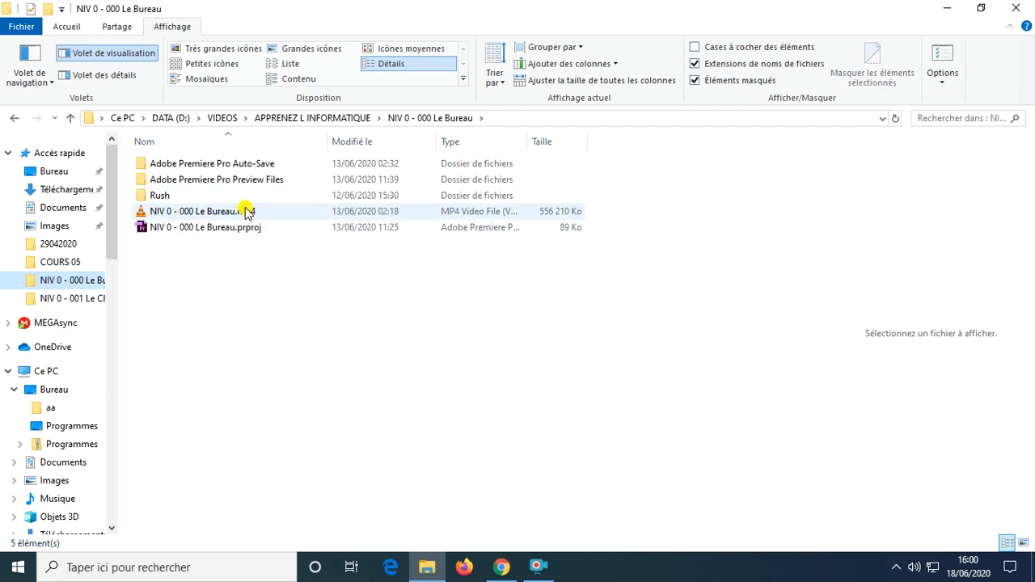
{"action": "mouse_move", "coordinate": [255, 212]}
Step: Open the Rush subfolder, and show its files in the Détails layout with the Nom column widened to fit the full names
{"action": "double_click", "coordinate": [183, 195]}
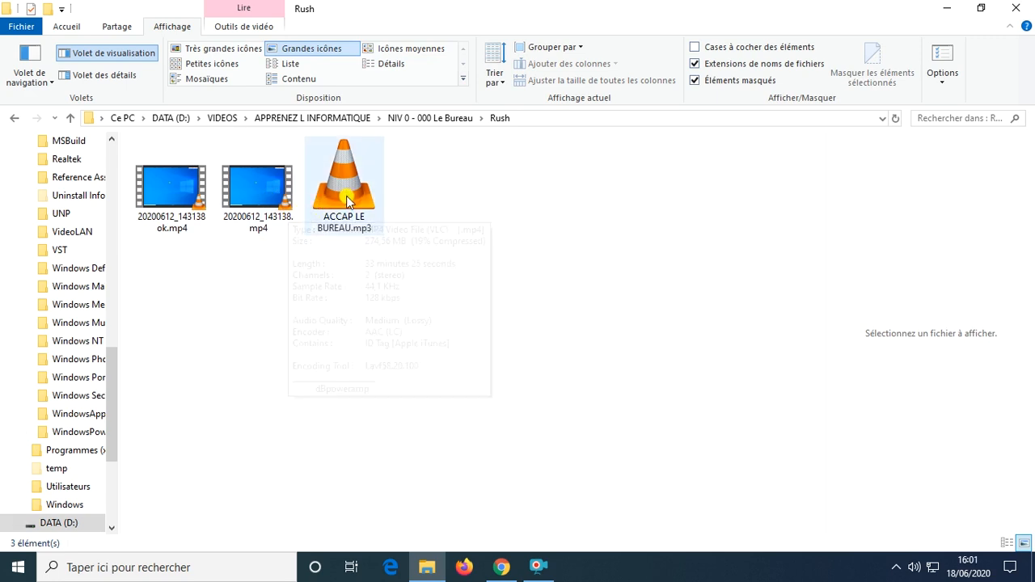
{"action": "left_click", "coordinate": [392, 62]}
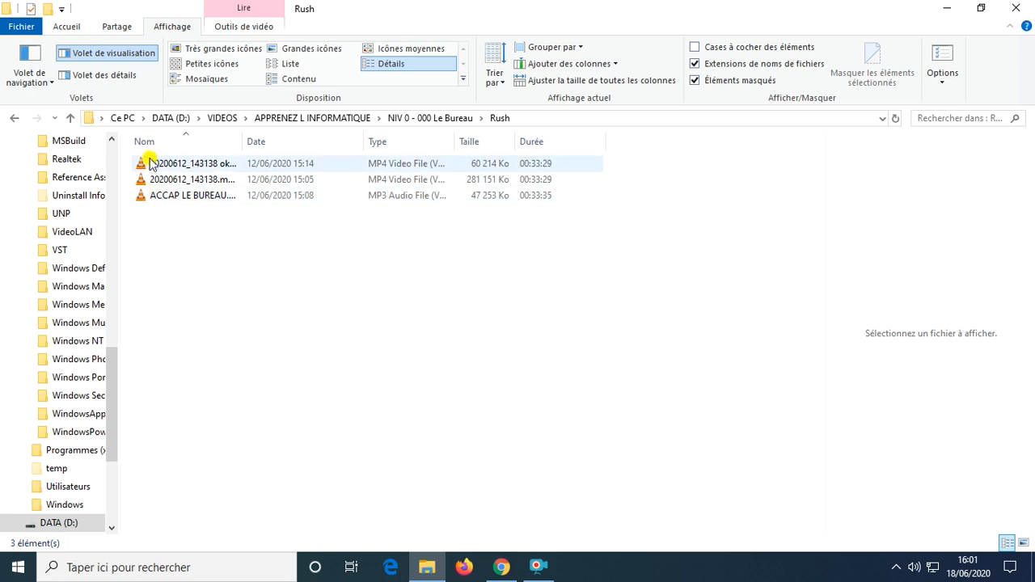
{"action": "left_click", "coordinate": [694, 65]}
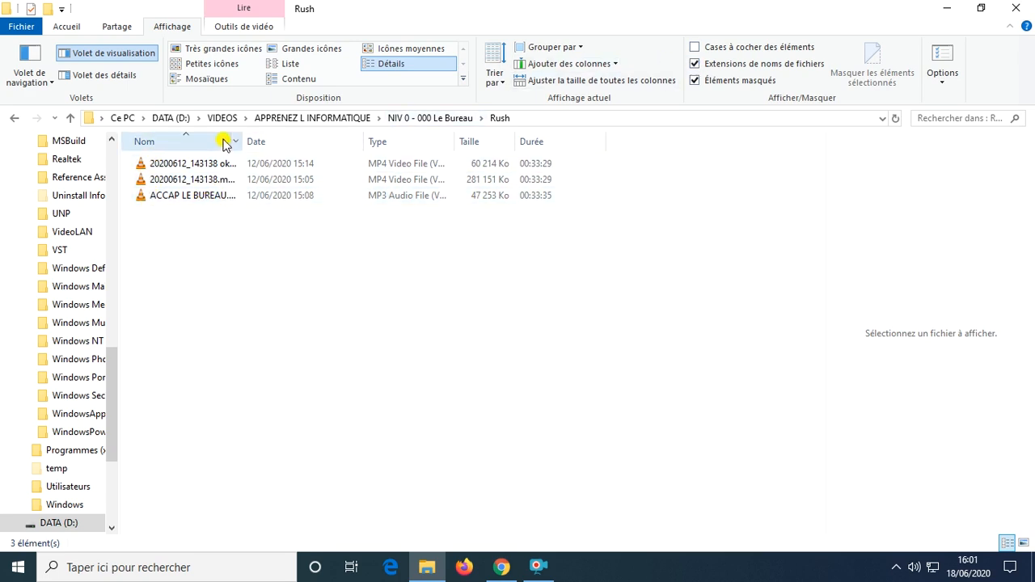
{"action": "left_click_drag", "start_coordinate": [244, 135], "coordinate": [364, 135]}
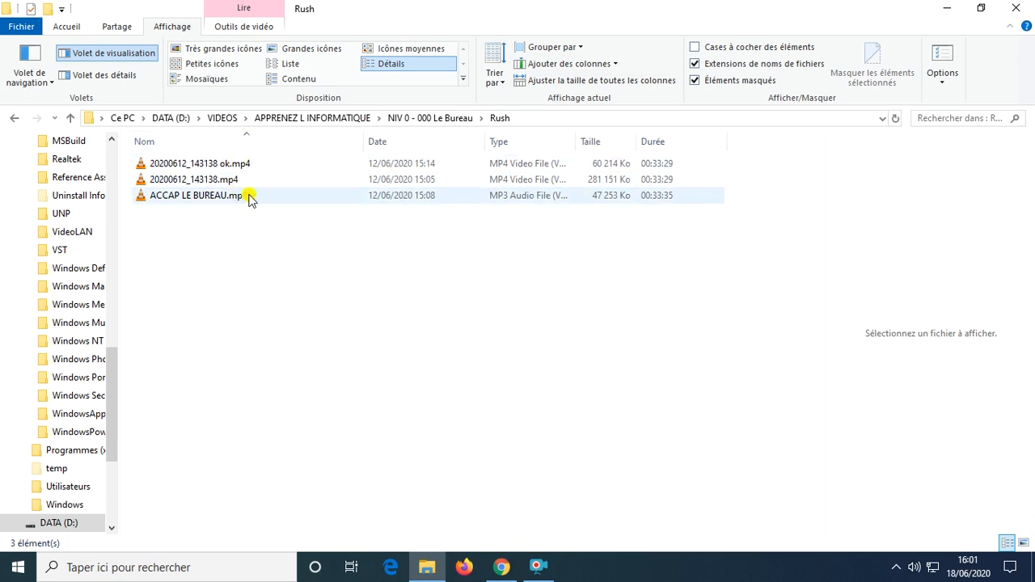
Step: Mark ACCAP LE BUREAU.mp3 in Rush as hidden, and switch the display of hidden items off and back on
{"action": "left_click", "coordinate": [693, 80]}
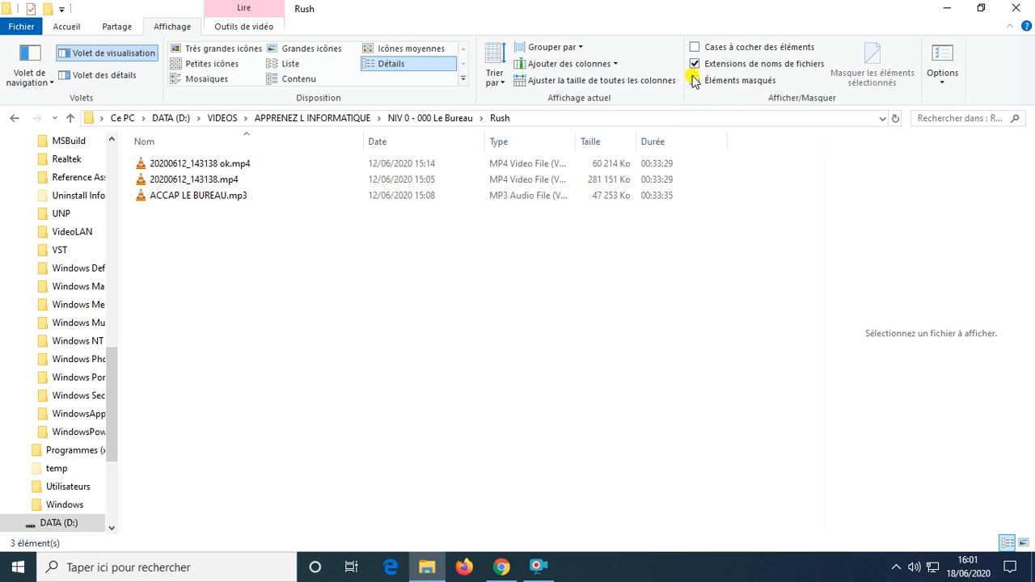
{"action": "left_click", "coordinate": [693, 80]}
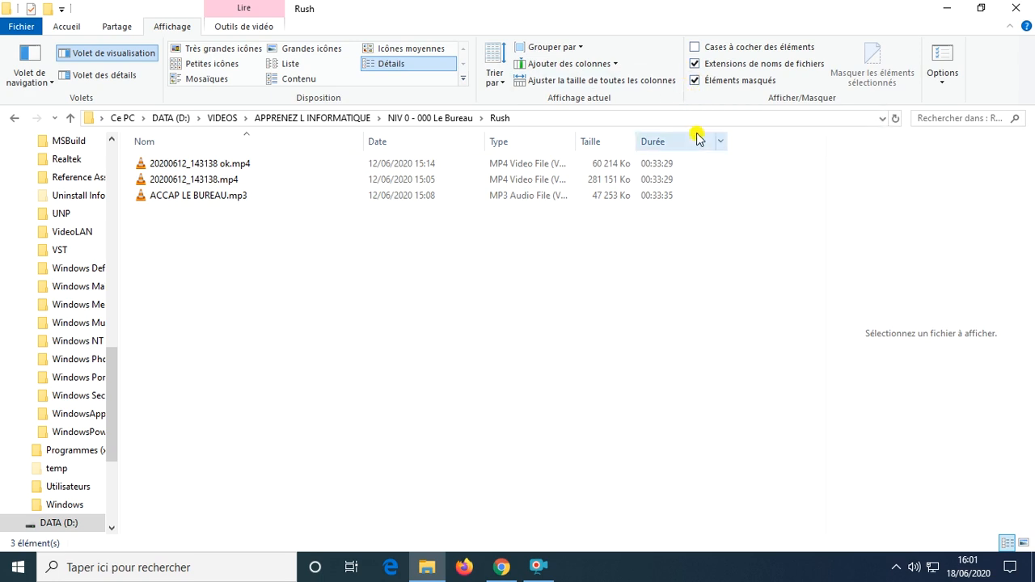
{"action": "left_click", "coordinate": [194, 201]}
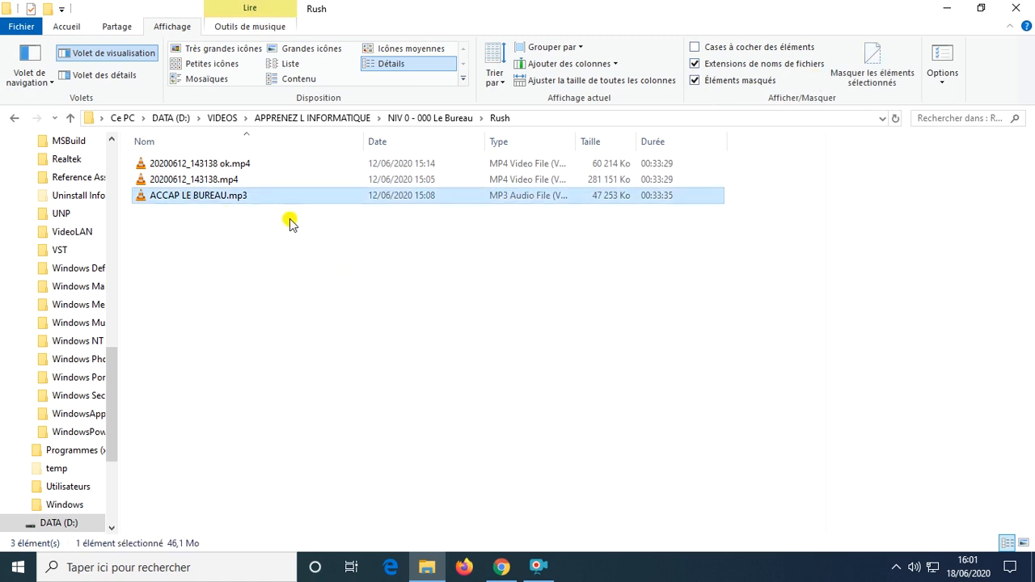
{"action": "mouse_move", "coordinate": [317, 194]}
{"action": "left_click", "coordinate": [876, 62]}
{"action": "left_click", "coordinate": [549, 294]}
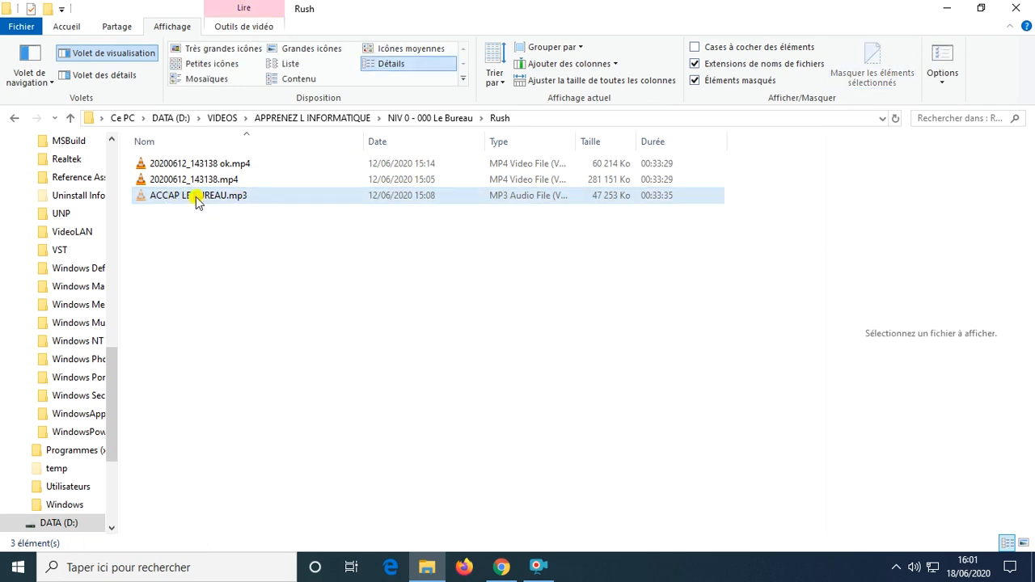
{"action": "left_click", "coordinate": [695, 81]}
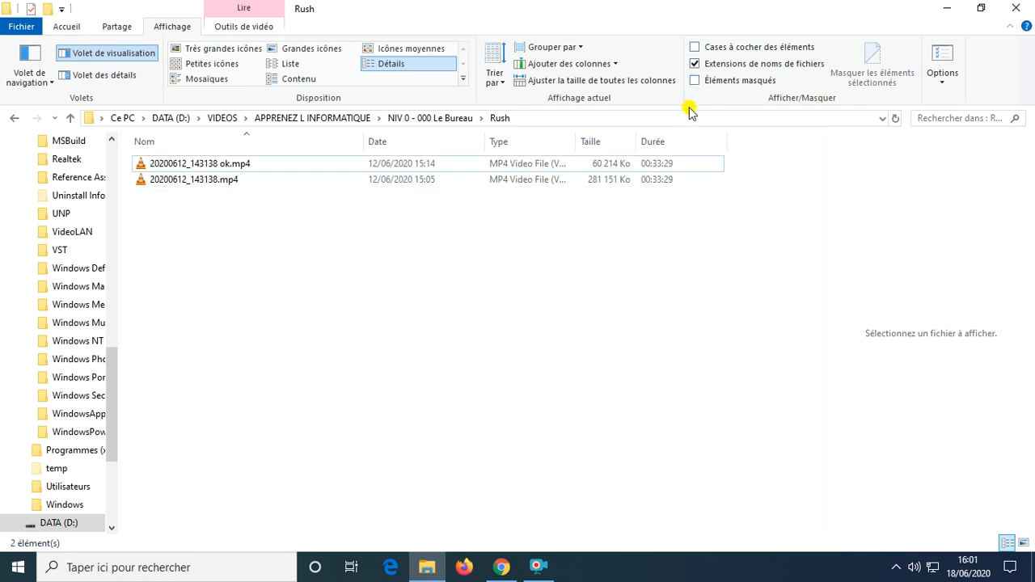
{"action": "left_click", "coordinate": [695, 81]}
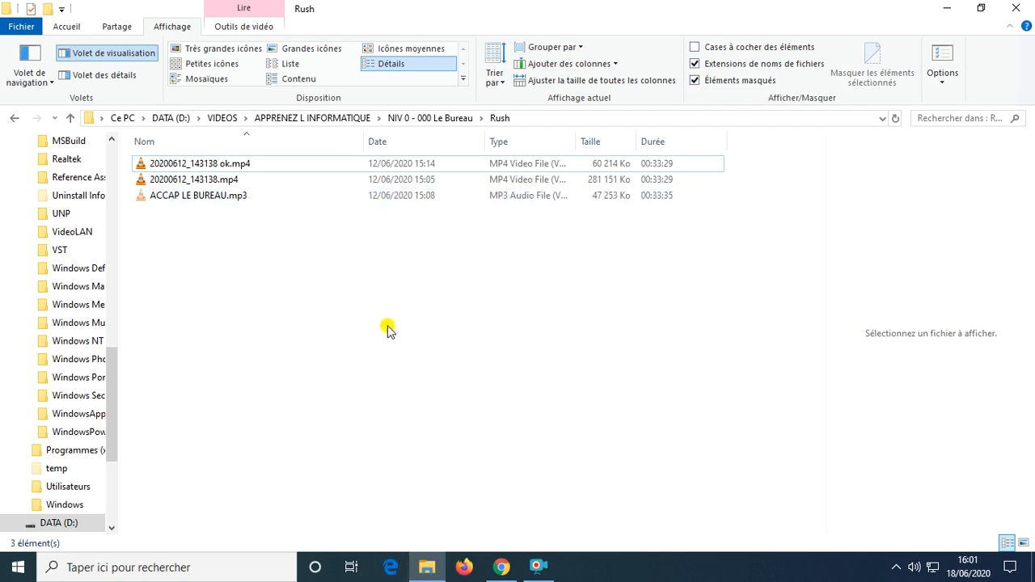
Step: Remove the hidden attribute from ACCAP LE BUREAU.mp3 in the Rush folder, then clear the selection
{"action": "left_click", "coordinate": [207, 198]}
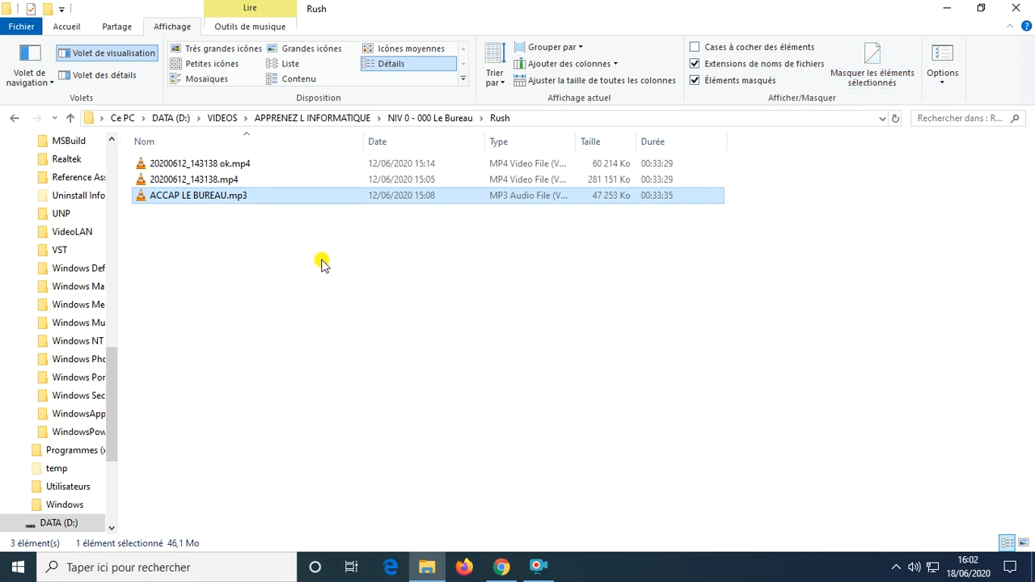
{"action": "left_click", "coordinate": [373, 254]}
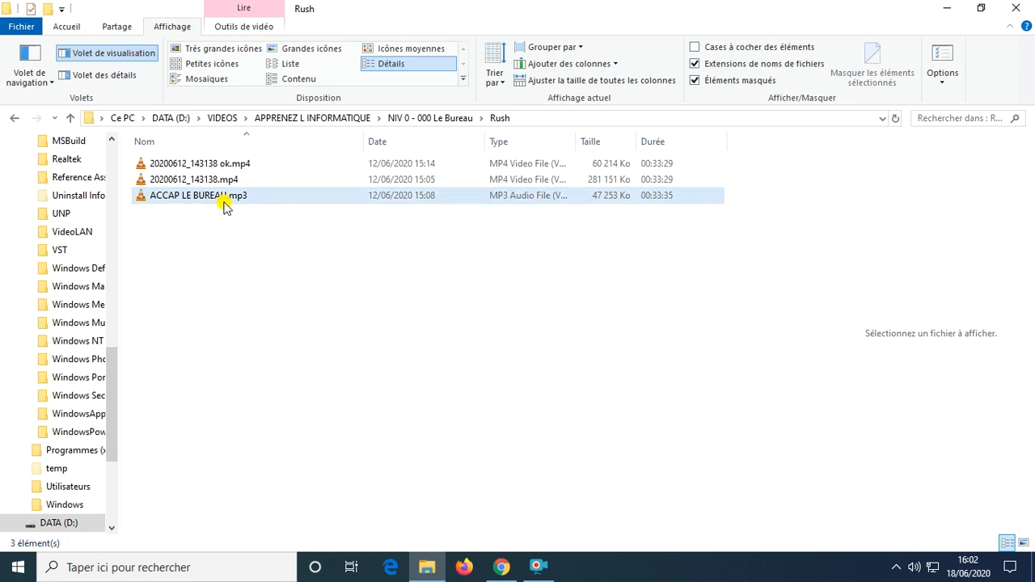
Step: Mark ACCAP LE BUREAU.mp3 as hidden again and turn off the display of hidden items in Rush
{"action": "mouse_move", "coordinate": [225, 207]}
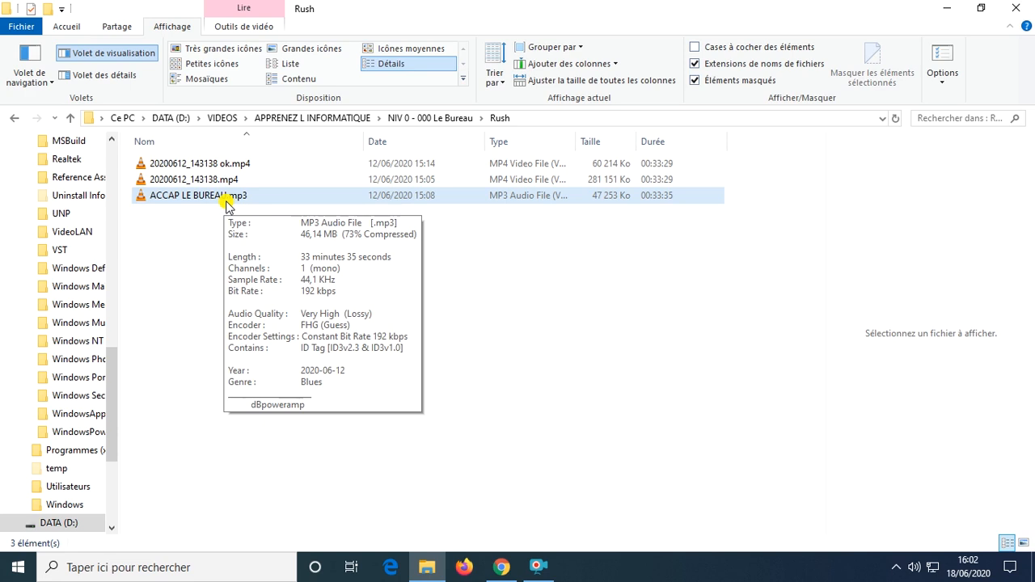
{"action": "left_click", "coordinate": [235, 200]}
{"action": "left_click", "coordinate": [865, 63]}
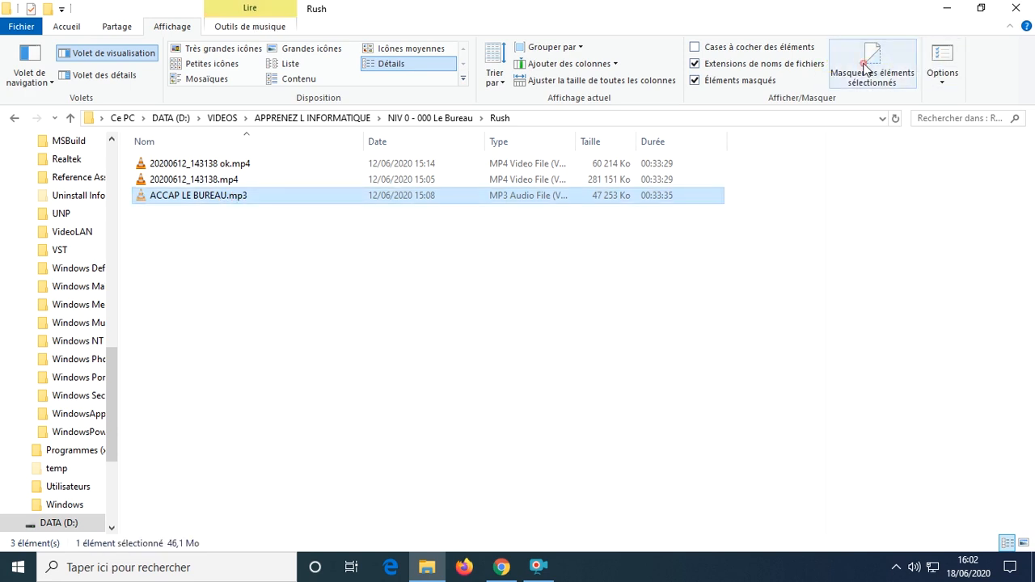
{"action": "left_click", "coordinate": [708, 79]}
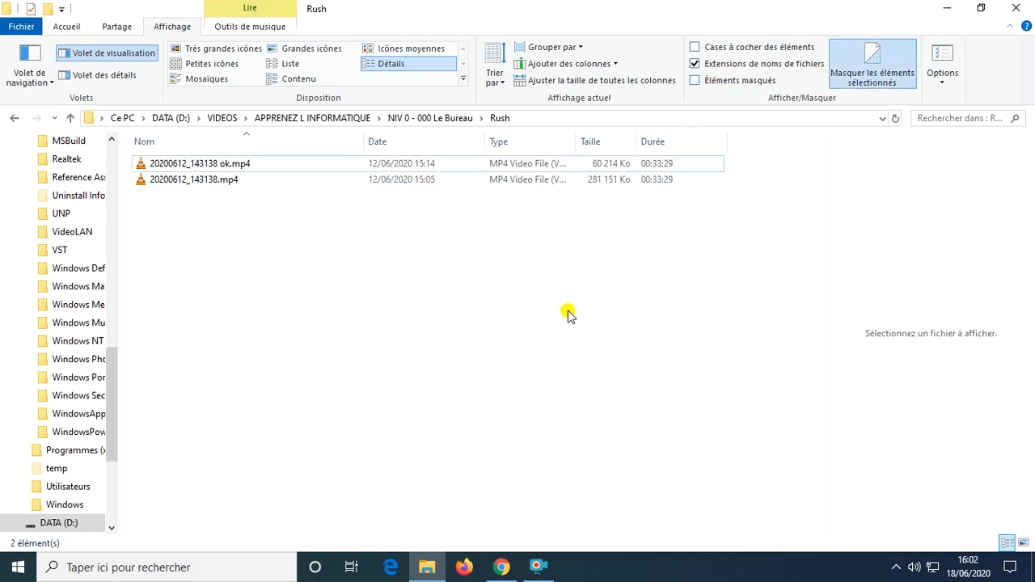
{"action": "left_click", "coordinate": [177, 183]}
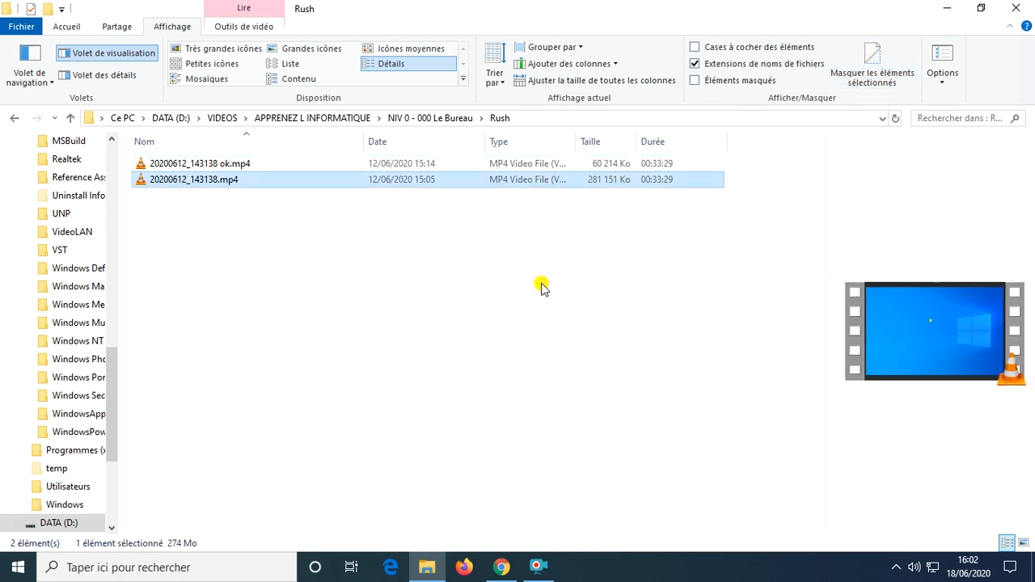
{"action": "left_click", "coordinate": [510, 296]}
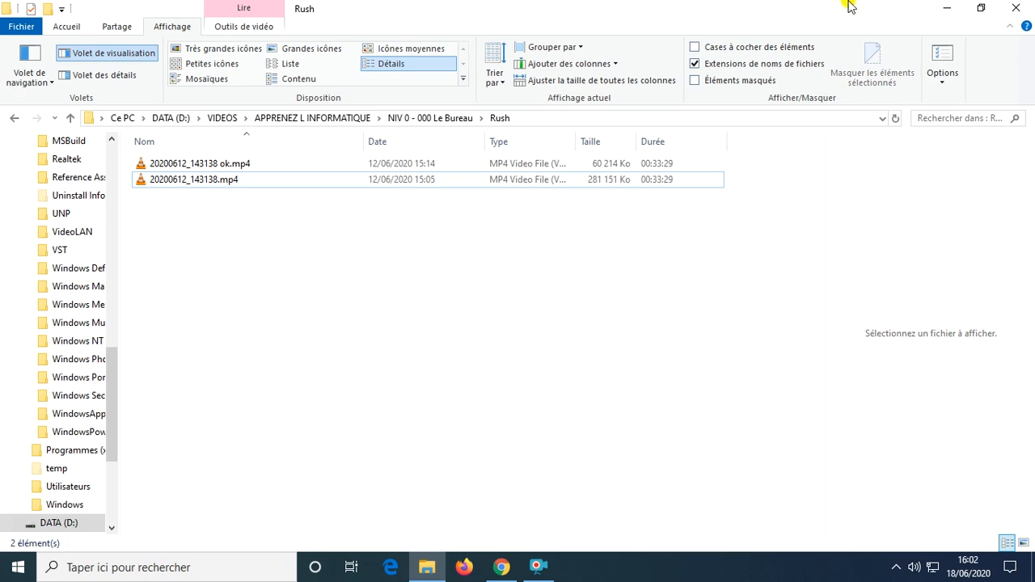
Step: Turn the display of hidden items back on and unhide ACCAP LE BUREAU.mp3
{"action": "left_click", "coordinate": [697, 81]}
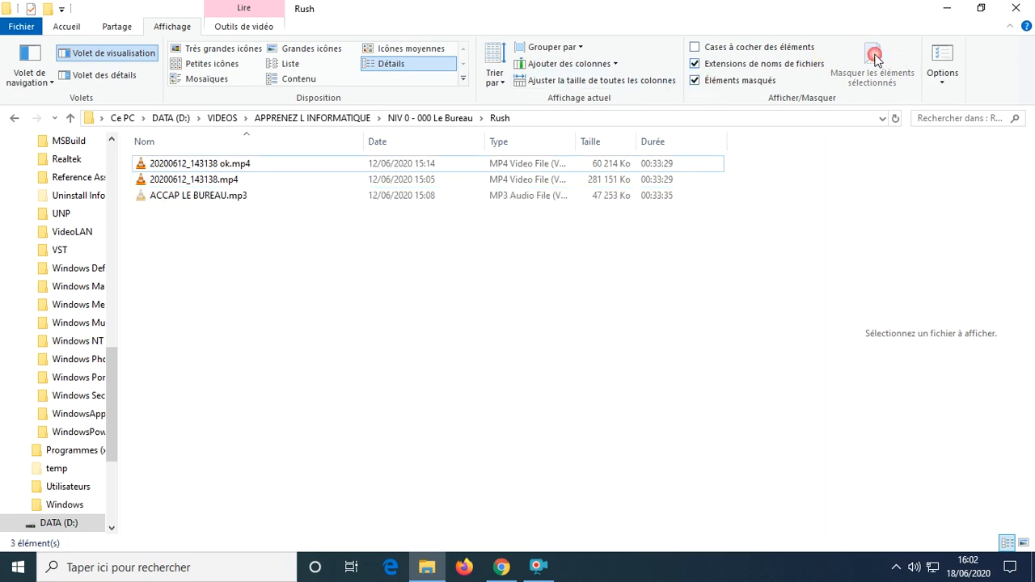
{"action": "left_click", "coordinate": [267, 197]}
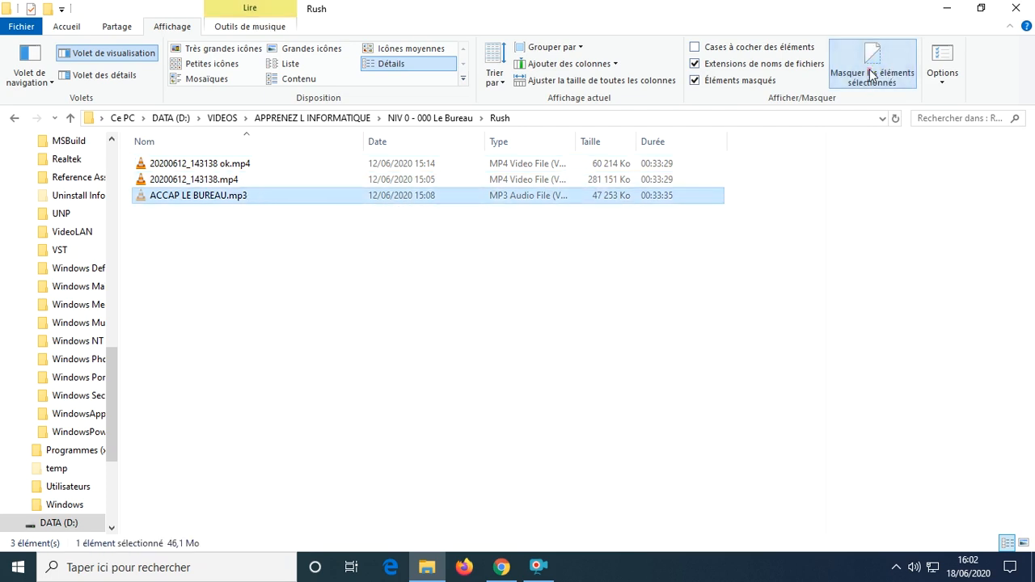
{"action": "left_click", "coordinate": [871, 75]}
{"action": "left_click", "coordinate": [371, 252]}
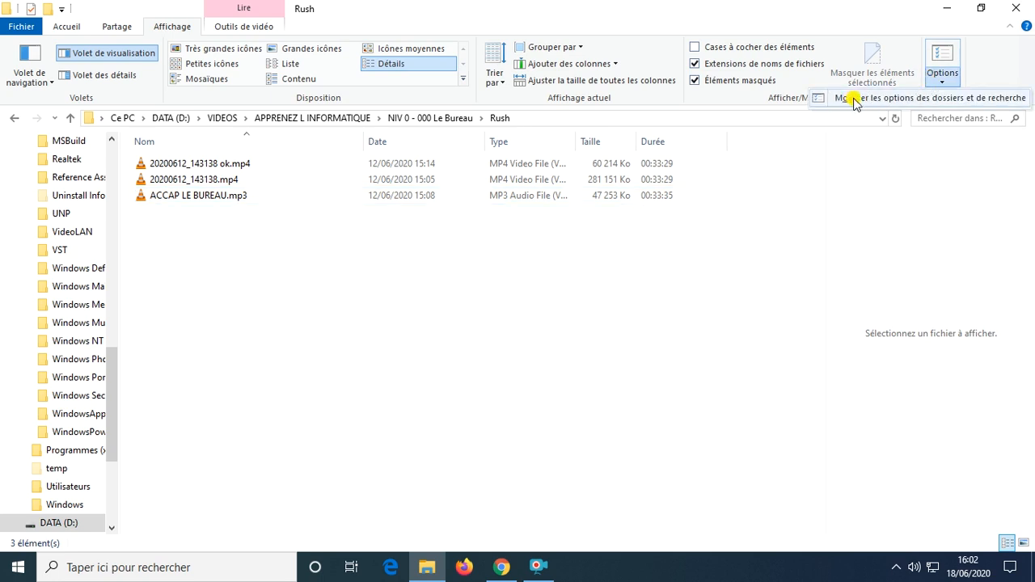
Step: In the general folder options, choose Accès rapide as the location File Explorer opens in, and confirm
{"action": "left_click", "coordinate": [1009, 98]}
{"action": "left_click_drag", "start_coordinate": [202, 152], "coordinate": [473, 93]}
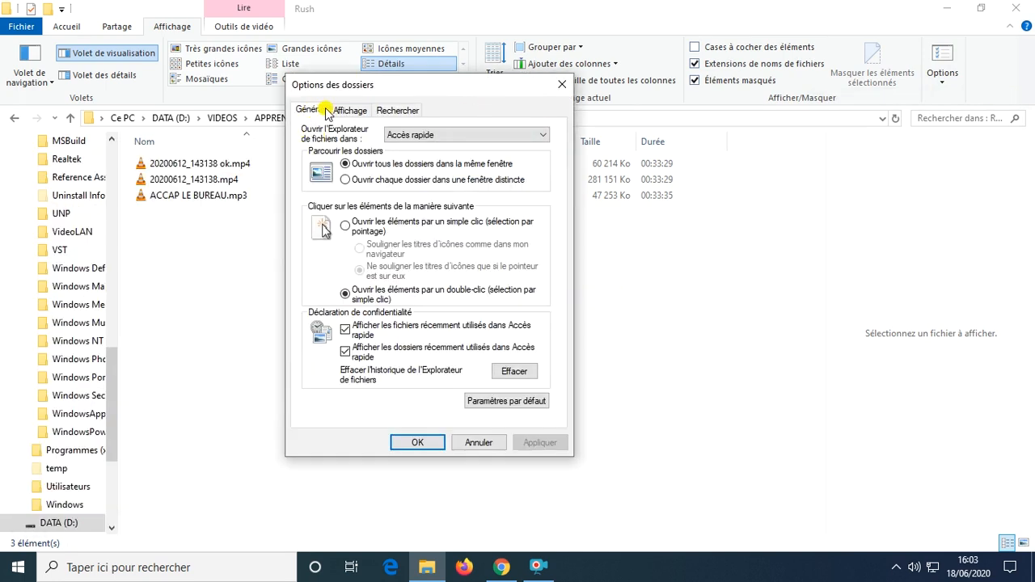
{"action": "left_click", "coordinate": [400, 135]}
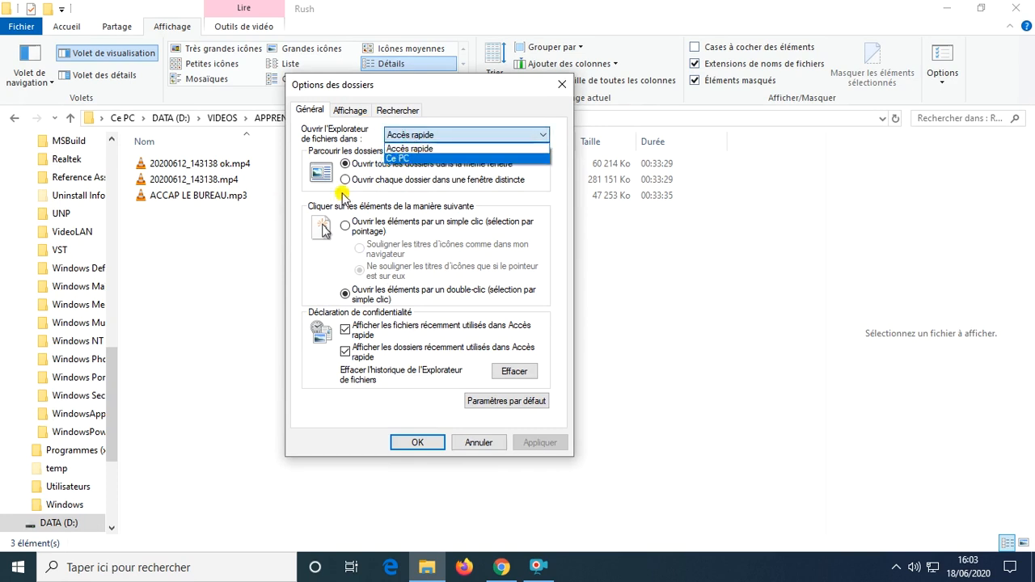
{"action": "left_click", "coordinate": [410, 150]}
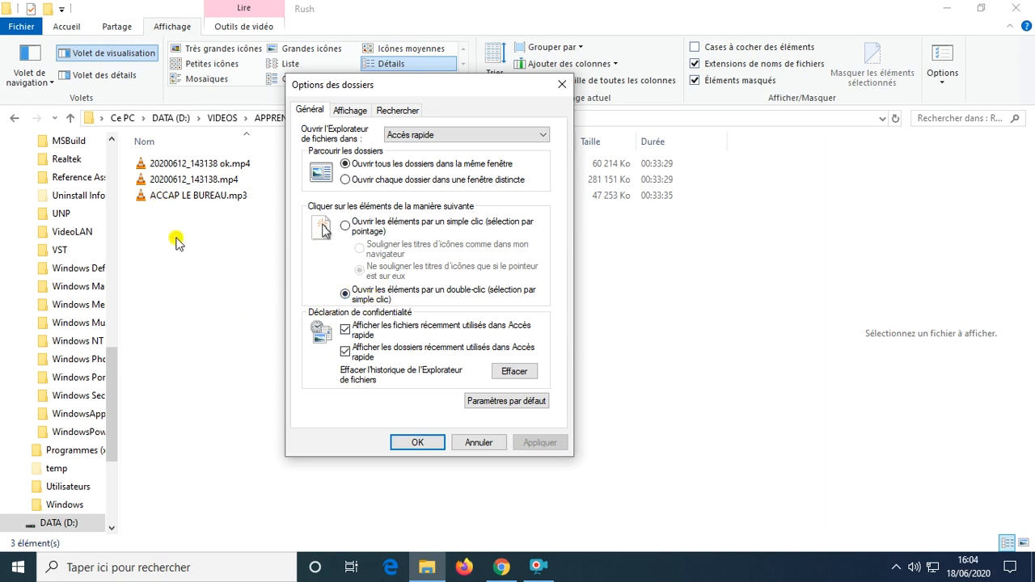
{"action": "left_click", "coordinate": [411, 440]}
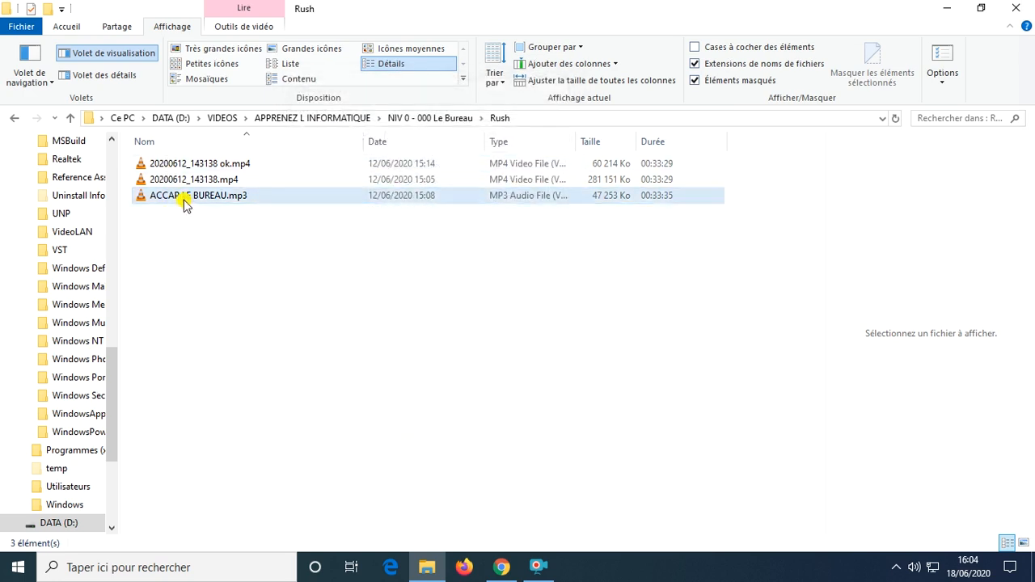
{"action": "right_click", "coordinate": [186, 201]}
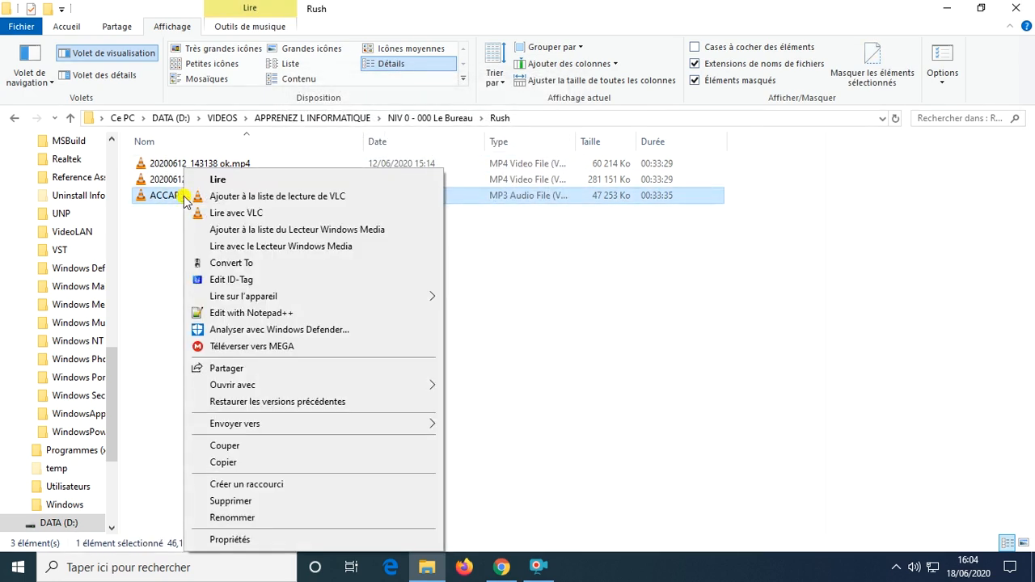
{"action": "left_click", "coordinate": [148, 283]}
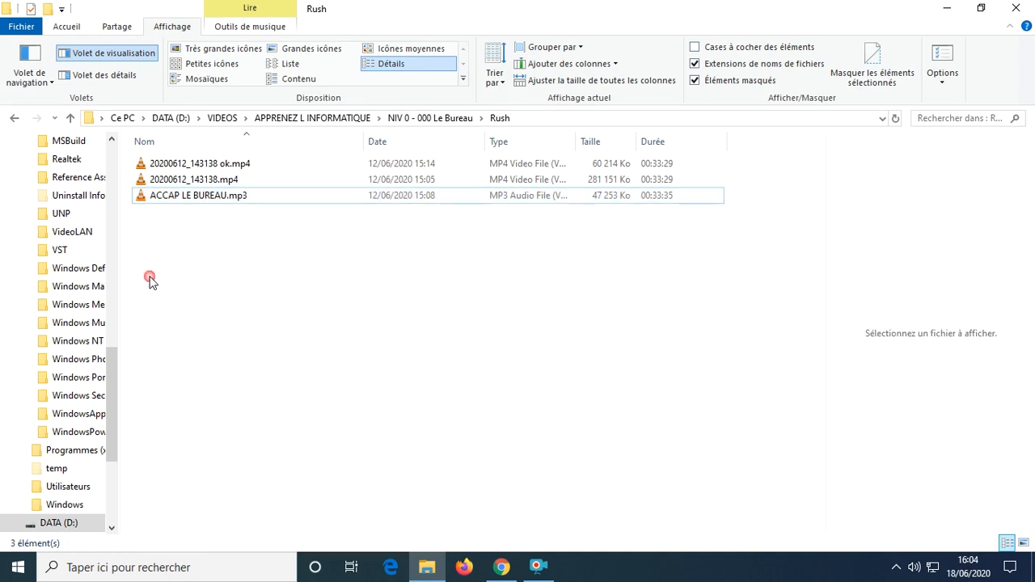
{"action": "right_click", "coordinate": [611, 353]}
Step: Reopen the folder options, review the advanced display settings through to Volet de navigation, and close them without saving changes
{"action": "left_click", "coordinate": [936, 86]}
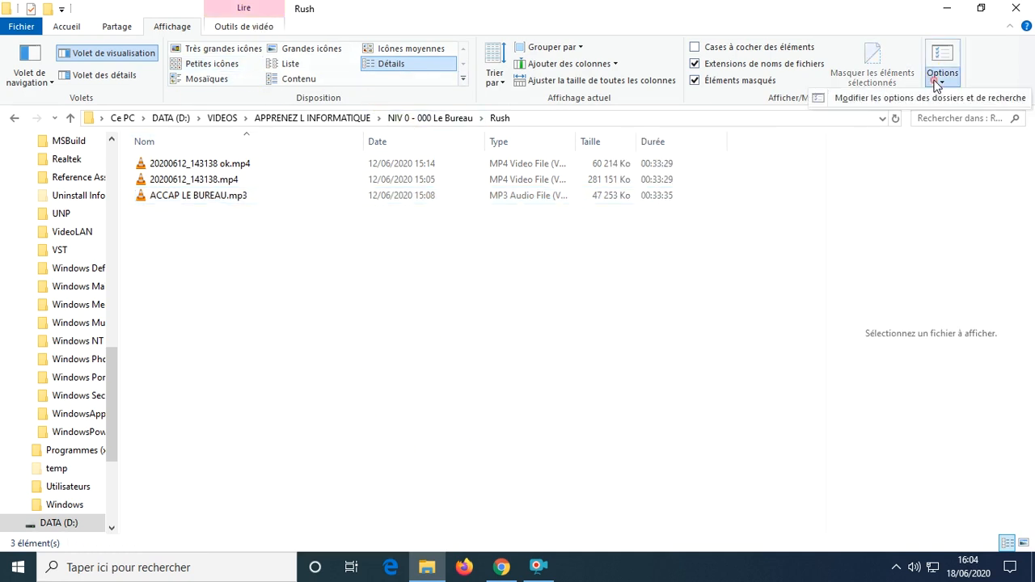
{"action": "left_click", "coordinate": [940, 81]}
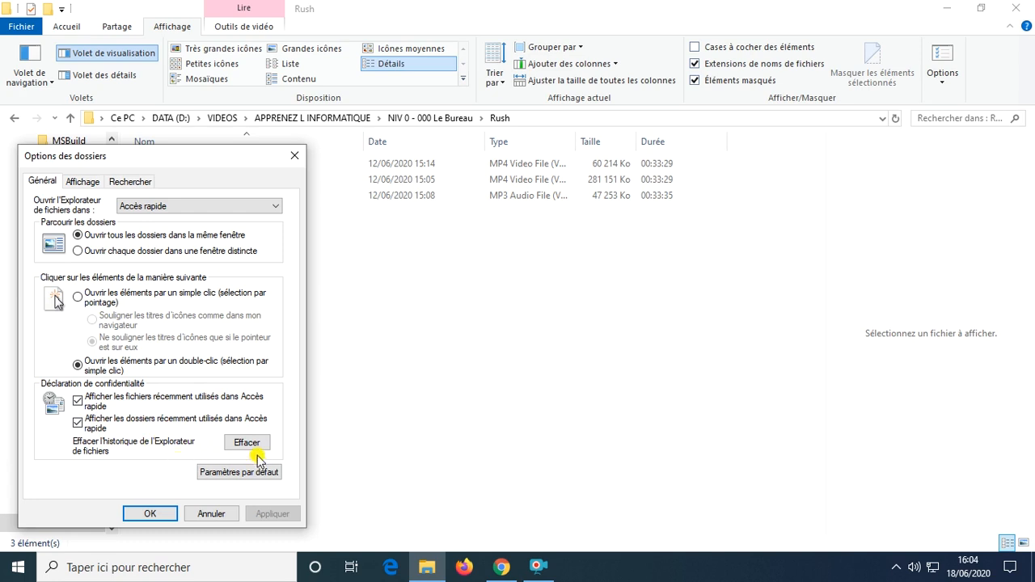
{"action": "left_click", "coordinate": [85, 182]}
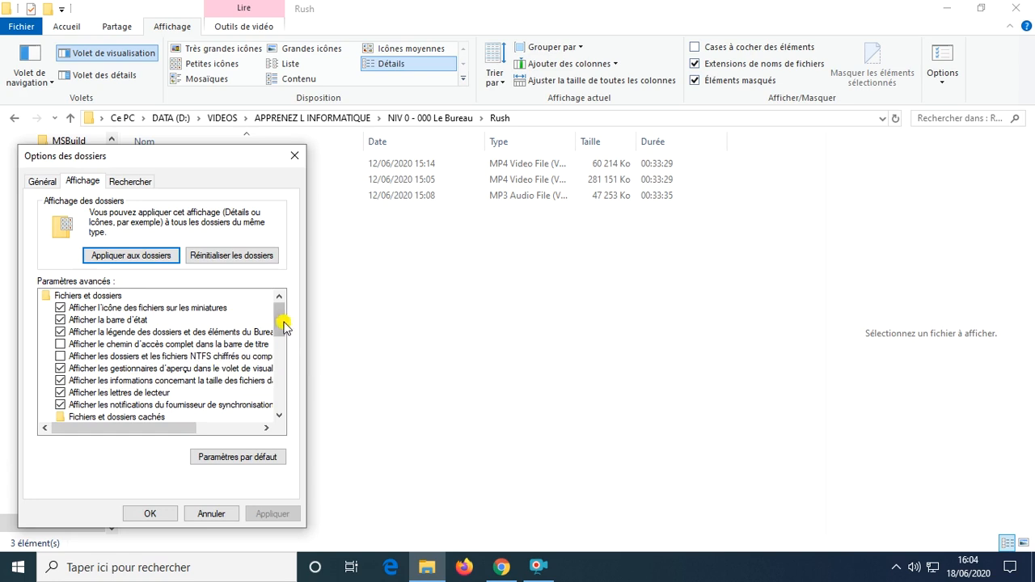
{"action": "left_click_drag", "start_coordinate": [278, 311], "coordinate": [278, 411]}
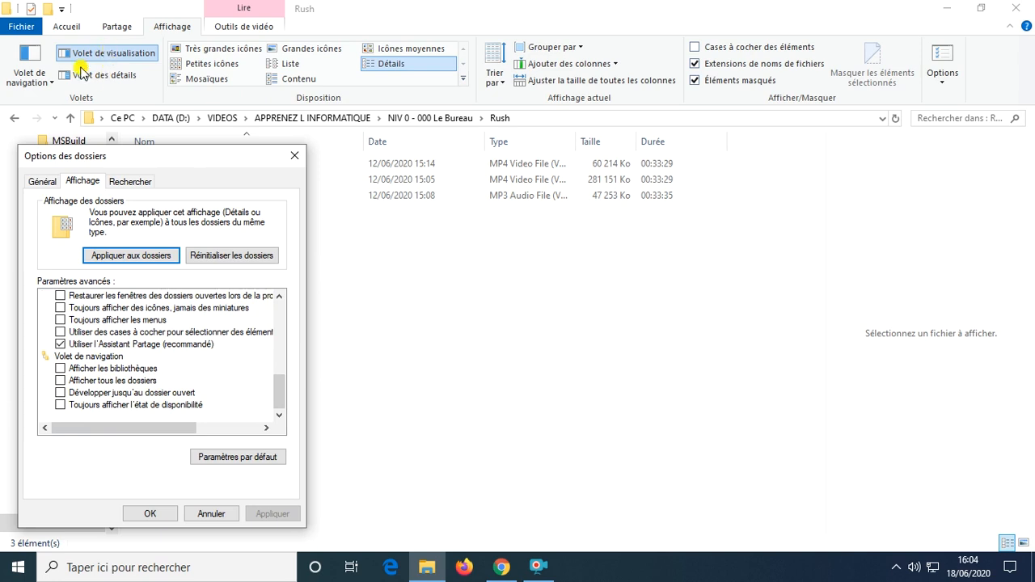
{"action": "left_click", "coordinate": [212, 514]}
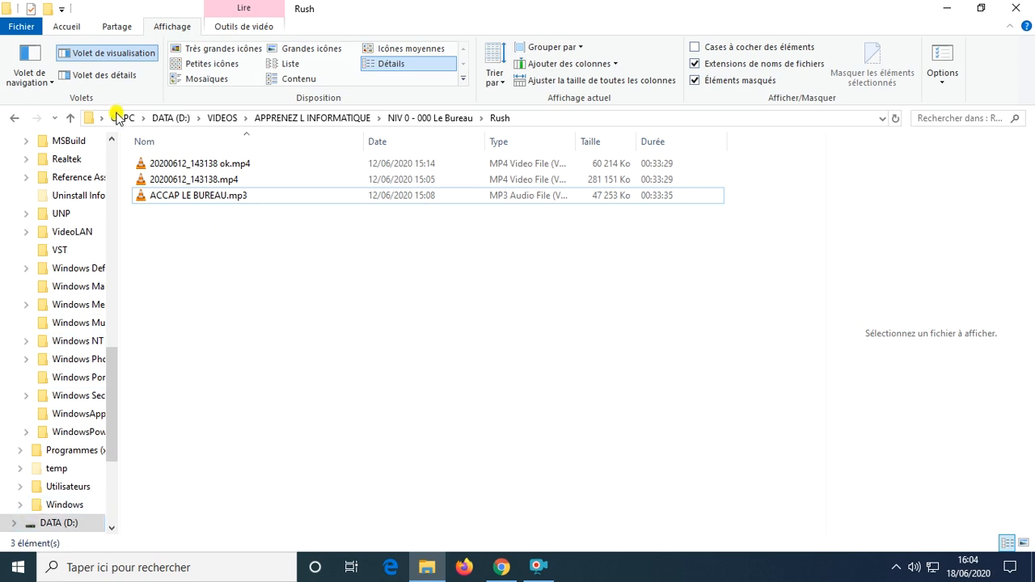
Step: Return to the NIV 0 - 000 Le Bureau folder and view the video tools available for NIV 0 - 000 Le Bureau.mp4
{"action": "left_click", "coordinate": [15, 118]}
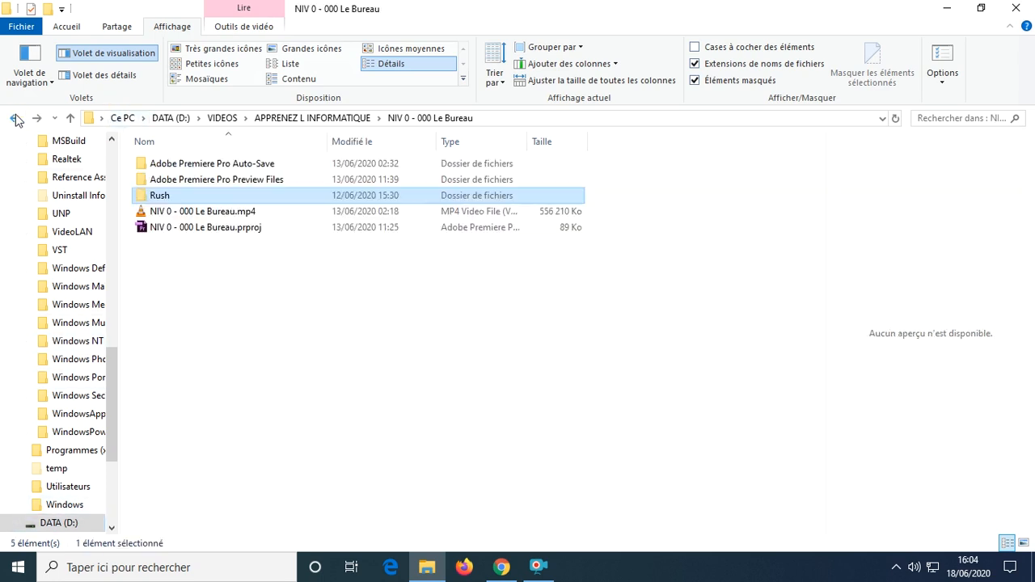
{"action": "left_click", "coordinate": [289, 291]}
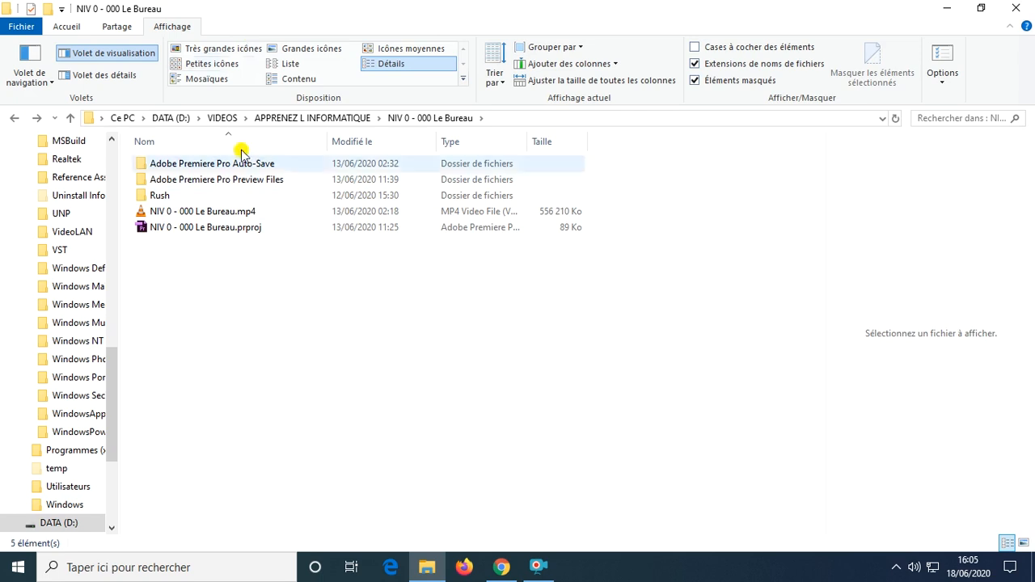
{"action": "left_click", "coordinate": [227, 214]}
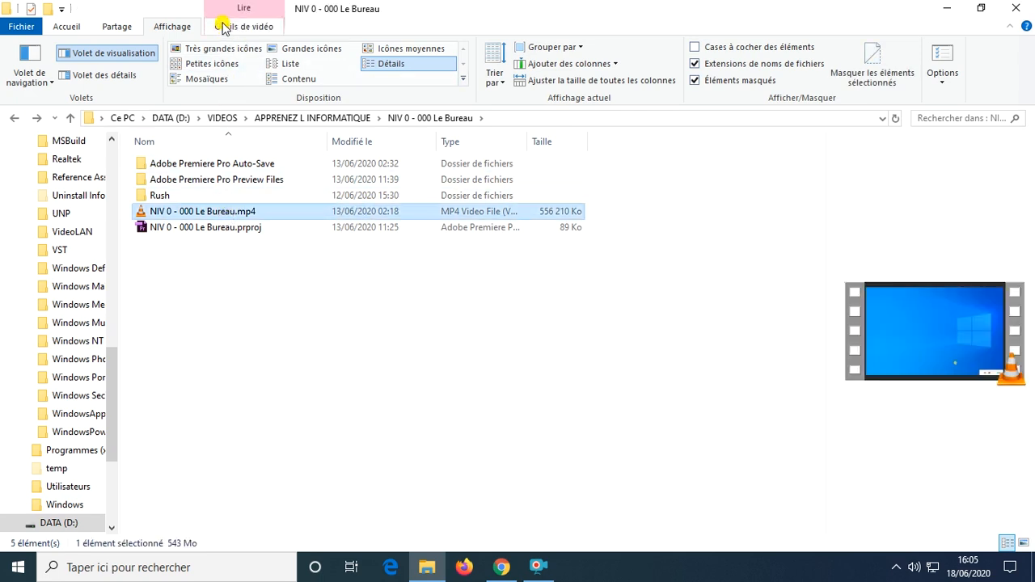
{"action": "left_click", "coordinate": [264, 27]}
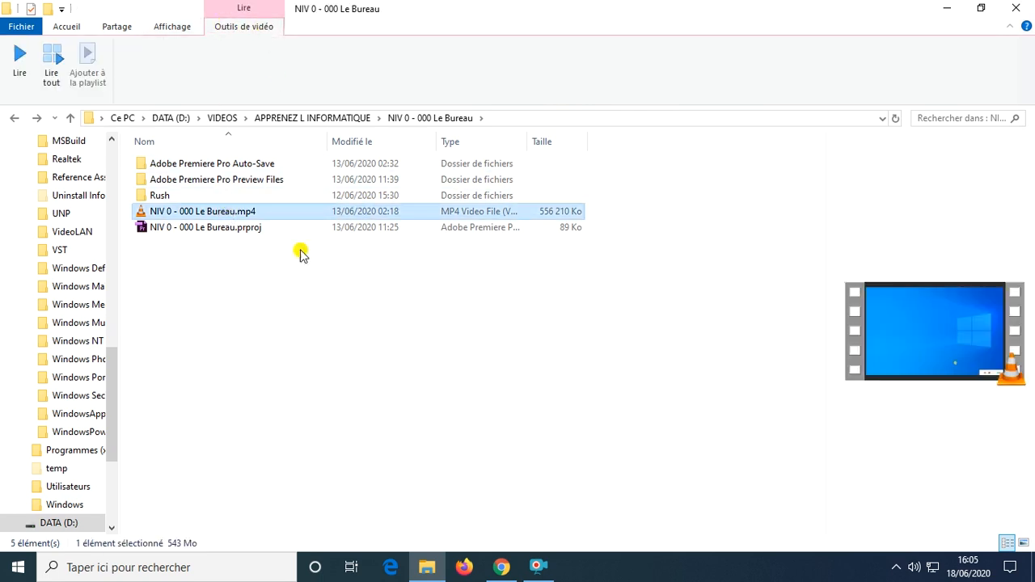
{"action": "mouse_move", "coordinate": [241, 217]}
{"action": "left_click", "coordinate": [293, 421]}
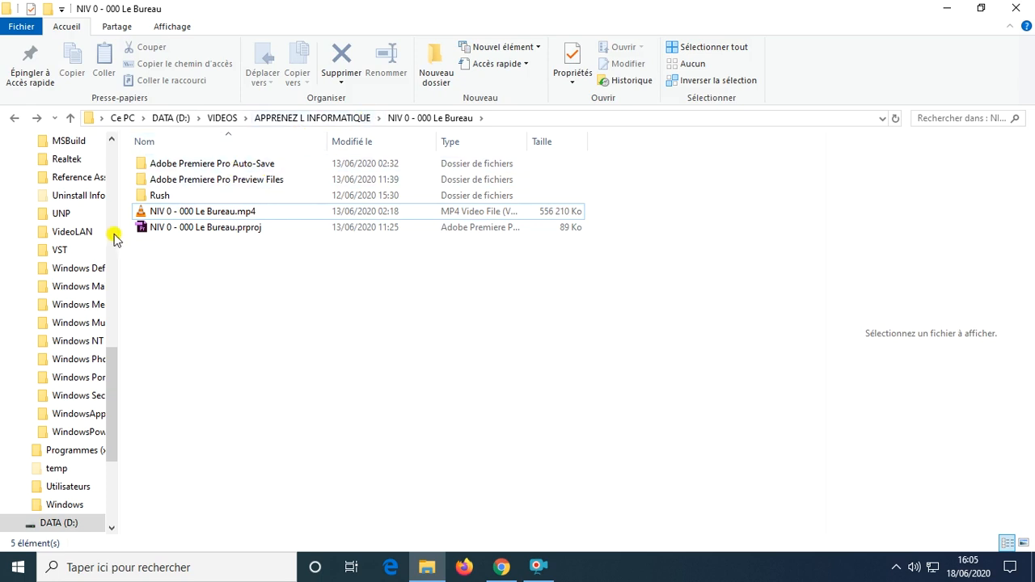
Step: Collapse the Disque local (C:) folder tree and display the drive tools for that disk
{"action": "left_click_drag", "start_coordinate": [116, 375], "coordinate": [123, 220]}
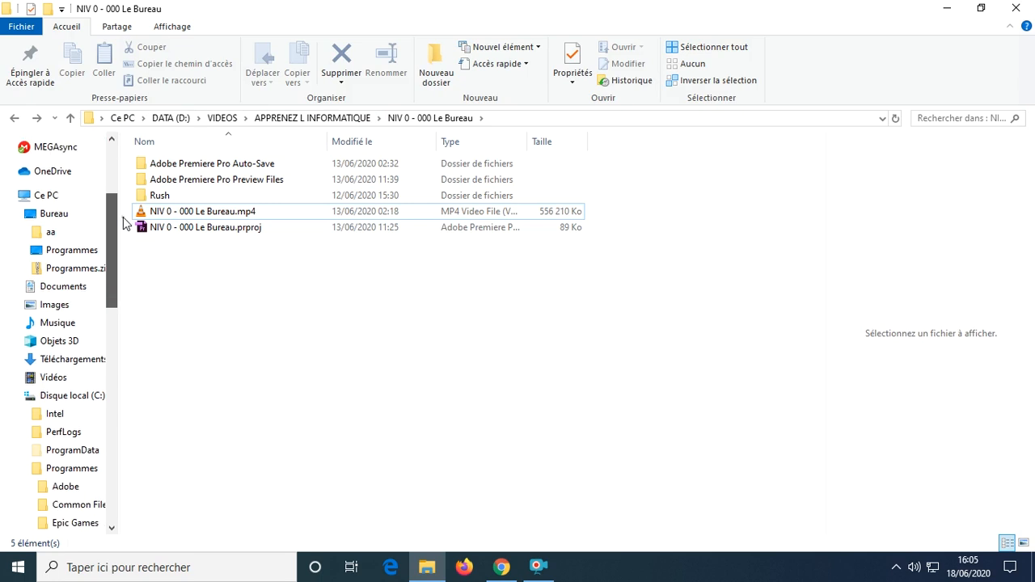
{"action": "left_click", "coordinate": [76, 395]}
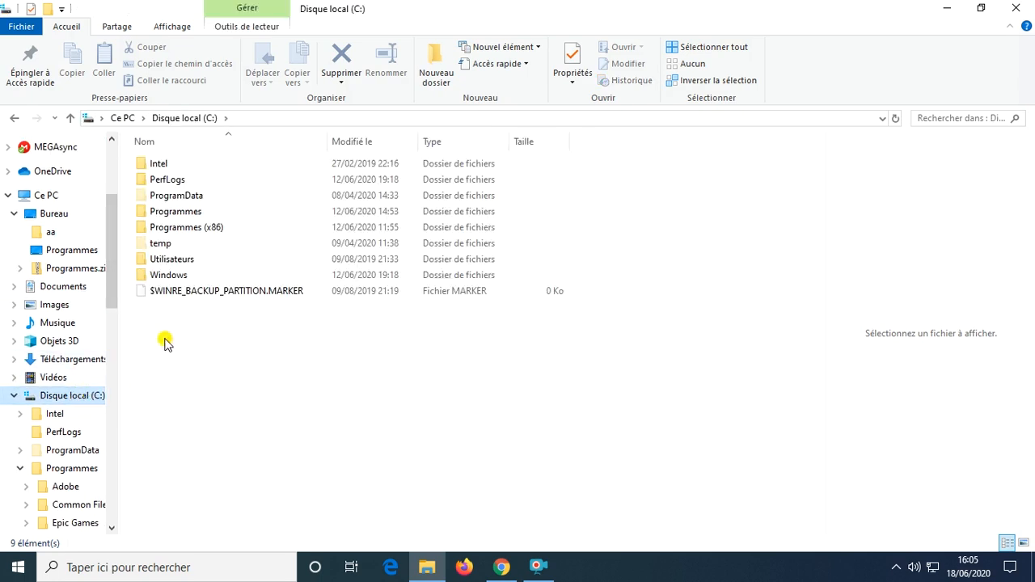
{"action": "left_click", "coordinate": [12, 396]}
{"action": "left_click", "coordinate": [30, 416]}
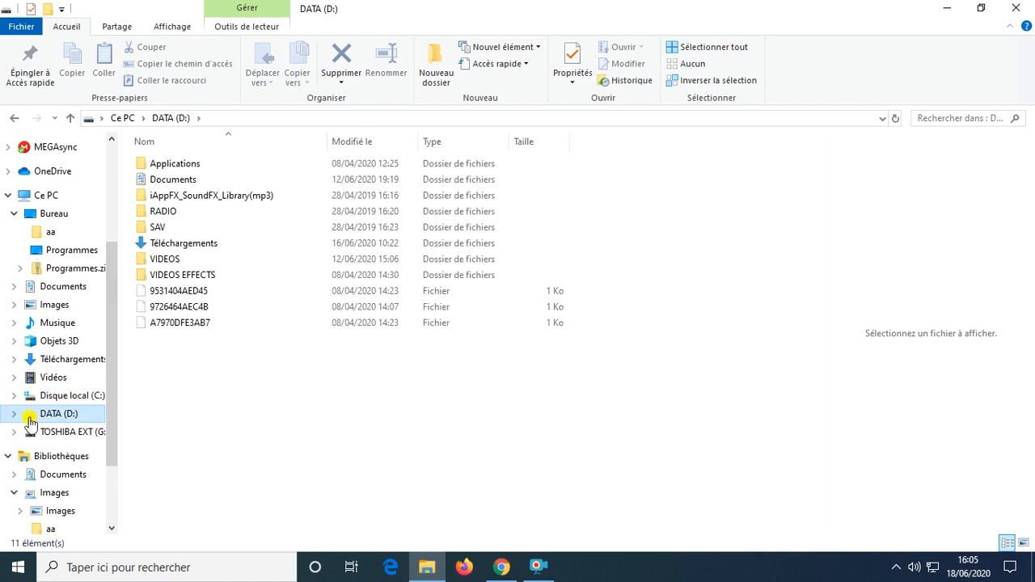
{"action": "left_click", "coordinate": [31, 396]}
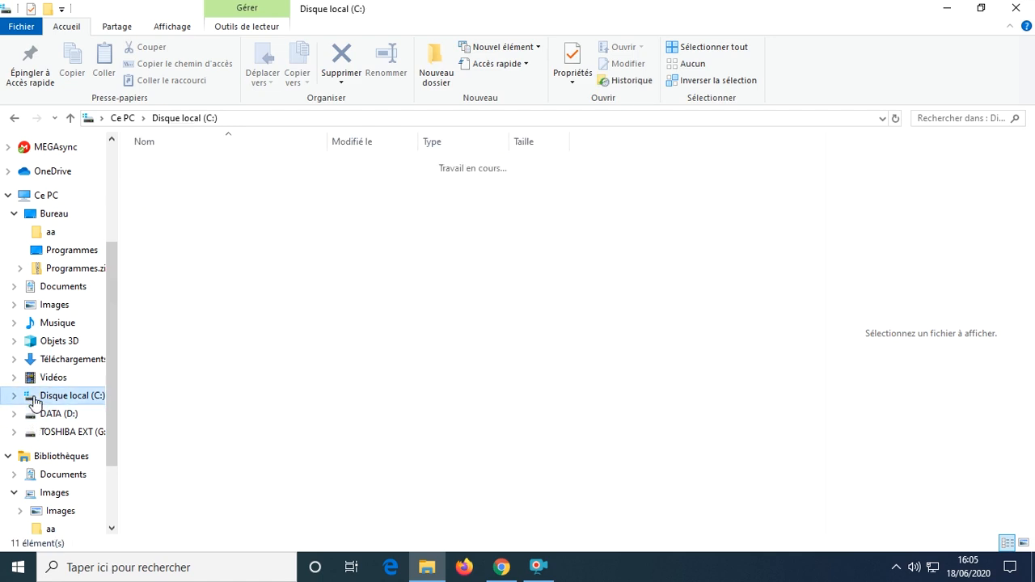
{"action": "left_click", "coordinate": [238, 31]}
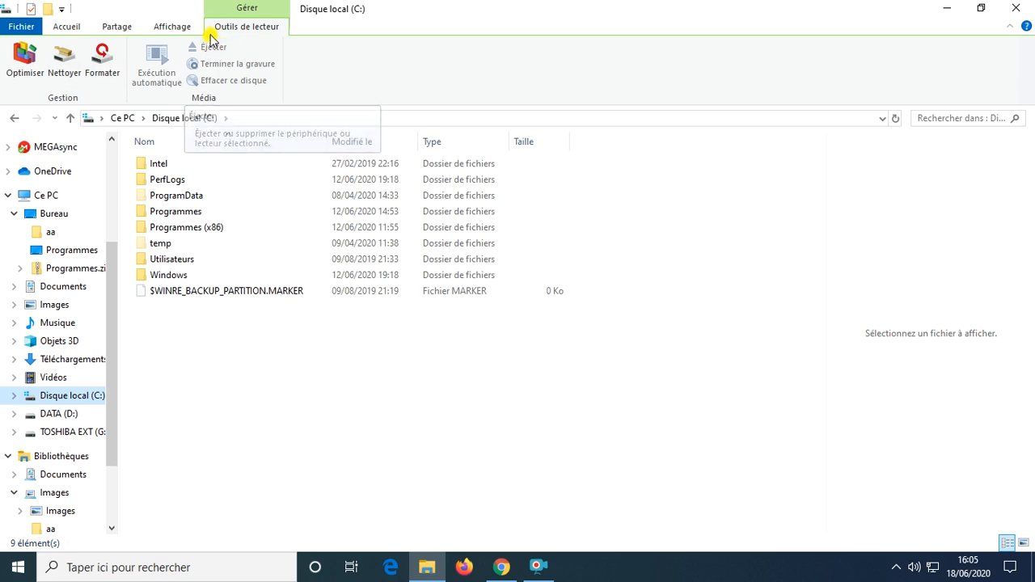
Step: Show the drive tools for DATA (D:) and open that drive's properties
{"action": "left_click", "coordinate": [50, 414]}
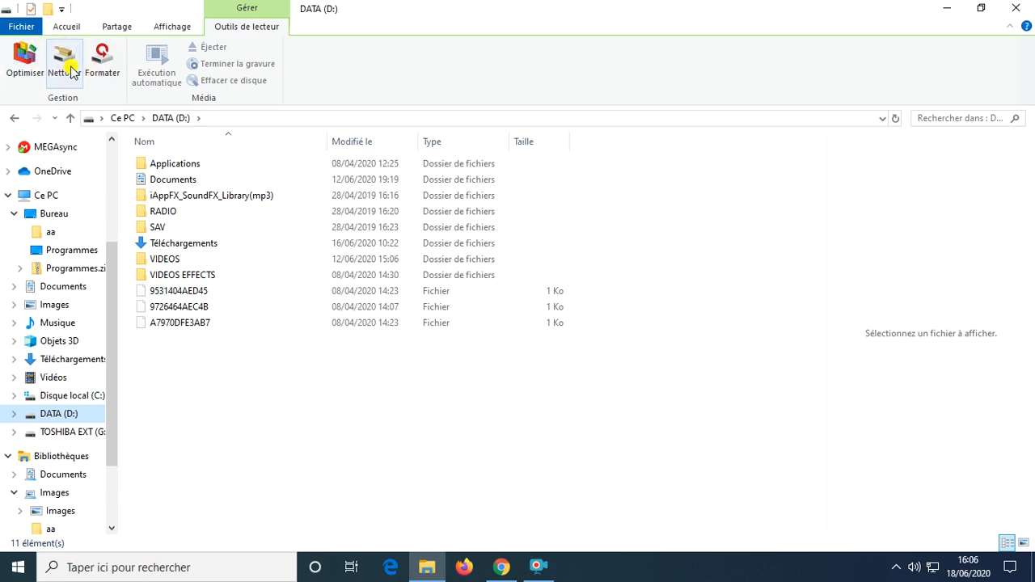
{"action": "left_click", "coordinate": [74, 411]}
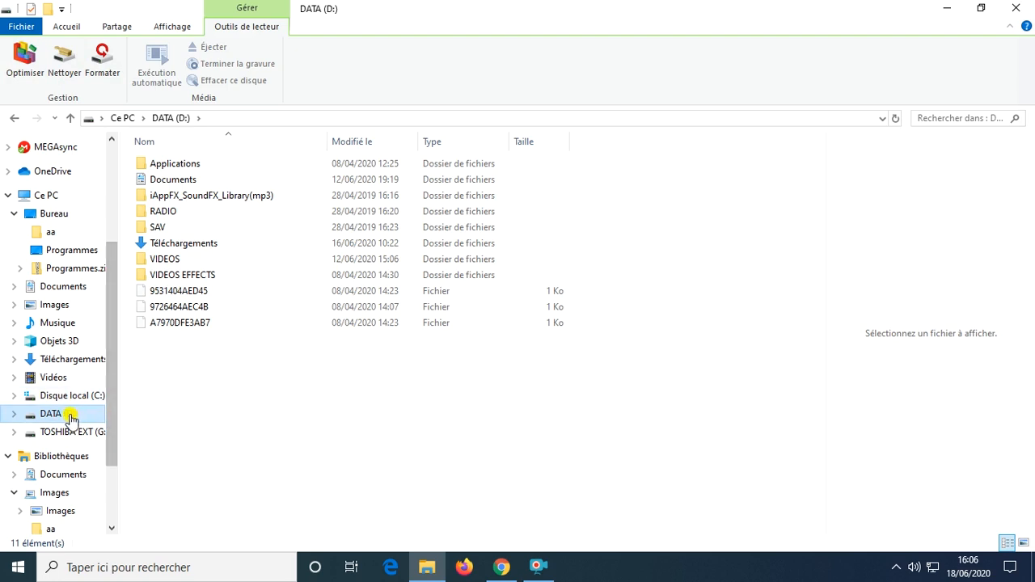
{"action": "right_click", "coordinate": [70, 415]}
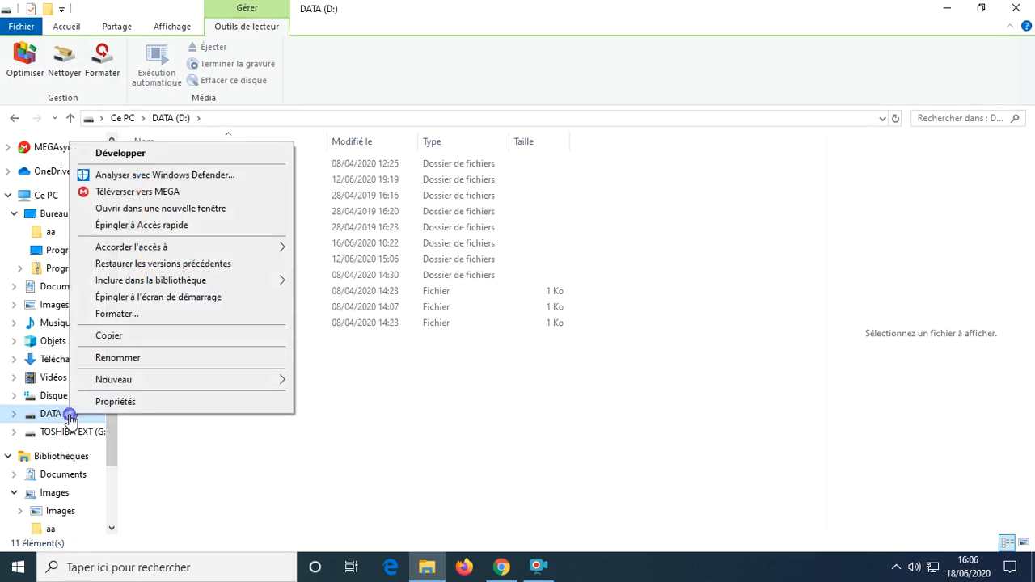
{"action": "right_click", "coordinate": [49, 401]}
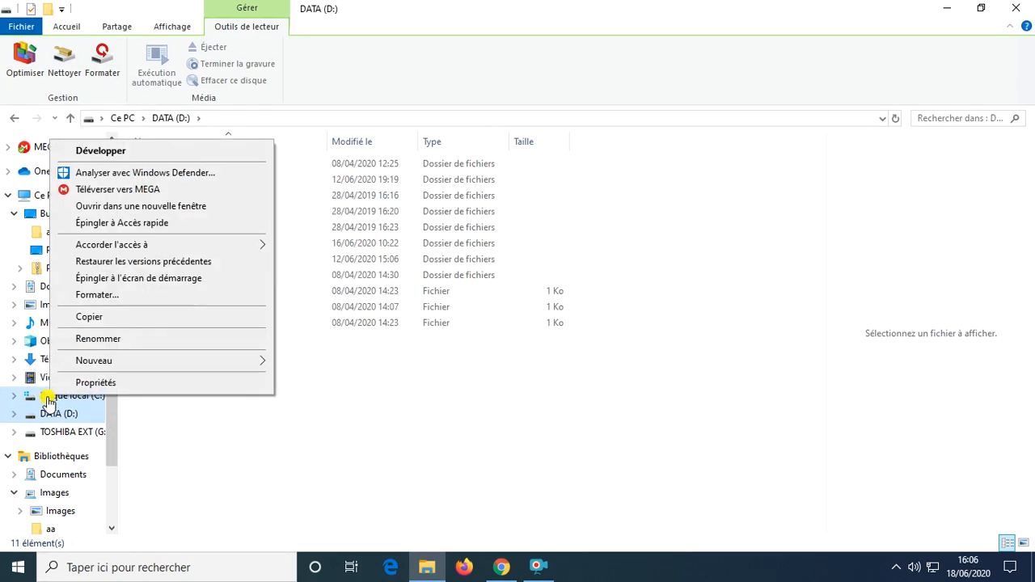
{"action": "right_click", "coordinate": [51, 411]}
{"action": "left_click", "coordinate": [77, 396]}
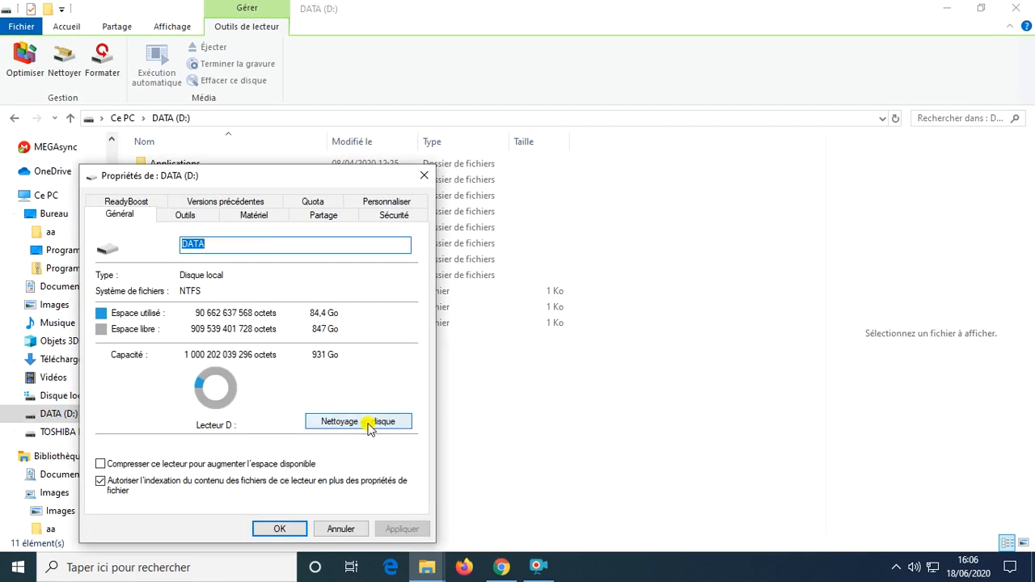
Step: Review the DATA (D:) property pages from Outils through Sécurité, Personnaliser and ReadyBoost back to Général, and close them without saving changes
{"action": "left_click", "coordinate": [192, 220]}
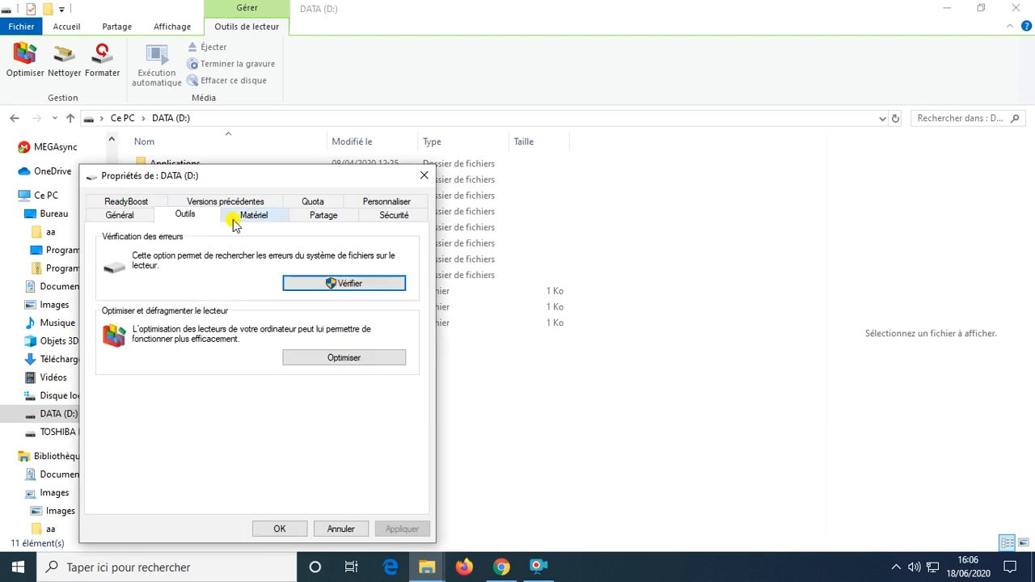
{"action": "left_click", "coordinate": [232, 221]}
{"action": "left_click", "coordinate": [331, 220]}
{"action": "left_click", "coordinate": [391, 217]}
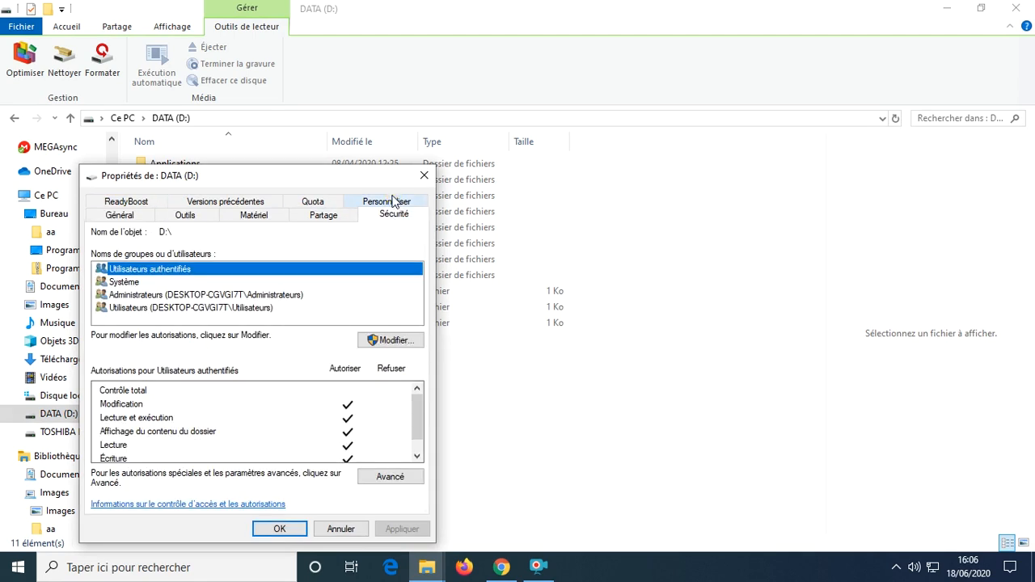
{"action": "left_click", "coordinate": [393, 200]}
{"action": "left_click", "coordinate": [319, 219]}
{"action": "left_click", "coordinate": [243, 215]}
{"action": "left_click", "coordinate": [129, 217]}
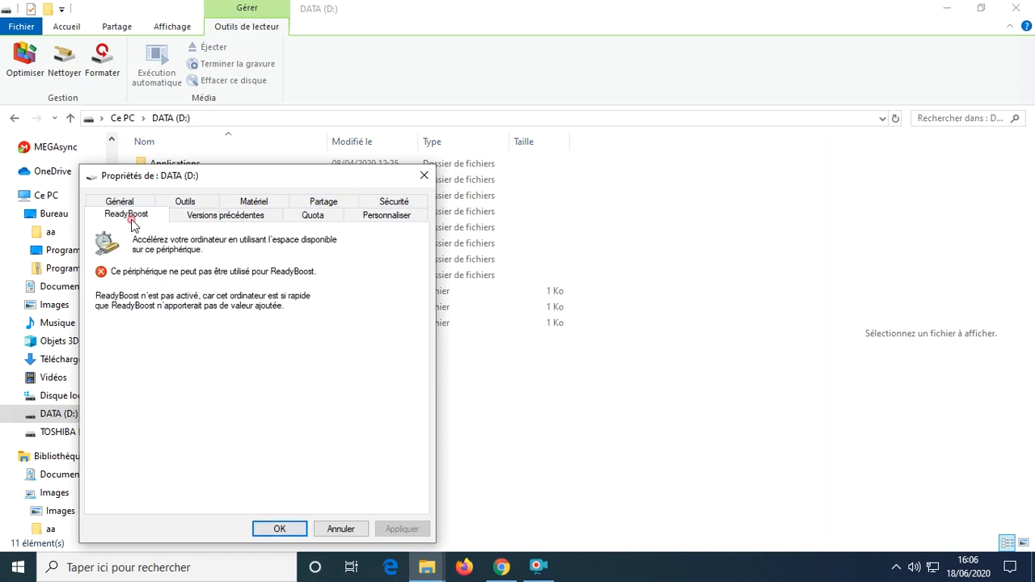
{"action": "left_click", "coordinate": [121, 202]}
{"action": "left_click", "coordinate": [340, 530]}
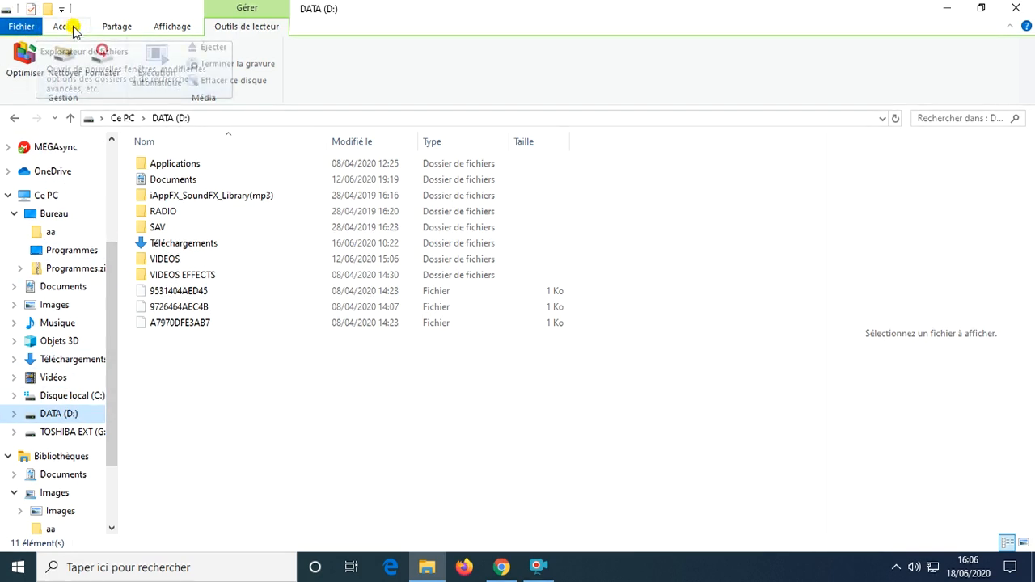
Step: Go to the Bureau folder and examine the Fichier commands, including Ouvrir une nouvelle fenêtre and Ouvrir Windows PowerShell
{"action": "left_click", "coordinate": [59, 252]}
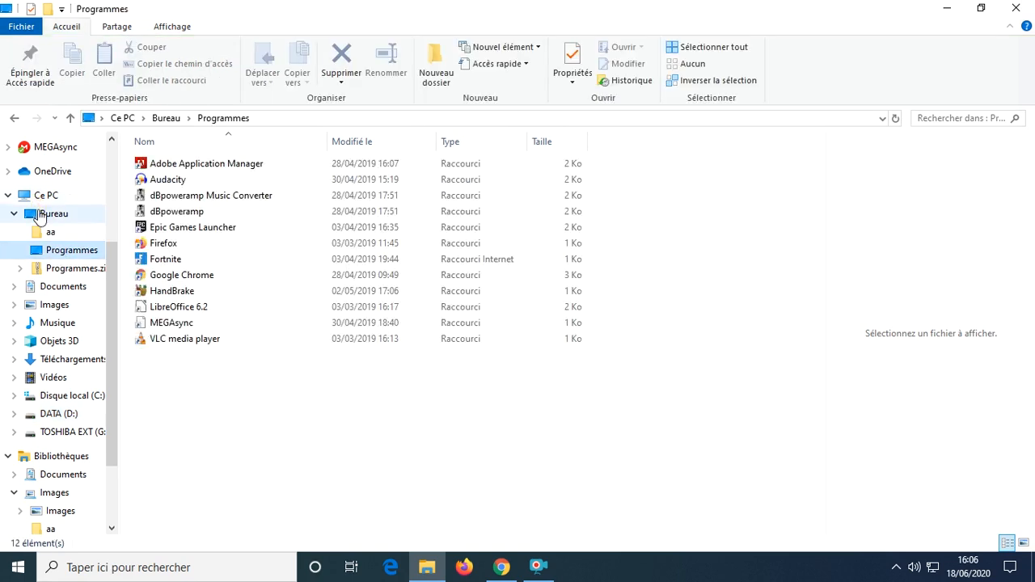
{"action": "left_click", "coordinate": [52, 213]}
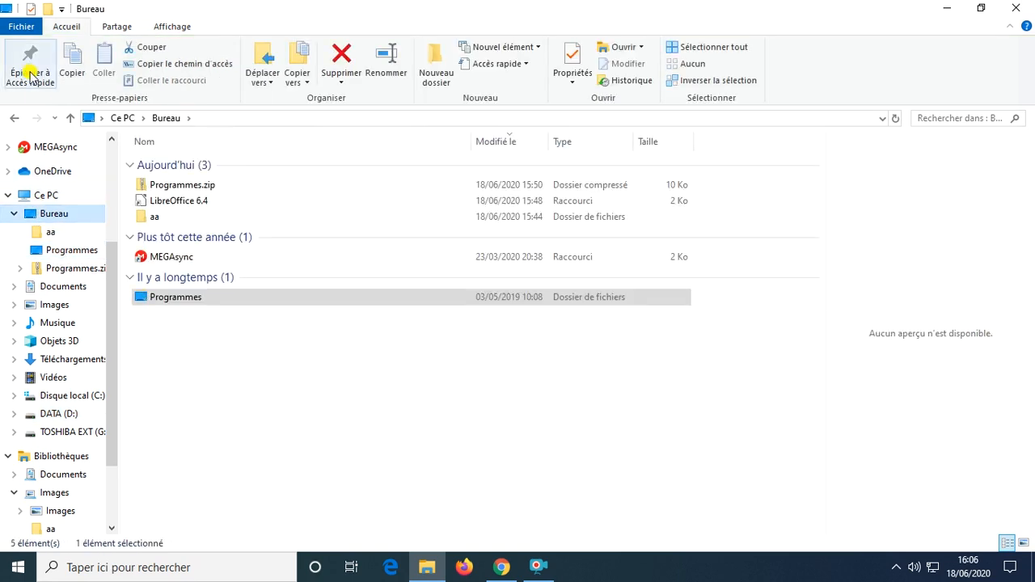
{"action": "left_click", "coordinate": [22, 27]}
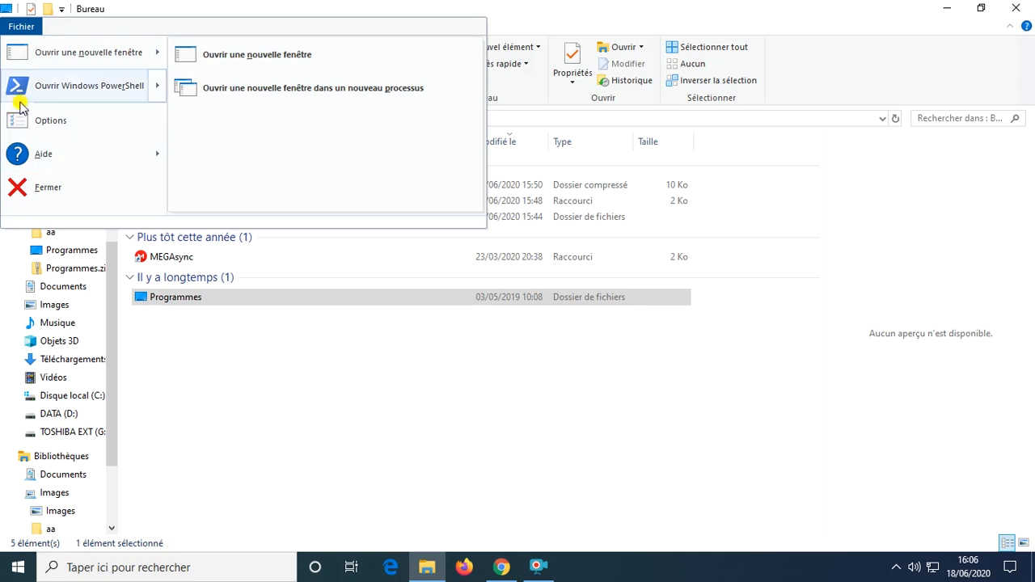
{"action": "mouse_move", "coordinate": [73, 88]}
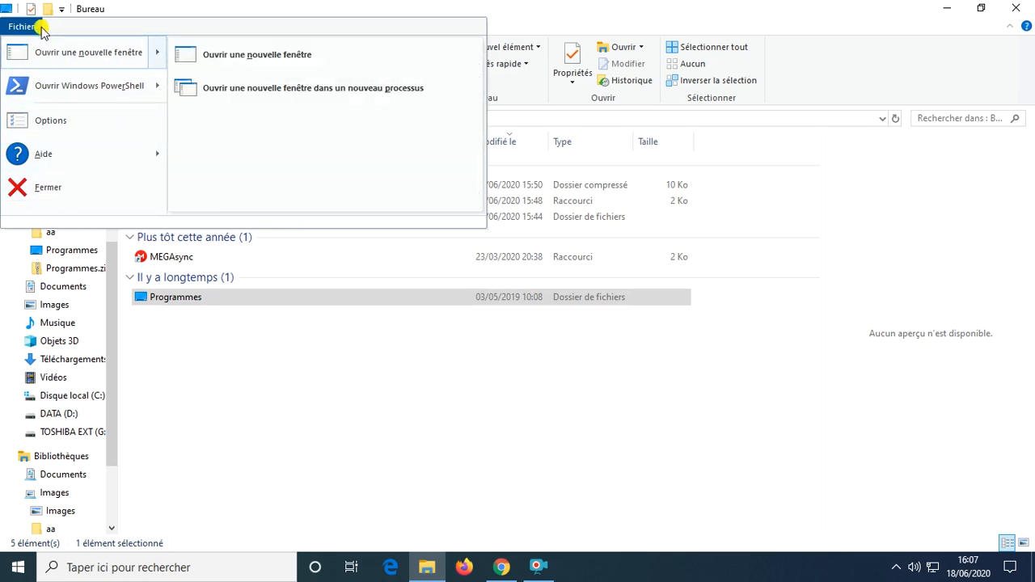
{"action": "left_click", "coordinate": [18, 25]}
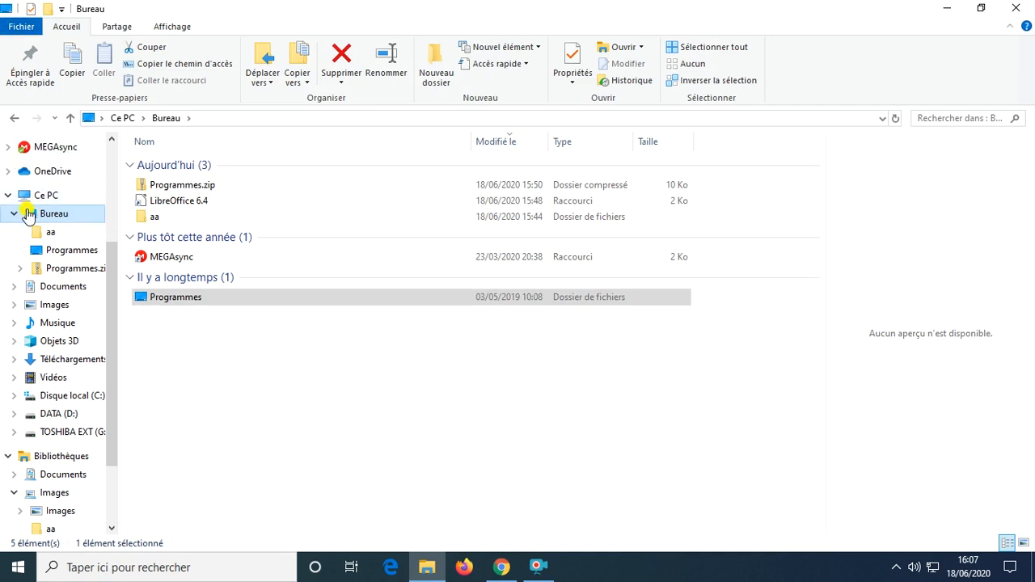
Step: View the aa folder, the Programmes.zip archive and the Programmes folder on the Bureau in turn
{"action": "left_click", "coordinate": [44, 234]}
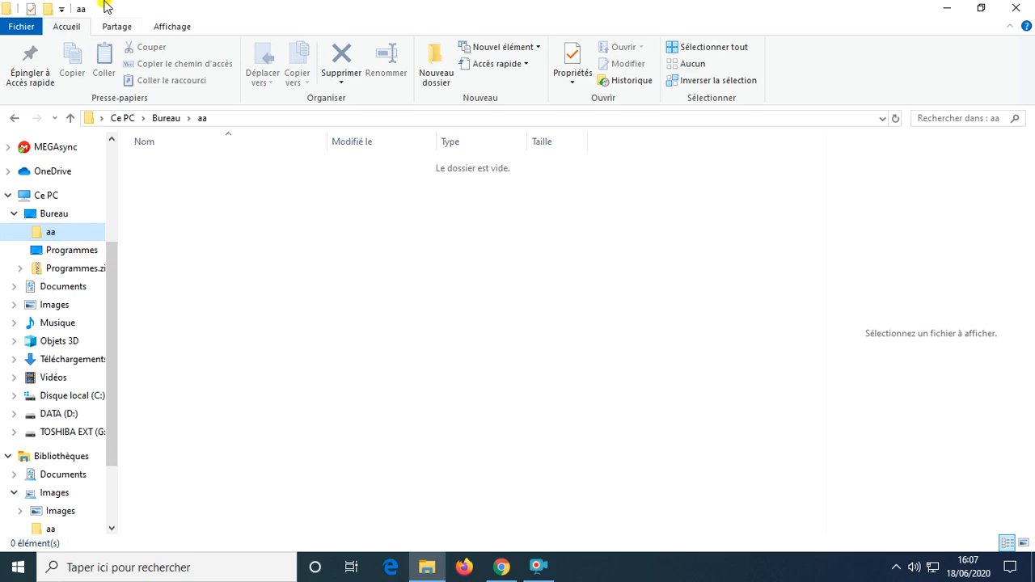
{"action": "left_click", "coordinate": [47, 269]}
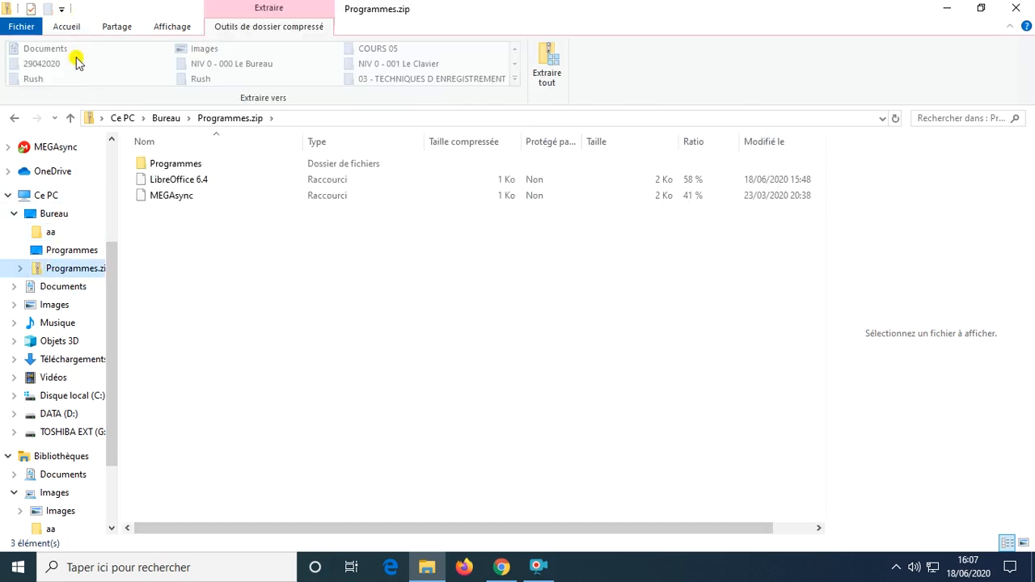
{"action": "left_click", "coordinate": [50, 250]}
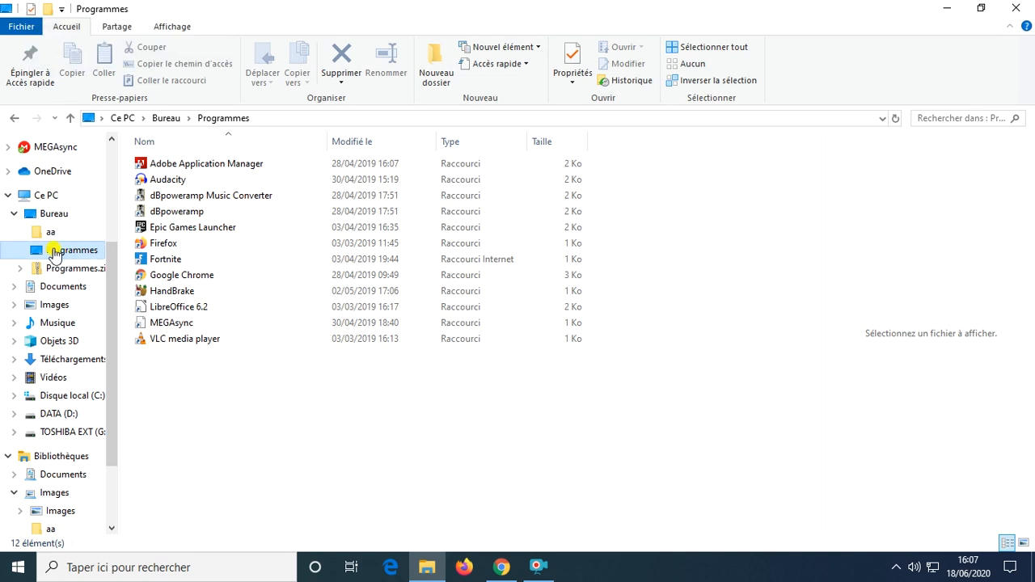
Step: View and close the Programmes folder's properties, and add the Supprimer command to the quick access toolbar
{"action": "left_click", "coordinate": [30, 9]}
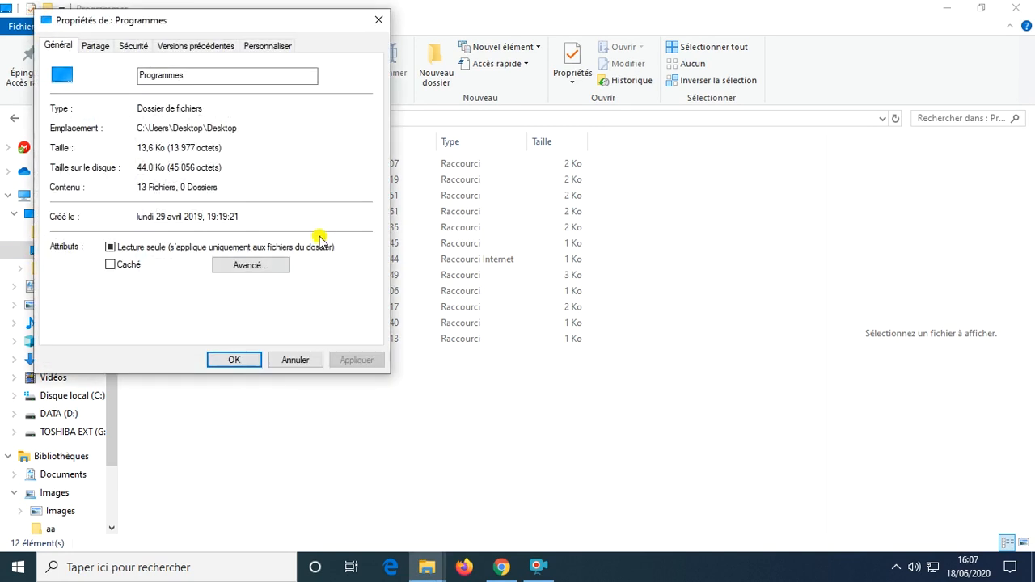
{"action": "left_click", "coordinate": [291, 362]}
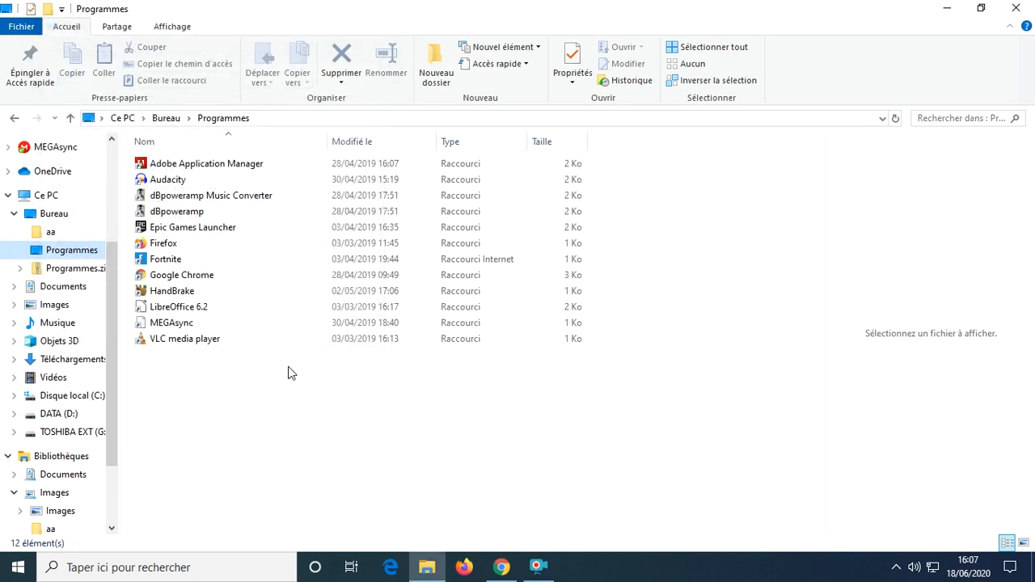
{"action": "left_click", "coordinate": [62, 9]}
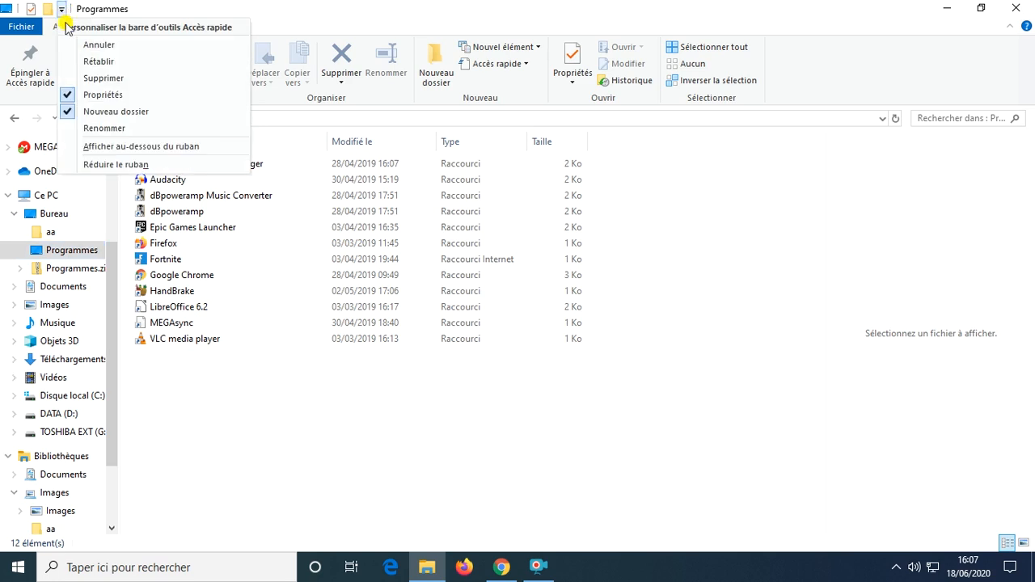
{"action": "left_click", "coordinate": [103, 79]}
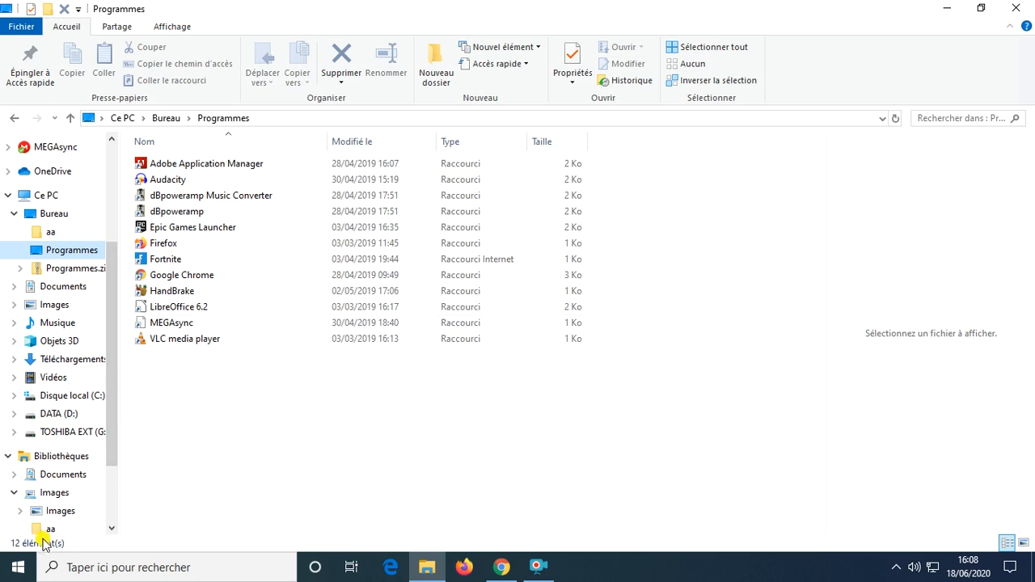
Step: Select the shortcuts from VLC media player up to dBpoweramp Music Converter and compare the large thumbnail and details views, finishing in details
{"action": "left_click", "coordinate": [178, 345]}
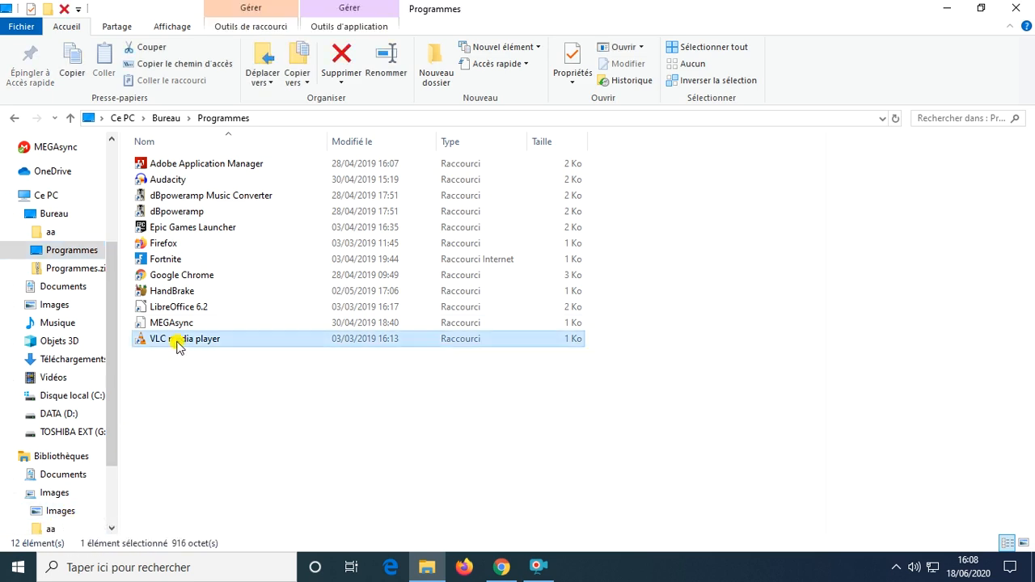
{"action": "left_click", "coordinate": [179, 198], "text": "shift"}
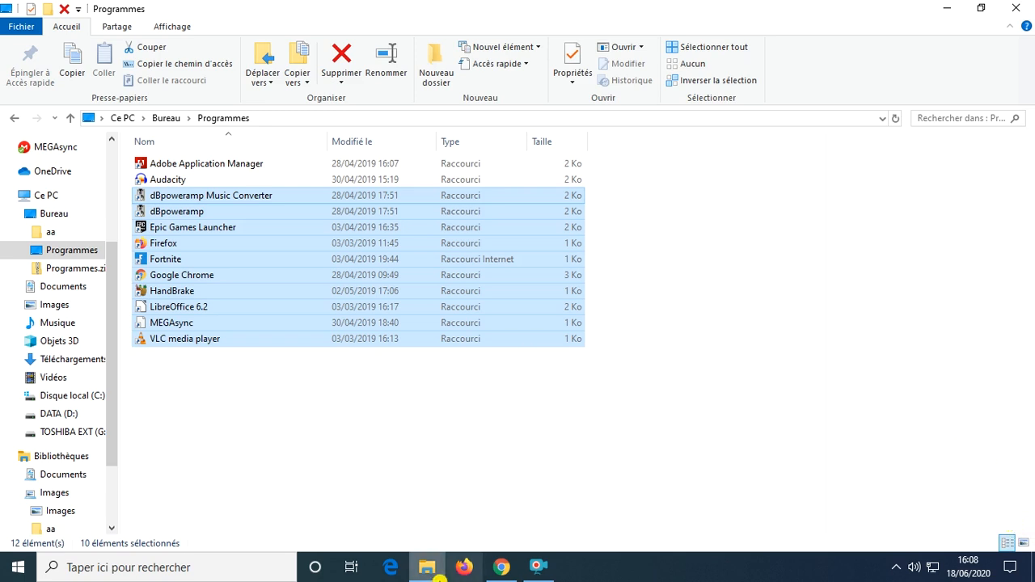
{"action": "left_click", "coordinate": [1025, 545]}
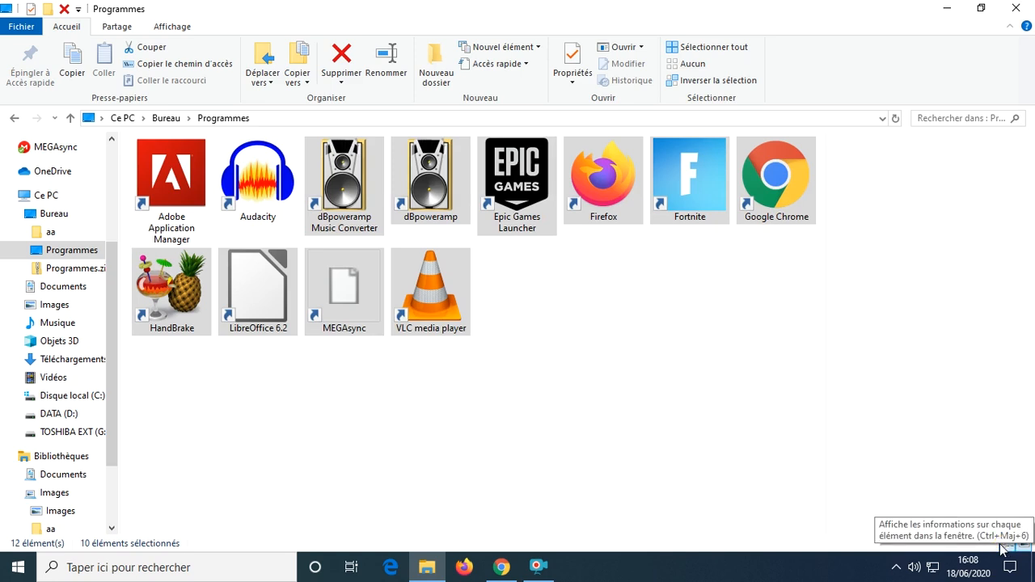
{"action": "left_click", "coordinate": [1007, 545]}
{"action": "left_click", "coordinate": [1023, 544]}
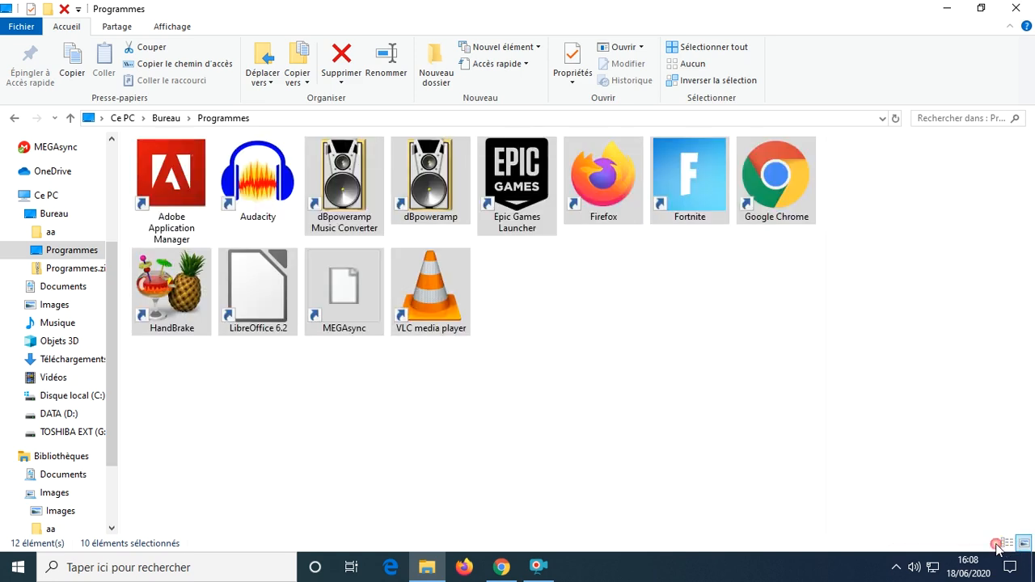
{"action": "left_click", "coordinate": [1007, 544]}
{"action": "left_click", "coordinate": [1023, 544]}
{"action": "left_click", "coordinate": [1007, 545]}
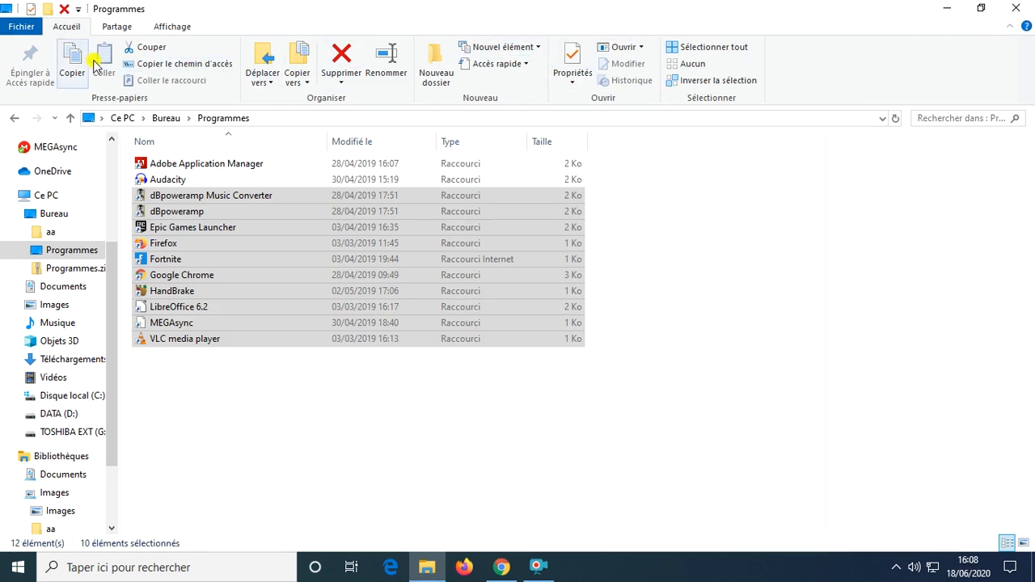
Step: Collapse the ribbon, expand it again, and clear the selection of shortcuts
{"action": "left_click", "coordinate": [1009, 28]}
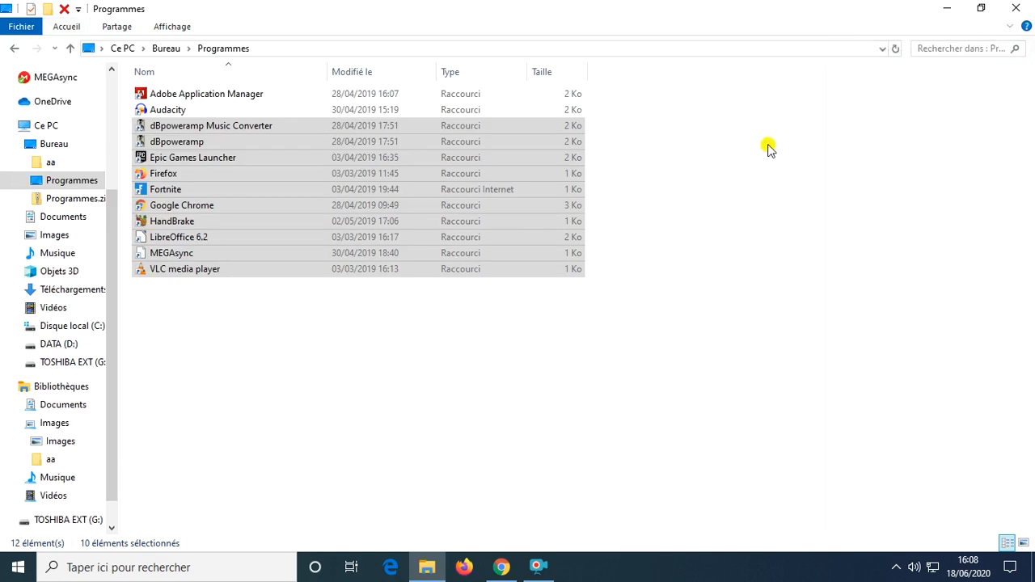
{"action": "left_click", "coordinate": [1009, 29]}
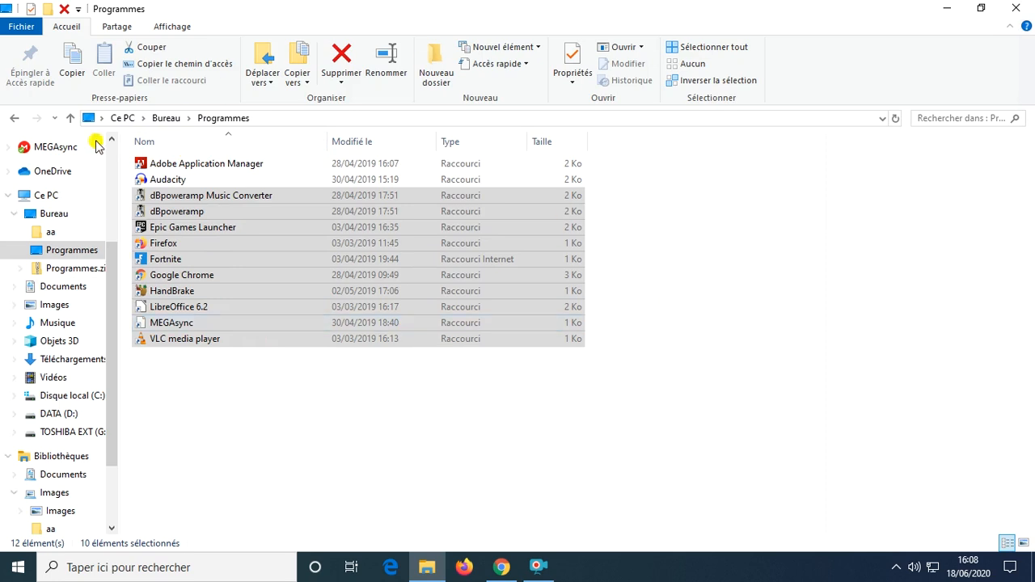
{"action": "left_click", "coordinate": [245, 452]}
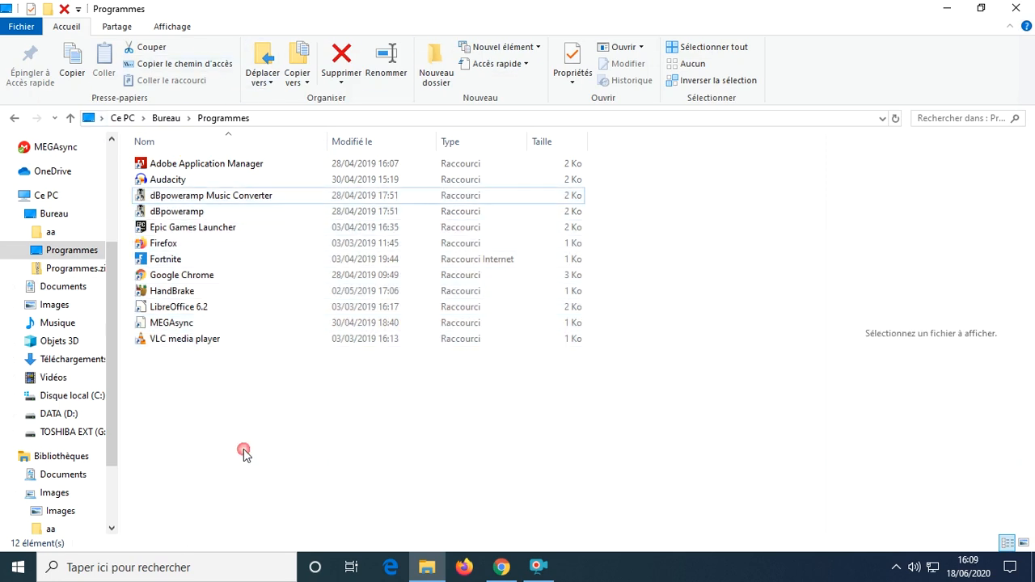
Step: Examine the commands offered for the VLC media player shortcut, including Envoyer vers, and open its properties
{"action": "right_click", "coordinate": [158, 344]}
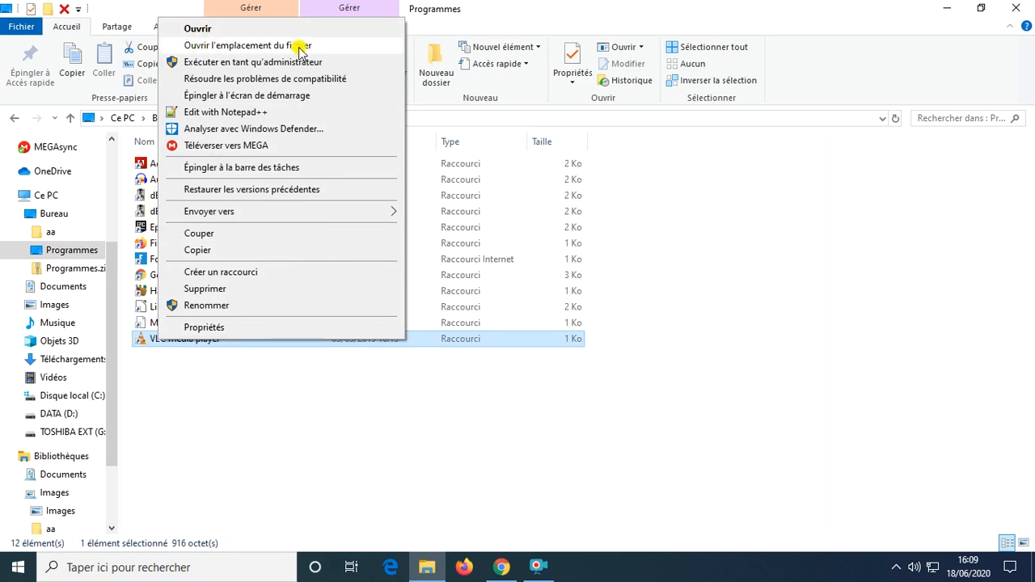
{"action": "left_click", "coordinate": [216, 256]}
{"action": "left_click", "coordinate": [194, 415]}
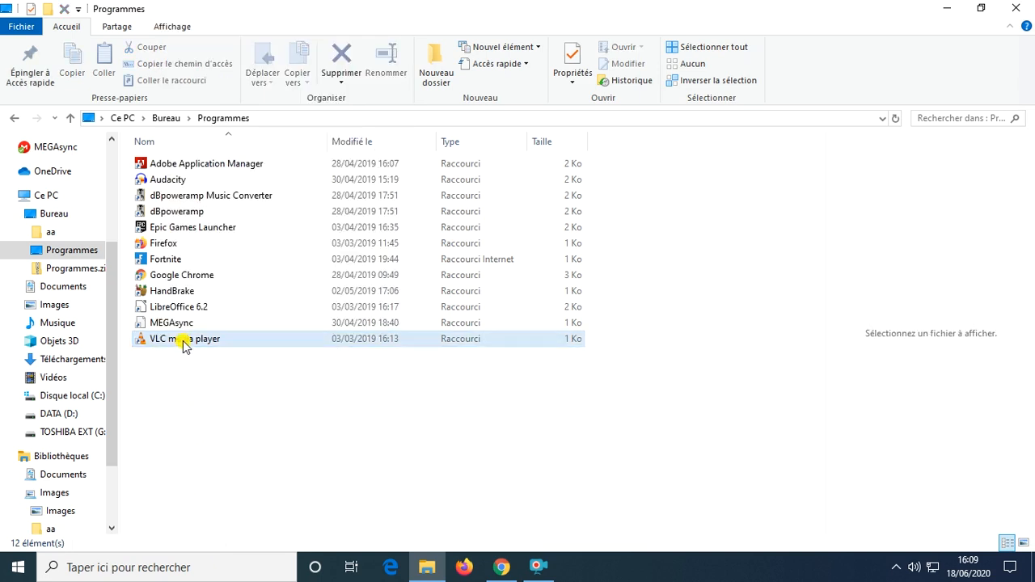
{"action": "left_click", "coordinate": [184, 343]}
{"action": "right_click", "coordinate": [184, 343]}
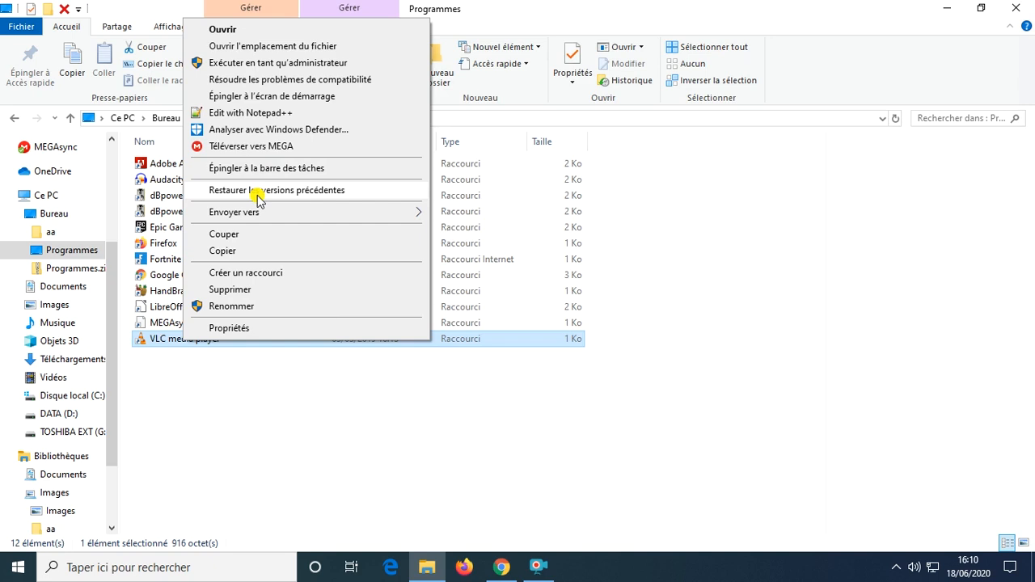
{"action": "mouse_move", "coordinate": [257, 216]}
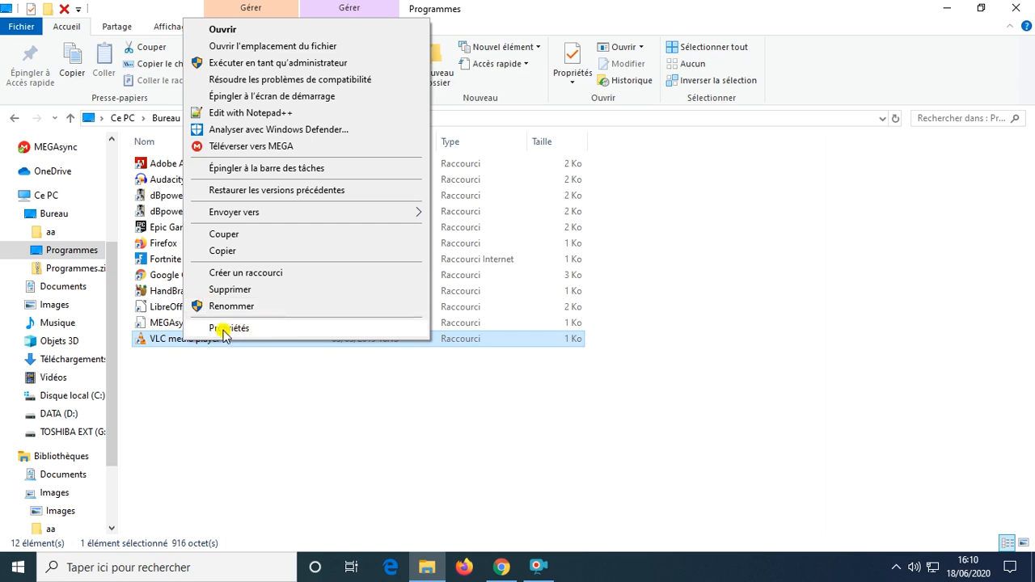
{"action": "left_click", "coordinate": [228, 328]}
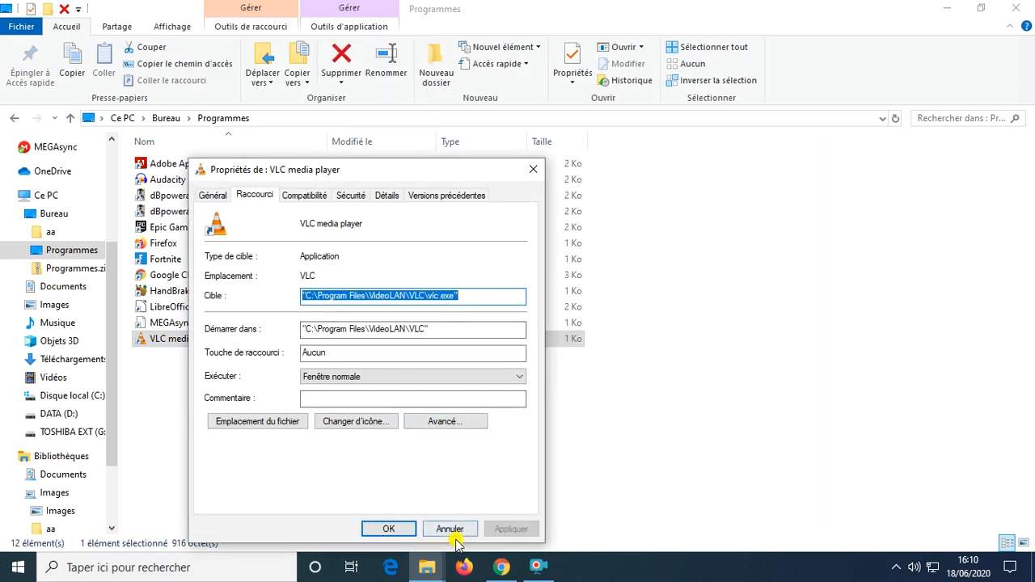